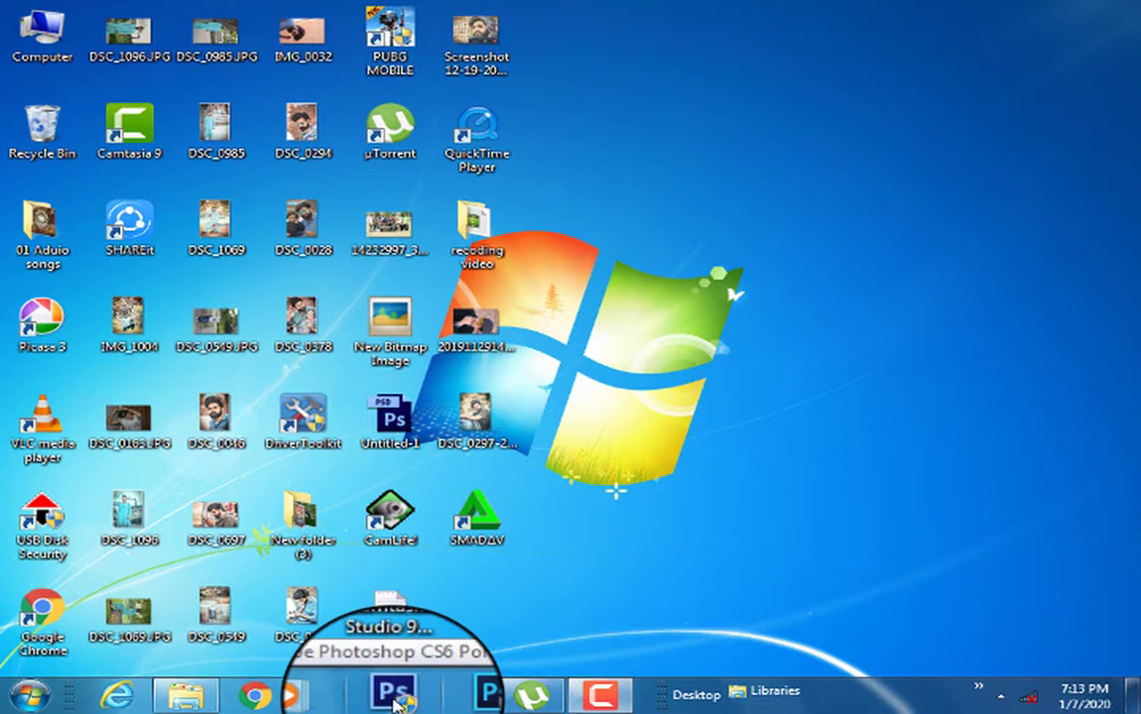
Launch Adobe Photoshop CS6 and open the photo IMG_2013 from Local Disk (F:)
click(398, 699)
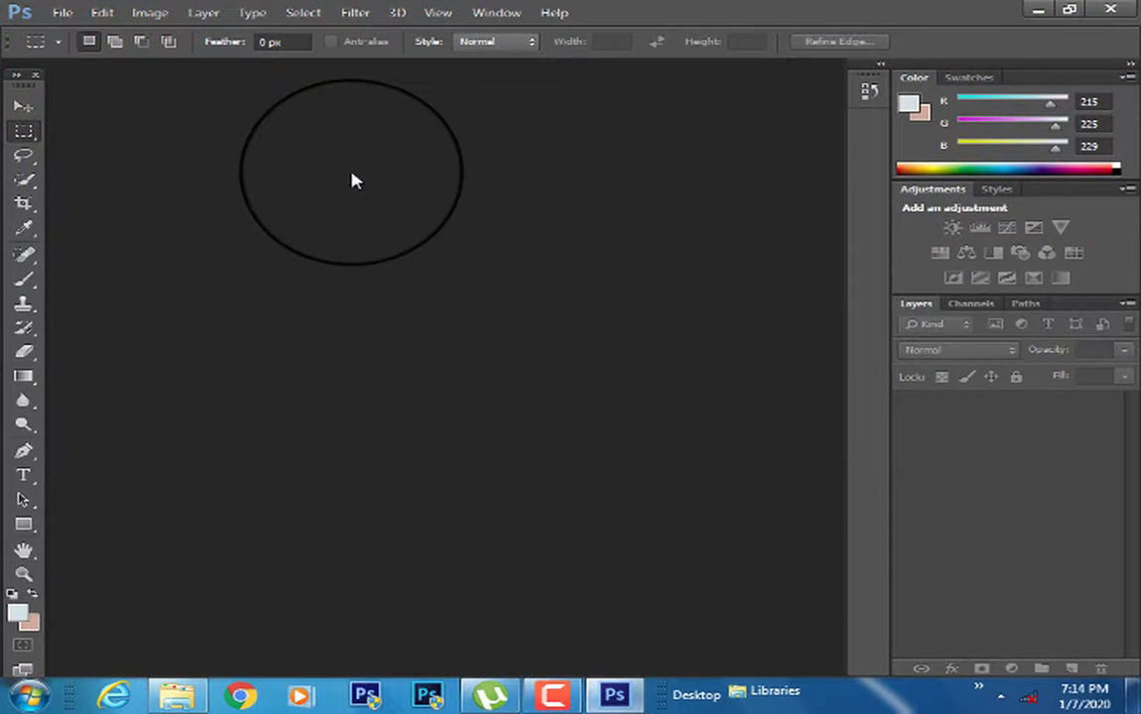
click(62, 12)
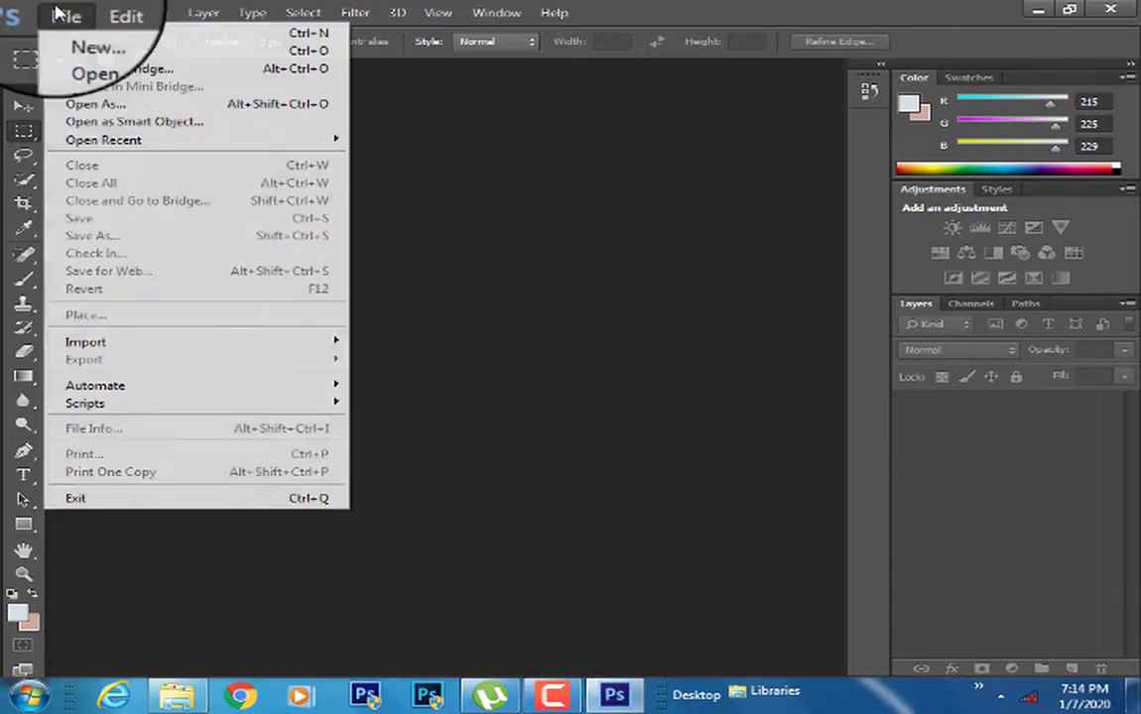
click(84, 52)
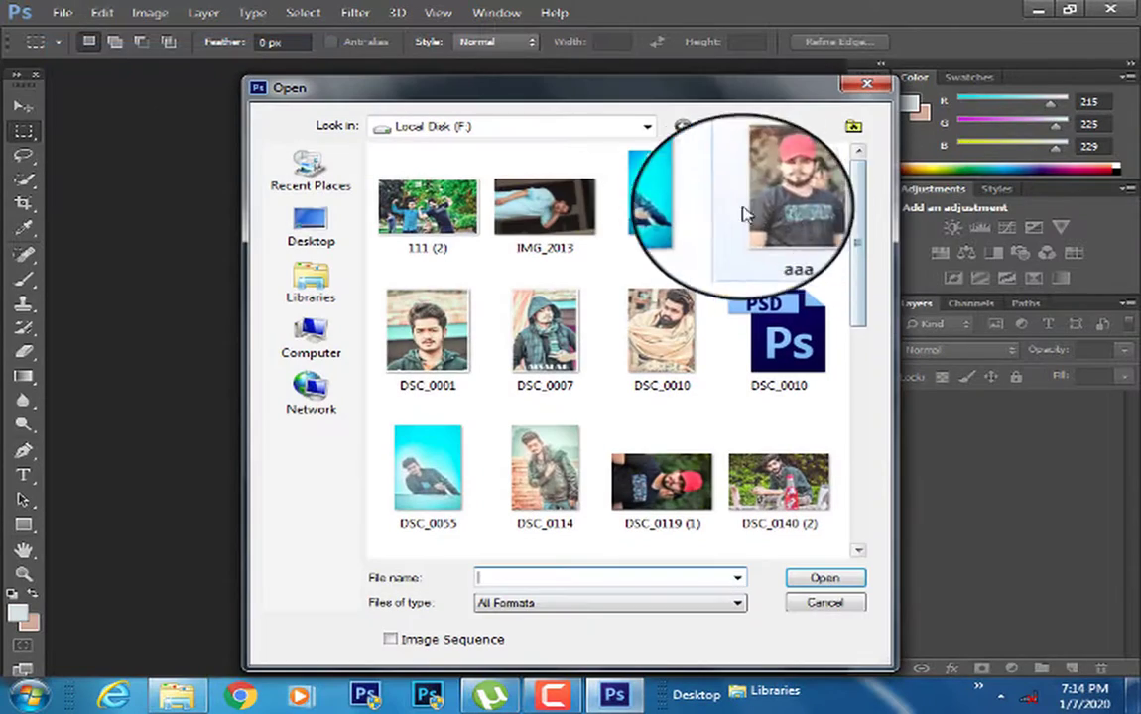
double_click(570, 223)
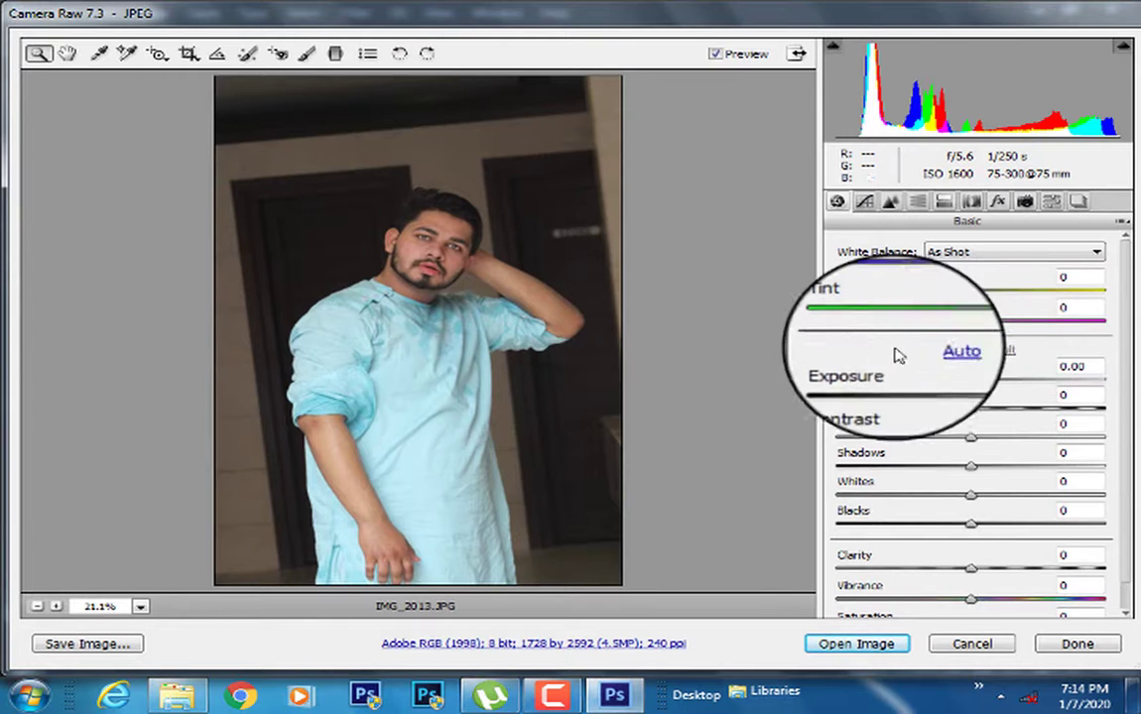
Apply one of the Mark-Singerman presets to the photo and check its vignette settings
mouse_move(979, 385)
mouse_down()
mouse_move(993, 388)
mouse_move(983, 395)
mouse_up()
click(1049, 203)
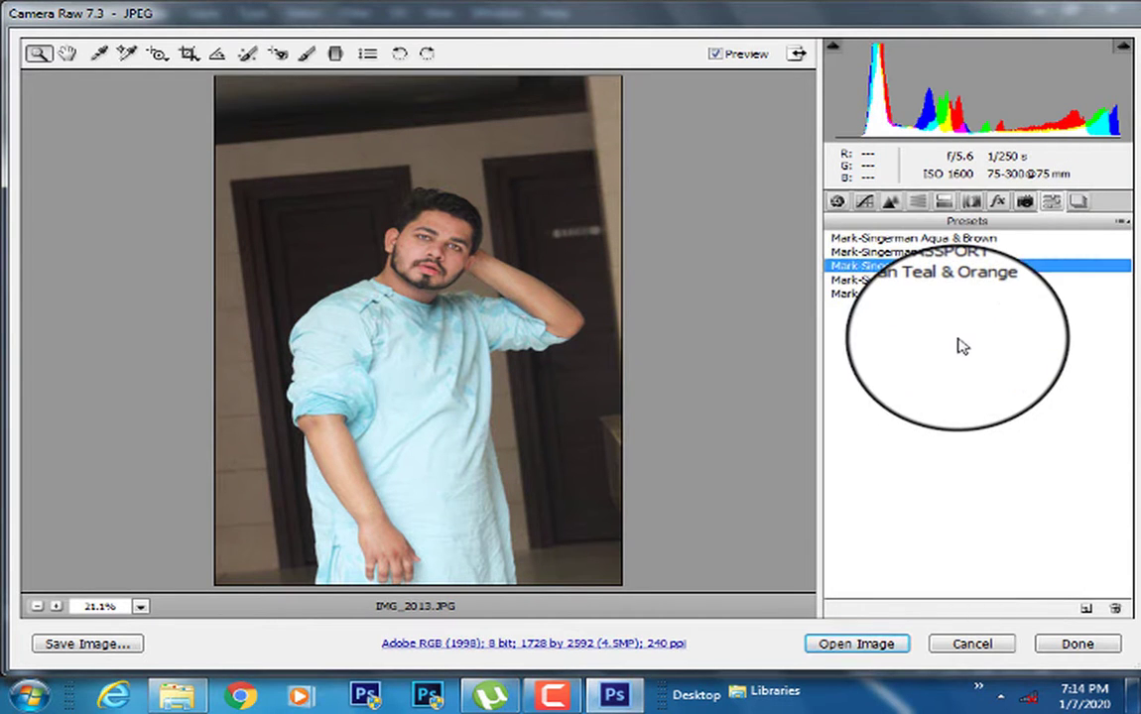
click(838, 202)
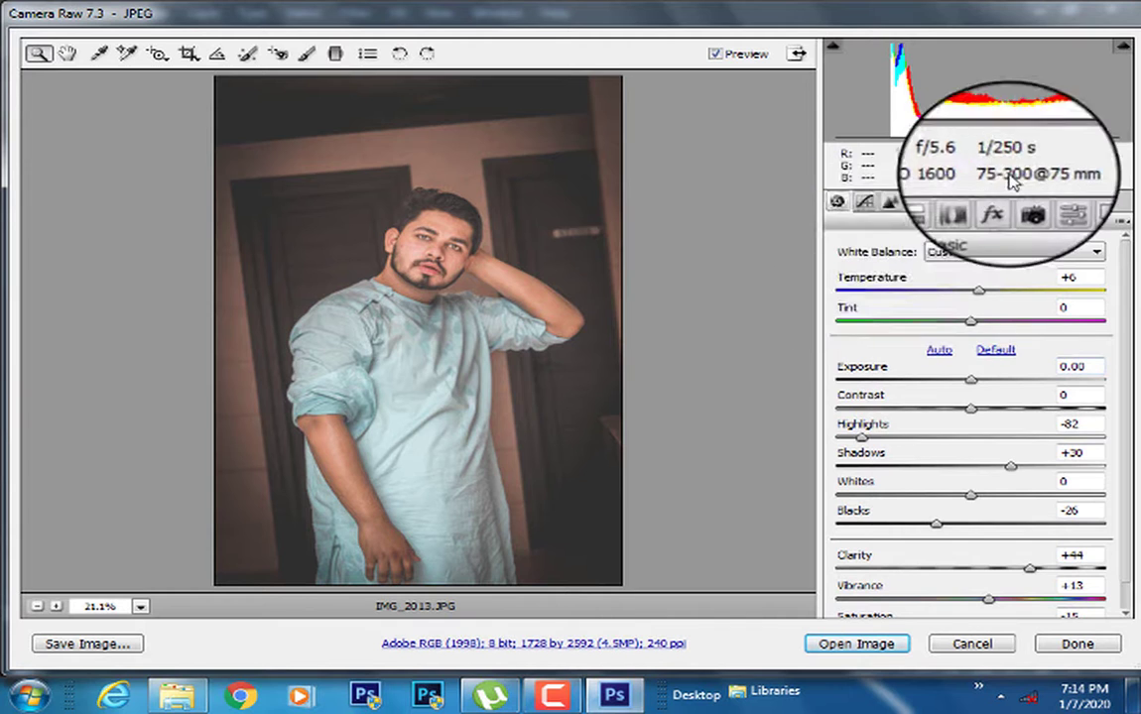
click(998, 206)
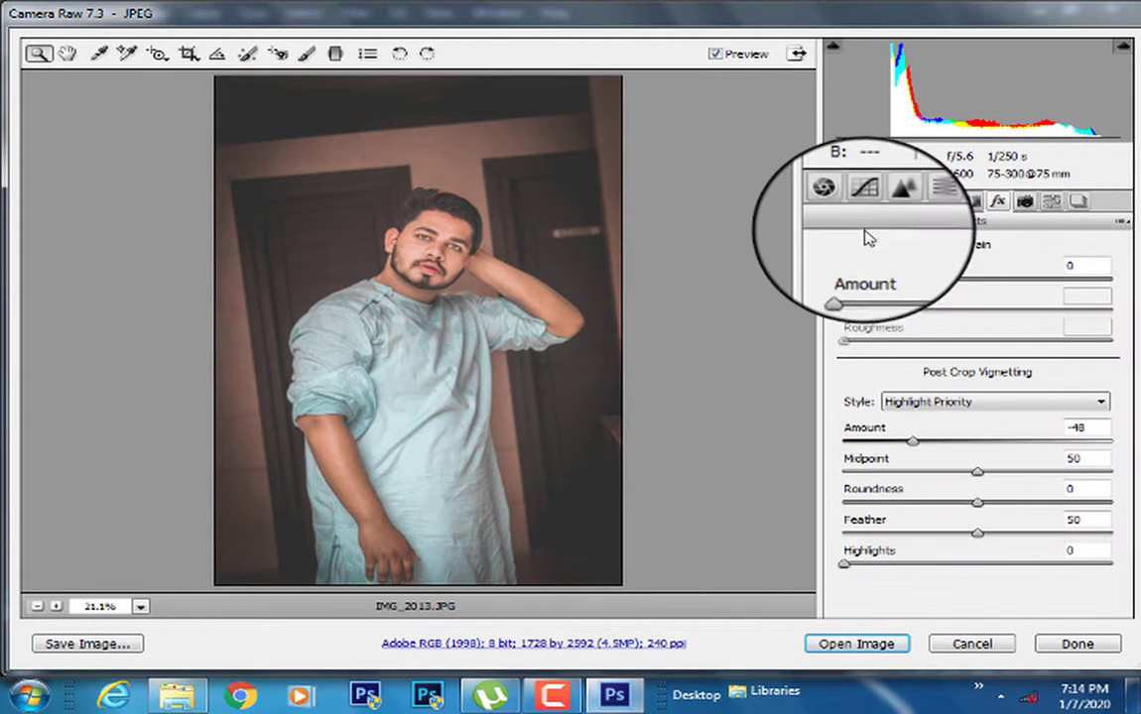
Set the photo's Exposure to +0.20, Highlights to -68, Shadows to +3 and Blacks to -31
click(839, 202)
drag(974, 380, 987, 378)
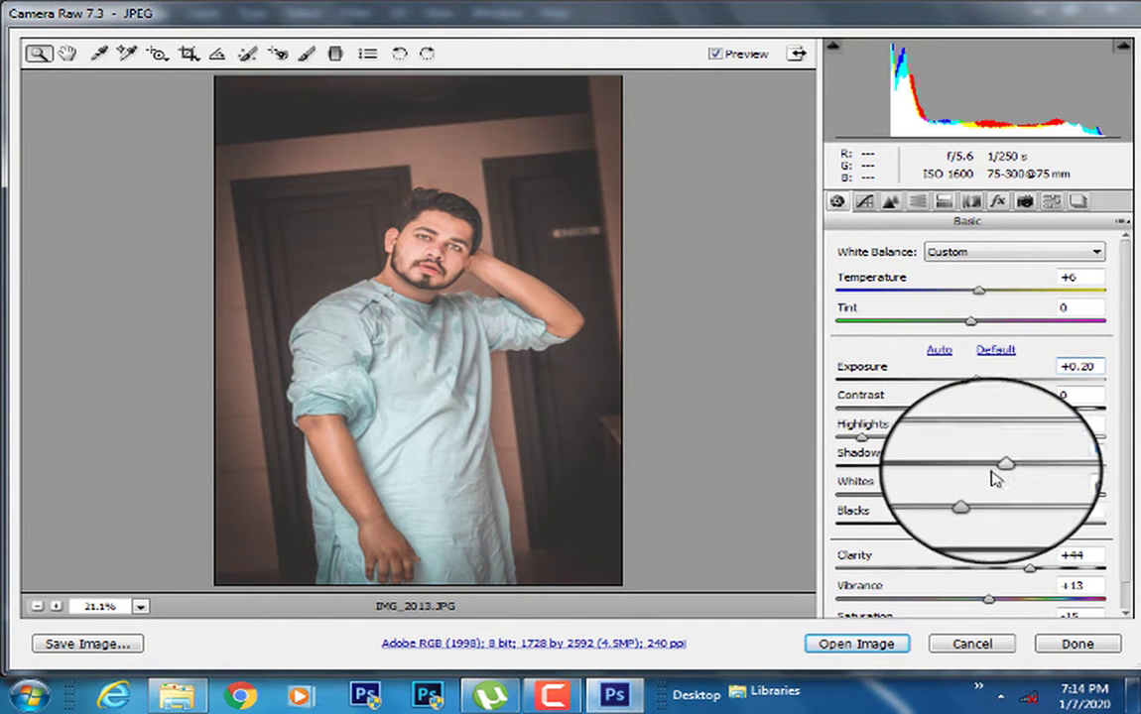
mouse_move(993, 471)
mouse_down()
mouse_move(962, 463)
mouse_move(980, 481)
mouse_up()
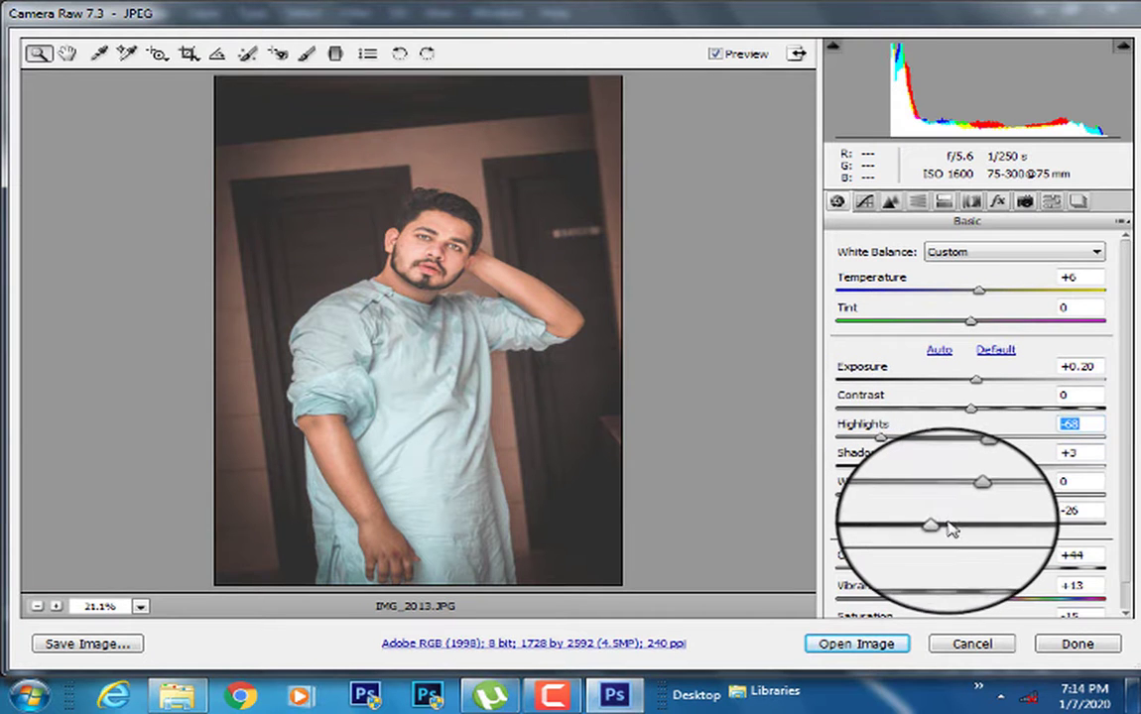
mouse_move(937, 523)
mouse_down()
mouse_move(992, 527)
mouse_move(931, 528)
mouse_up()
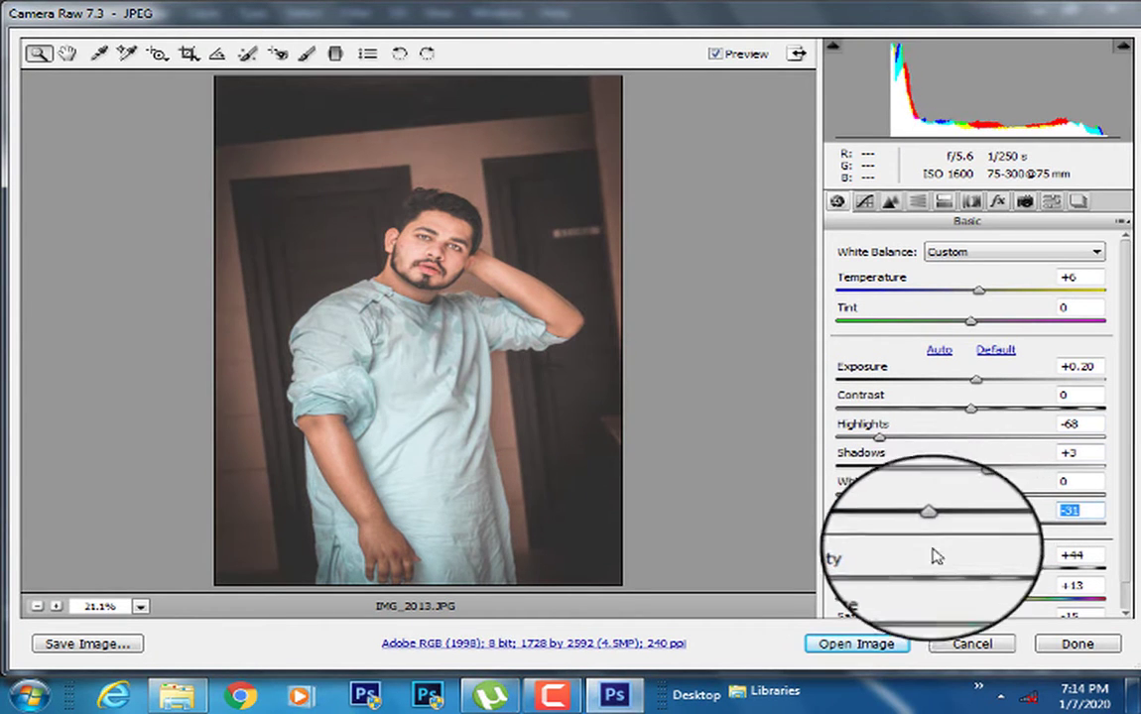
Open the adjusted image for editing and confirm the handling of its embedded color profile
click(859, 641)
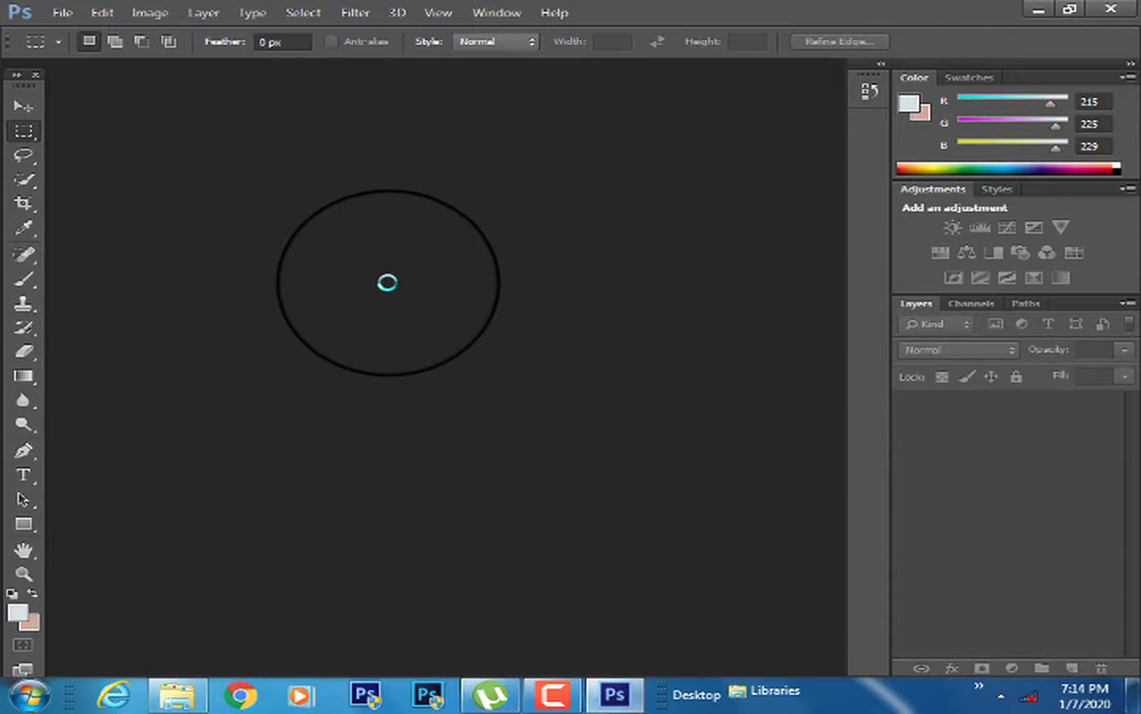
click(429, 290)
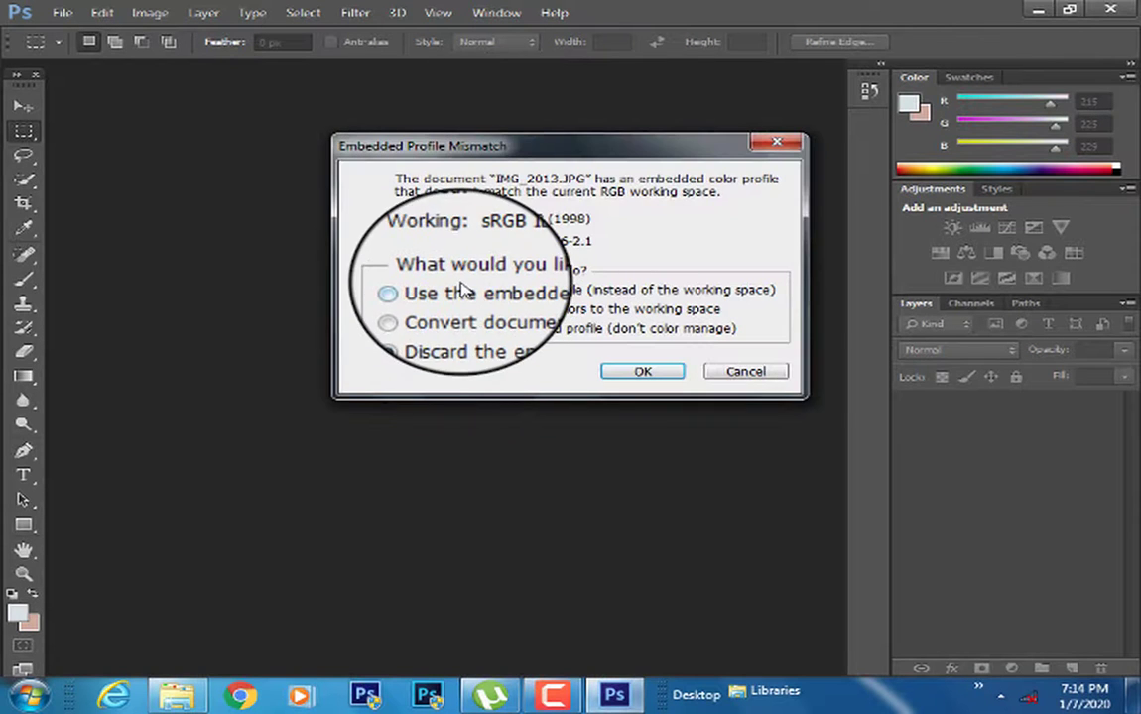
click(642, 372)
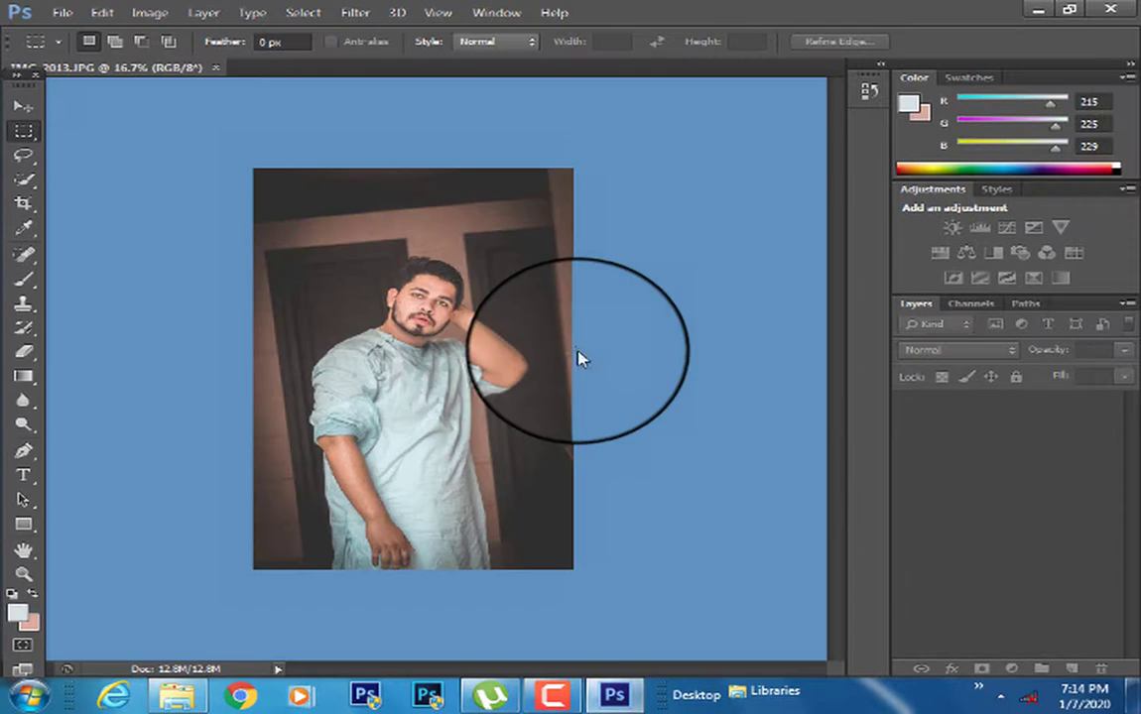
Duplicate the Background layer
click(24, 573)
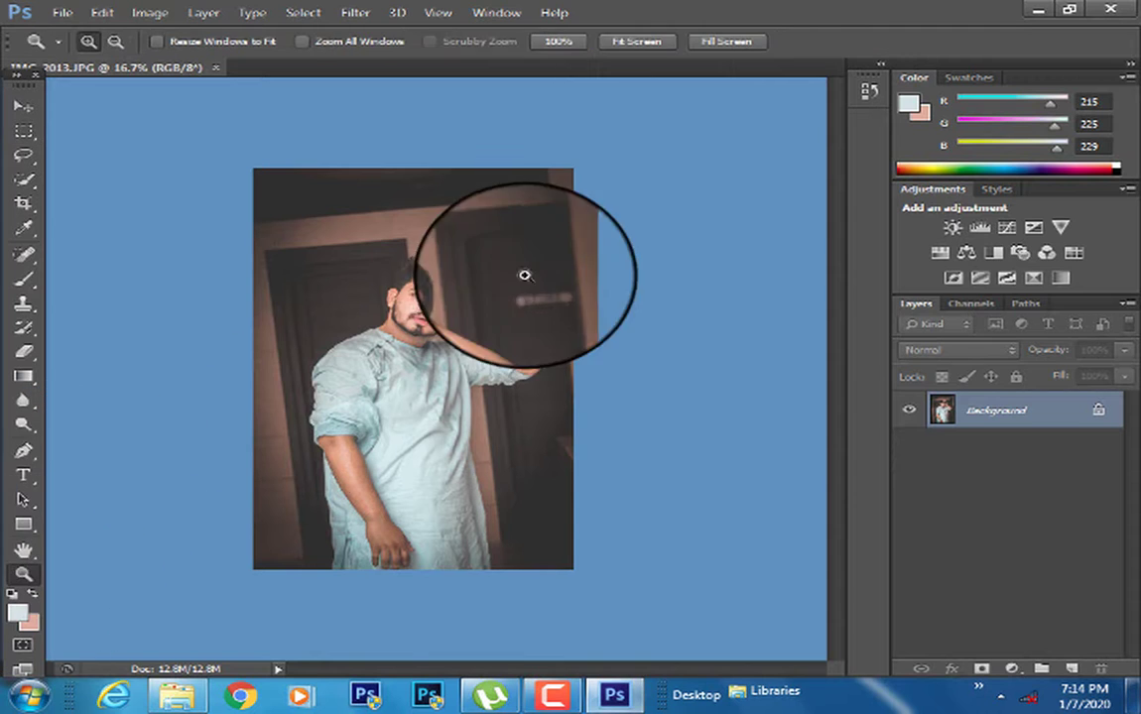
click(433, 277)
click(433, 288)
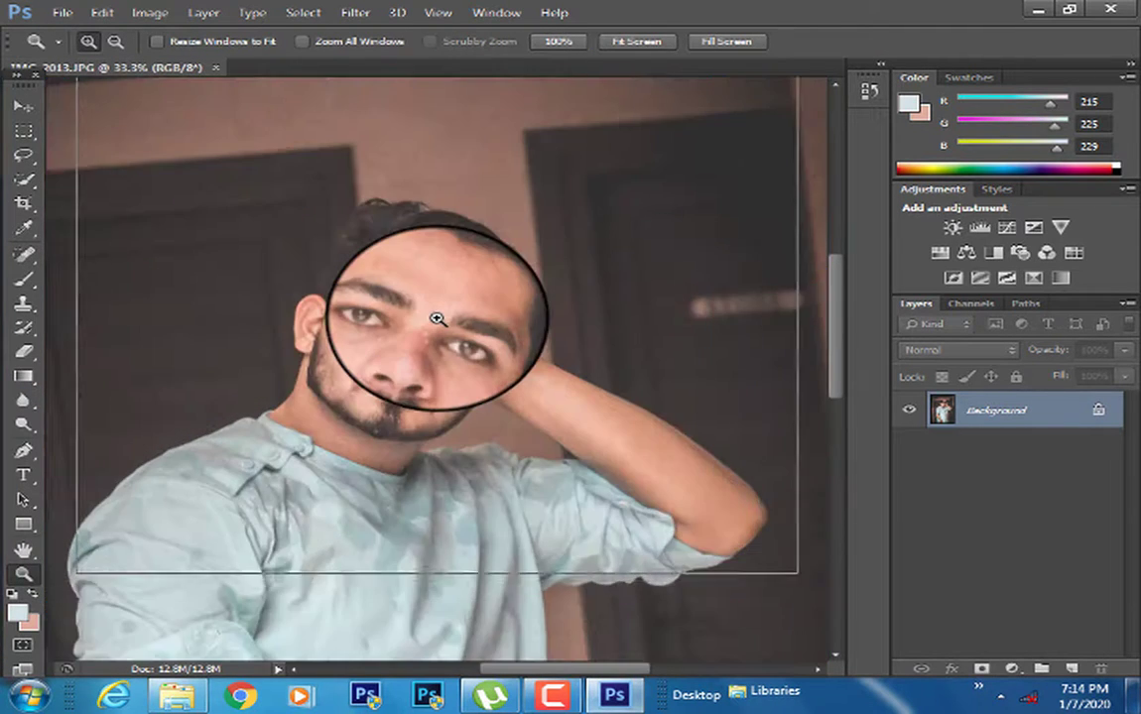
click(436, 319)
right_click(448, 354)
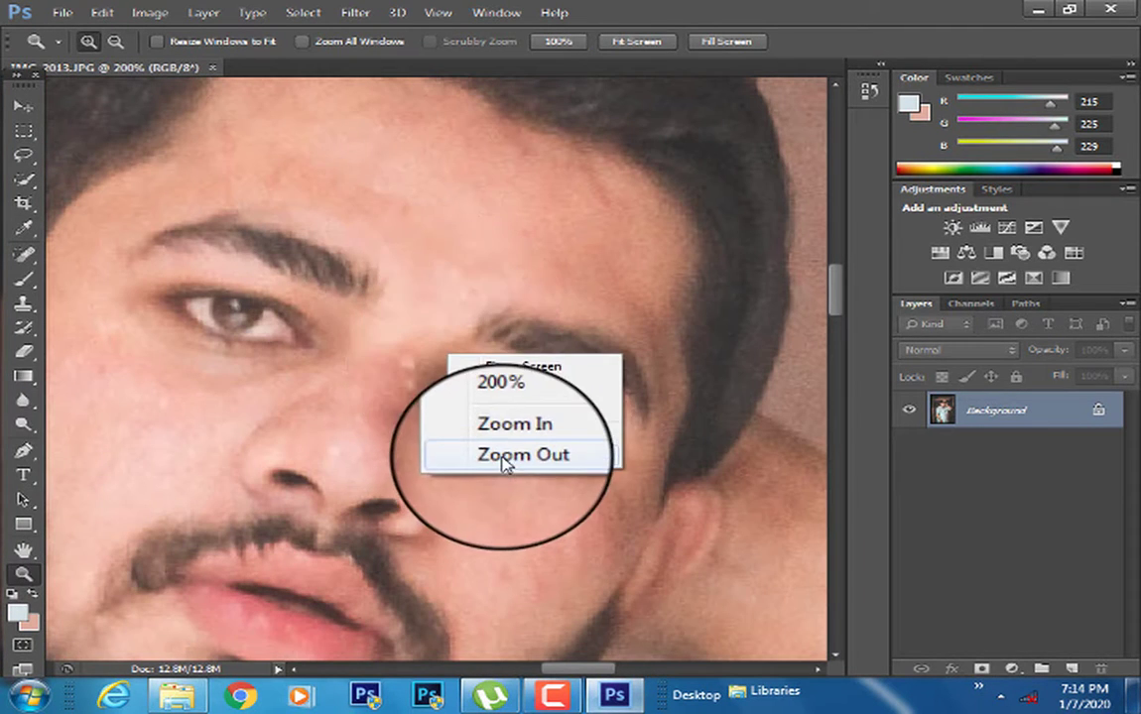
click(502, 463)
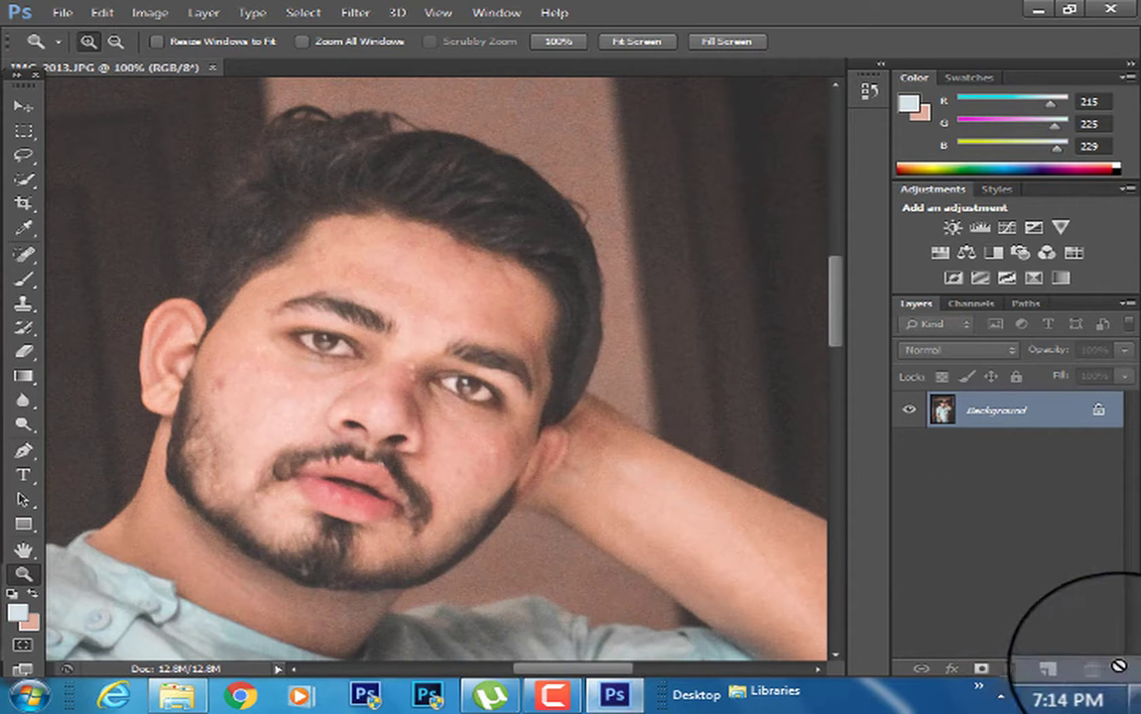
drag(1071, 662, 1072, 662)
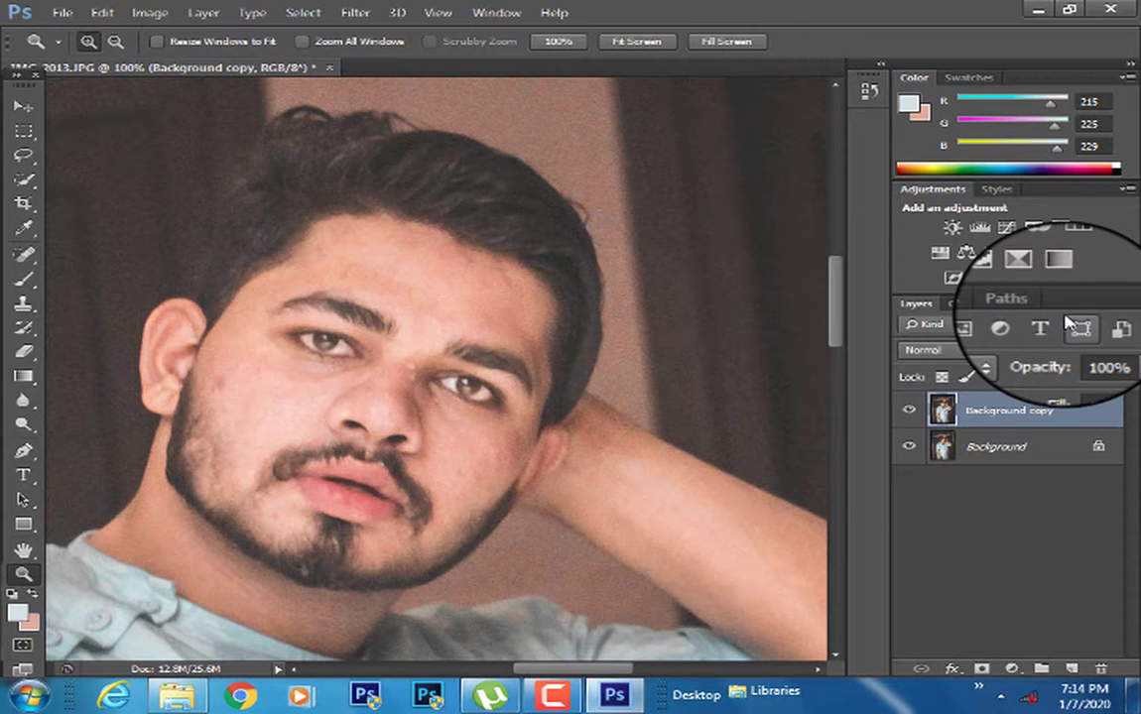
Add a Selective Color adjustment layer and, for Reds, set Cyan to -1% and lower Black to brighten the skin
click(1060, 277)
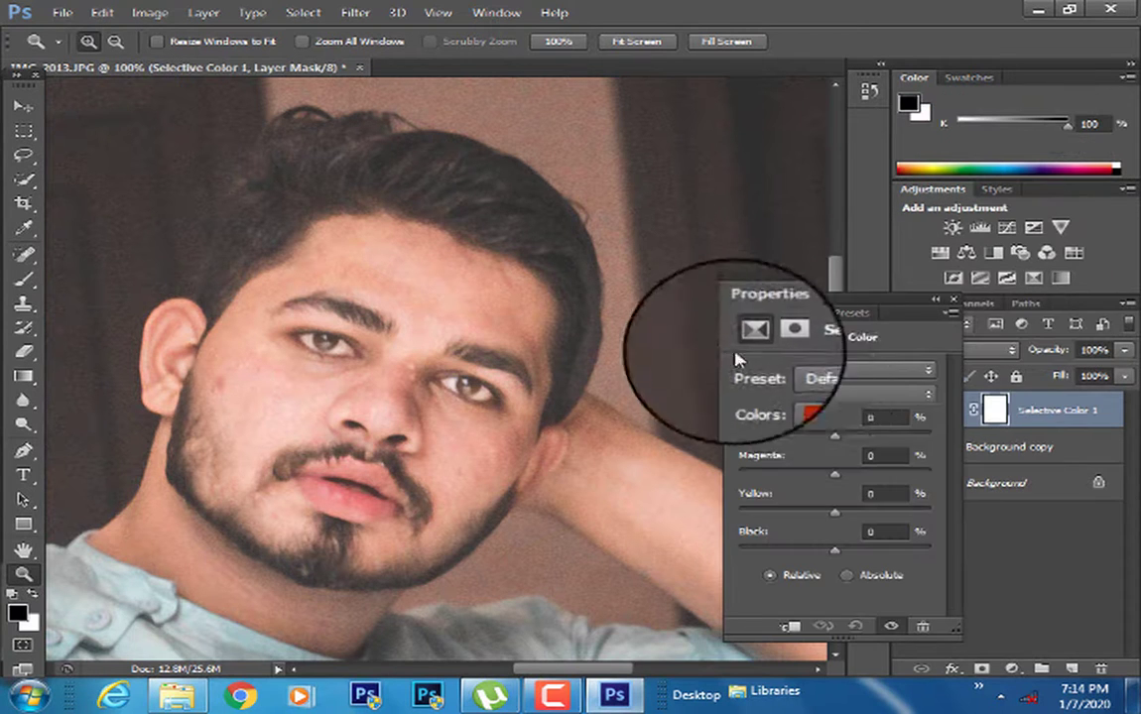
mouse_move(838, 549)
mouse_down()
mouse_move(908, 550)
mouse_move(759, 542)
mouse_move(845, 545)
mouse_move(814, 548)
mouse_move(826, 548)
mouse_up()
drag(815, 443, 833, 443)
drag(819, 551, 803, 552)
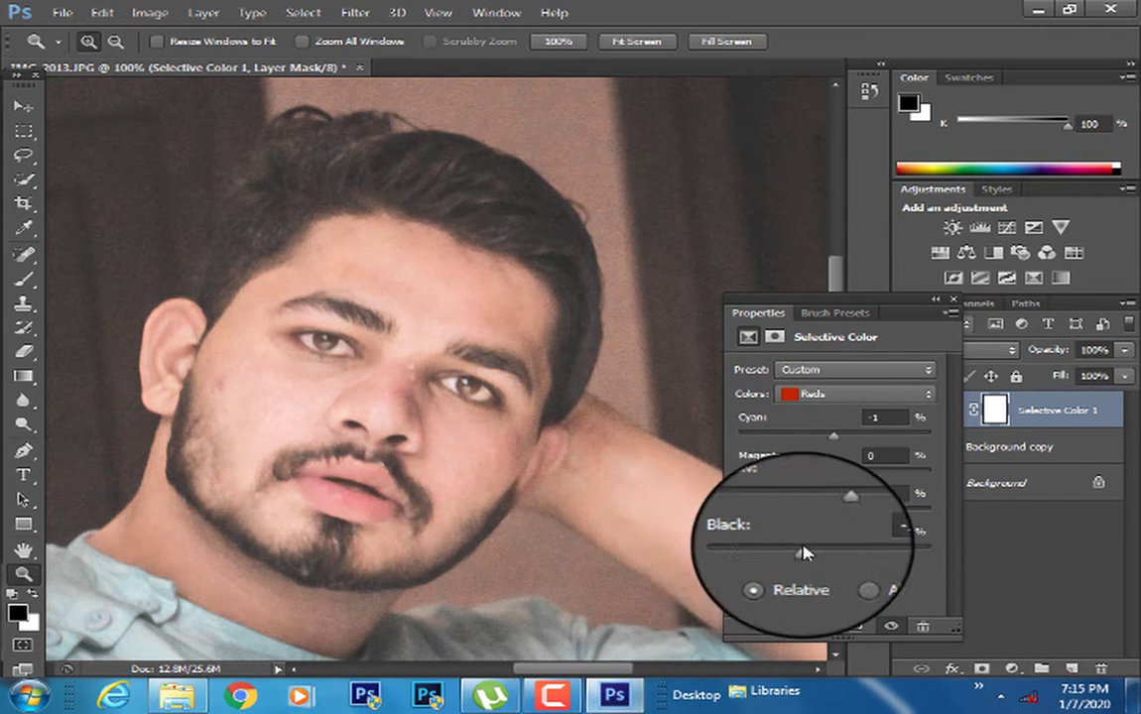
click(953, 297)
Examine the color adjustment on the whole photo and on the face up close
right_click(562, 313)
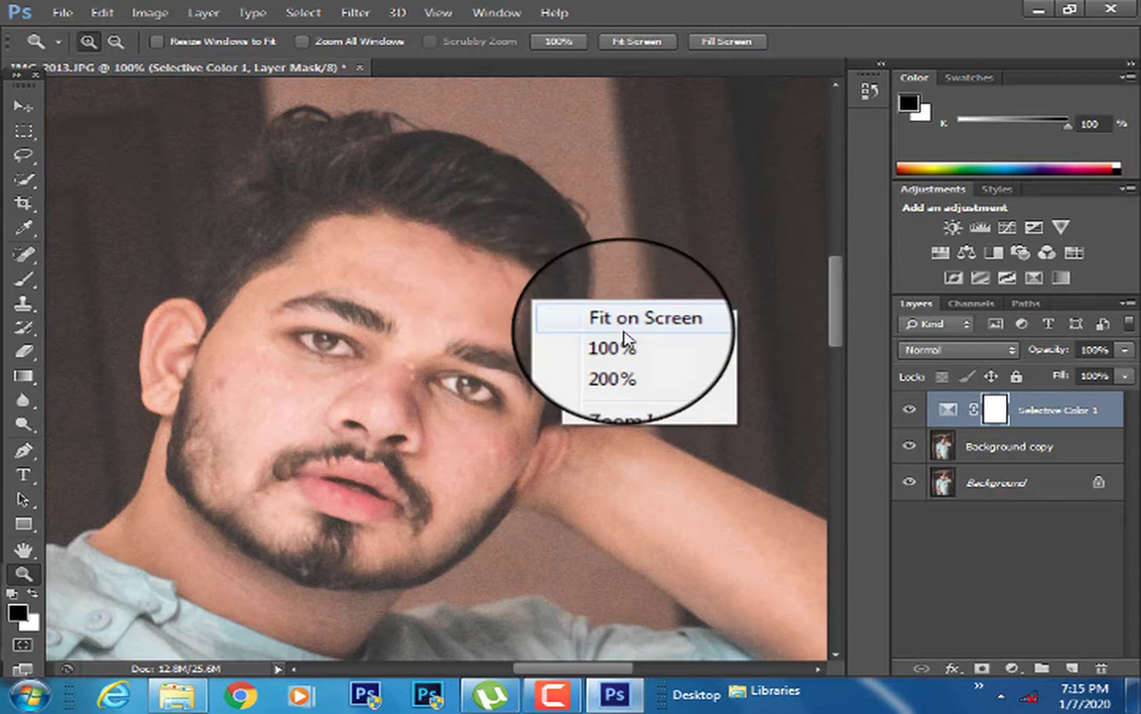
click(616, 323)
right_click(496, 253)
click(586, 351)
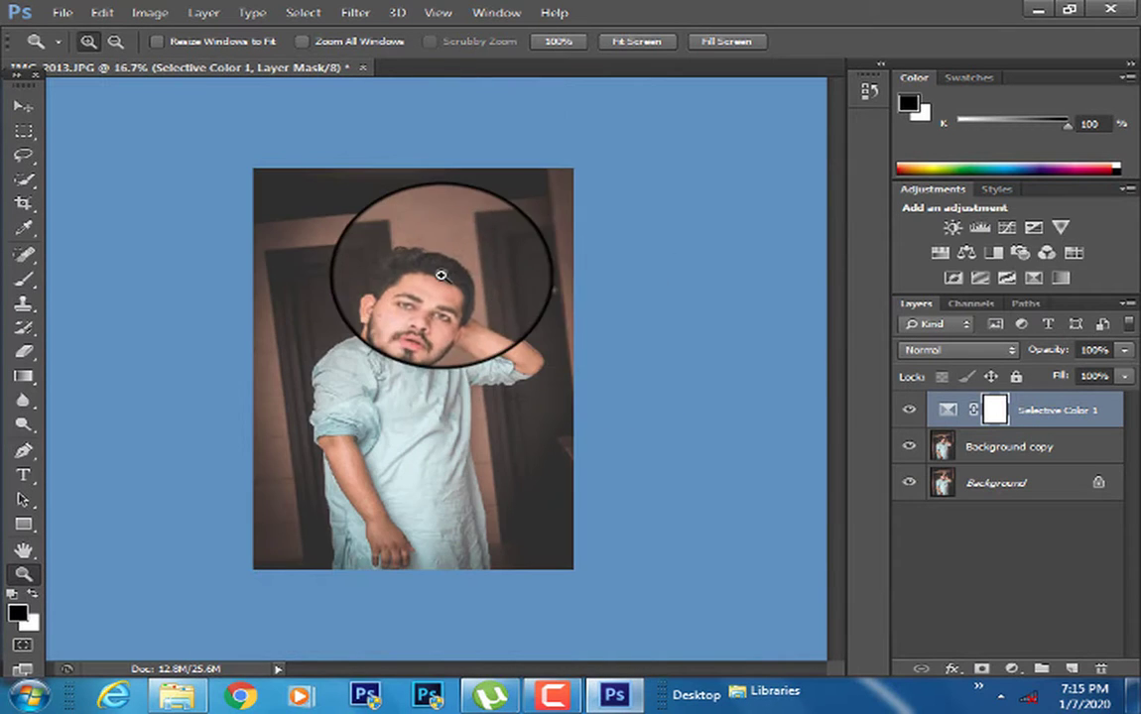
click(453, 311)
click(420, 338)
click(433, 334)
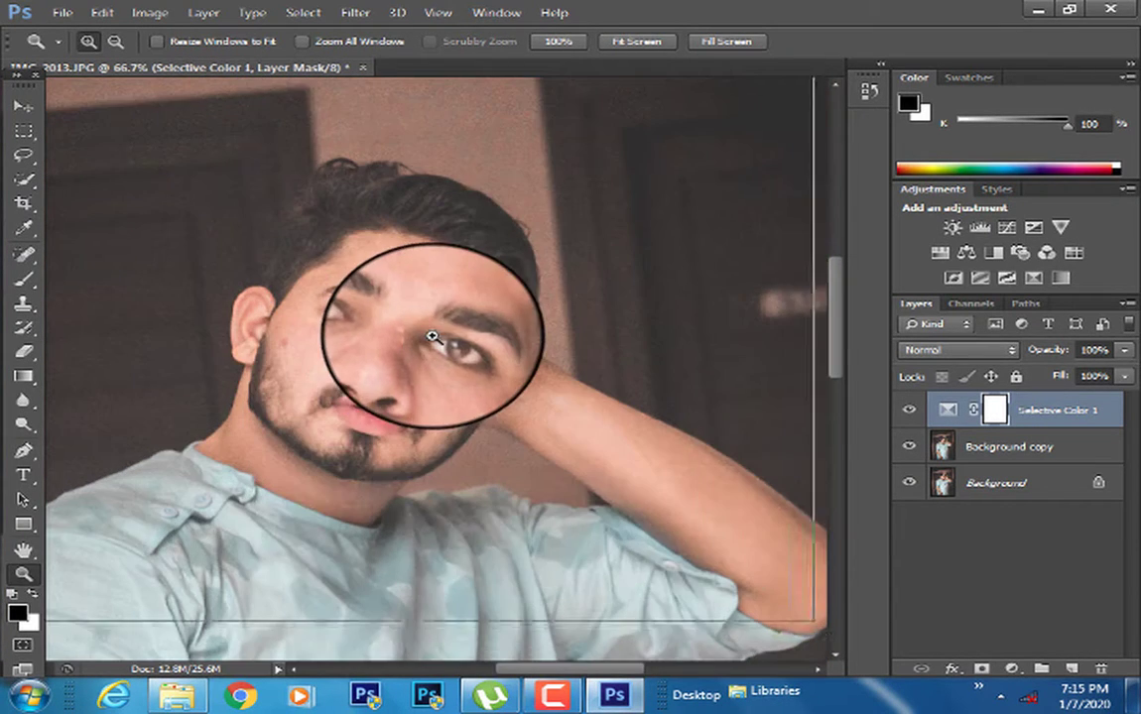
click(270, 245)
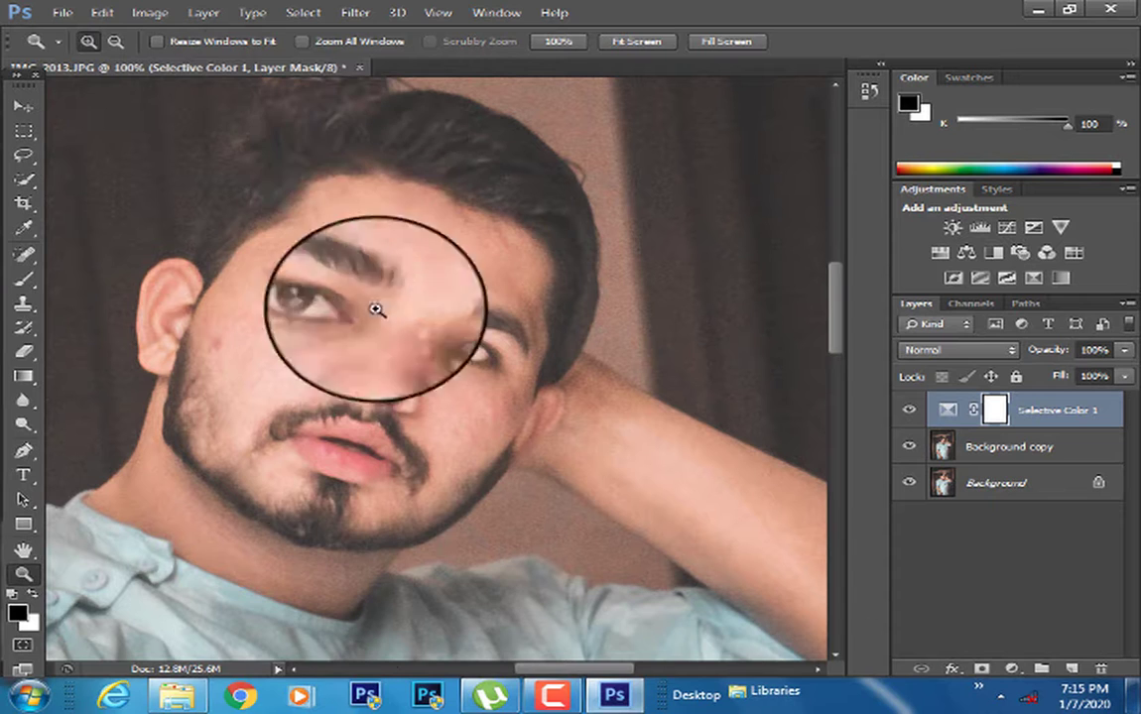
Choose the Mixer Brush tool, reduce its size to 60 px and make the Background copy layer active
right_click(25, 279)
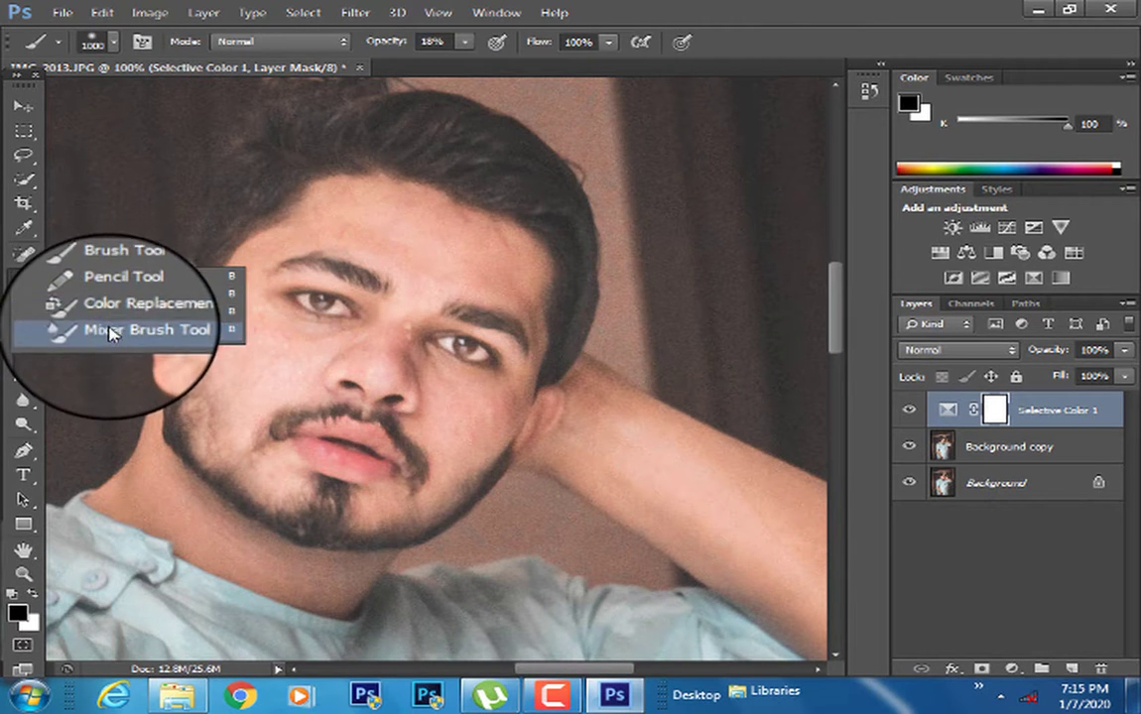
click(112, 330)
key(bracketleft)
key(bracketleft)
key(bracketleft)
key(bracketleft)
key(bracketleft)
key(bracketleft)
key(bracketleft)
key(bracketleft)
key(bracketleft)
key(bracketleft)
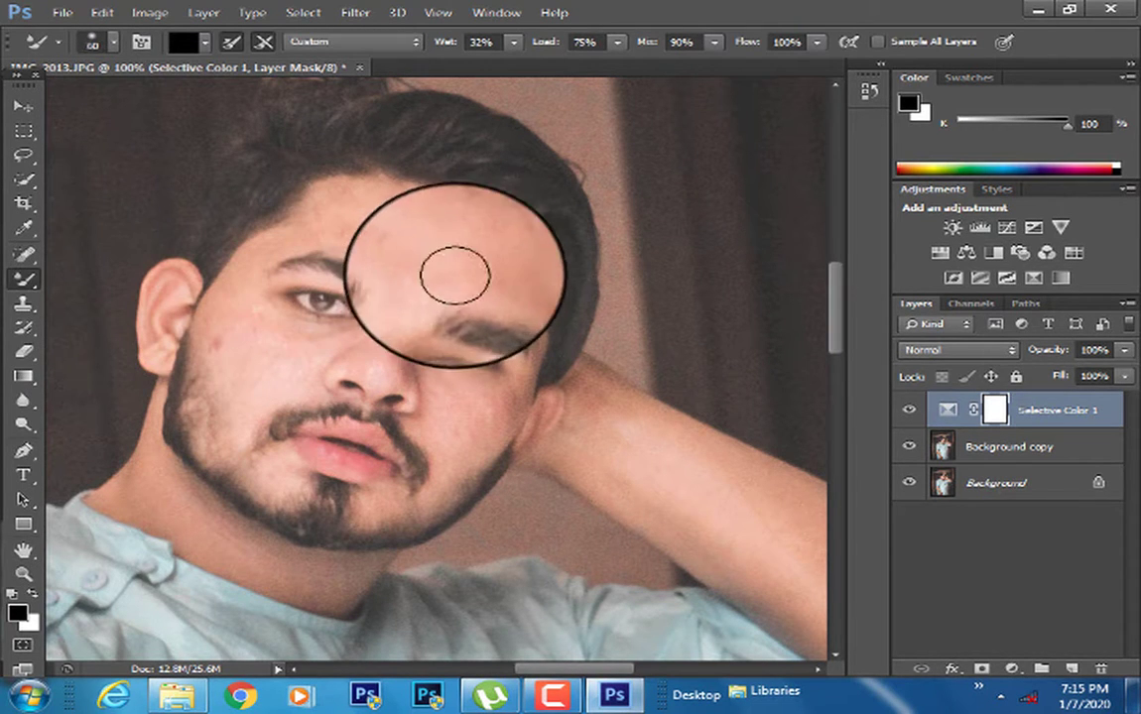
click(1002, 447)
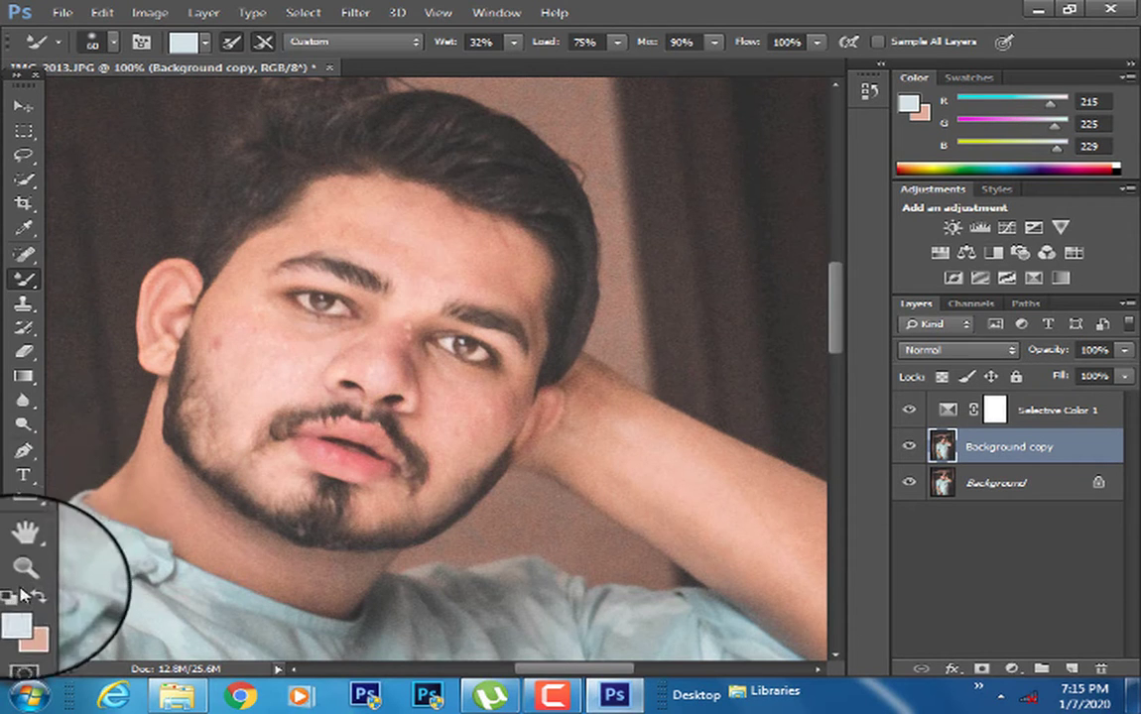
Sample the light skin tone of the cheek, #efcfc7, as the Mixer Brush's foreground color
click(24, 574)
click(294, 324)
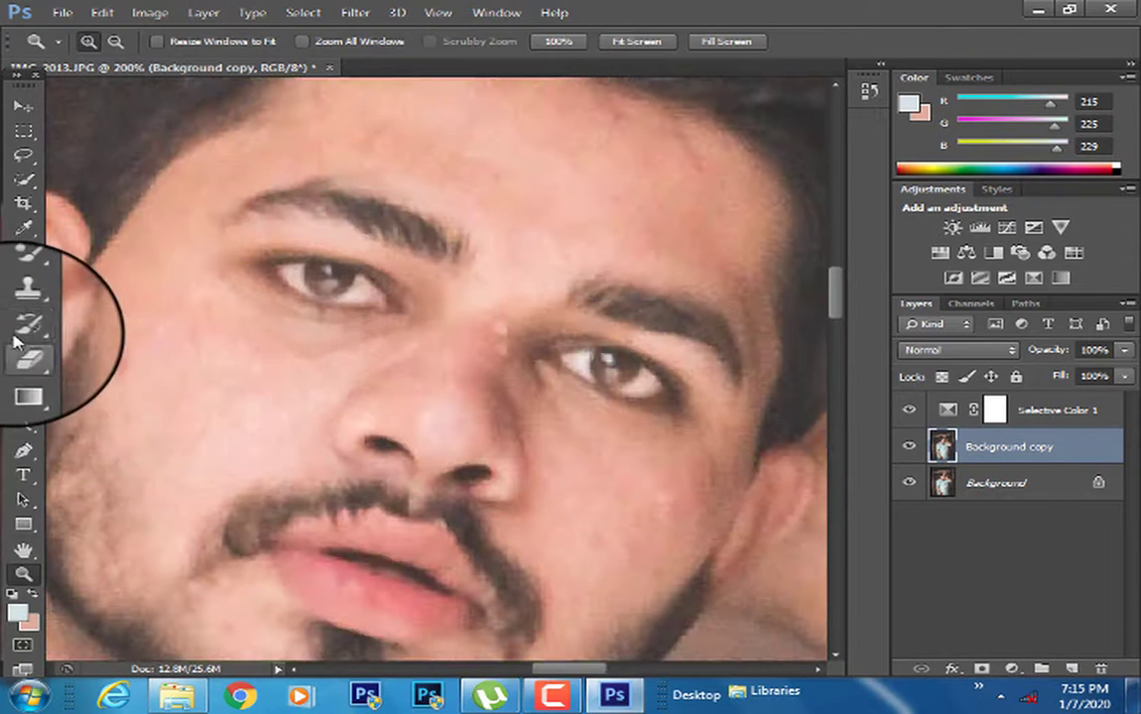
click(26, 280)
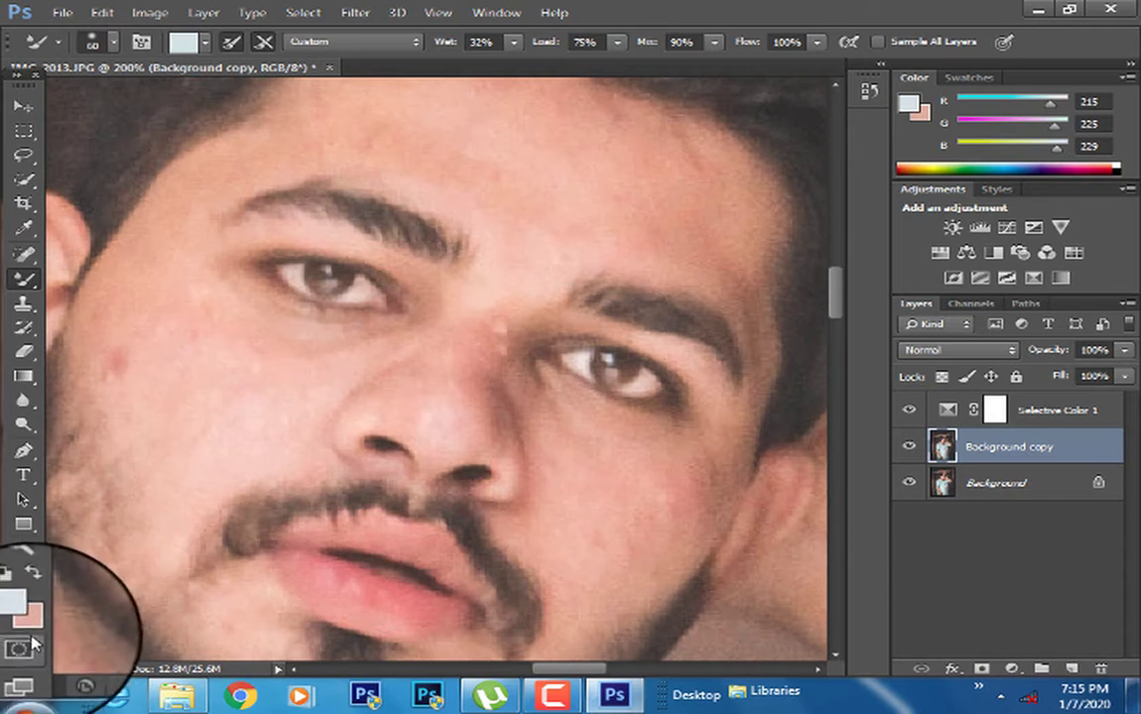
click(20, 615)
click(250, 403)
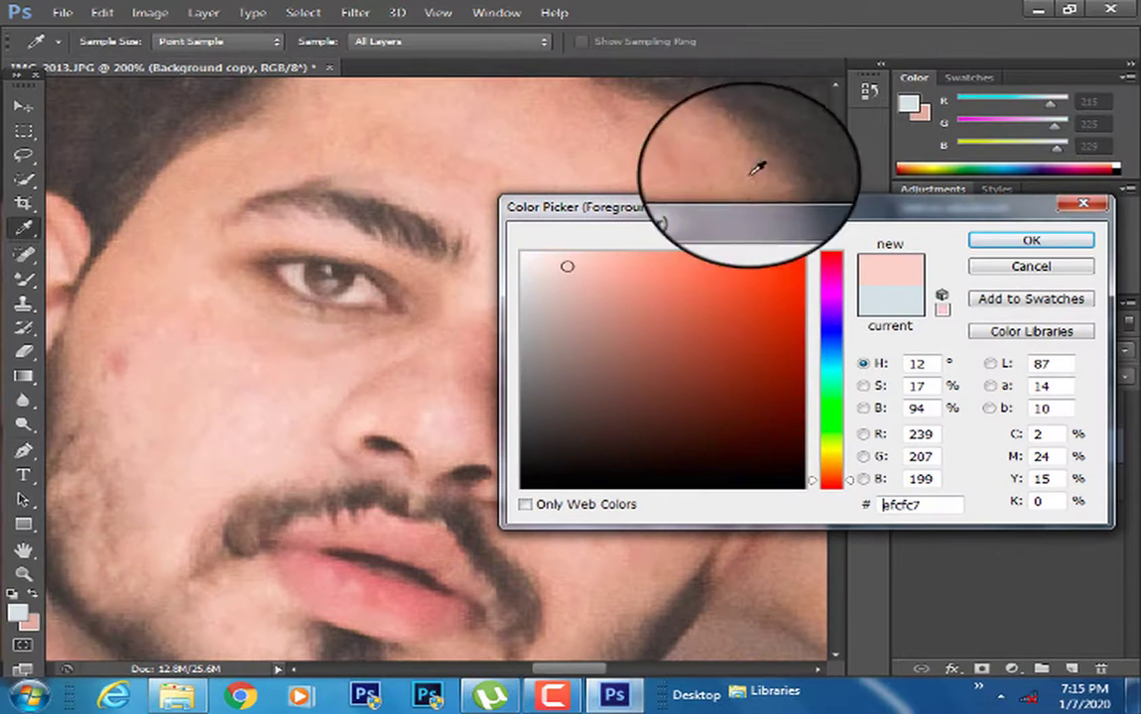
click(1029, 242)
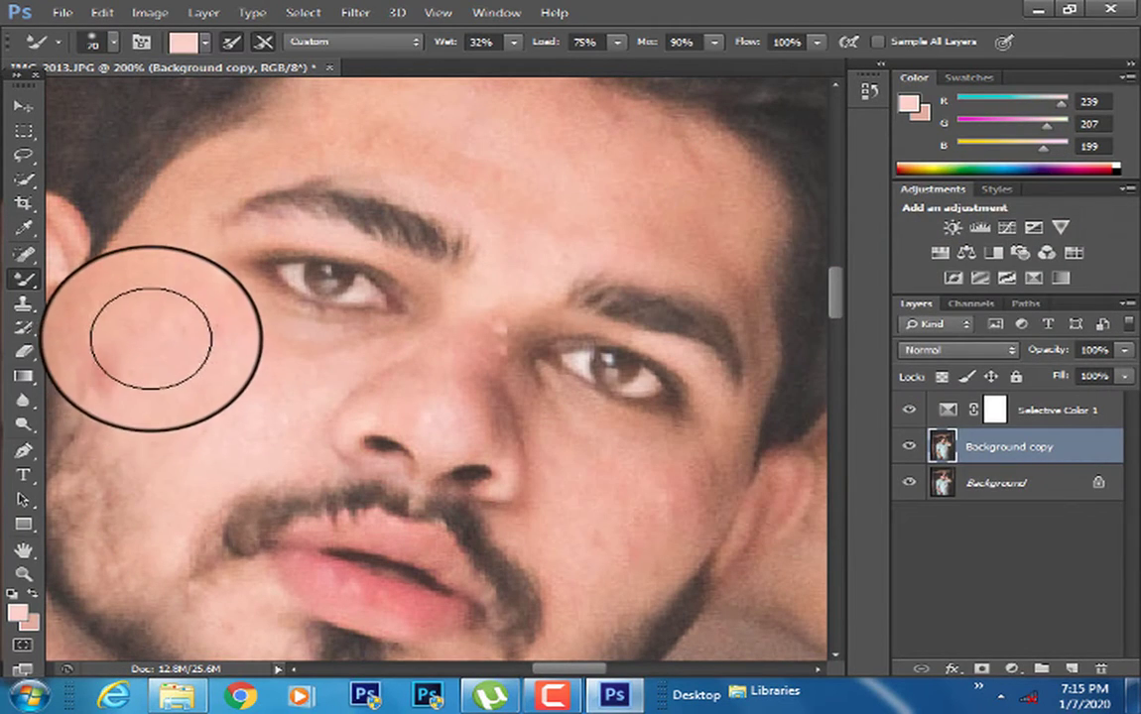
Smooth the lit cheek, the under-eye skin and the forehead with the Mixer Brush, reducing its size from 60 to 45 px
mouse_move(176, 307)
mouse_down()
mouse_move(158, 360)
mouse_move(164, 347)
mouse_move(188, 421)
mouse_move(181, 486)
mouse_move(208, 418)
mouse_move(233, 422)
mouse_move(265, 371)
mouse_move(224, 335)
mouse_up()
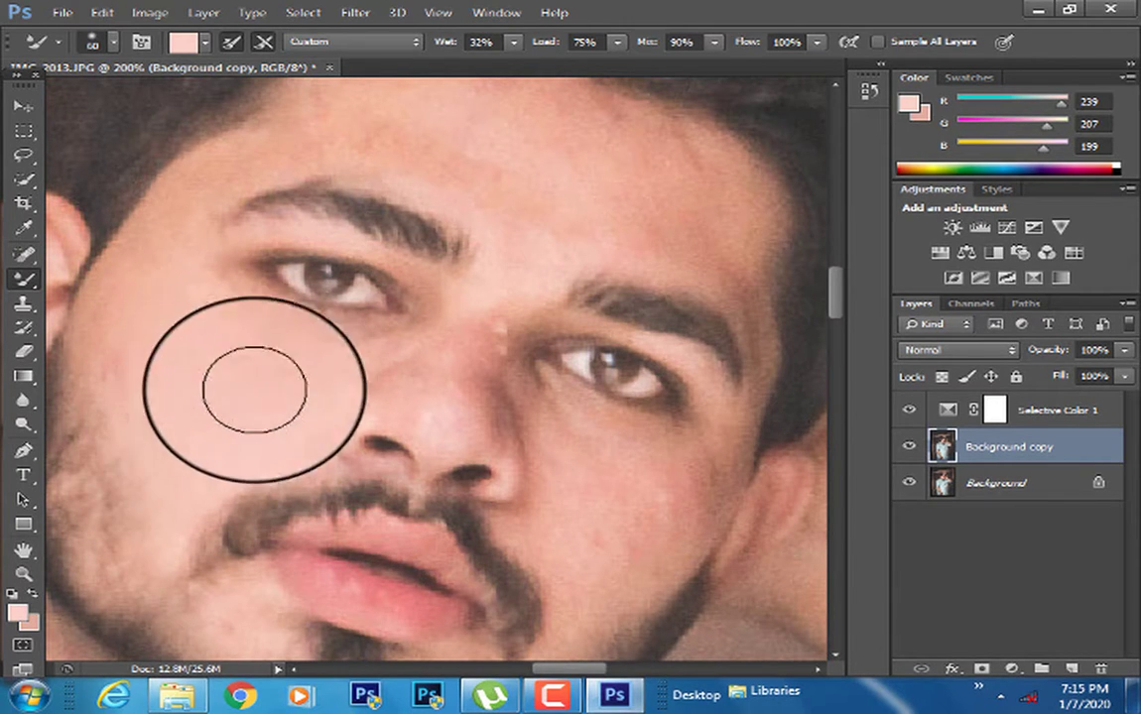
mouse_move(254, 388)
mouse_down()
mouse_move(230, 327)
mouse_move(217, 345)
mouse_move(145, 235)
mouse_move(176, 394)
mouse_move(157, 381)
mouse_move(199, 384)
mouse_move(220, 368)
mouse_move(332, 357)
mouse_up()
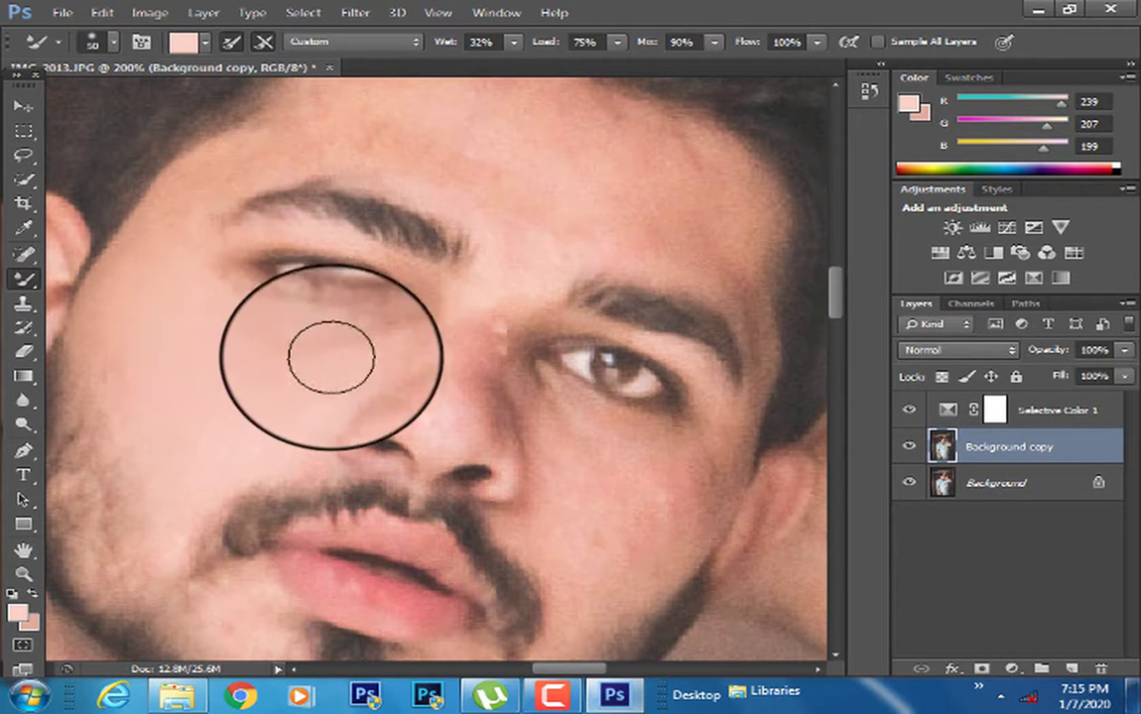
key(ctrl+z)
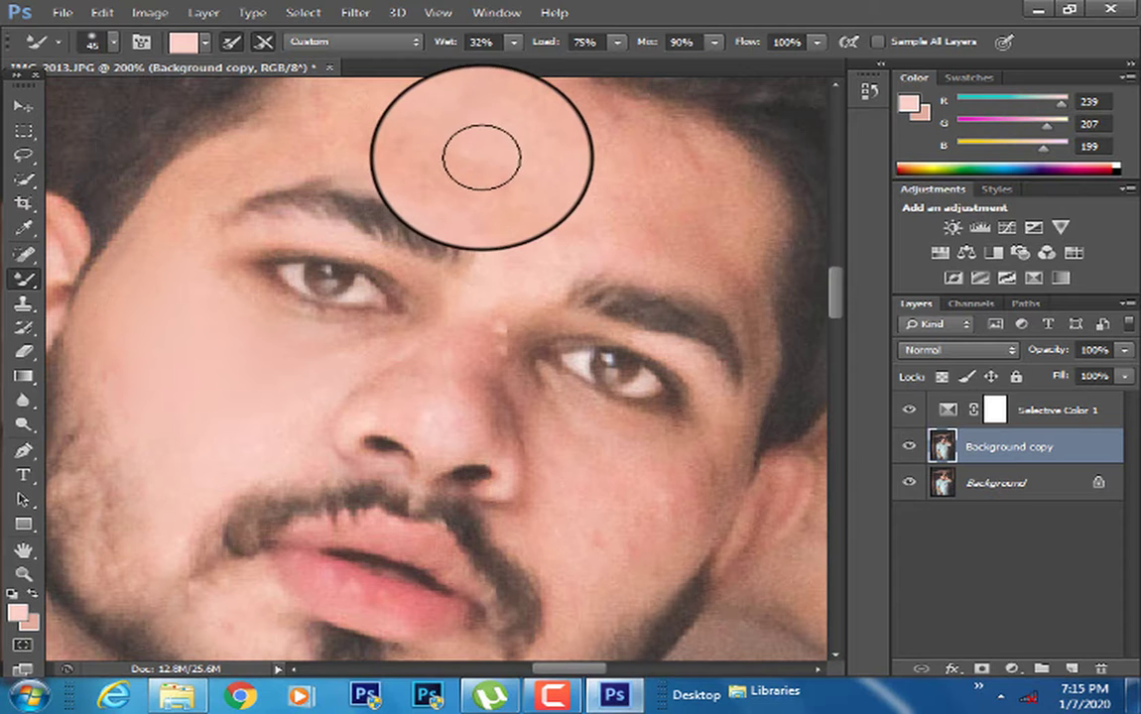
mouse_move(481, 157)
mouse_down()
mouse_move(371, 318)
mouse_move(351, 259)
mouse_move(295, 274)
mouse_move(337, 275)
mouse_move(312, 285)
mouse_move(277, 268)
mouse_move(308, 240)
mouse_move(267, 233)
mouse_move(295, 229)
mouse_move(383, 255)
mouse_move(492, 310)
mouse_move(431, 279)
mouse_move(498, 345)
mouse_move(592, 372)
mouse_move(579, 326)
mouse_move(510, 359)
mouse_move(515, 370)
mouse_move(398, 352)
mouse_move(425, 382)
mouse_move(302, 253)
mouse_move(148, 296)
mouse_move(190, 285)
mouse_move(172, 302)
mouse_move(279, 258)
mouse_move(254, 264)
mouse_move(350, 251)
mouse_move(327, 248)
mouse_move(361, 212)
mouse_move(212, 215)
mouse_move(270, 210)
mouse_move(419, 256)
mouse_move(509, 316)
mouse_move(560, 325)
mouse_move(506, 272)
mouse_move(531, 287)
mouse_move(593, 388)
mouse_move(610, 385)
mouse_move(612, 418)
mouse_move(579, 369)
mouse_move(471, 338)
mouse_move(383, 207)
mouse_move(448, 12)
mouse_up()
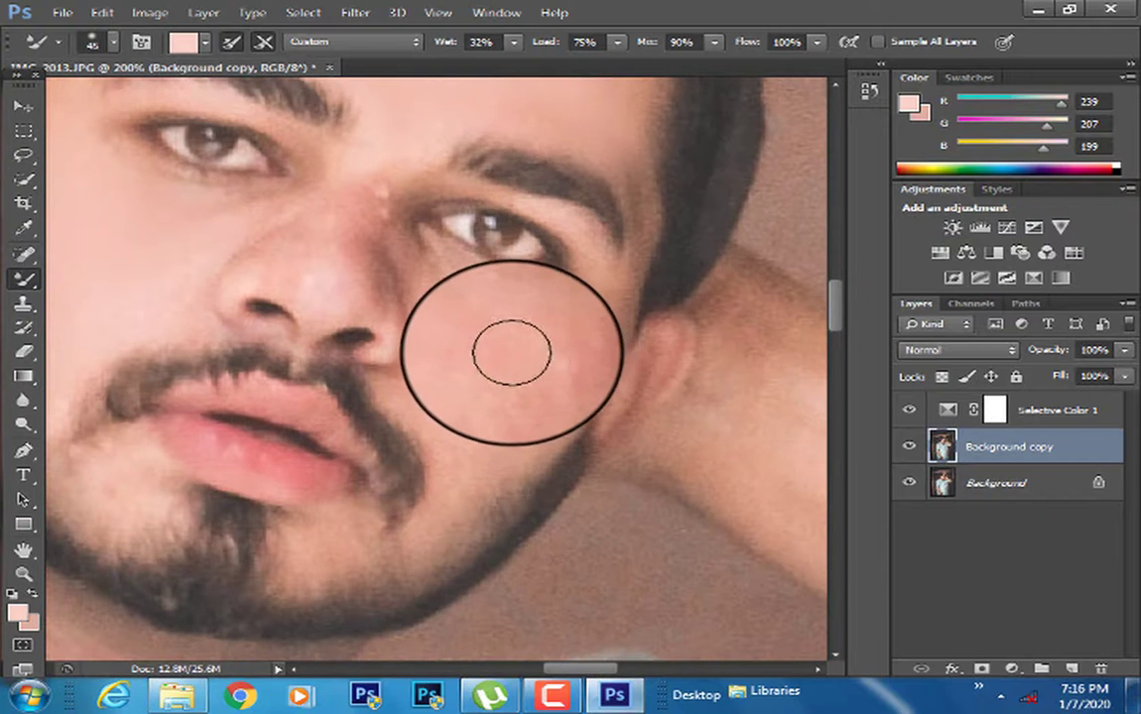
Smooth the other cheek, the side of the nose and the skin along the jaw with the Mixer Brush at 50 and 40 px
key(ctrl+z)
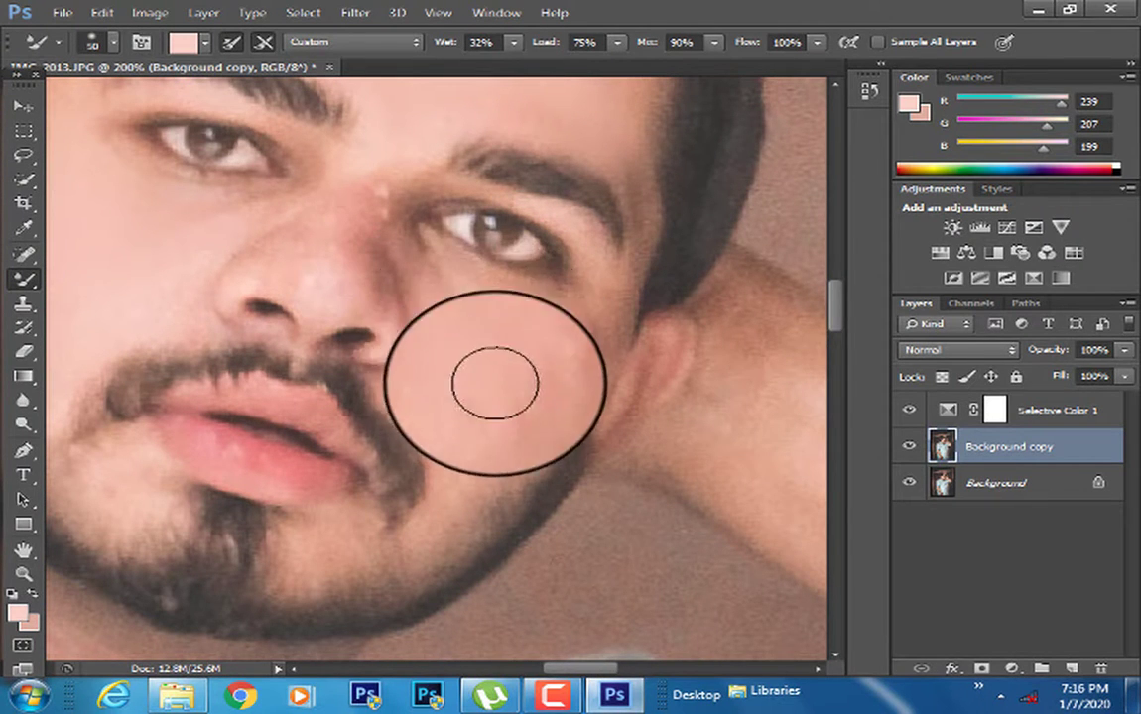
mouse_move(539, 364)
mouse_down()
mouse_move(501, 429)
mouse_move(534, 395)
mouse_move(539, 363)
mouse_move(523, 411)
mouse_move(500, 352)
mouse_move(464, 353)
mouse_move(370, 219)
mouse_move(361, 193)
mouse_move(371, 173)
mouse_move(343, 266)
mouse_move(358, 260)
mouse_move(377, 224)
mouse_move(349, 263)
mouse_move(331, 241)
mouse_move(287, 246)
mouse_move(274, 220)
mouse_move(265, 238)
mouse_move(299, 208)
mouse_move(420, 257)
mouse_move(436, 297)
mouse_move(426, 268)
mouse_move(480, 348)
mouse_move(537, 382)
mouse_move(575, 363)
mouse_move(477, 458)
mouse_up()
key(bracketleft)
mouse_move(122, 521)
mouse_down()
mouse_move(107, 479)
mouse_move(134, 509)
mouse_move(122, 499)
mouse_move(326, 515)
mouse_move(336, 527)
mouse_move(310, 542)
mouse_move(336, 522)
mouse_move(323, 559)
mouse_move(320, 539)
mouse_up()
drag(408, 400, 611, 453)
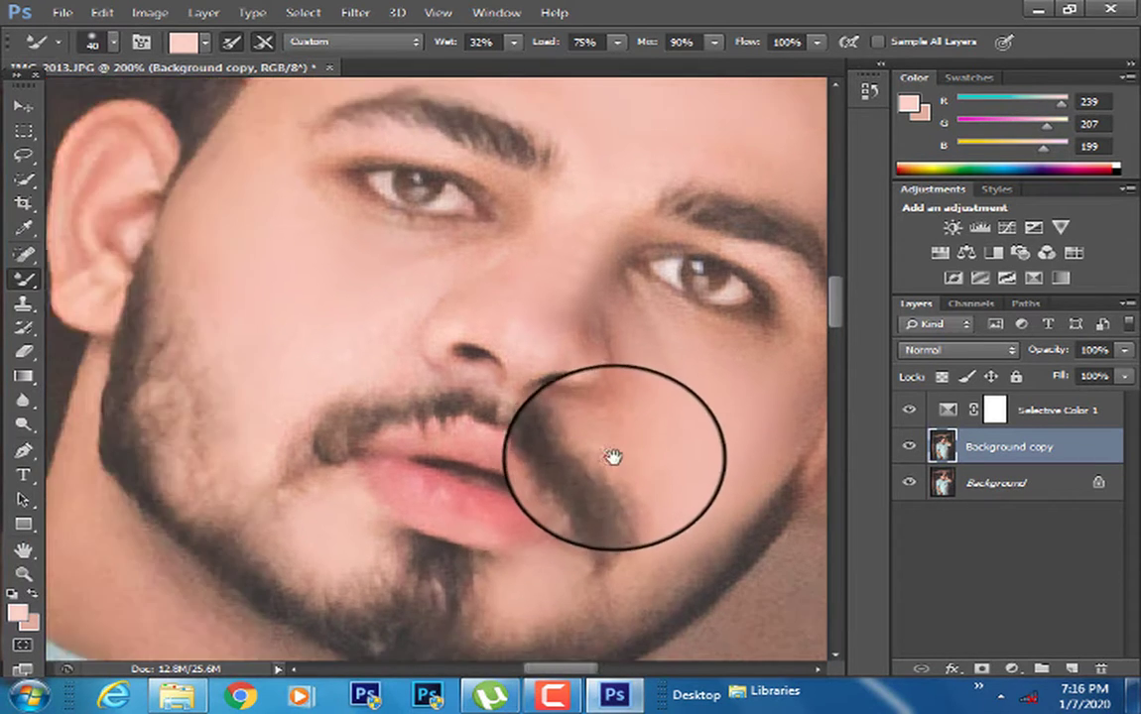
Blend the temple and the skin between the hairline and the eyebrow, using the Mixer Brush at 50 px and then 40 px
key(bracketleft)
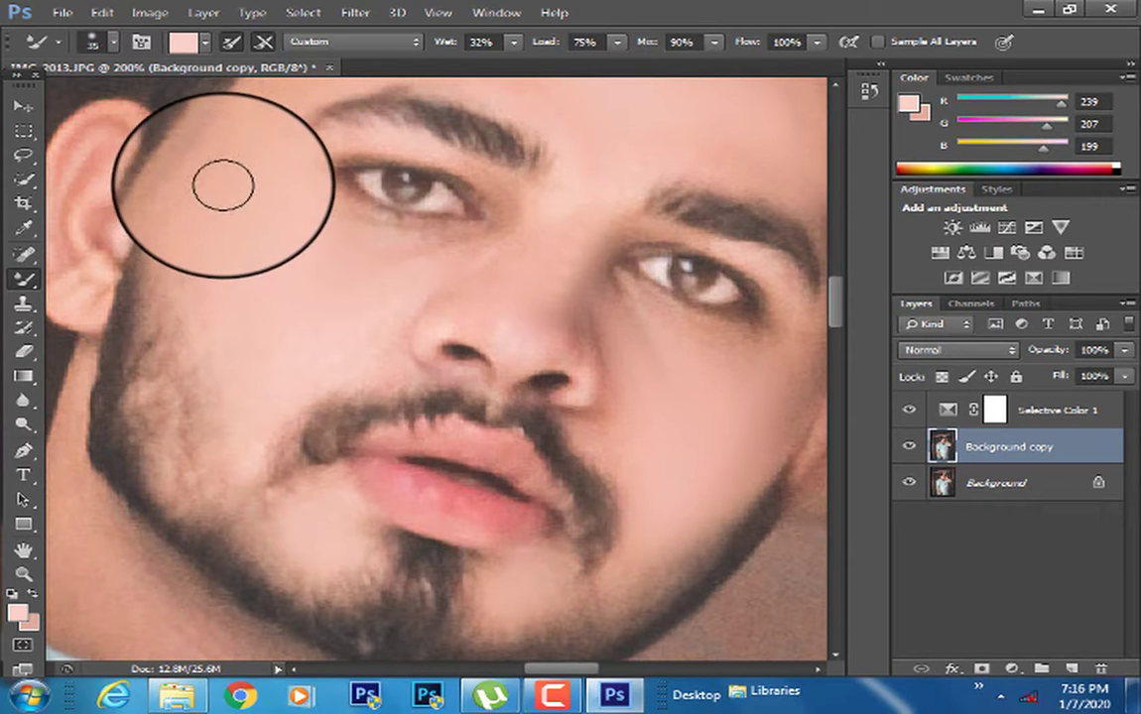
key(bracketright)
key(bracketright)
key(bracketright)
drag(253, 166, 268, 339)
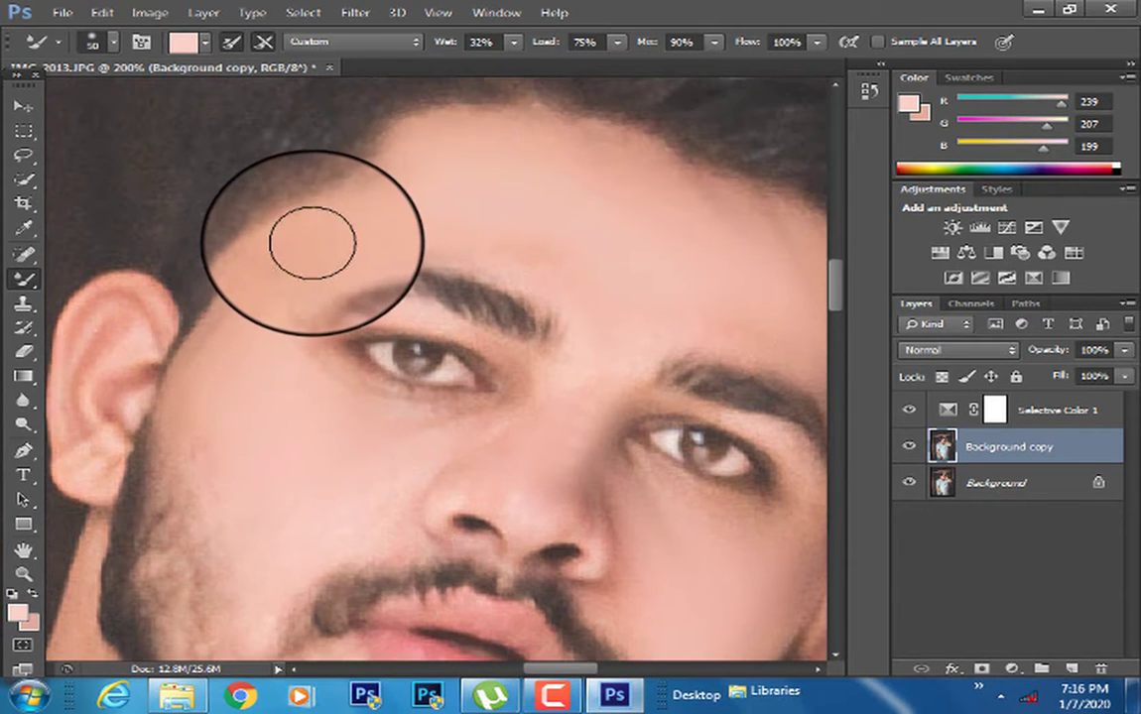
key(bracketleft)
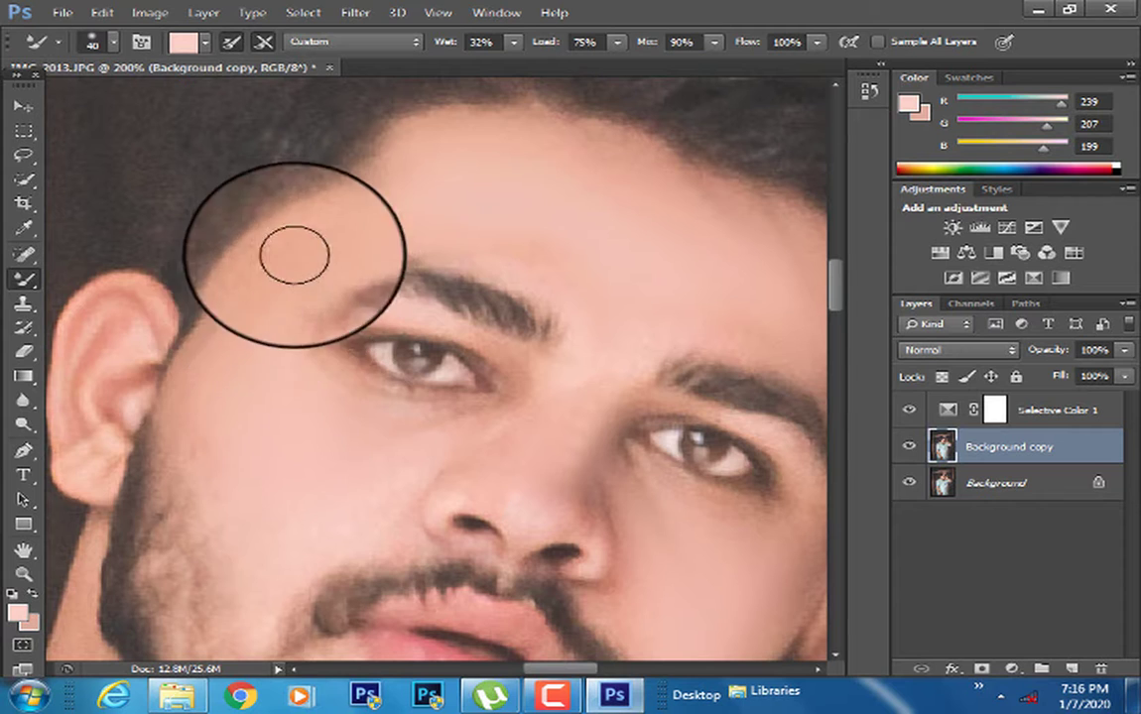
mouse_move(295, 250)
mouse_down()
mouse_move(271, 346)
mouse_move(371, 434)
mouse_up()
key(ctrl+z)
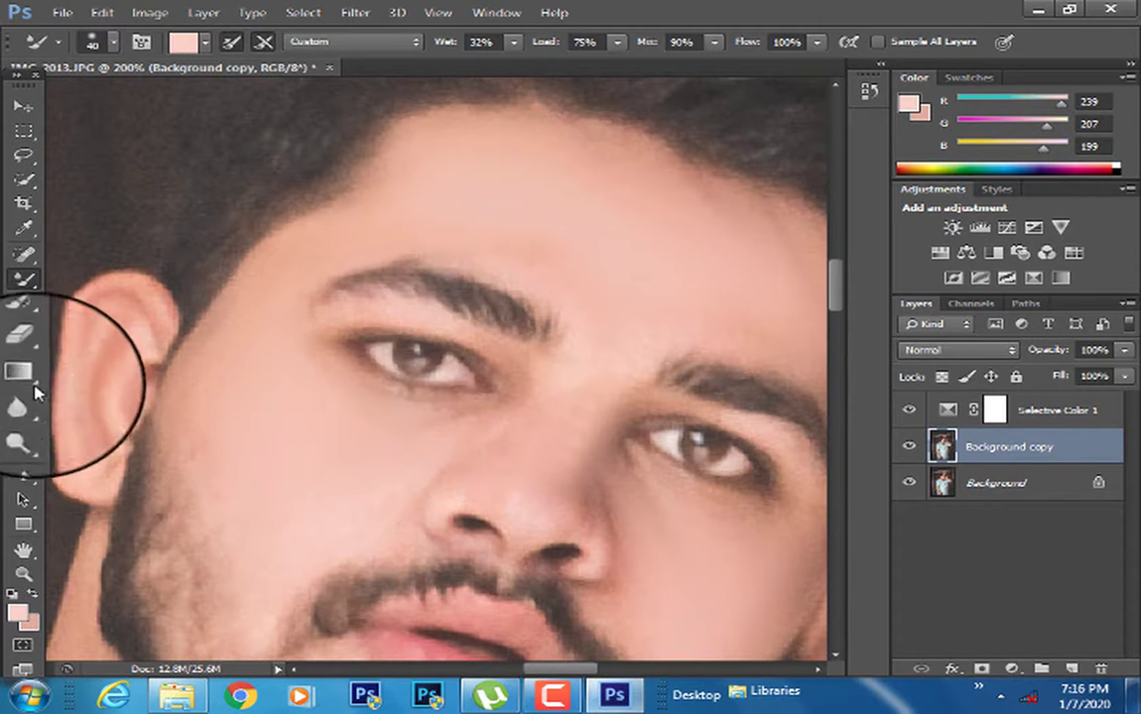
Smooth the ear with the Mixer Brush at 40 px and the neck between the beard and the collar at up to 50 px
mouse_move(38, 377)
mouse_down()
mouse_move(111, 354)
mouse_move(102, 307)
mouse_move(91, 369)
mouse_up()
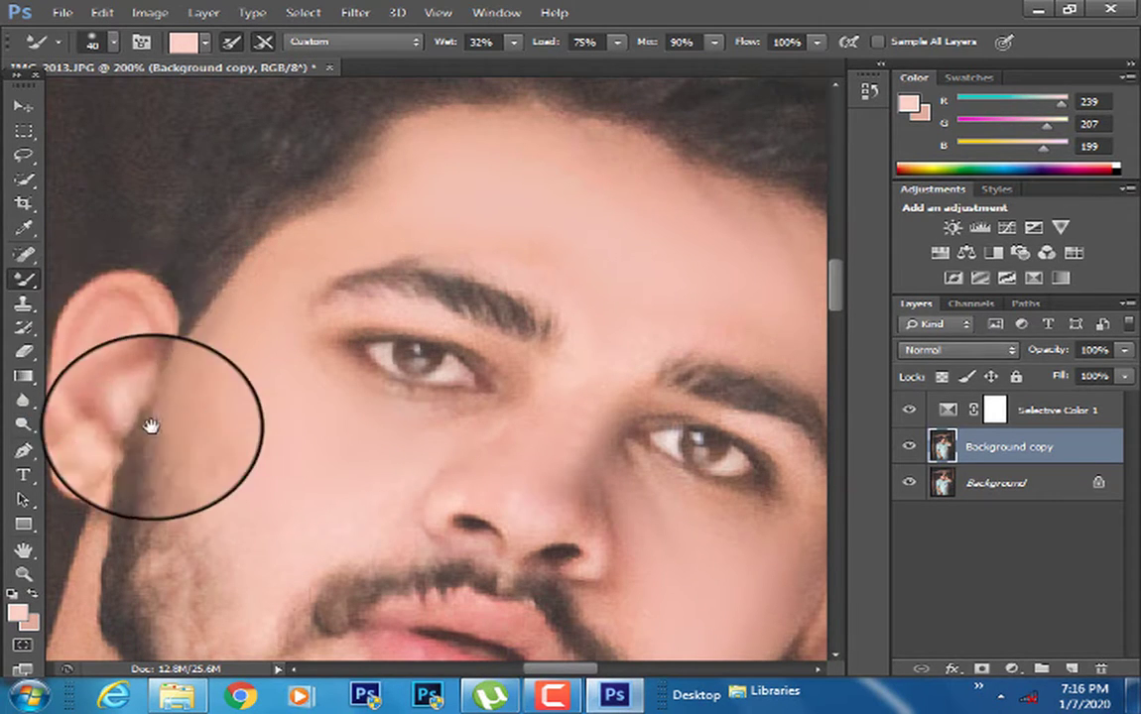
drag(153, 428, 152, 326)
scroll(192, 364, down, 5)
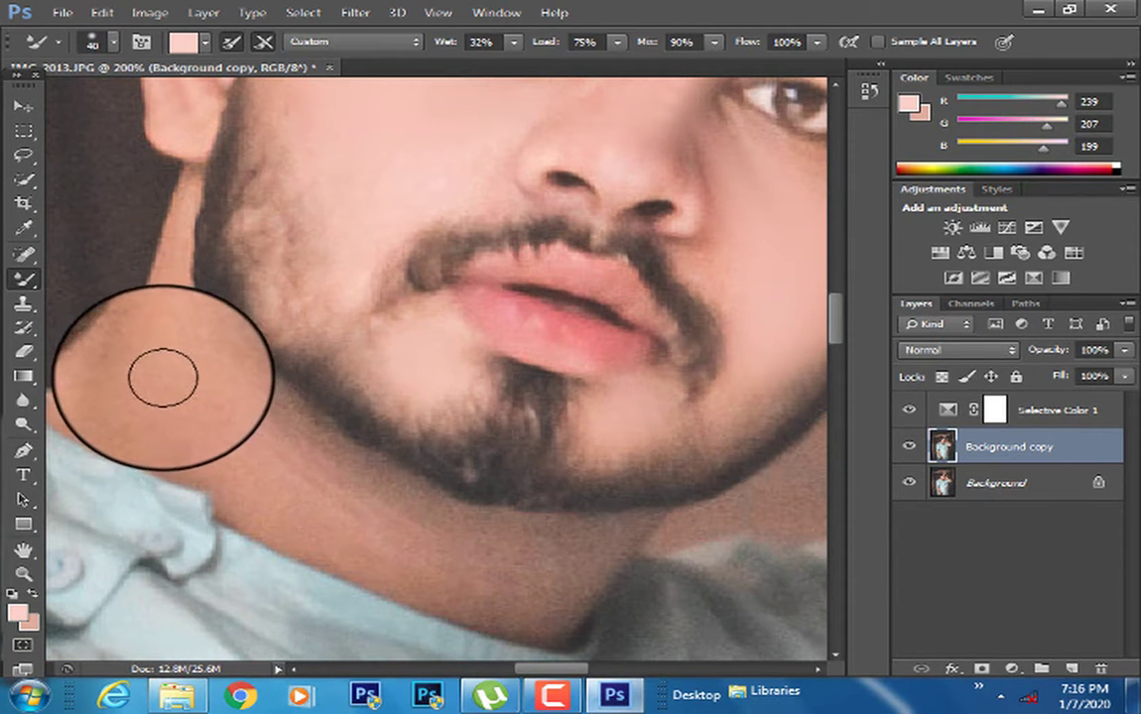
mouse_move(163, 377)
mouse_down()
mouse_move(201, 465)
mouse_move(127, 389)
mouse_move(120, 411)
mouse_move(257, 444)
mouse_move(202, 393)
mouse_move(343, 502)
mouse_move(341, 530)
mouse_move(272, 476)
mouse_move(424, 555)
mouse_move(428, 585)
mouse_move(354, 550)
mouse_move(481, 607)
mouse_move(325, 524)
mouse_move(497, 582)
mouse_move(579, 634)
mouse_move(276, 509)
mouse_move(338, 525)
mouse_move(321, 531)
mouse_move(172, 451)
mouse_move(263, 499)
mouse_move(125, 398)
mouse_move(176, 435)
mouse_move(92, 412)
mouse_move(159, 423)
mouse_move(117, 445)
mouse_move(174, 349)
mouse_move(126, 411)
mouse_move(149, 400)
mouse_move(202, 413)
mouse_move(185, 367)
mouse_move(249, 433)
mouse_up()
key(bracketright)
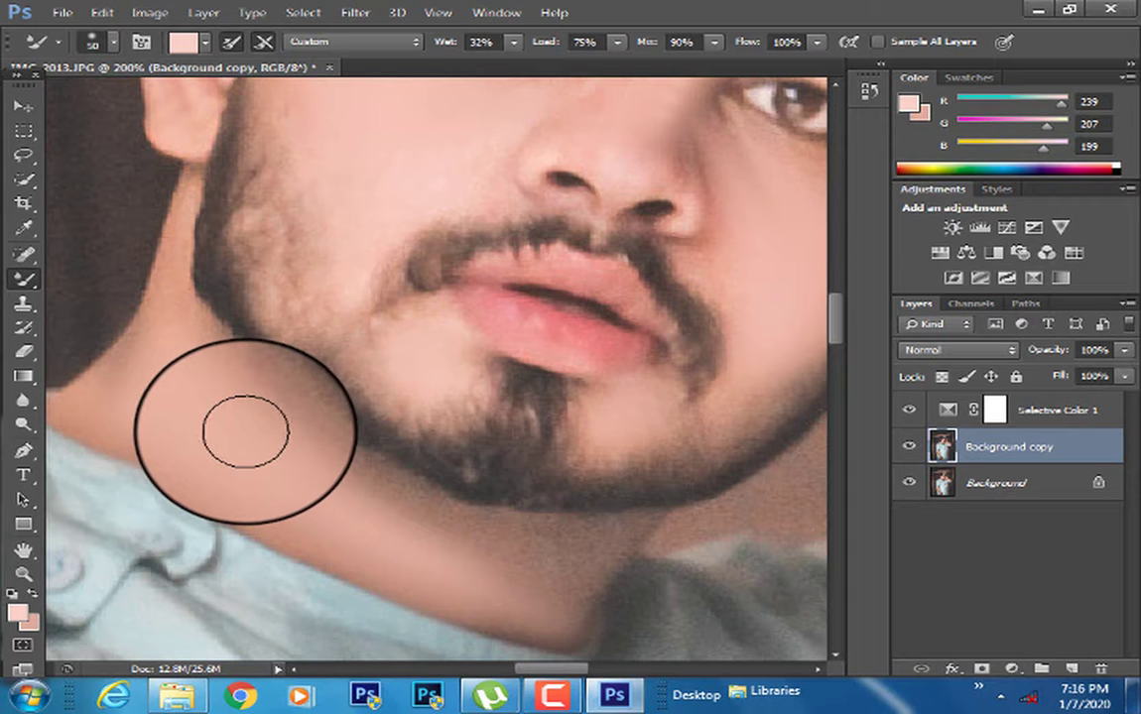
mouse_move(245, 432)
mouse_down()
mouse_move(227, 416)
mouse_move(167, 406)
mouse_up()
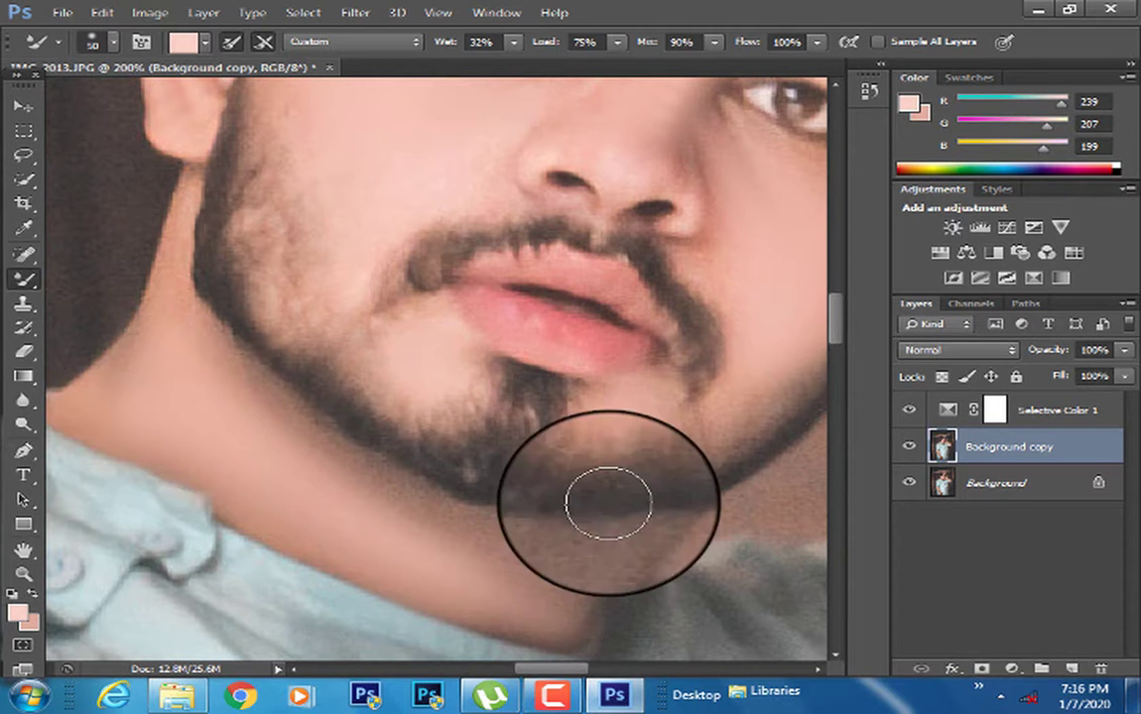
key(ctrl+z)
Smooth the raised forearm down to the elbow with the Mixer Brush enlarged to 60 px
mouse_move(398, 191)
mouse_down()
mouse_move(348, 194)
mouse_move(365, 215)
mouse_move(351, 198)
mouse_move(356, 256)
mouse_up()
drag(535, 292, 432, 387)
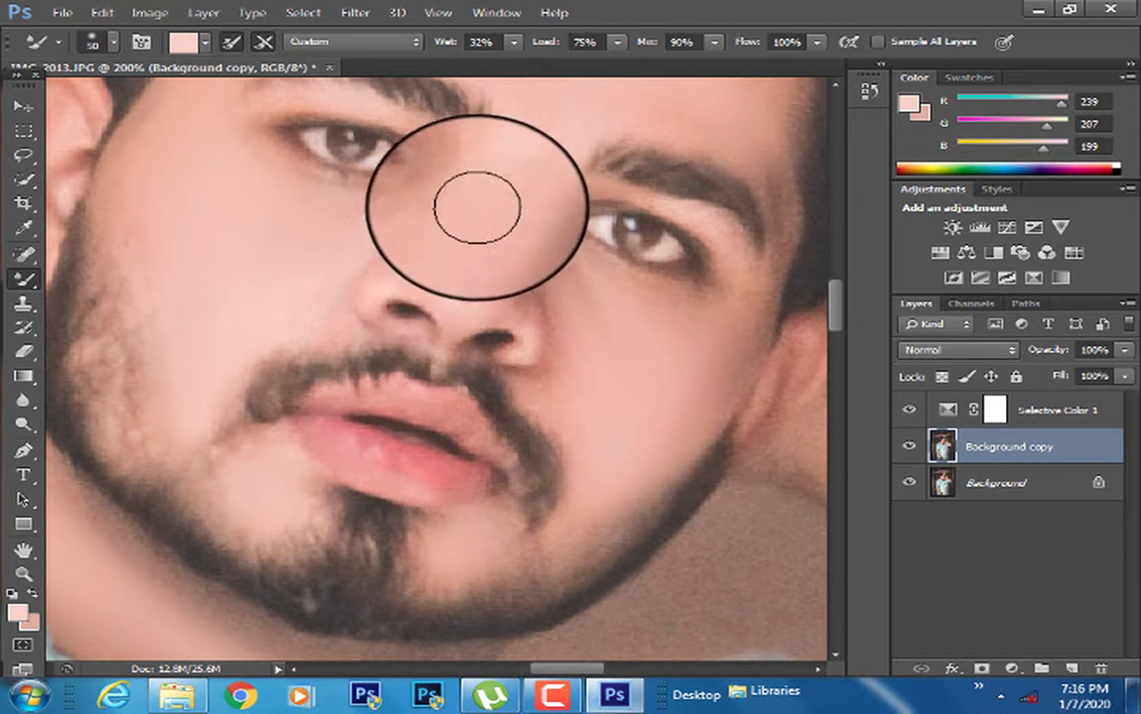
mouse_move(509, 229)
mouse_down()
mouse_move(292, 382)
mouse_move(338, 255)
mouse_move(496, 377)
mouse_move(338, 205)
mouse_move(353, 207)
mouse_up()
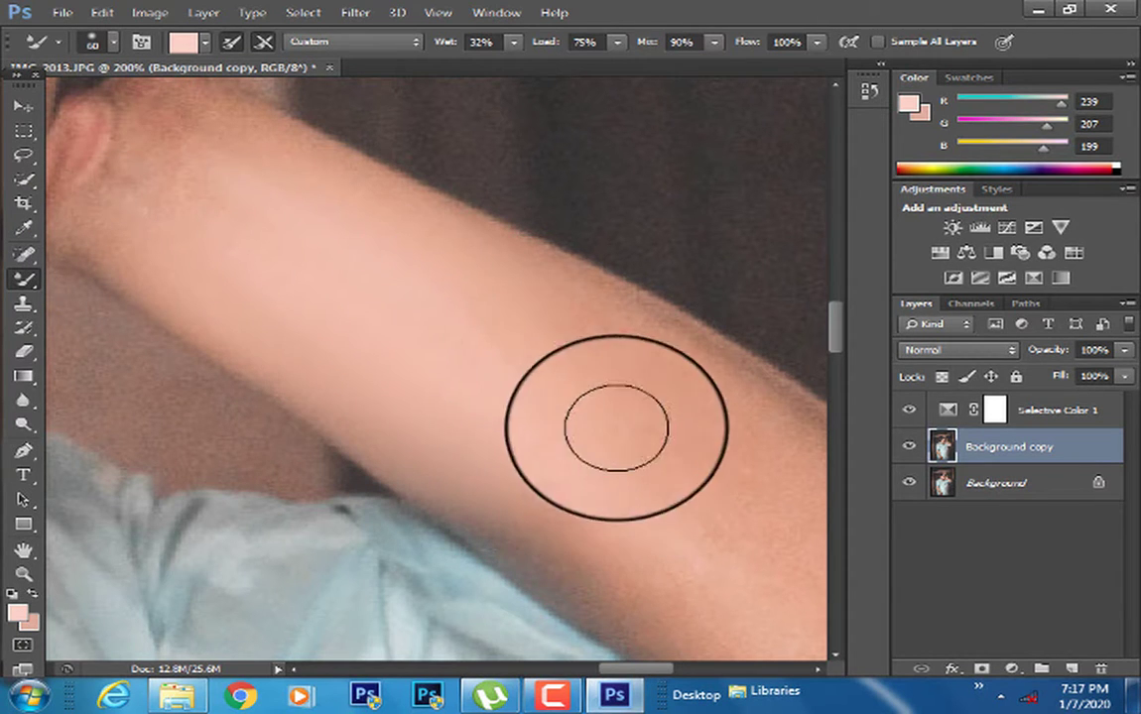
drag(626, 354, 275, 211)
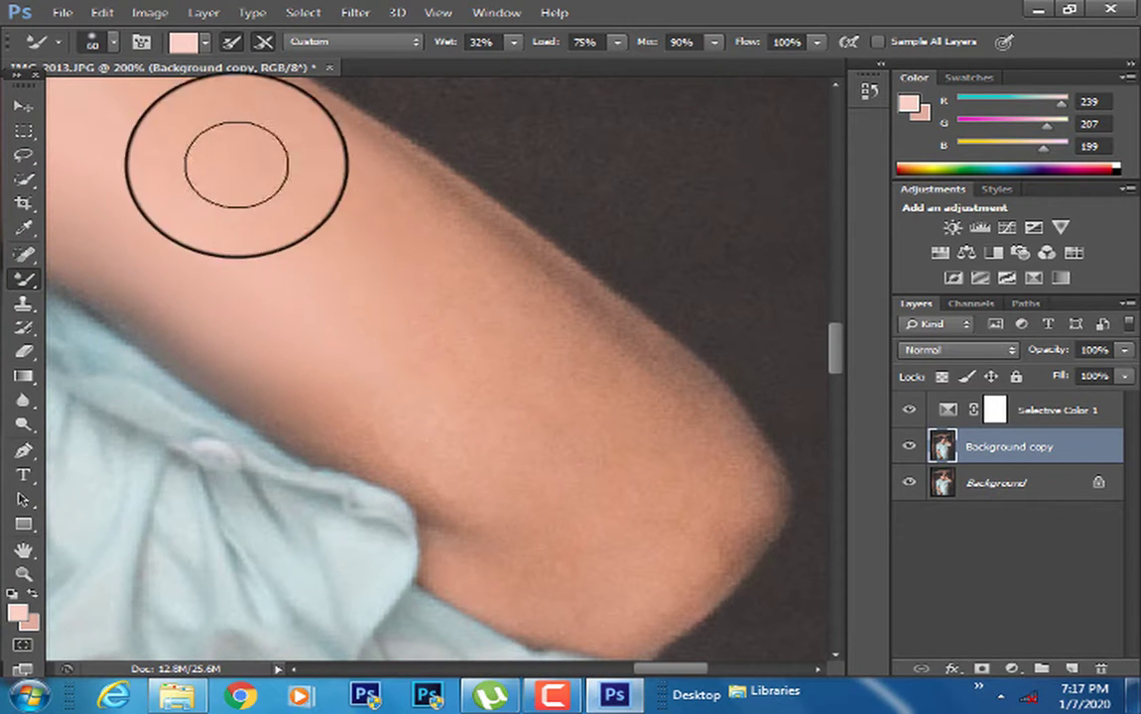
mouse_move(356, 255)
mouse_down()
mouse_move(433, 403)
mouse_move(367, 349)
mouse_up()
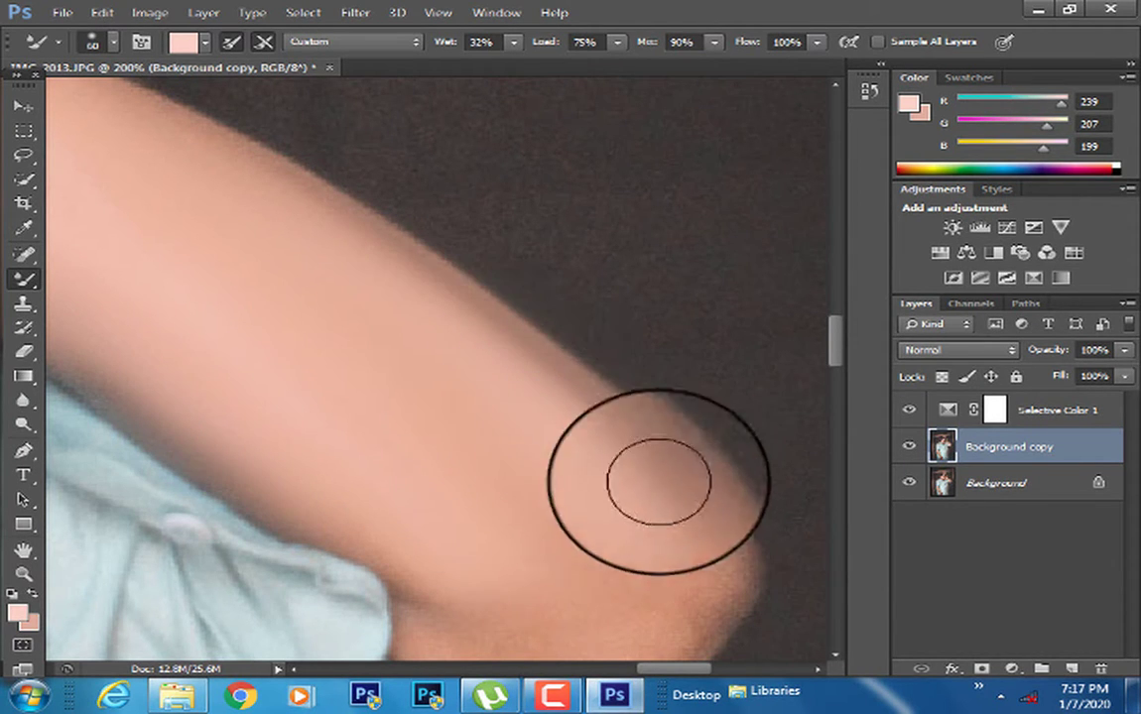
mouse_move(661, 591)
mouse_down()
mouse_move(675, 400)
mouse_move(476, 428)
mouse_move(515, 474)
mouse_move(473, 455)
mouse_move(597, 510)
mouse_move(607, 469)
mouse_move(656, 435)
mouse_move(640, 467)
mouse_move(676, 421)
mouse_move(688, 374)
mouse_move(584, 308)
mouse_move(607, 407)
mouse_move(822, 499)
mouse_up()
Smooth the wrist area behind the ear and touch up the lit cheek with the Mixer Brush at 60 px
drag(412, 184, 560, 422)
drag(263, 145, 434, 254)
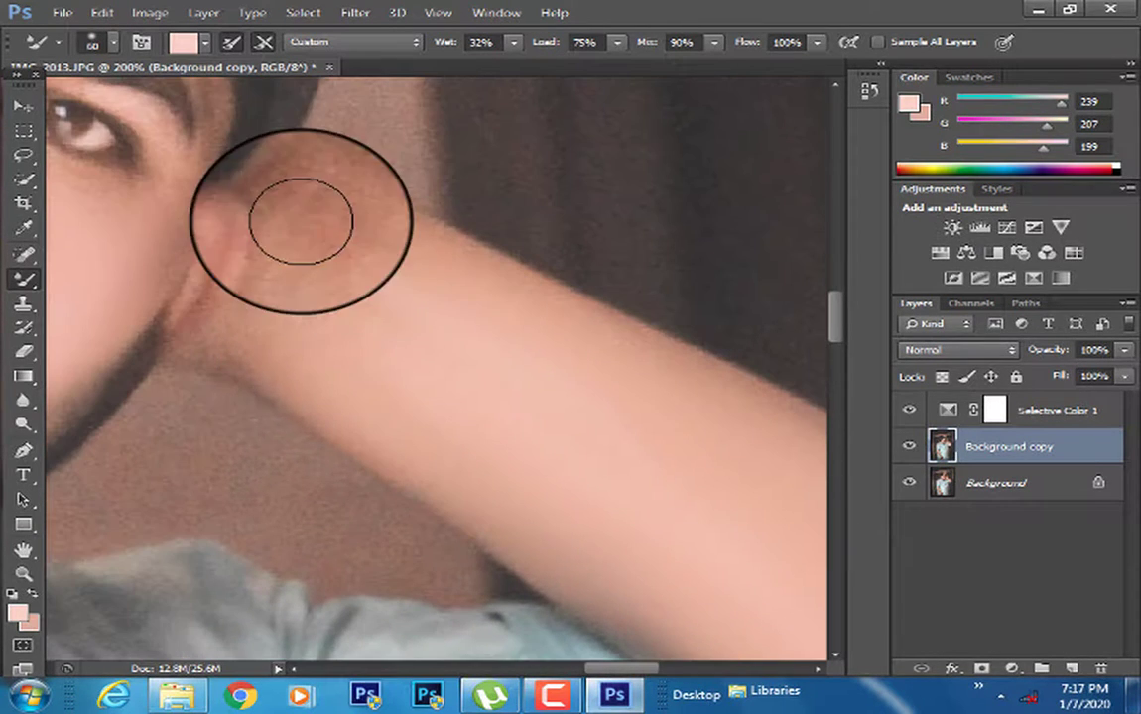
mouse_move(300, 221)
mouse_down()
mouse_move(333, 228)
mouse_move(303, 299)
mouse_move(308, 230)
mouse_move(301, 246)
mouse_move(282, 292)
mouse_move(278, 357)
mouse_move(324, 305)
mouse_move(387, 268)
mouse_move(356, 194)
mouse_move(367, 224)
mouse_move(493, 320)
mouse_move(491, 278)
mouse_up()
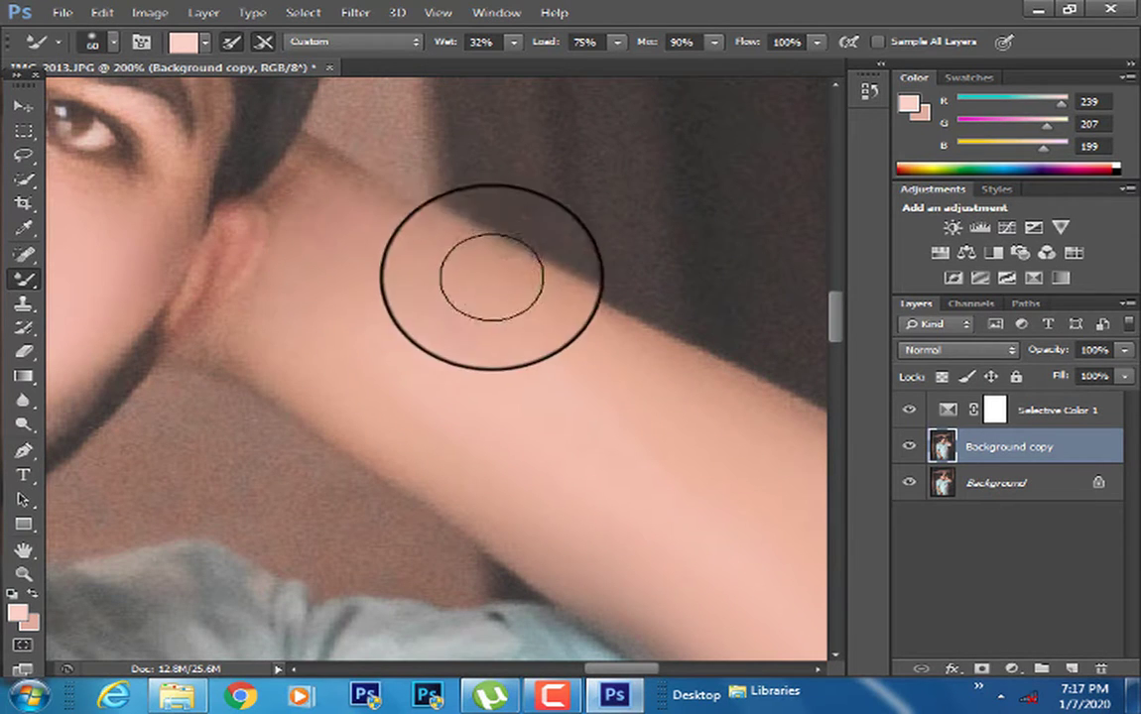
drag(345, 409, 575, 596)
mouse_move(129, 295)
mouse_down()
mouse_move(392, 445)
mouse_move(517, 535)
mouse_up()
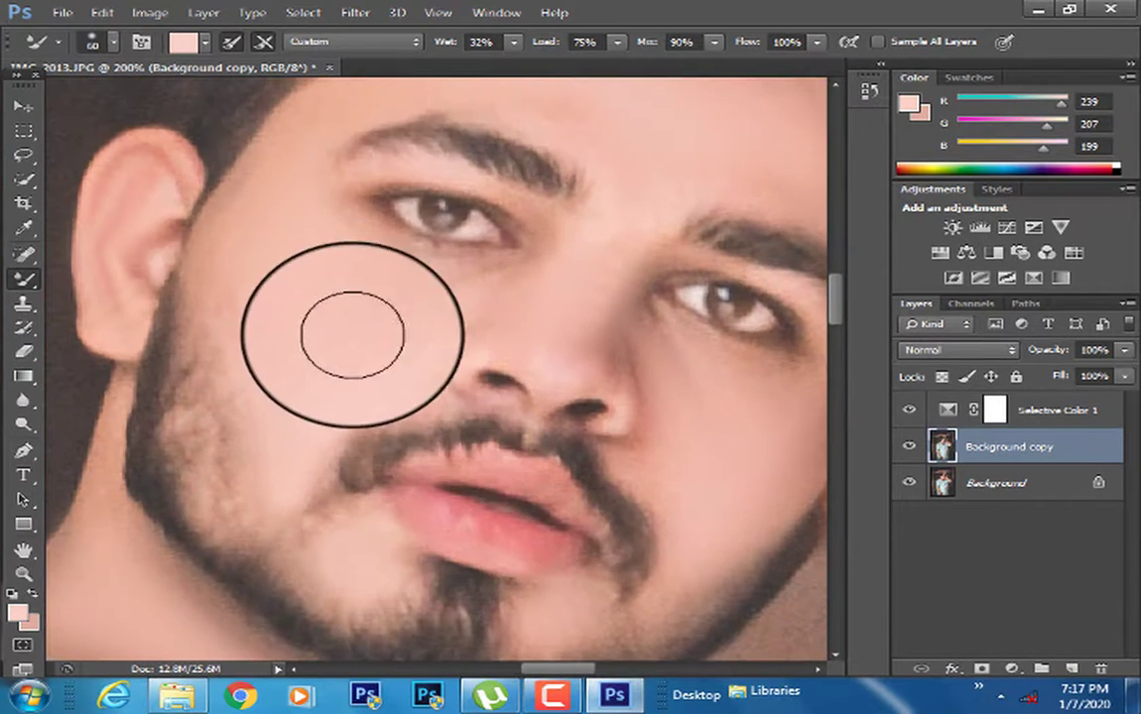
mouse_move(352, 335)
mouse_down()
mouse_move(384, 317)
mouse_move(423, 320)
mouse_move(407, 293)
mouse_up()
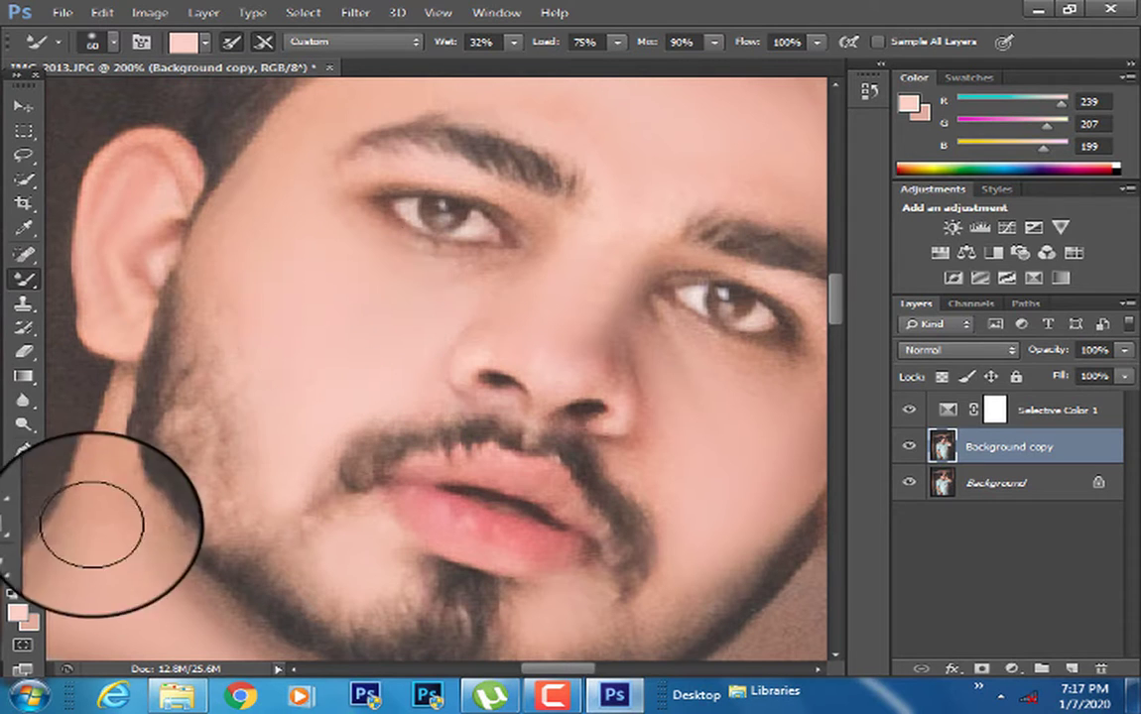
Smooth the lowered forearm below the rolled sleeve with the Mixer Brush enlarged to 100 px
click(24, 573)
right_click(362, 395)
click(375, 407)
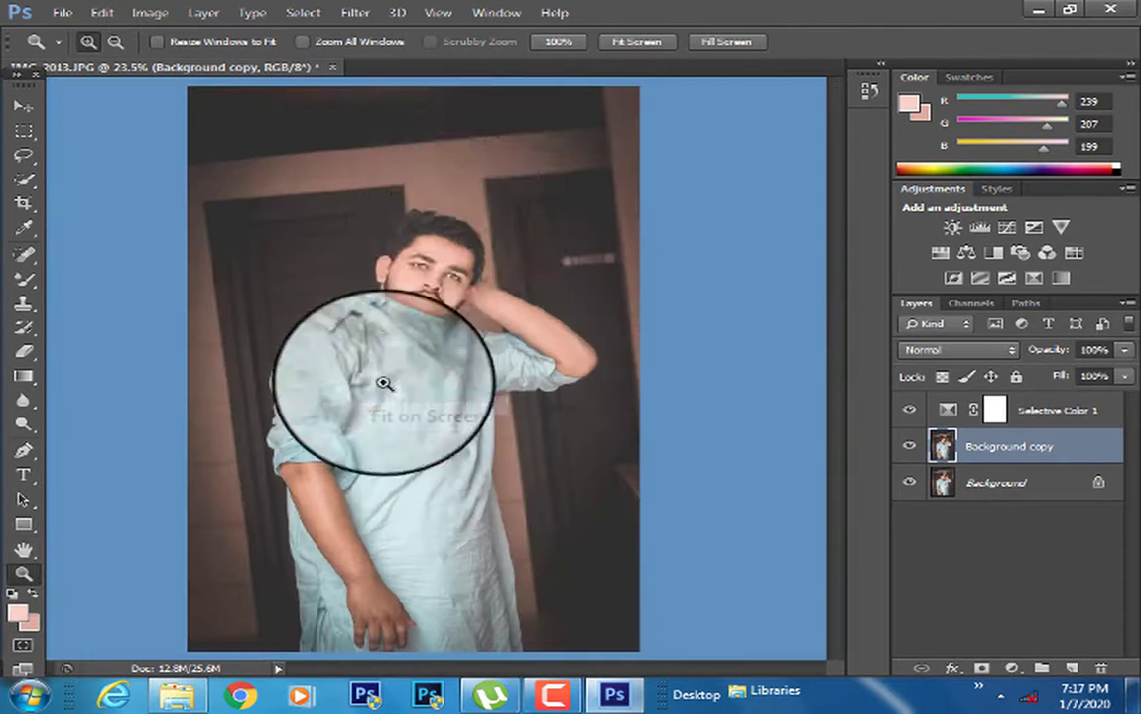
right_click(467, 240)
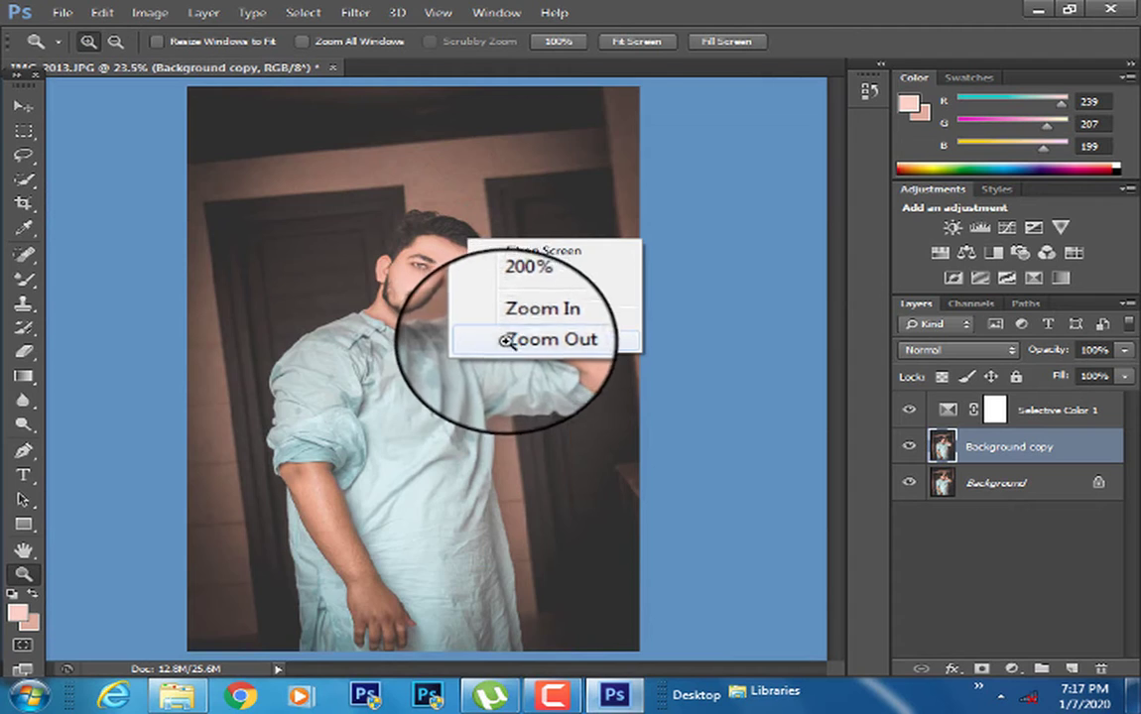
click(506, 340)
click(500, 387)
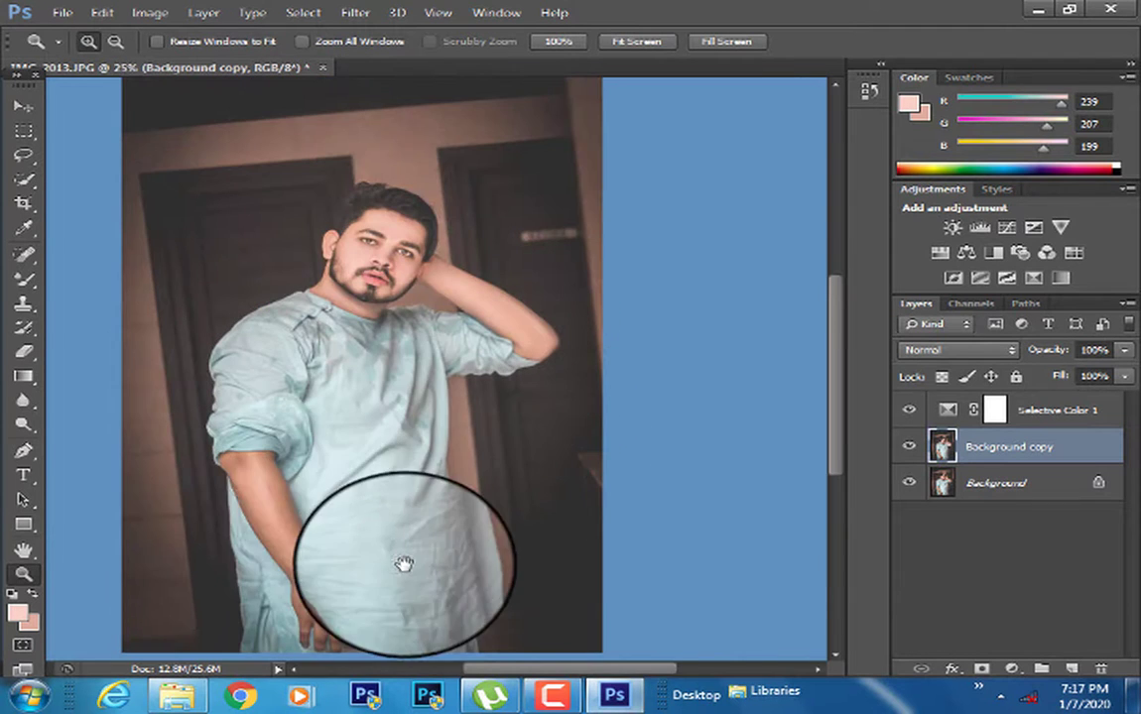
drag(404, 564, 484, 433)
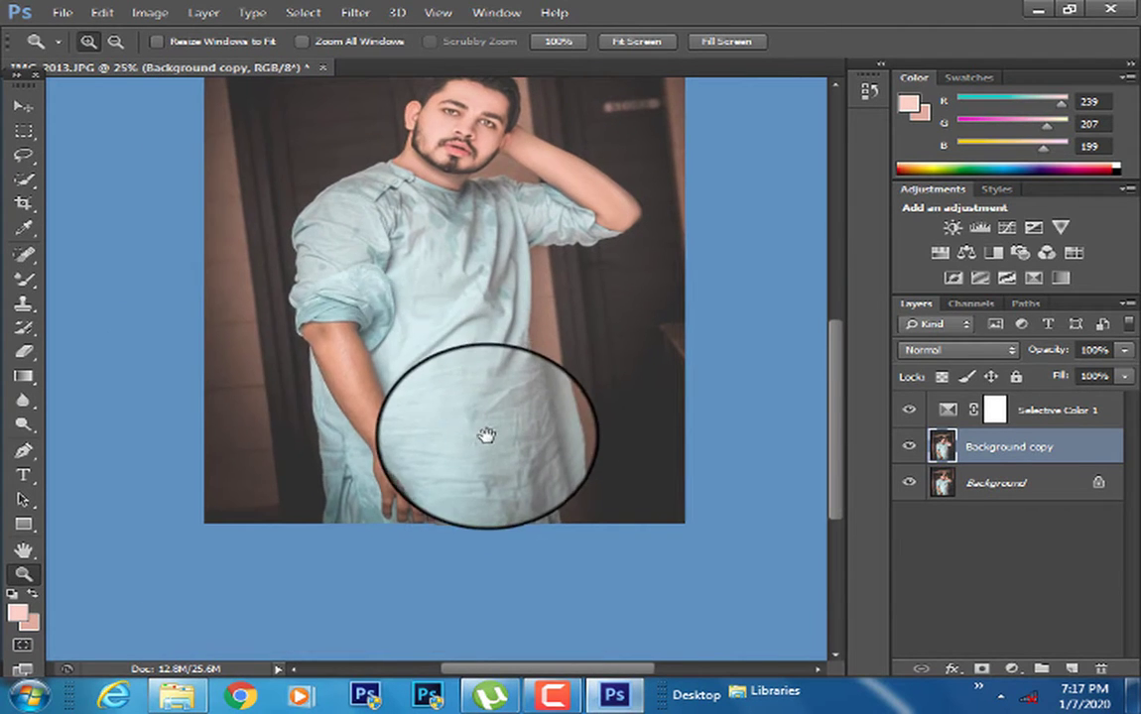
click(337, 391)
click(25, 278)
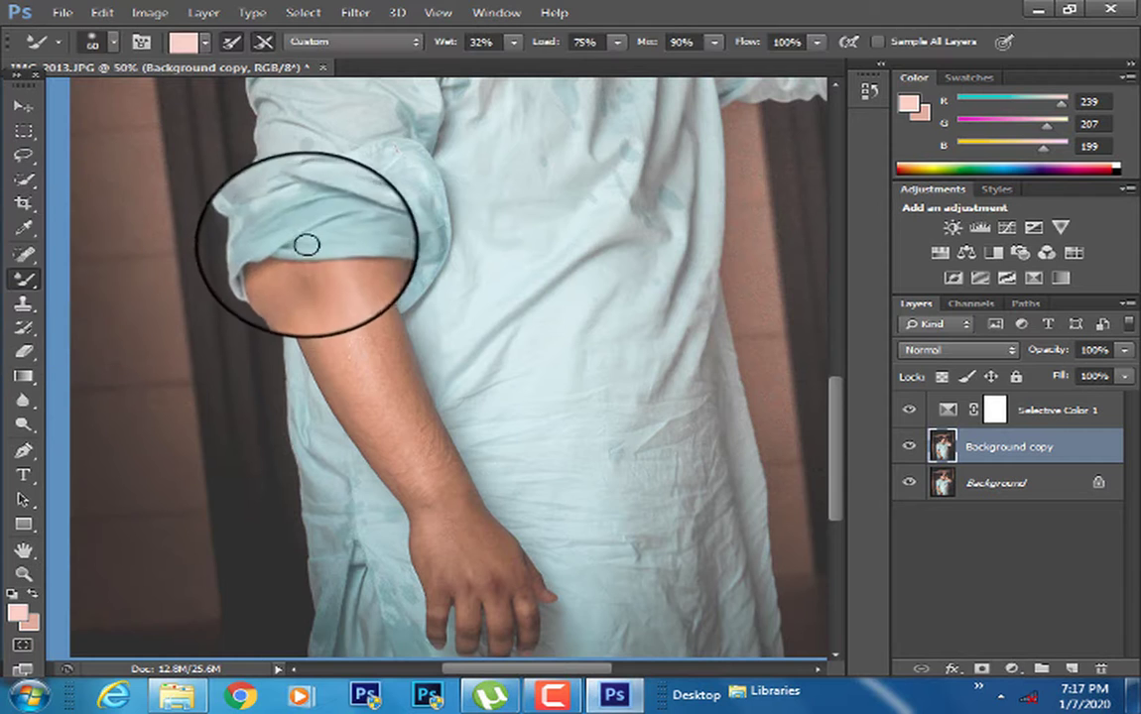
key(bracketright)
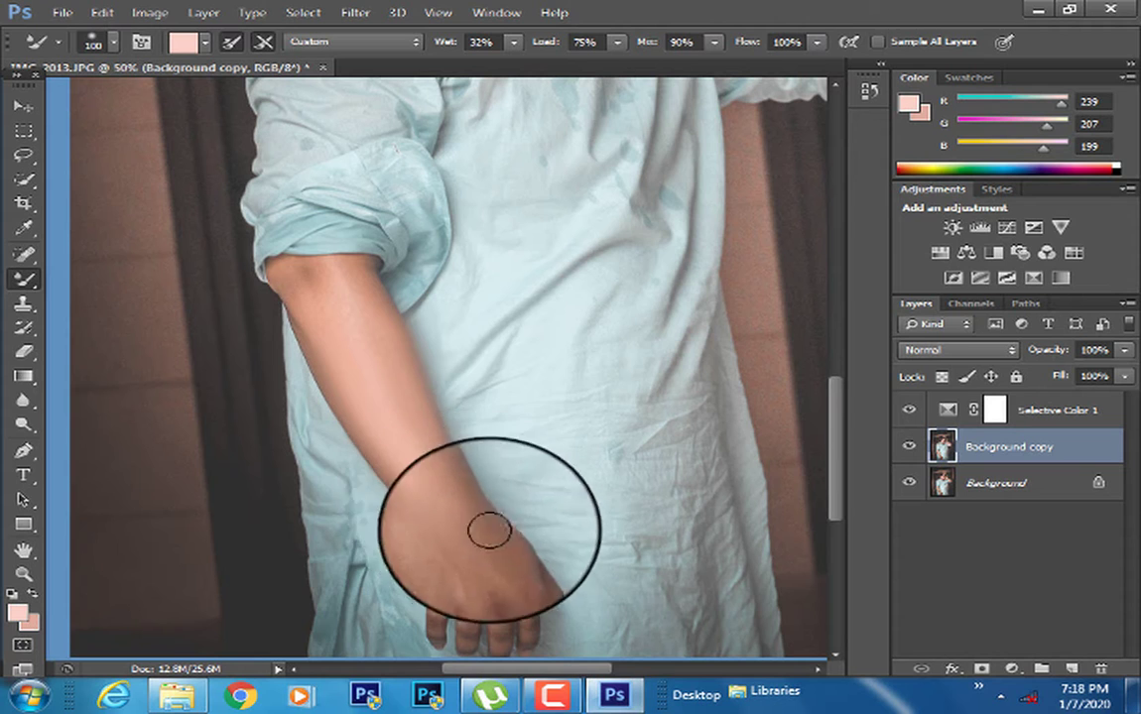
Smooth the back of the hand and the fingers at 80 and 70 px, and blend the lowered forearm again at 100 px
key(bracketleft)
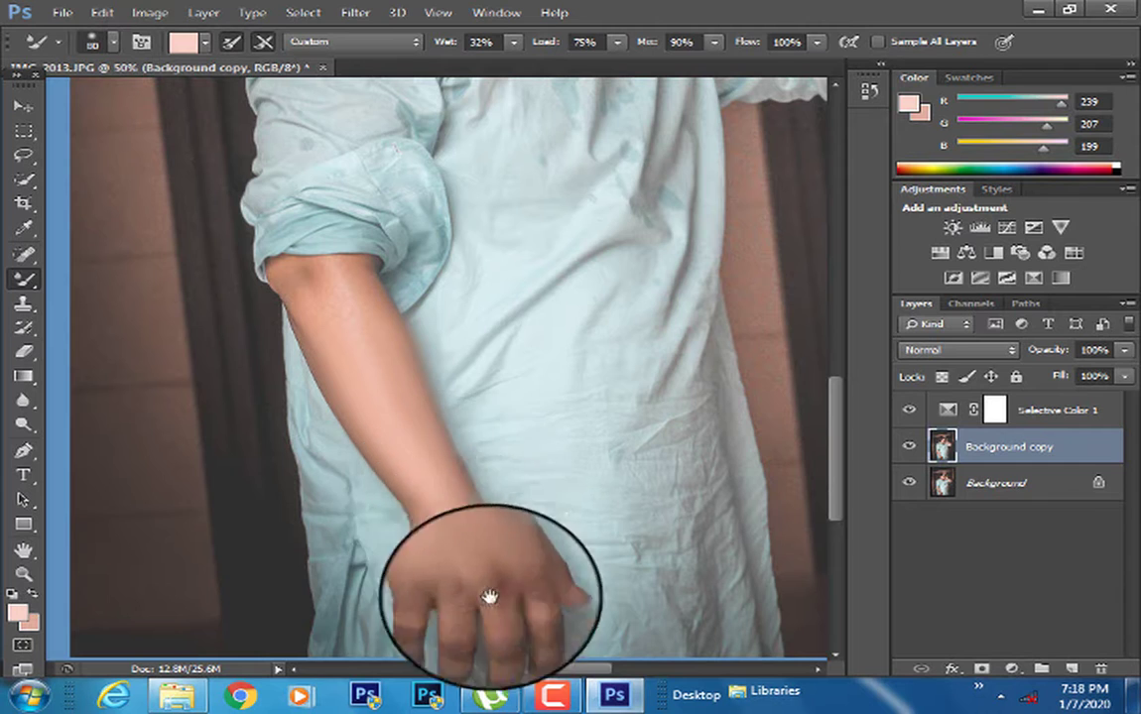
drag(489, 596, 453, 369)
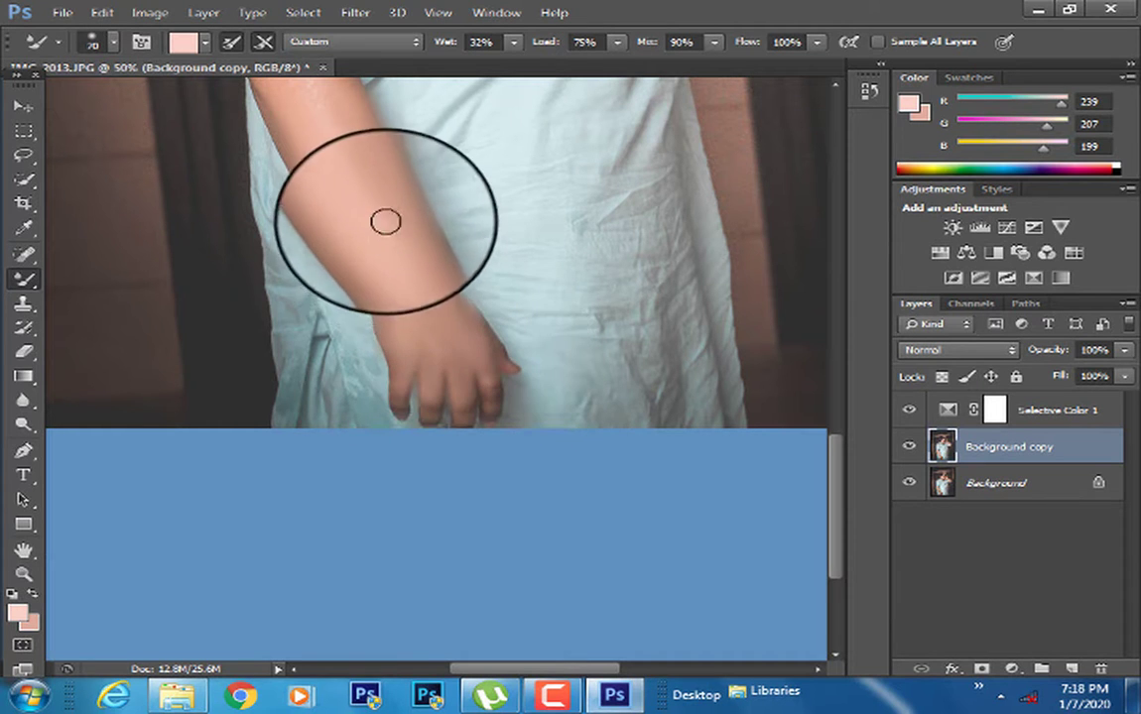
key(bracketright)
key(bracketright)
key(bracketright)
key(bracketright)
drag(440, 287, 547, 489)
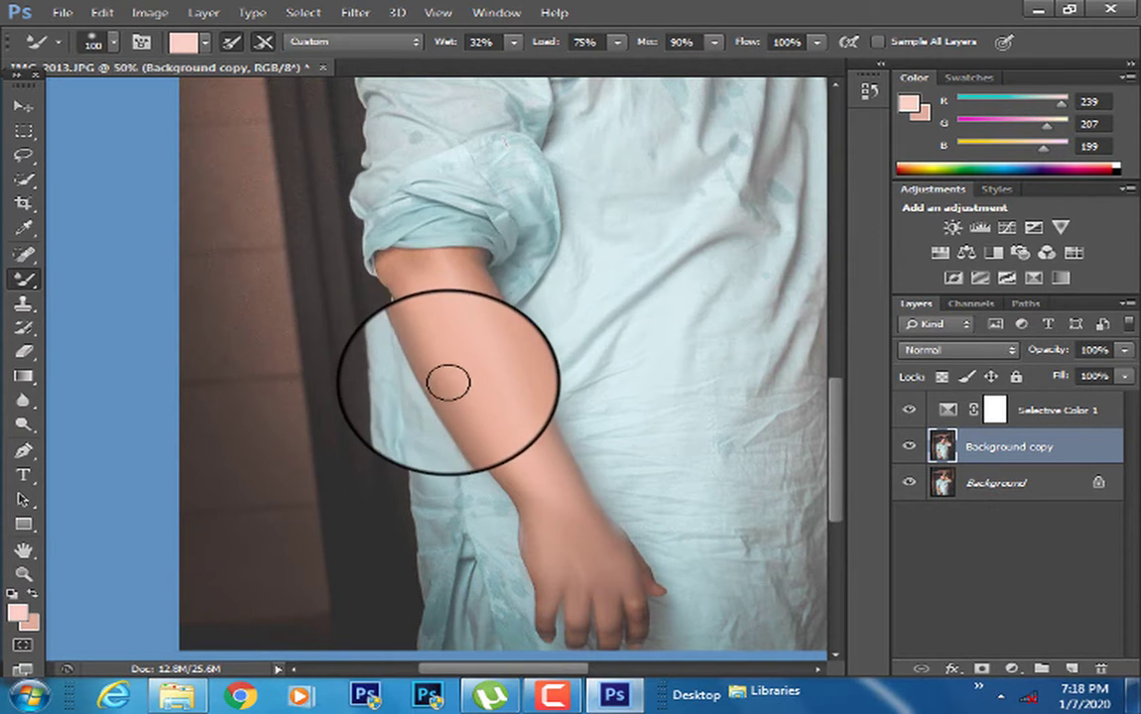
Blend the raised forearm and the edge of its elbow with the Mixer Brush at 100 px
mouse_move(637, 412)
mouse_down()
mouse_move(507, 374)
mouse_move(484, 586)
mouse_up()
drag(472, 235, 472, 285)
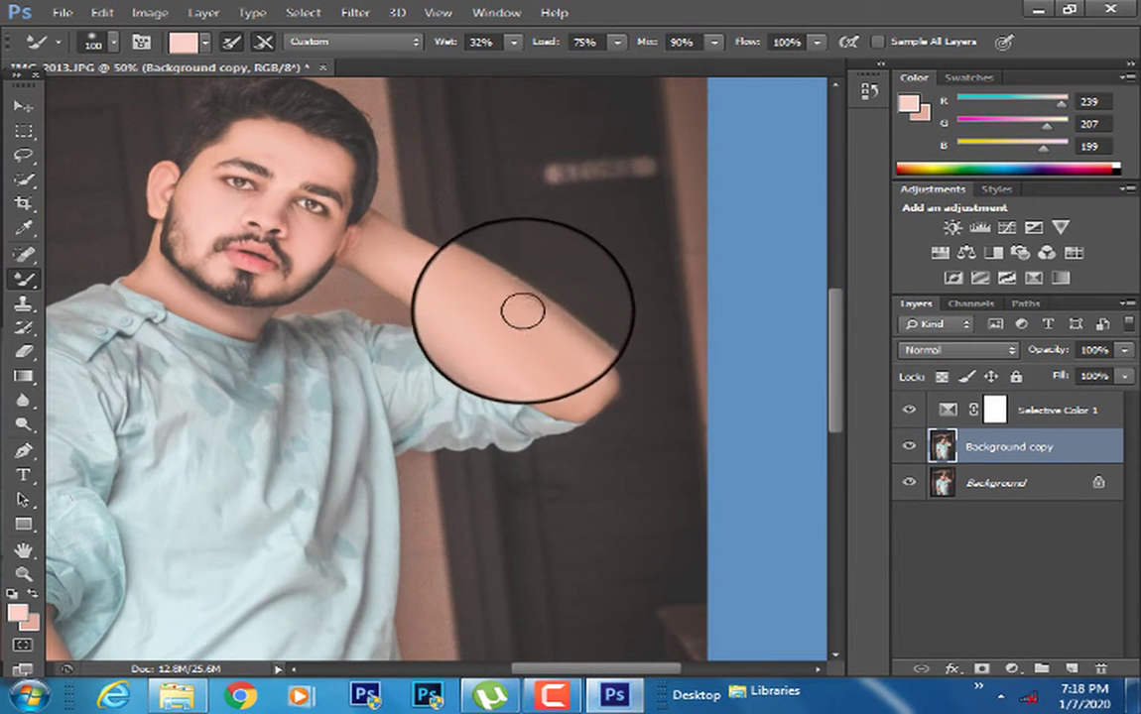
mouse_move(564, 338)
mouse_down()
mouse_move(584, 360)
mouse_move(511, 300)
mouse_move(596, 359)
mouse_move(530, 321)
mouse_move(589, 419)
mouse_up()
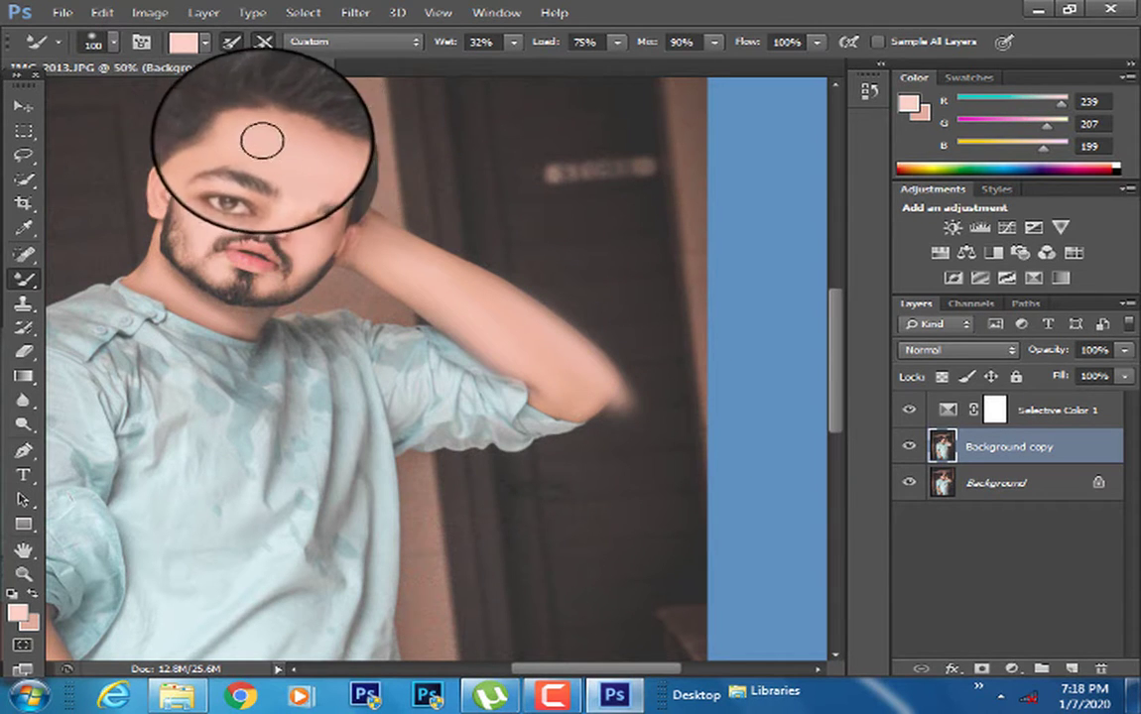
Examine the smoothed face, arms and hand on the whole photo
key(z)
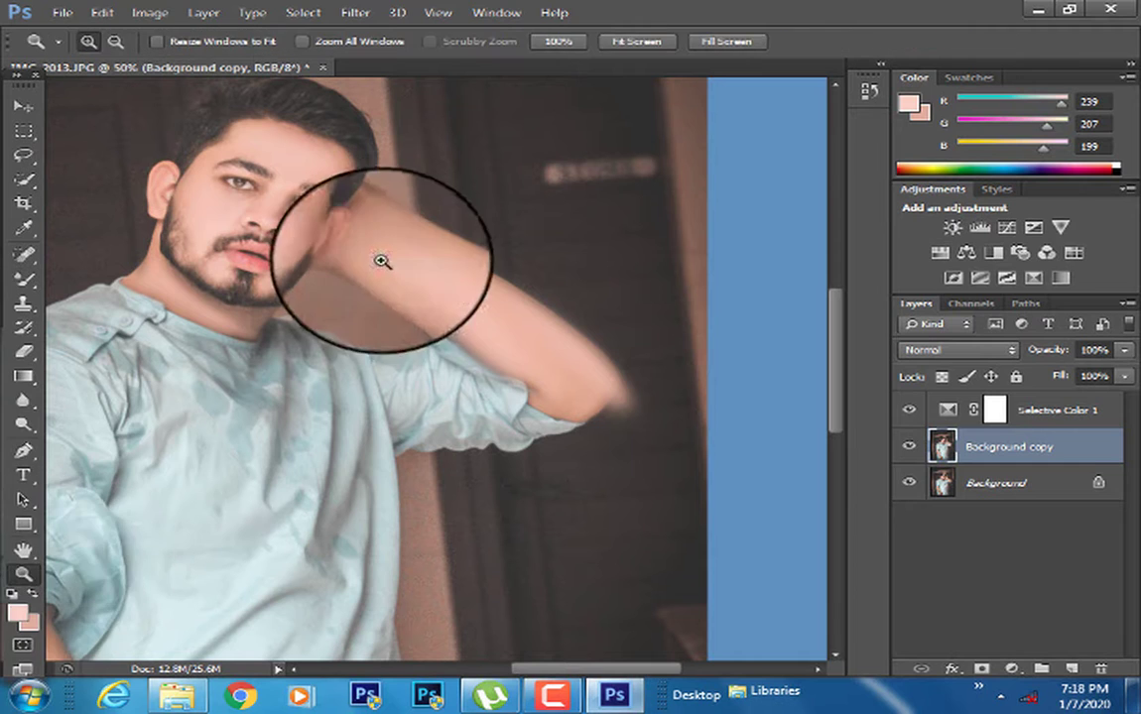
right_click(382, 260)
click(395, 273)
right_click(389, 238)
click(404, 309)
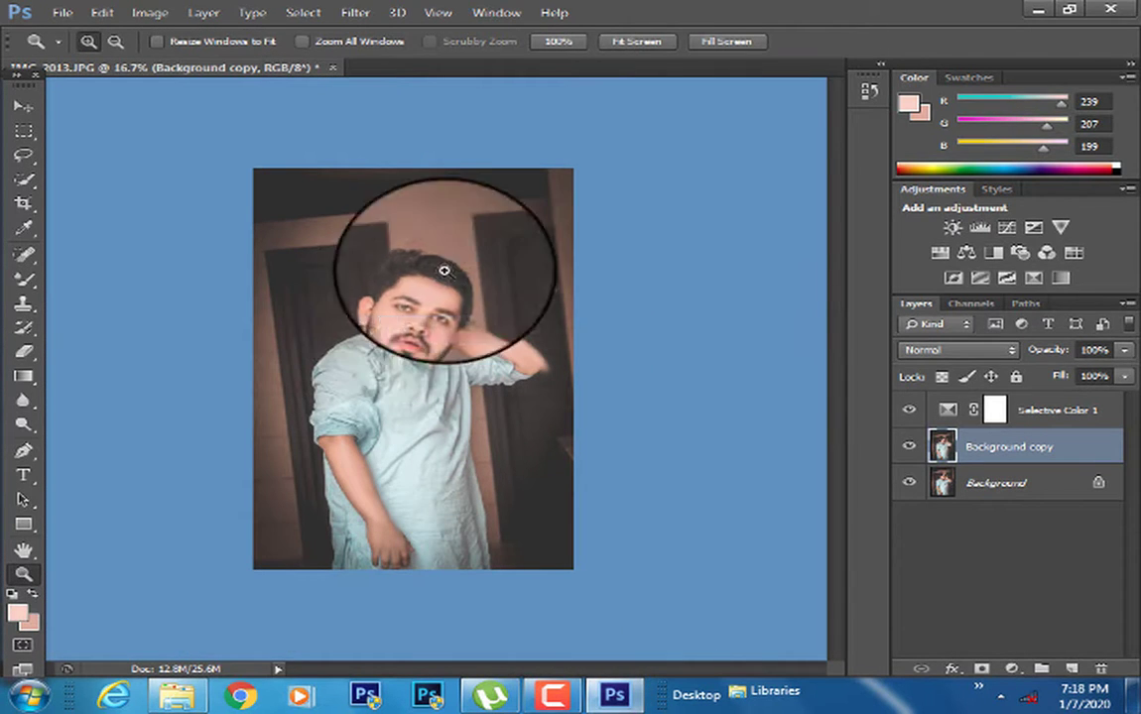
Try the Background copy layer at 93% fill and inspect the blended elbow up close
mouse_move(1125, 385)
mouse_down()
mouse_move(1081, 400)
mouse_move(1117, 400)
mouse_up()
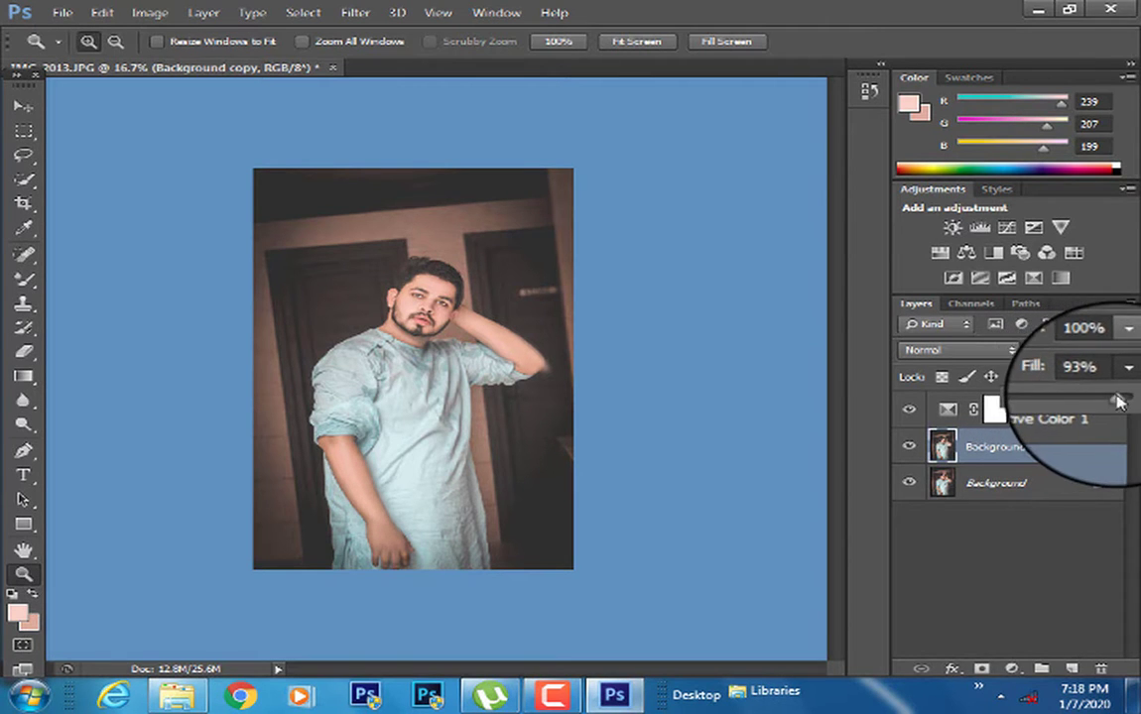
click(585, 398)
click(586, 398)
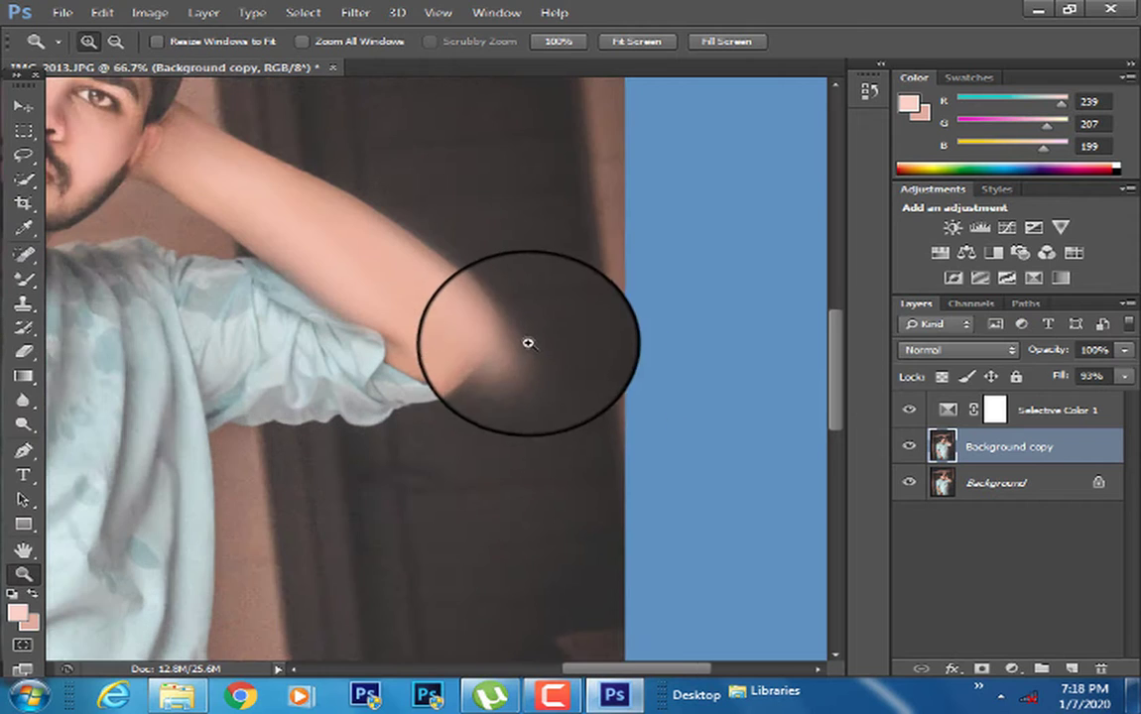
click(513, 328)
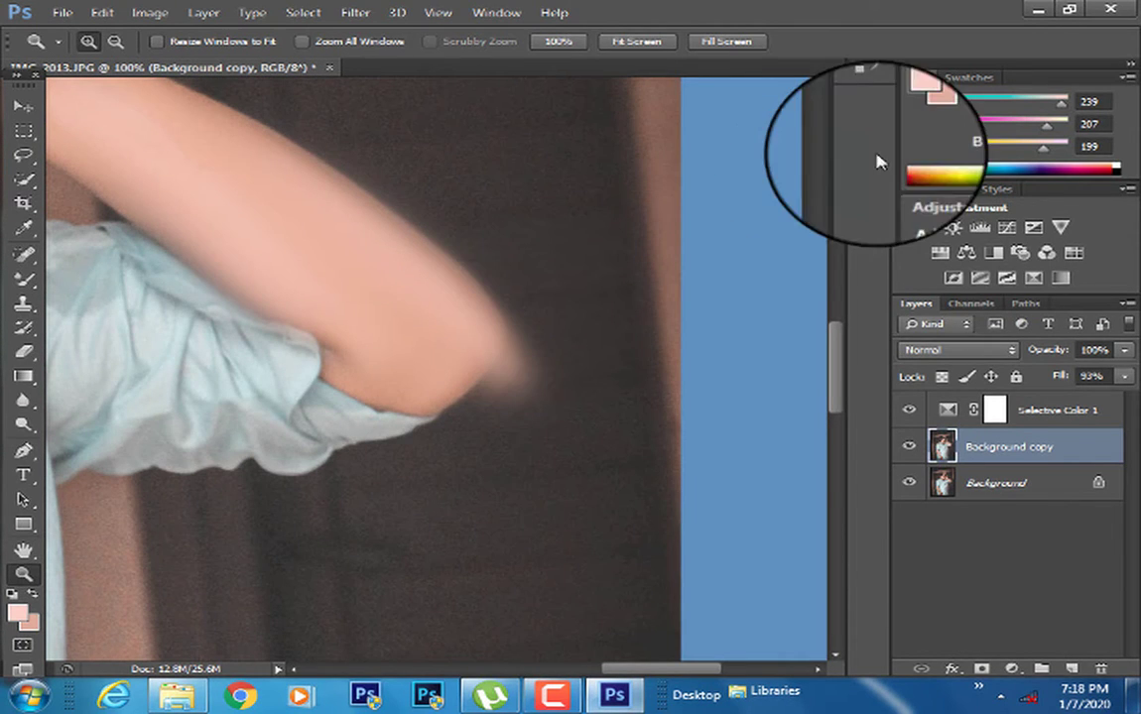
Revert the fill change and the latest Mixer Brush strokes that smeared the elbow, and re-blend the raised forearm at 100 px
click(879, 64)
click(751, 359)
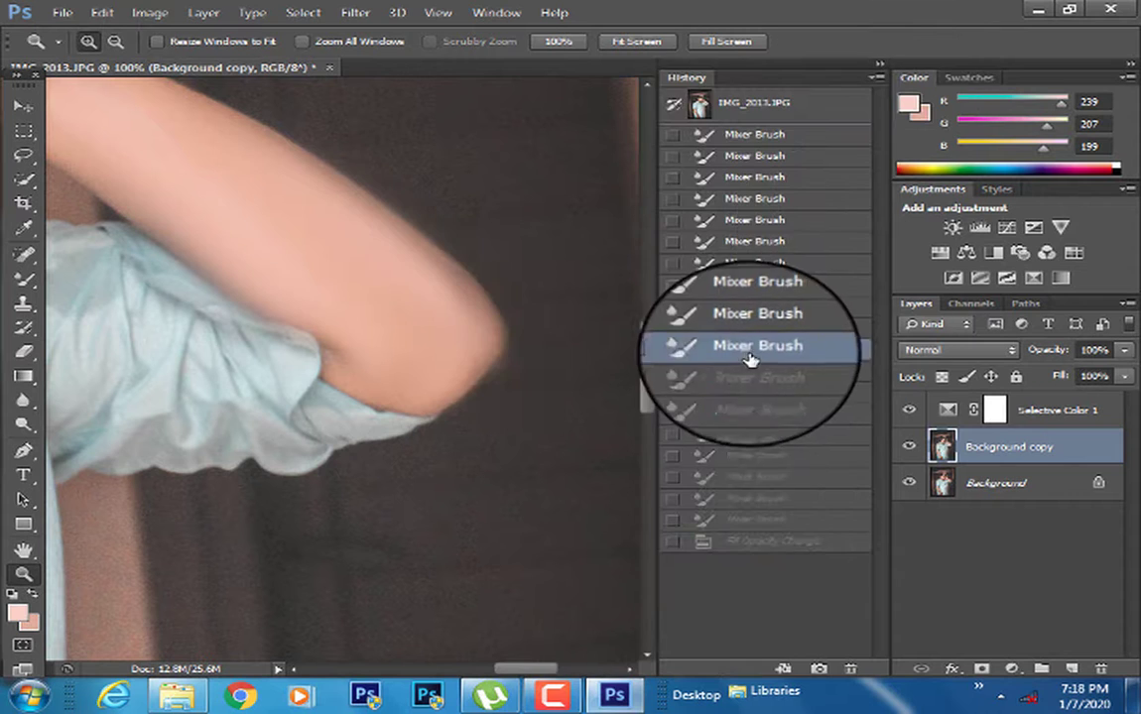
click(768, 421)
click(771, 377)
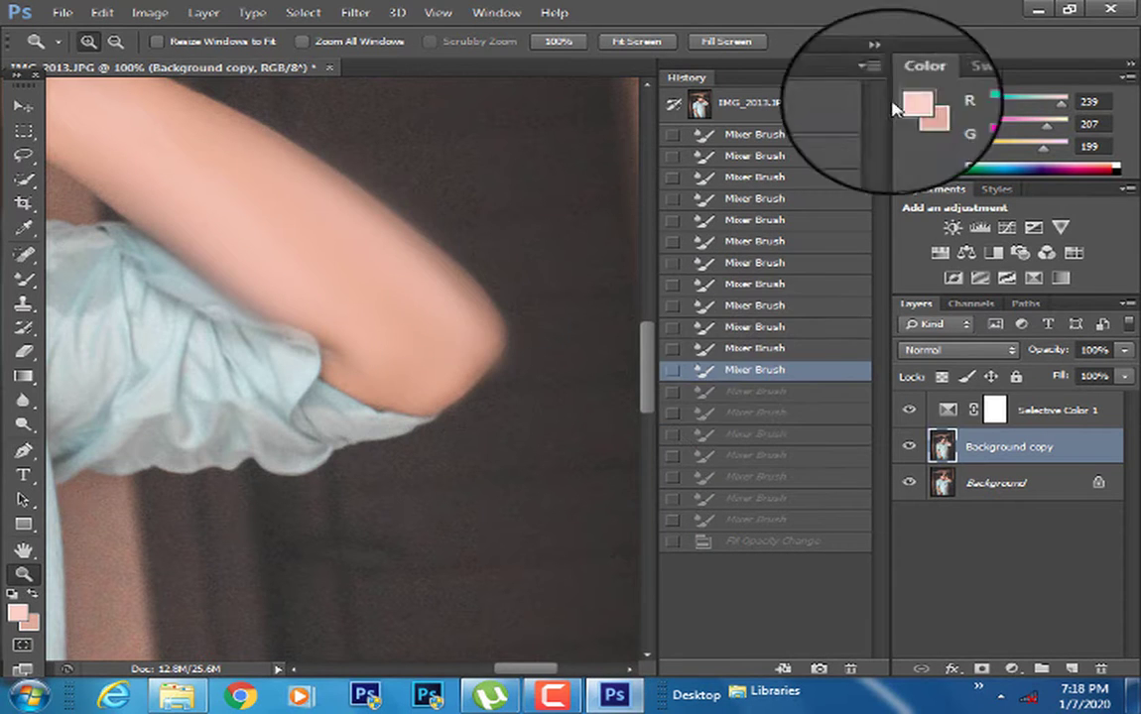
double_click(764, 67)
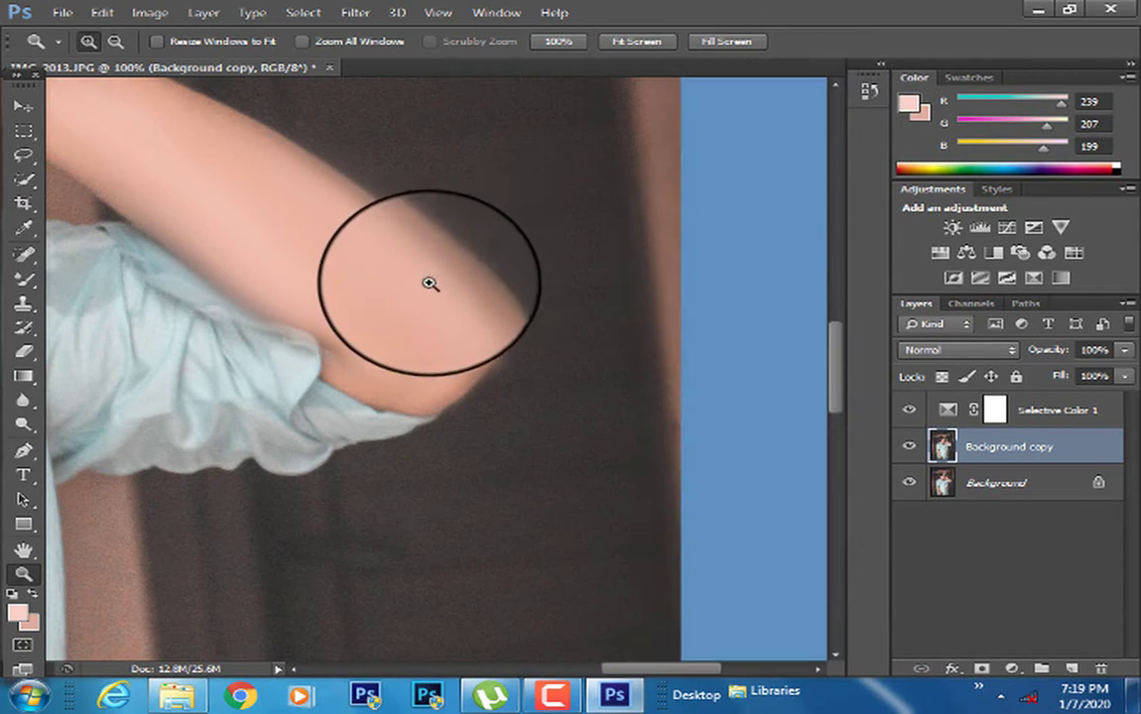
click(24, 279)
mouse_move(427, 248)
mouse_down()
mouse_move(331, 265)
mouse_move(387, 284)
mouse_move(396, 272)
mouse_move(460, 315)
mouse_move(390, 264)
mouse_move(434, 308)
mouse_move(361, 243)
mouse_up()
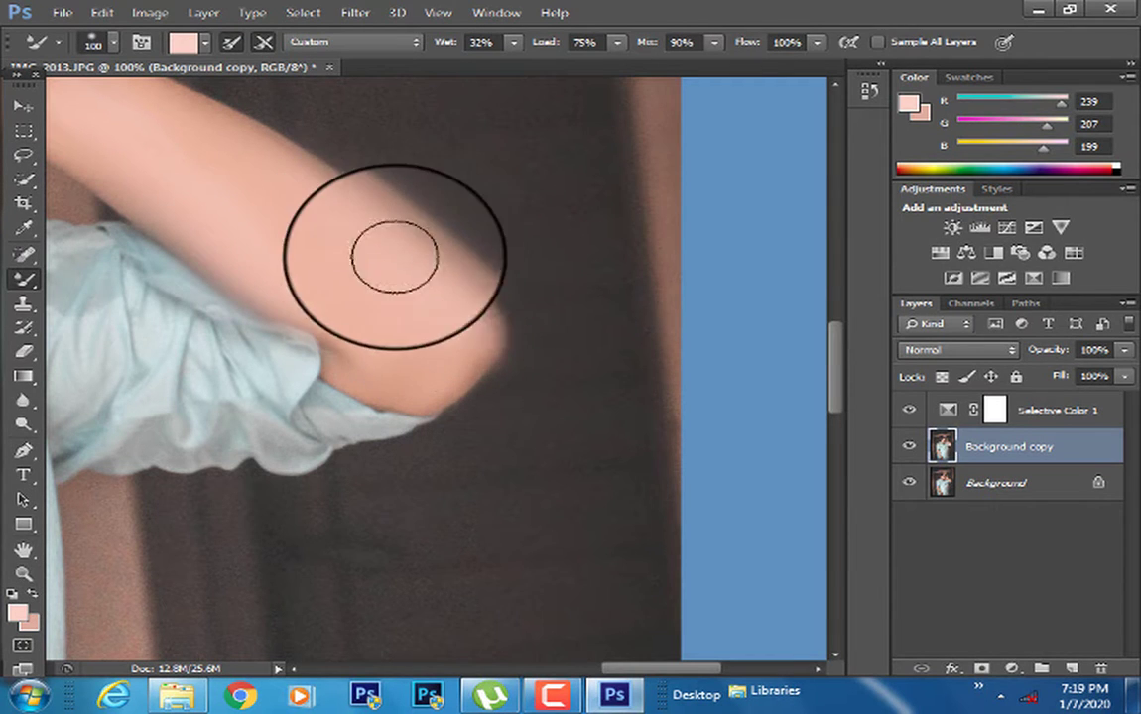
Lower the fill of the Background copy layer to 85%
click(23, 574)
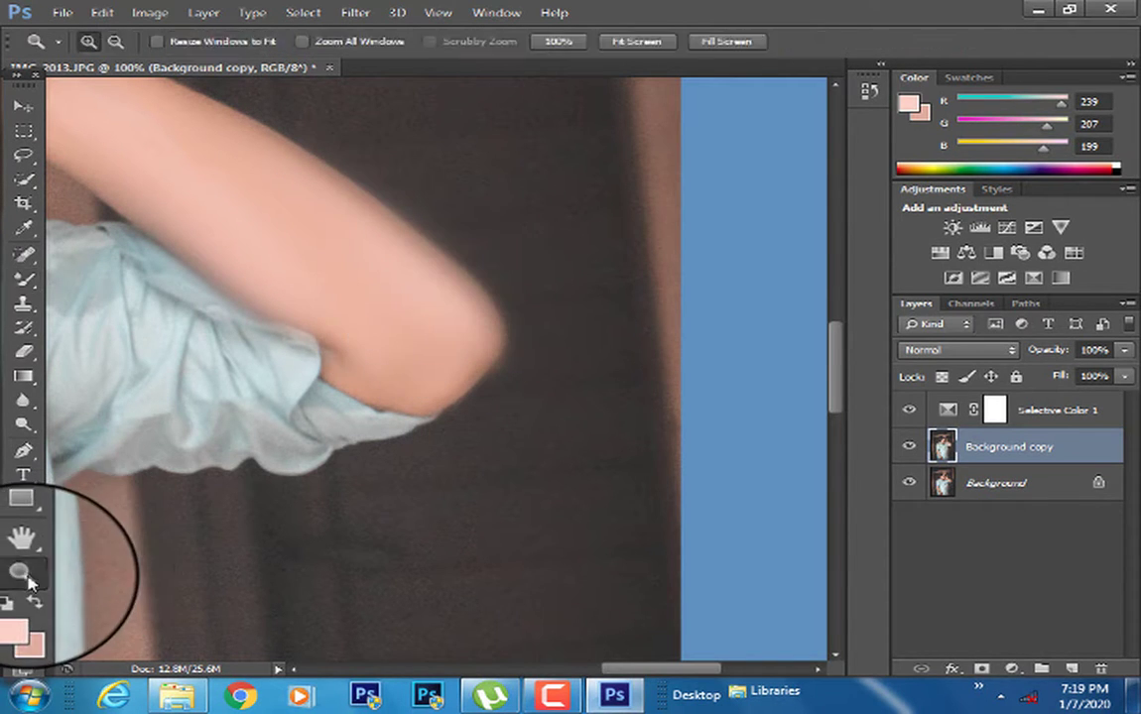
right_click(354, 298)
click(362, 299)
right_click(301, 182)
click(397, 285)
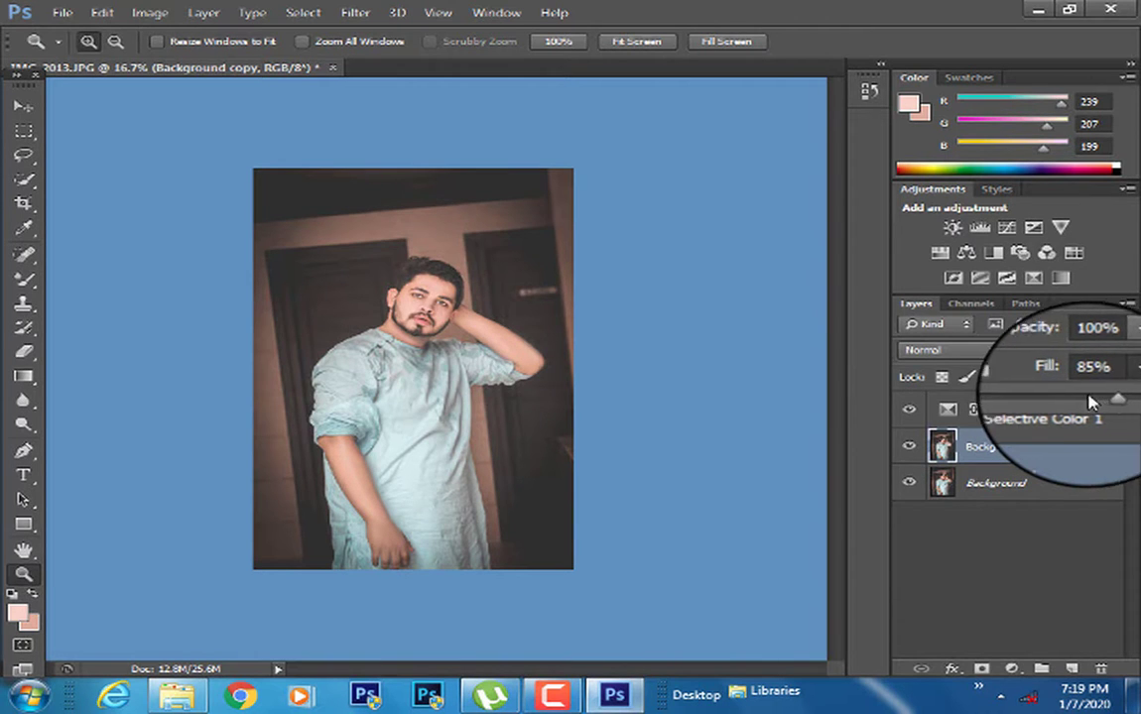
Merge the Background copy and Selective Color 1 layers into the Background layer
click(516, 332)
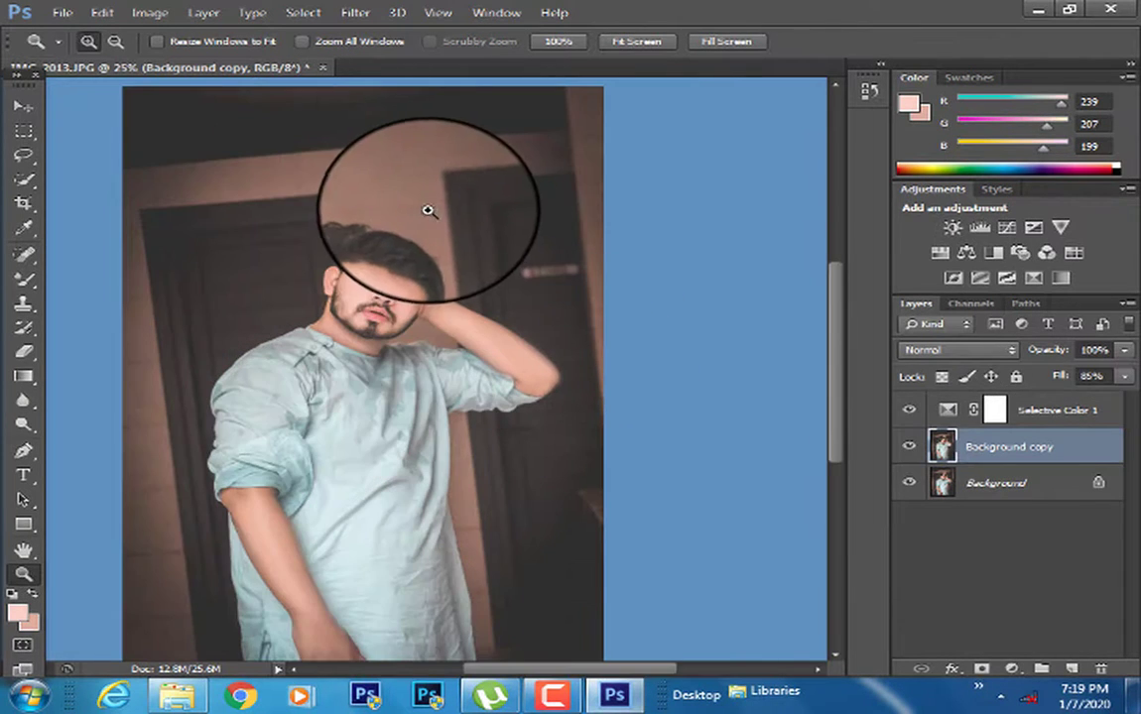
key(Delete)
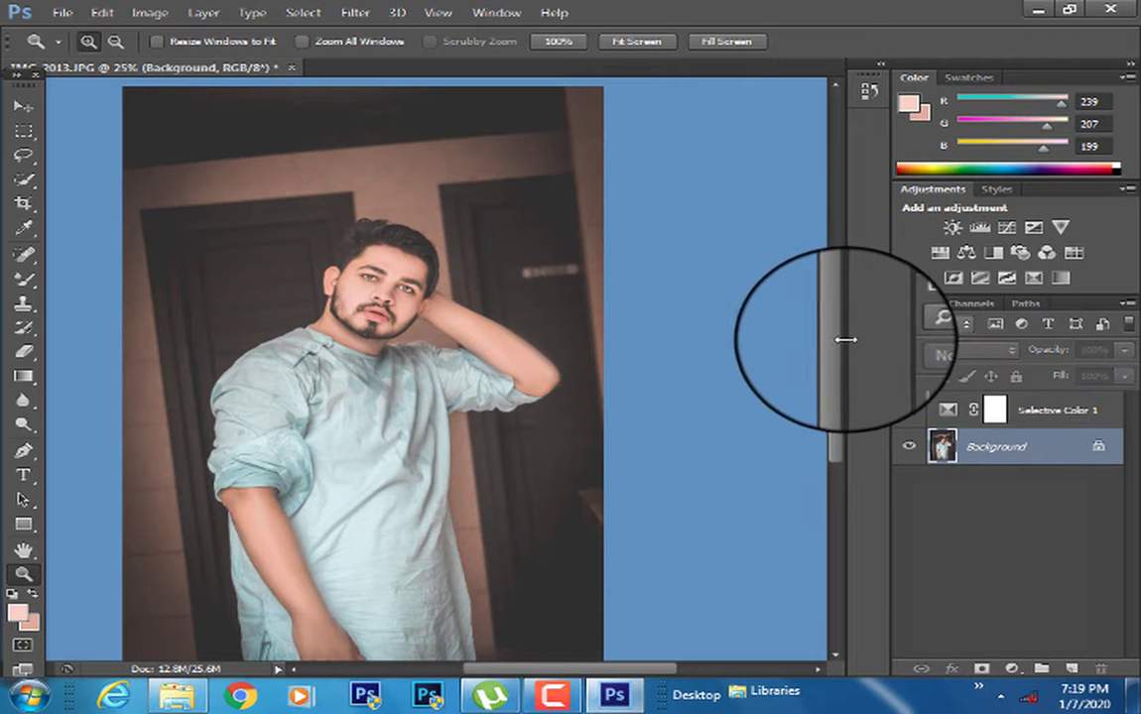
click(1009, 409)
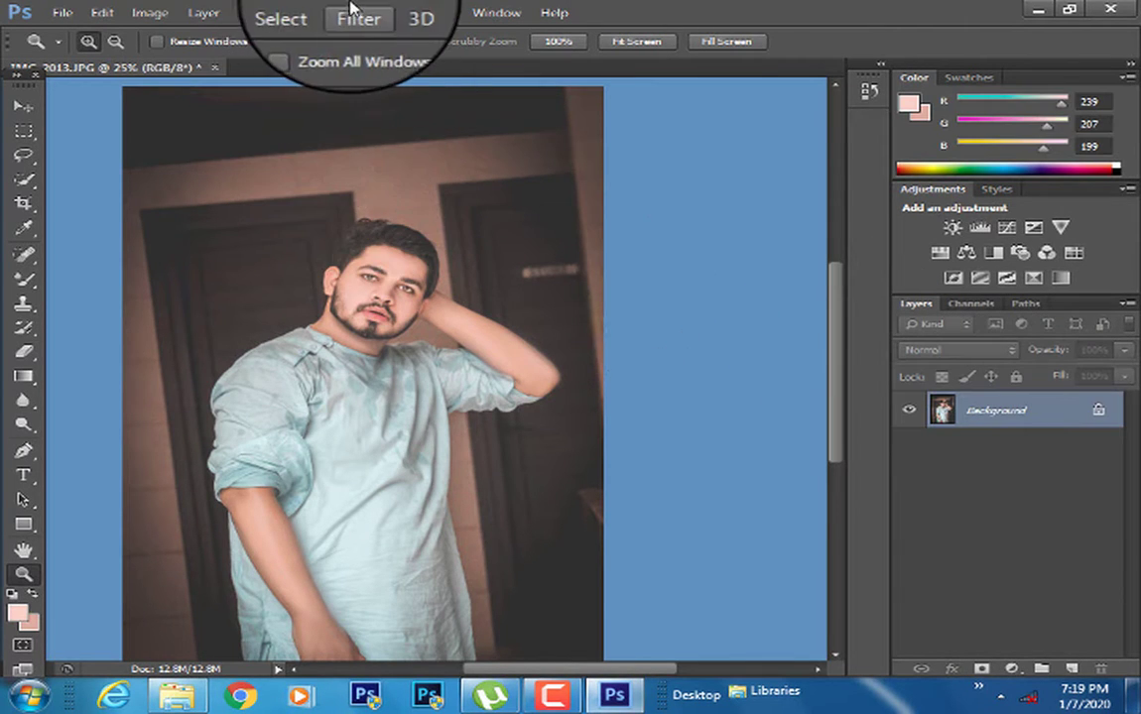
Open the photo in the Liquify filter and choose the Forward Warp tool for working on the head
click(355, 12)
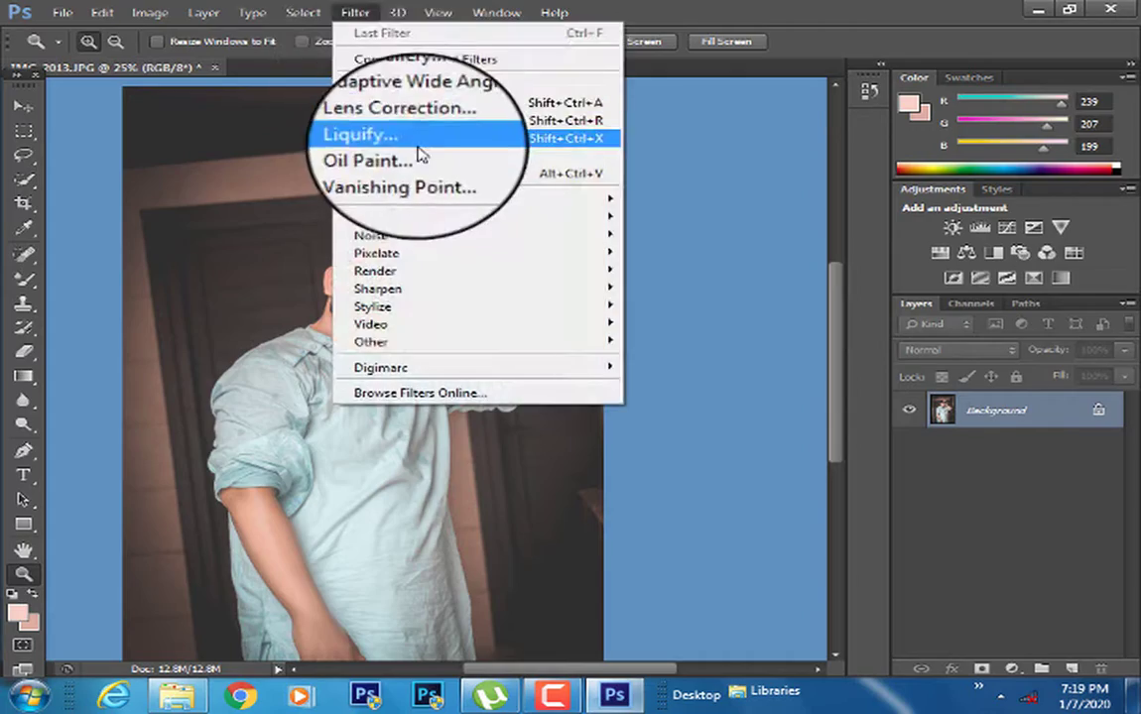
click(412, 139)
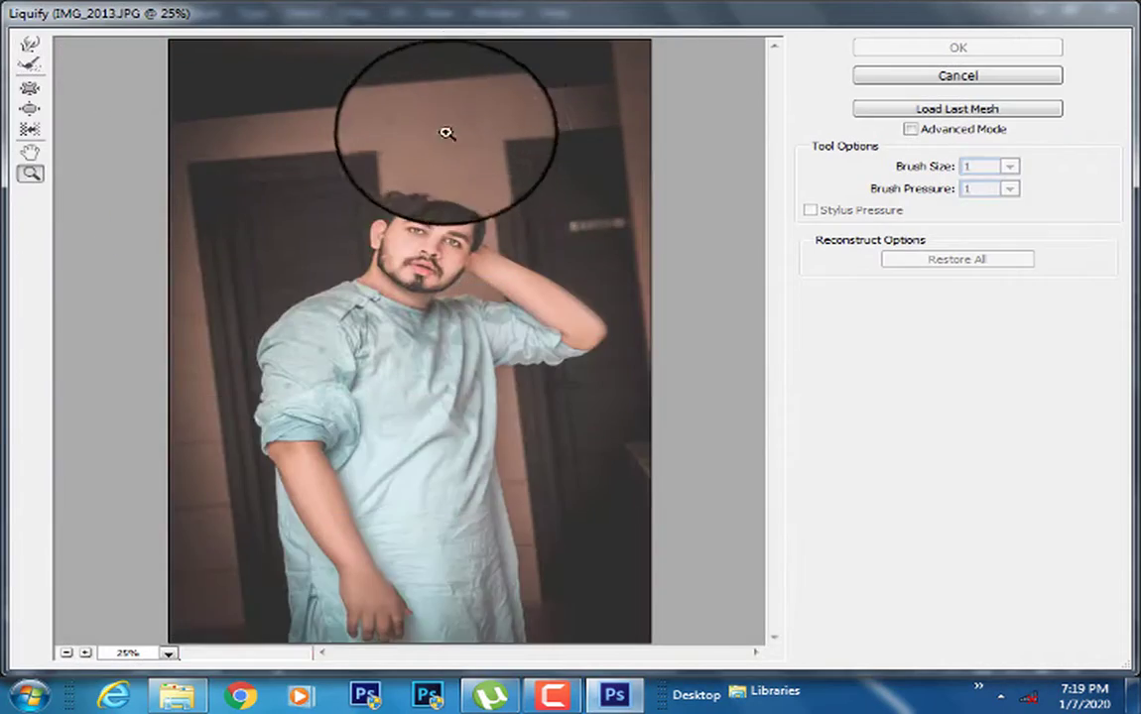
click(446, 133)
click(453, 250)
click(479, 275)
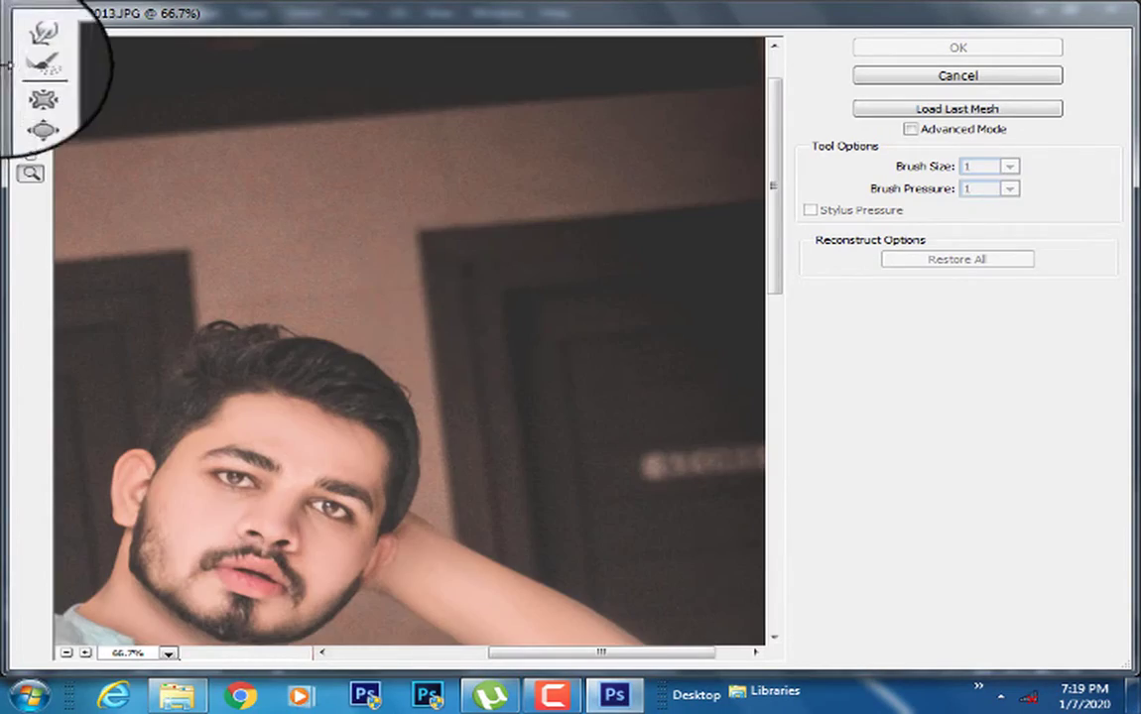
click(29, 45)
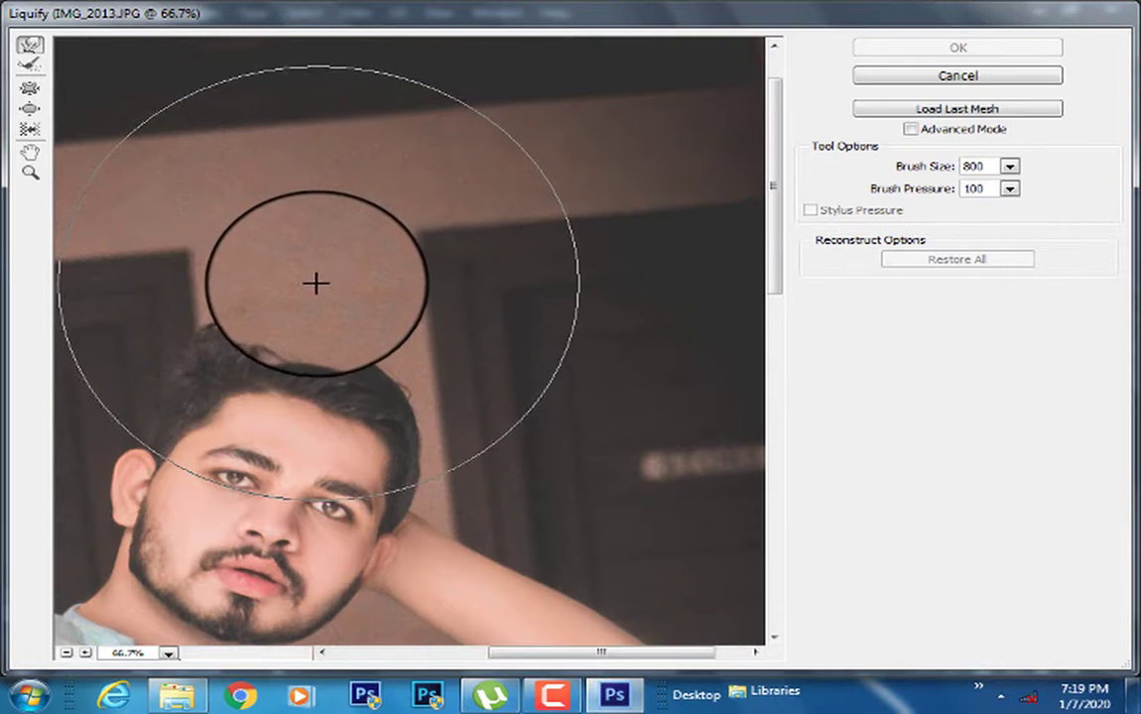
Push the top and side of the hair outward for more volume with the Forward Warp brush at size 500
key(bracketright)
key(bracketright)
key(bracketright)
key(bracketright)
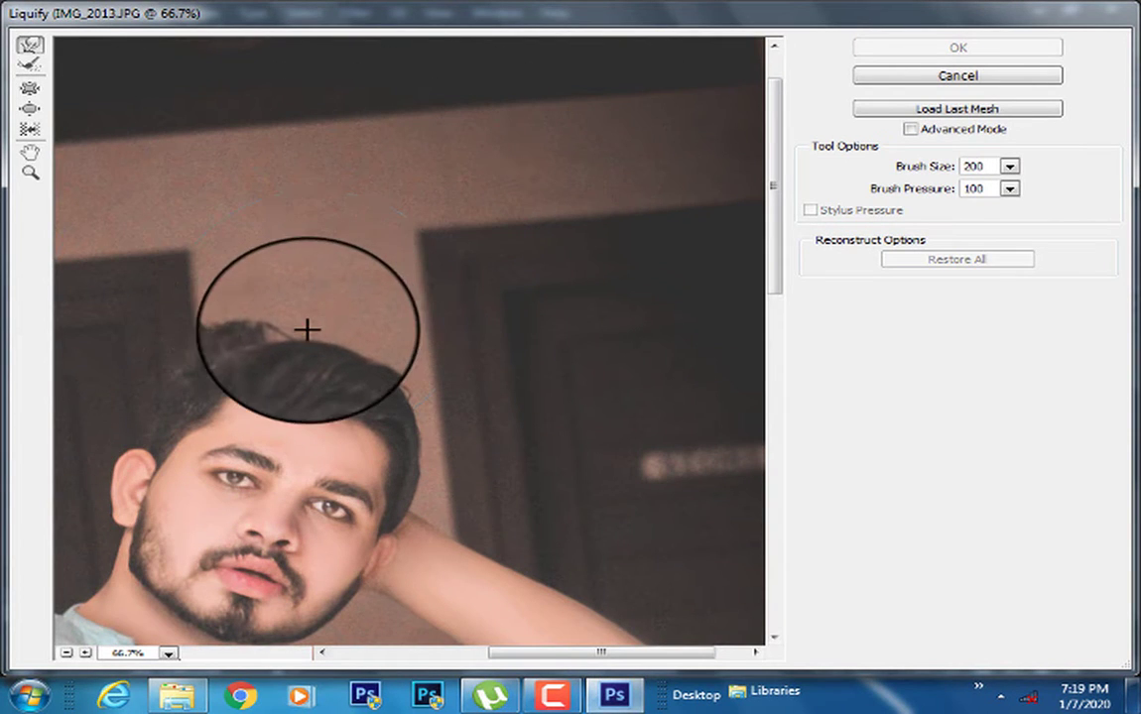
key(bracketright)
key(bracketright)
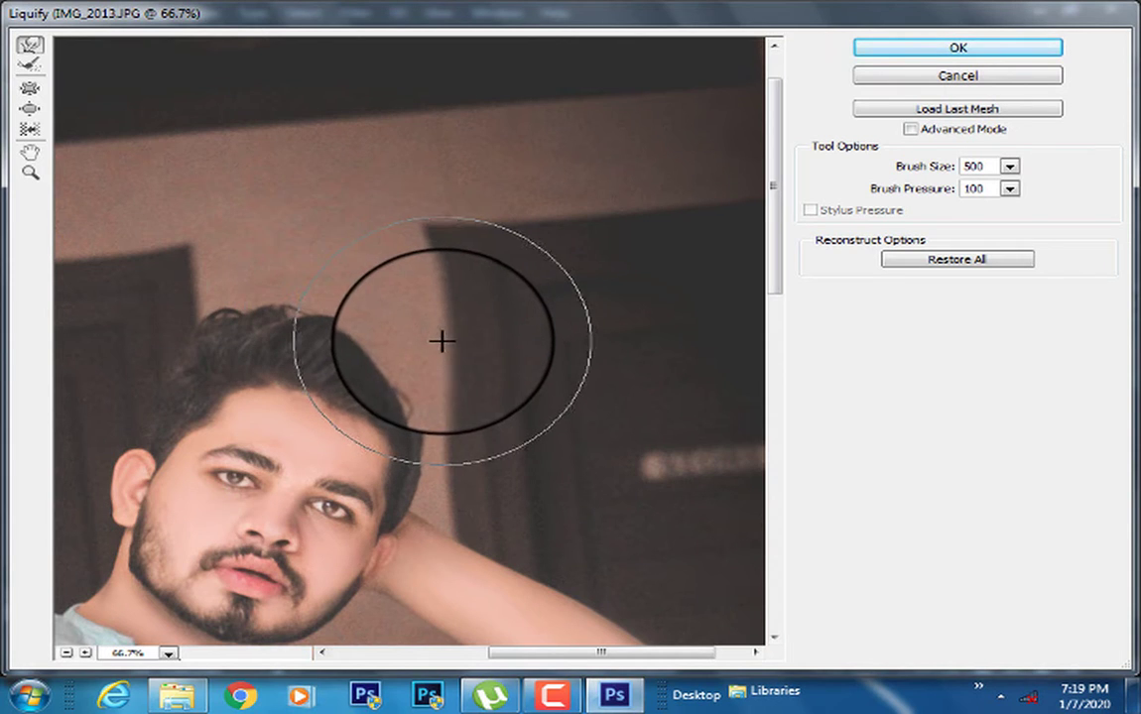
drag(441, 338, 280, 283)
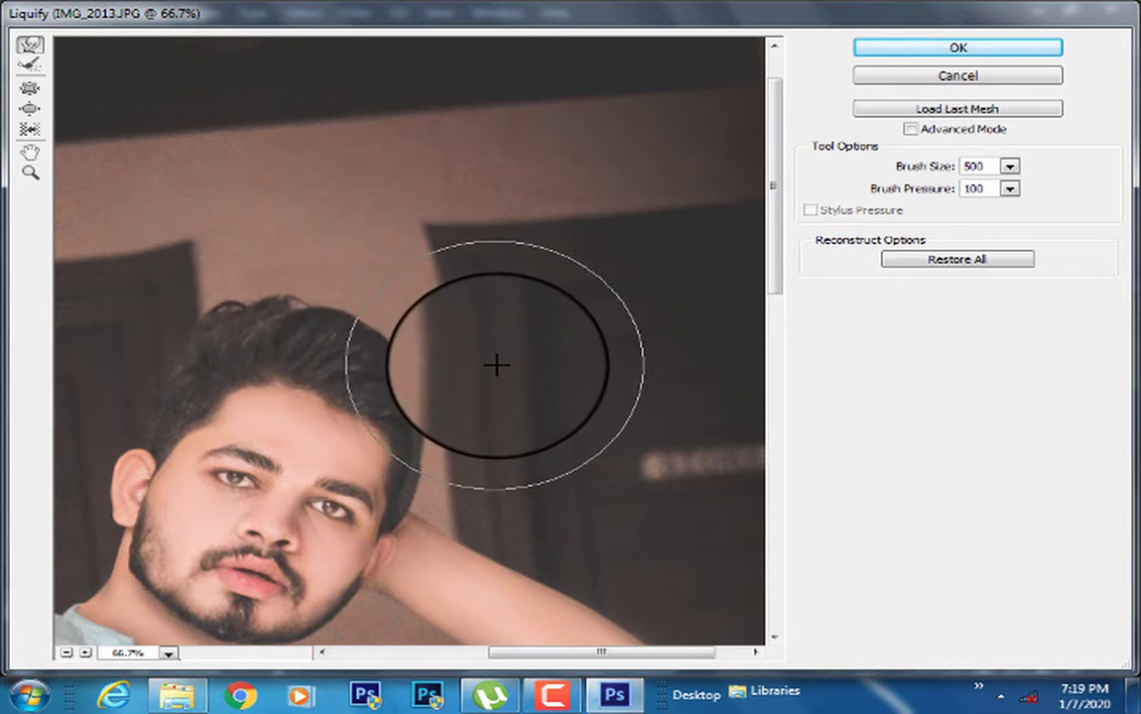
drag(496, 365, 460, 365)
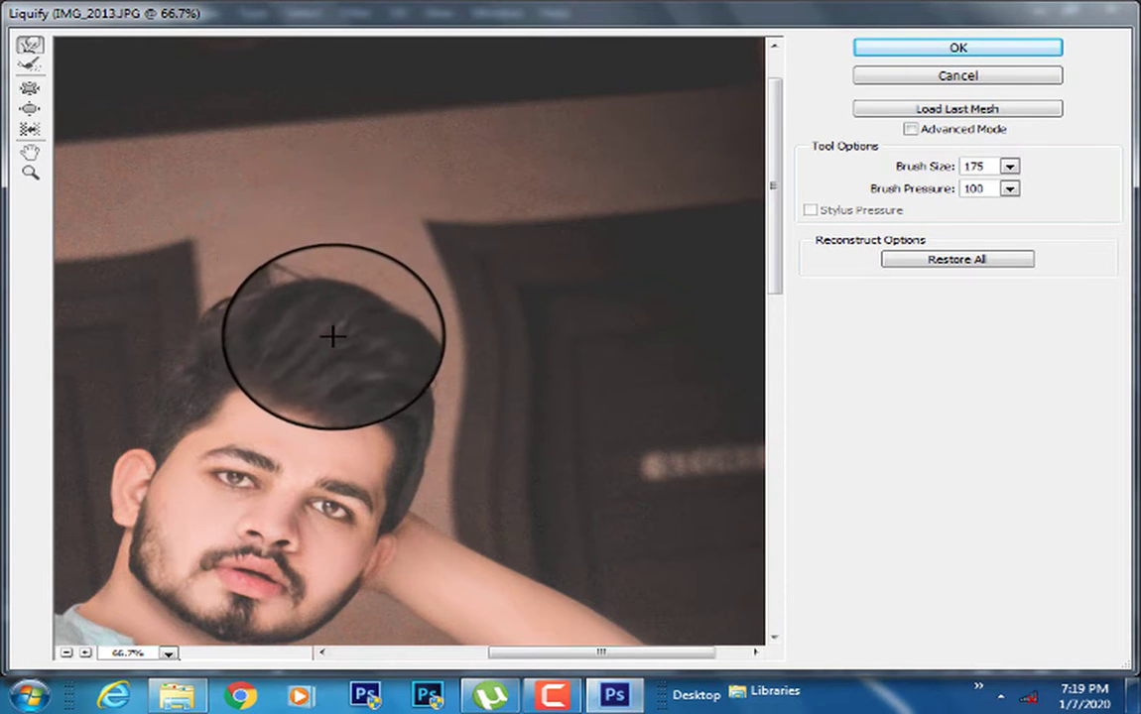
Refine the hair outline and the door edge beside the head with the Forward Warp brush at sizes 175 and 250
mouse_move(311, 347)
mouse_down()
mouse_move(298, 331)
mouse_move(351, 351)
mouse_move(372, 376)
mouse_up()
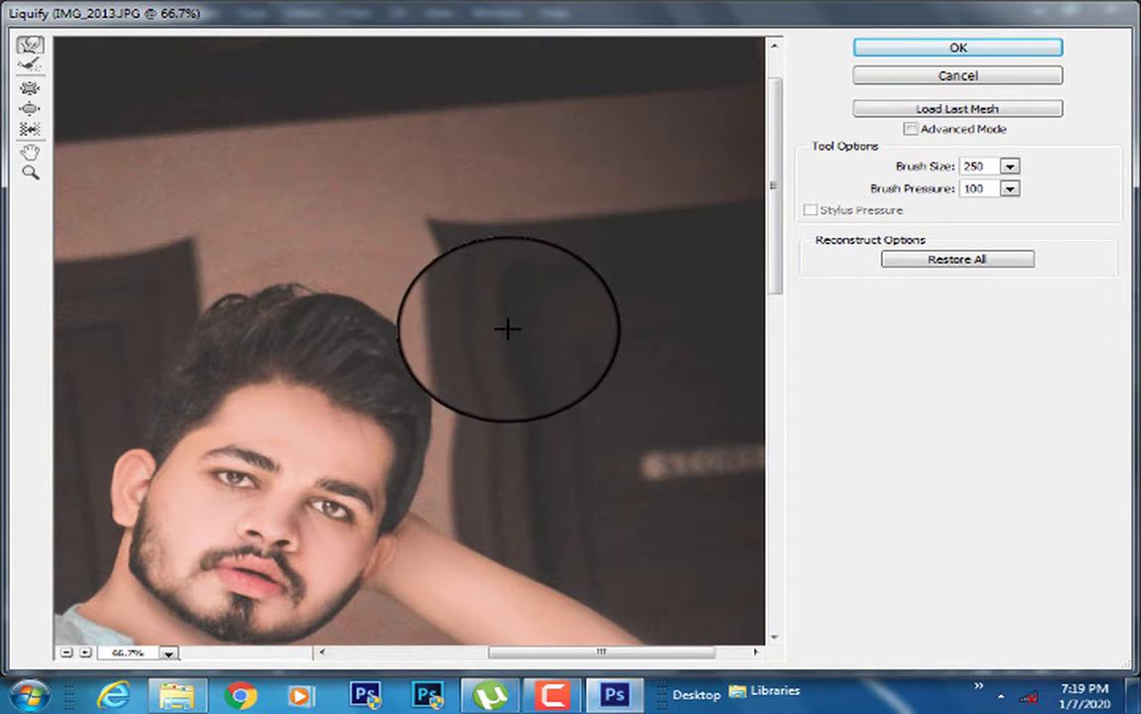
drag(496, 295, 479, 276)
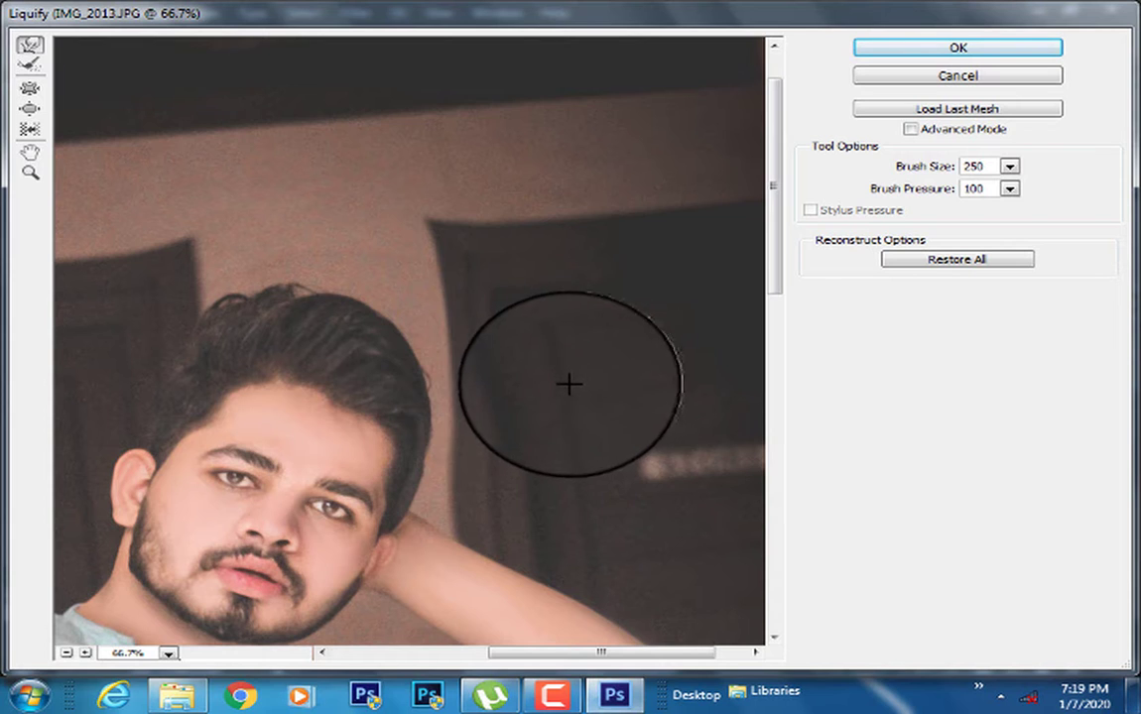
drag(568, 383, 566, 427)
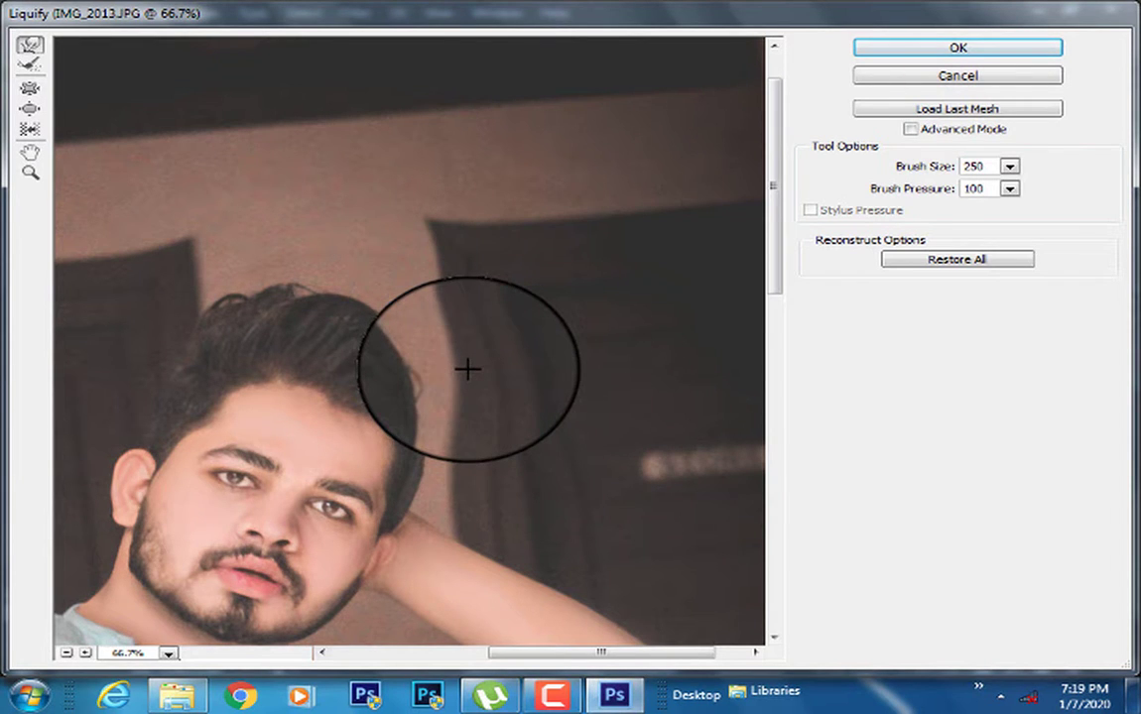
Check the reshaped hair on the whole photo and apply the Liquify filter
click(30, 172)
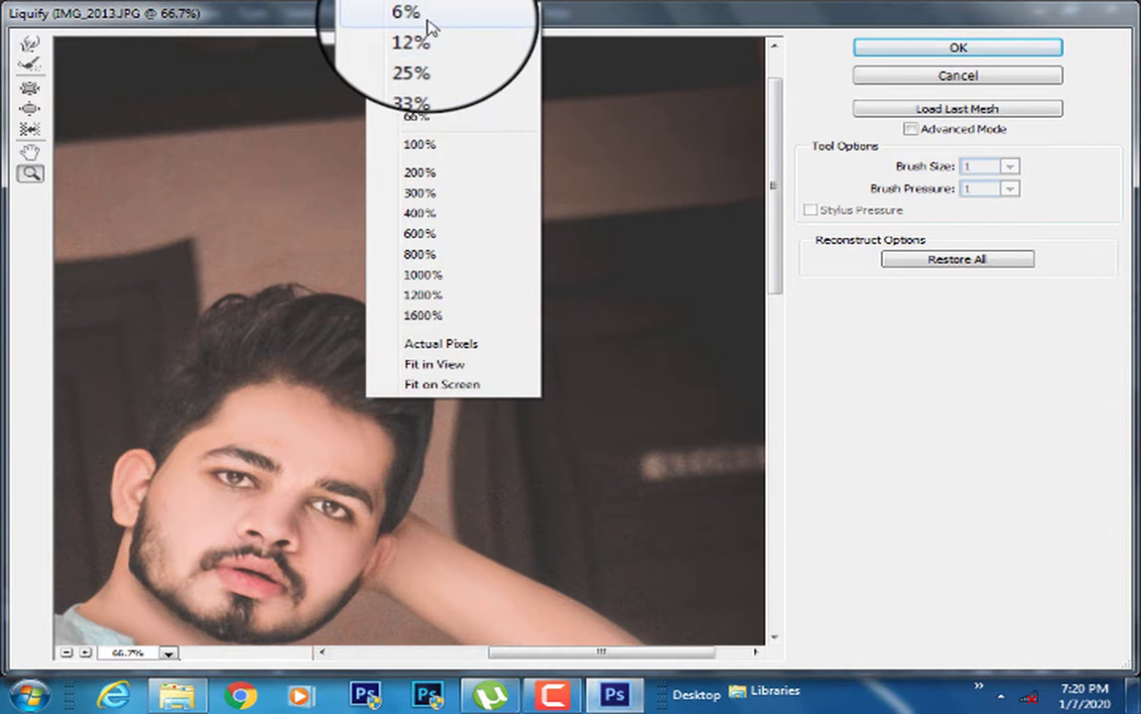
click(428, 20)
click(432, 301)
click(432, 301)
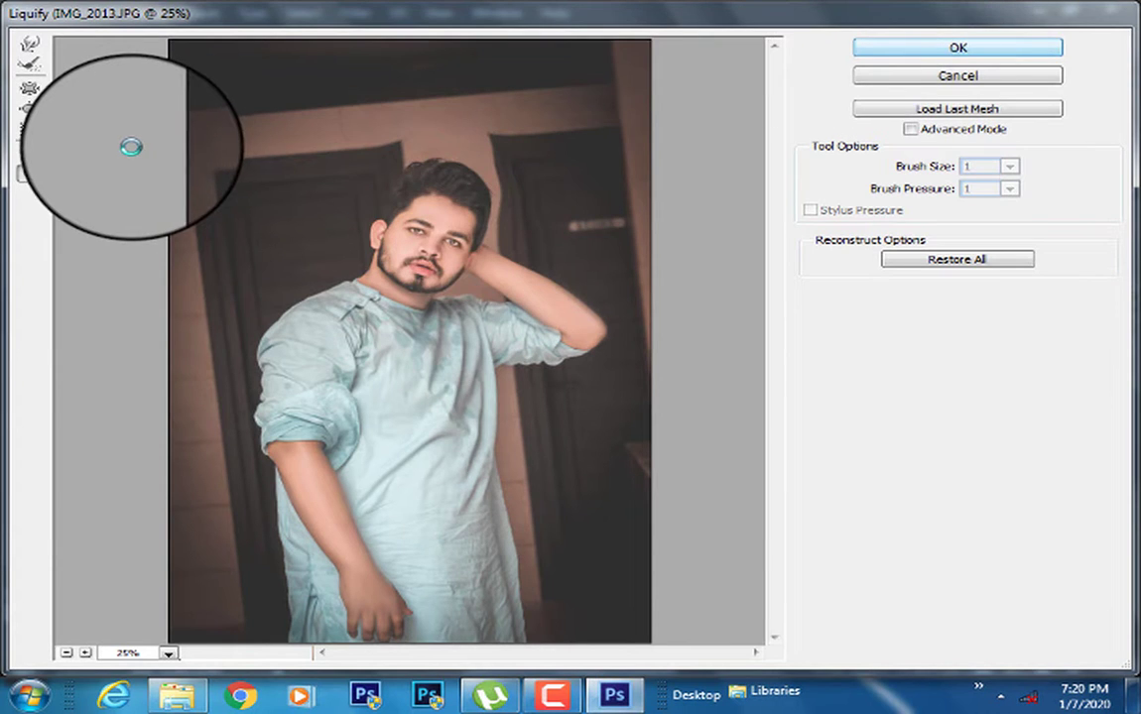
key(Return)
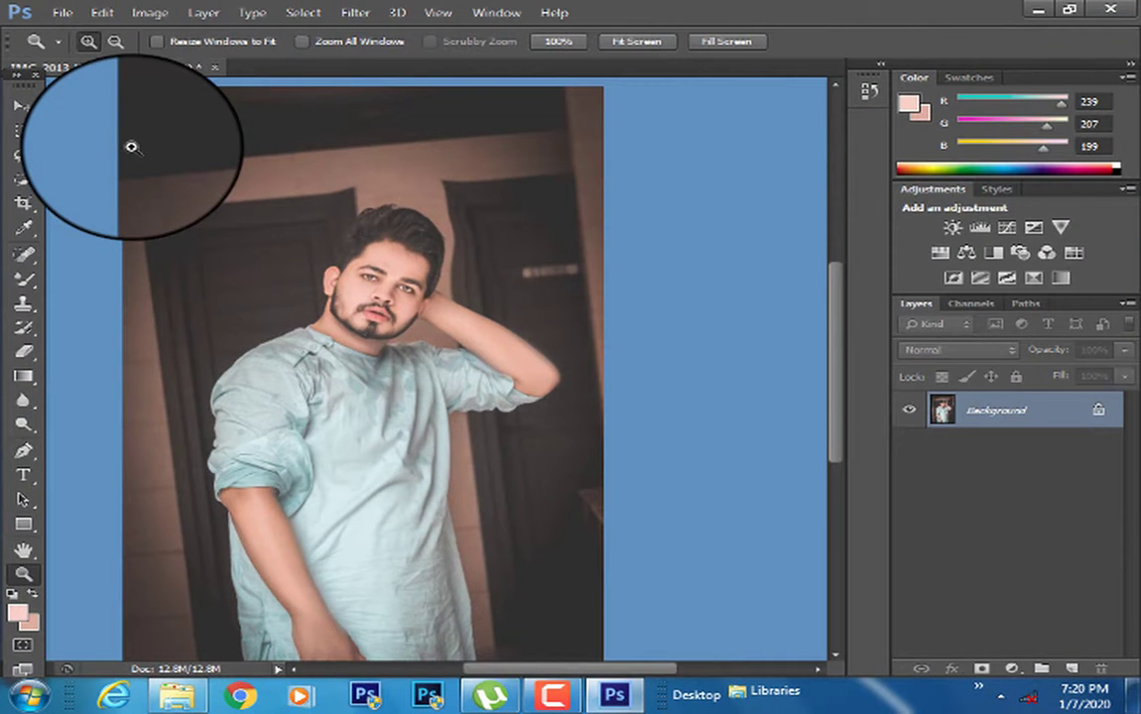
Add a Color Lookup adjustment layer over the photo using the filmstock_50.3dl 3DLUT file
right_click(433, 303)
click(463, 410)
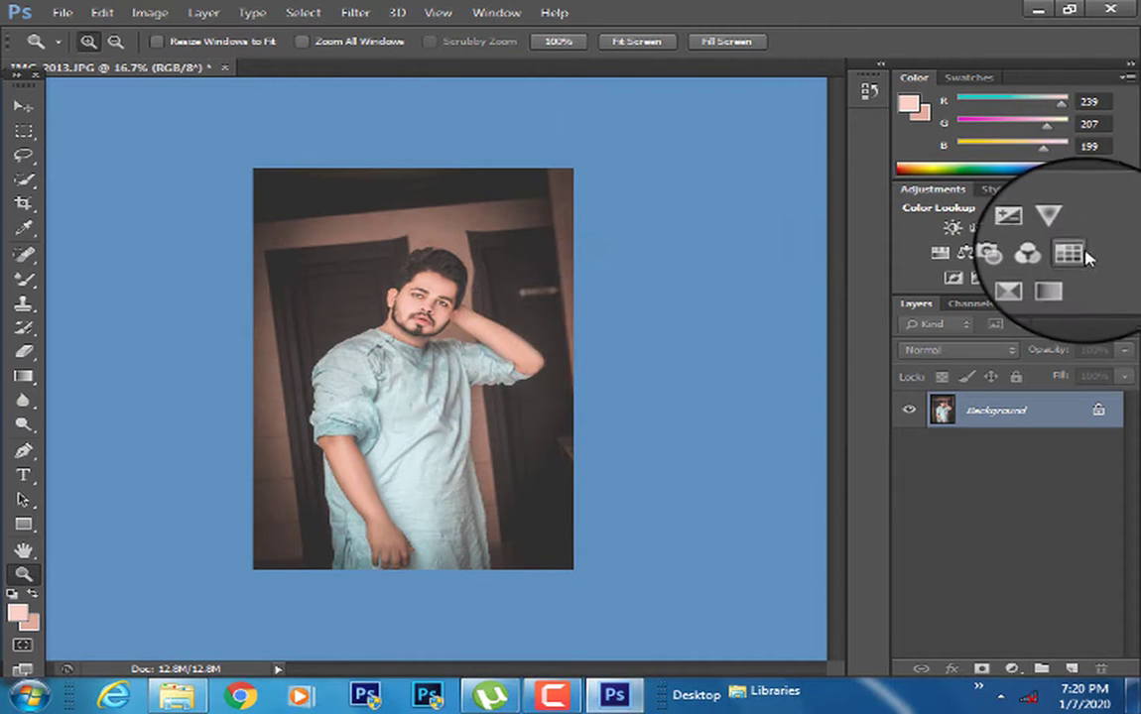
click(1076, 253)
click(883, 369)
click(873, 66)
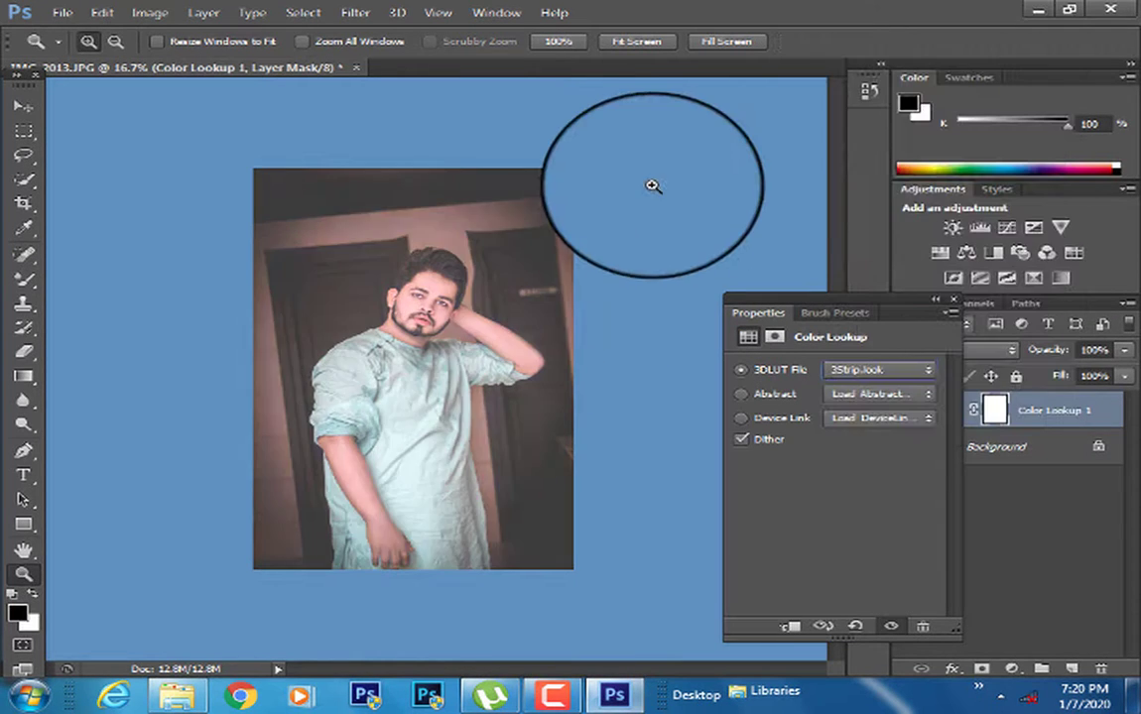
key(Down)
key(Down)
key(Down)
key(Down)
key(Down)
key(Down)
key(Down)
key(Down)
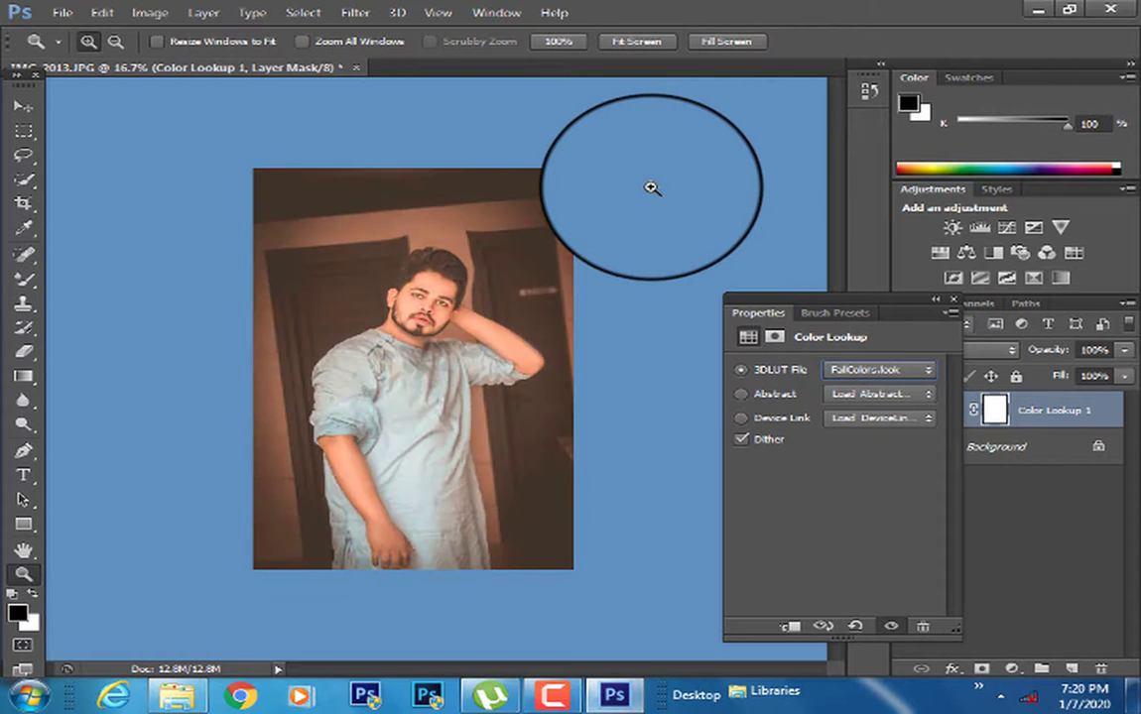
click(953, 298)
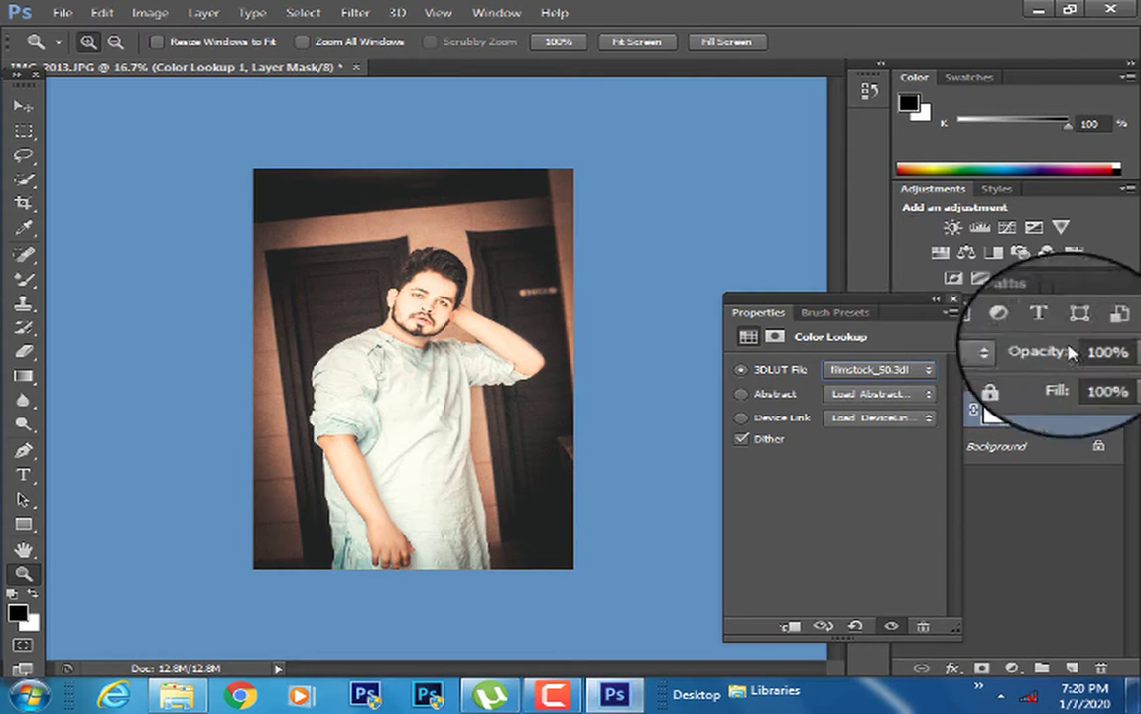
Lower the fill of the Color Lookup 1 layer to 29%
click(1123, 377)
click(1047, 398)
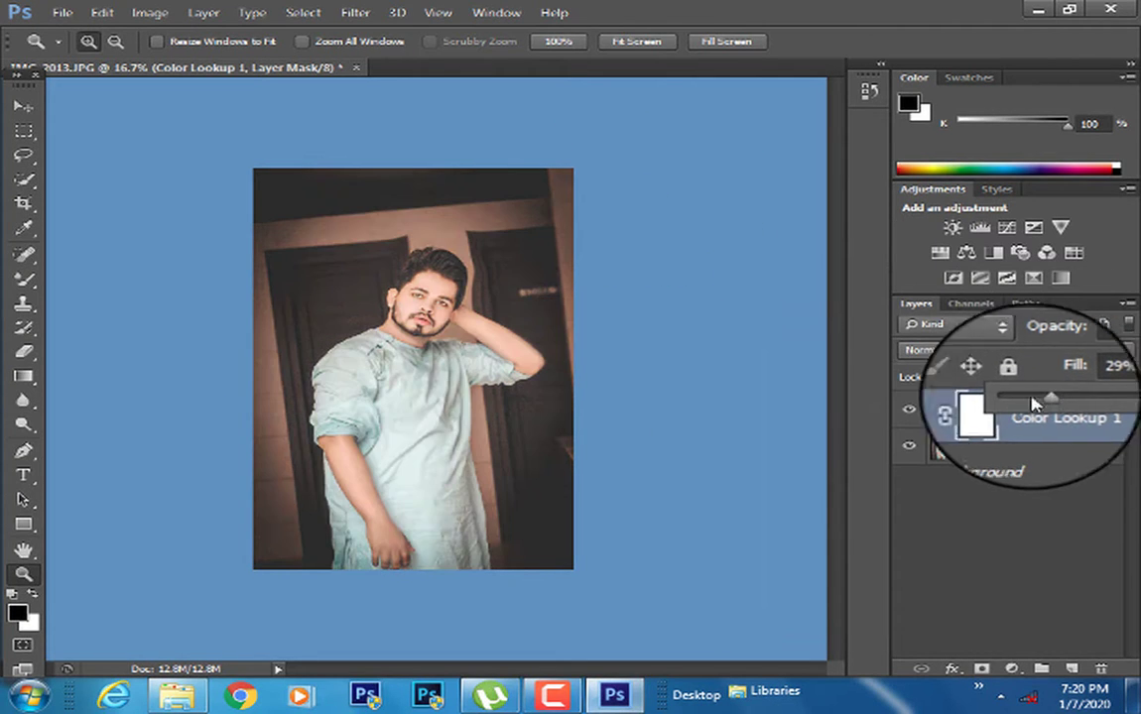
click(476, 381)
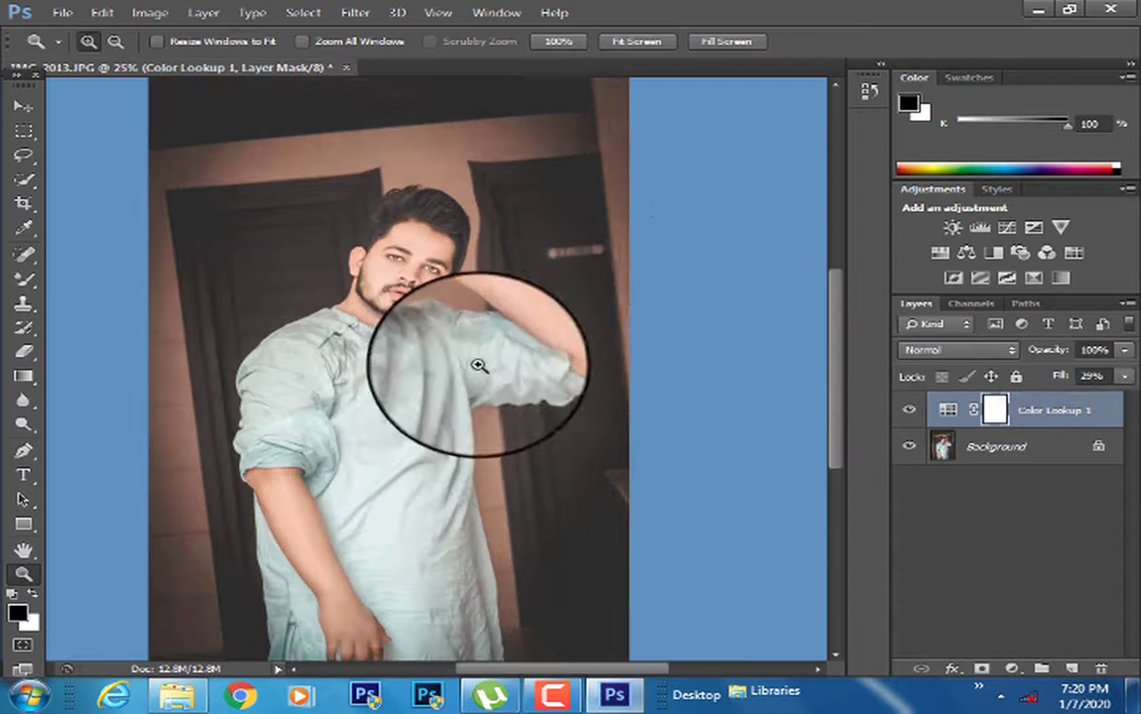
Add a Photo Filter adjustment layer above the color lookup with the Cyan filter
click(1020, 251)
click(840, 370)
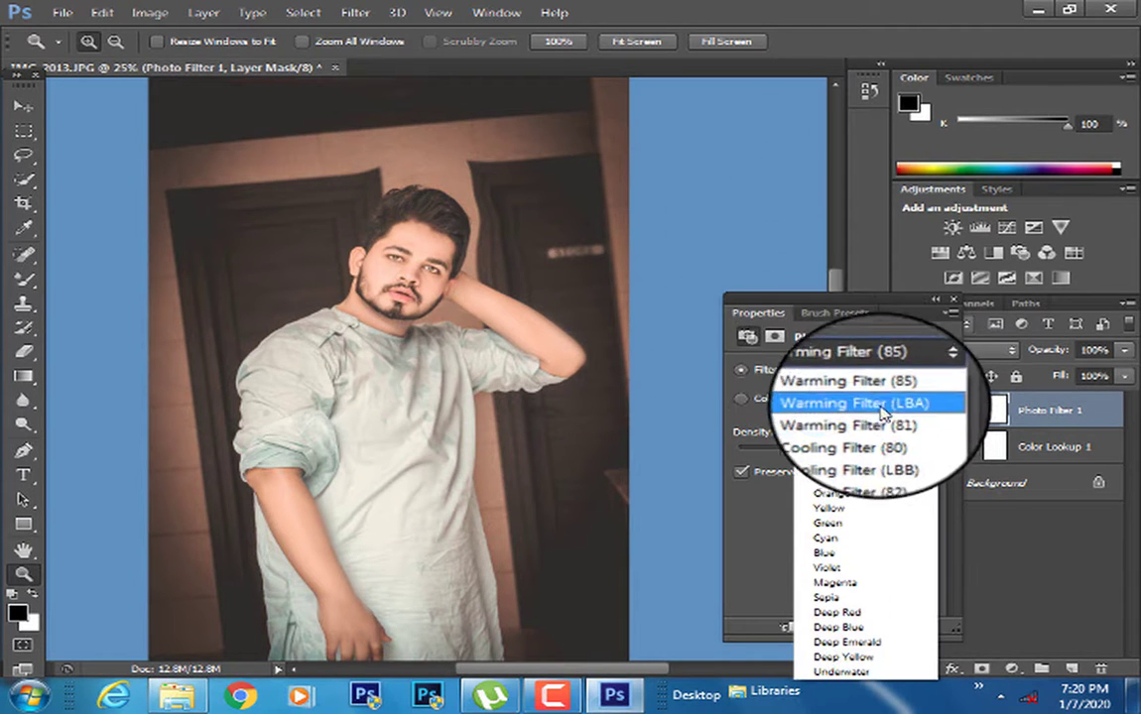
click(853, 389)
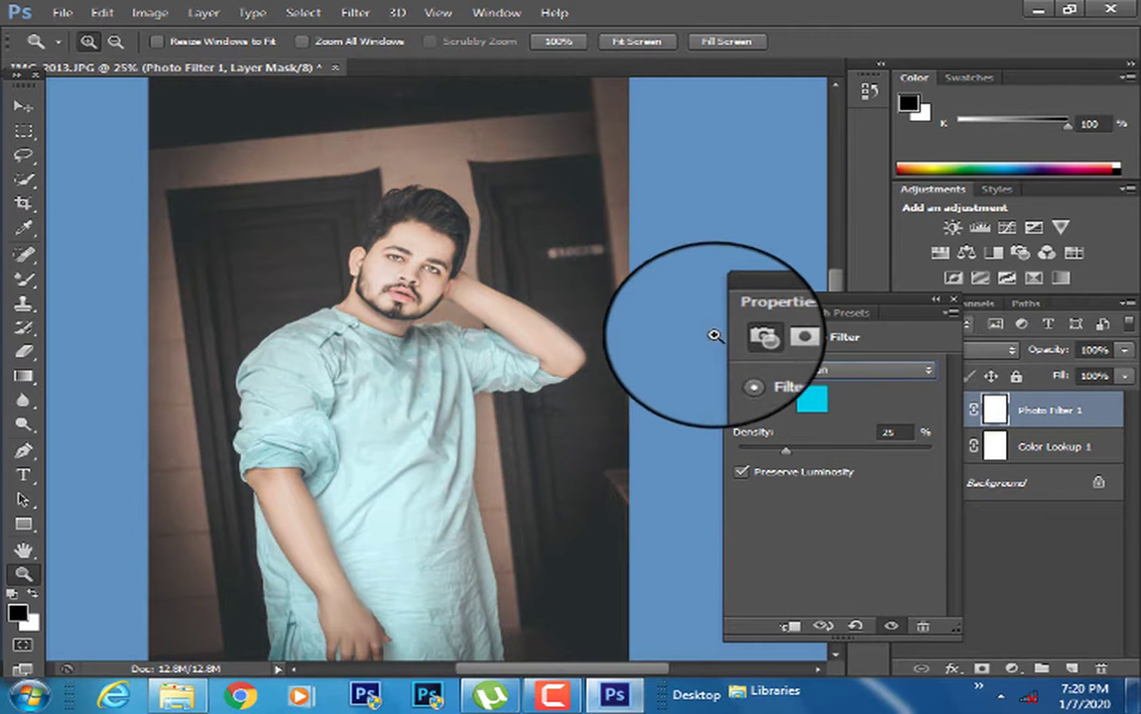
click(952, 298)
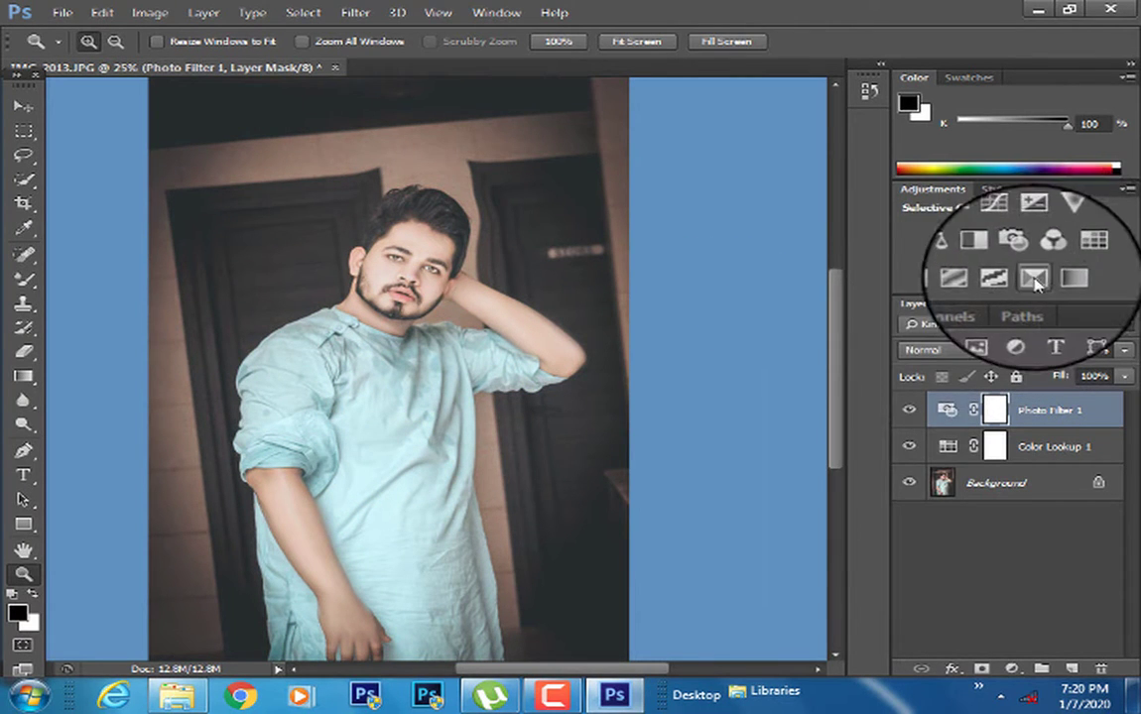
Add a Selective Color adjustment layer and set its Reds to Cyan -2, Magenta +21, Yellow -35 and Black +8
click(1035, 280)
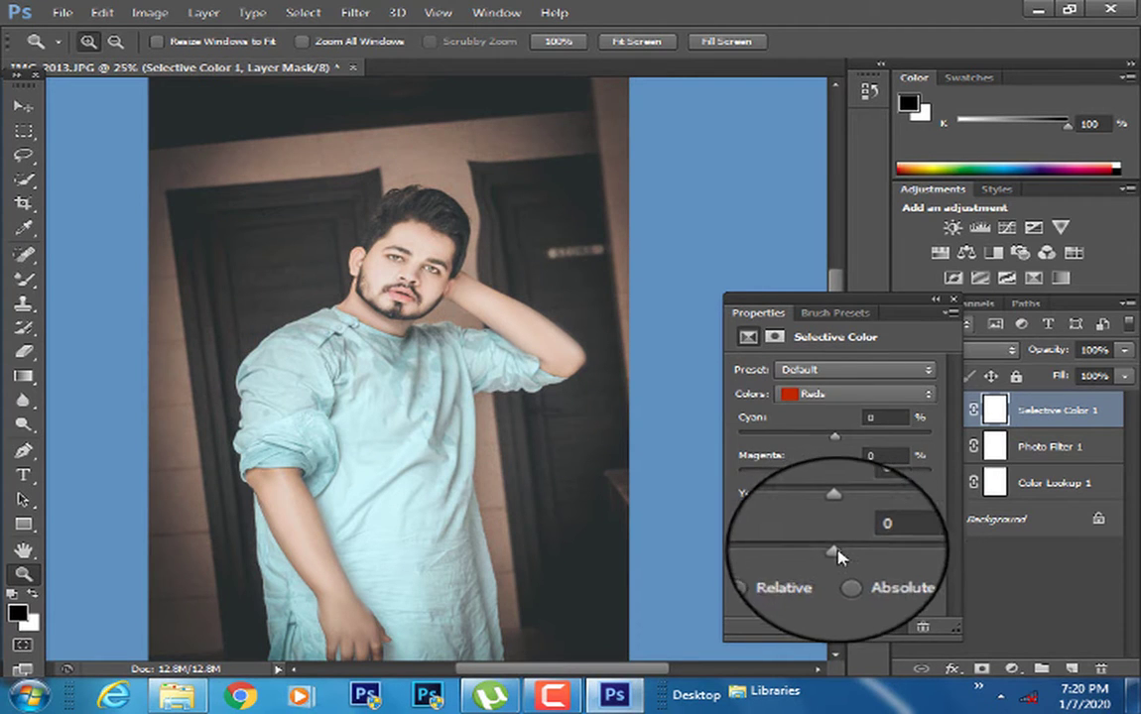
drag(837, 553, 792, 515)
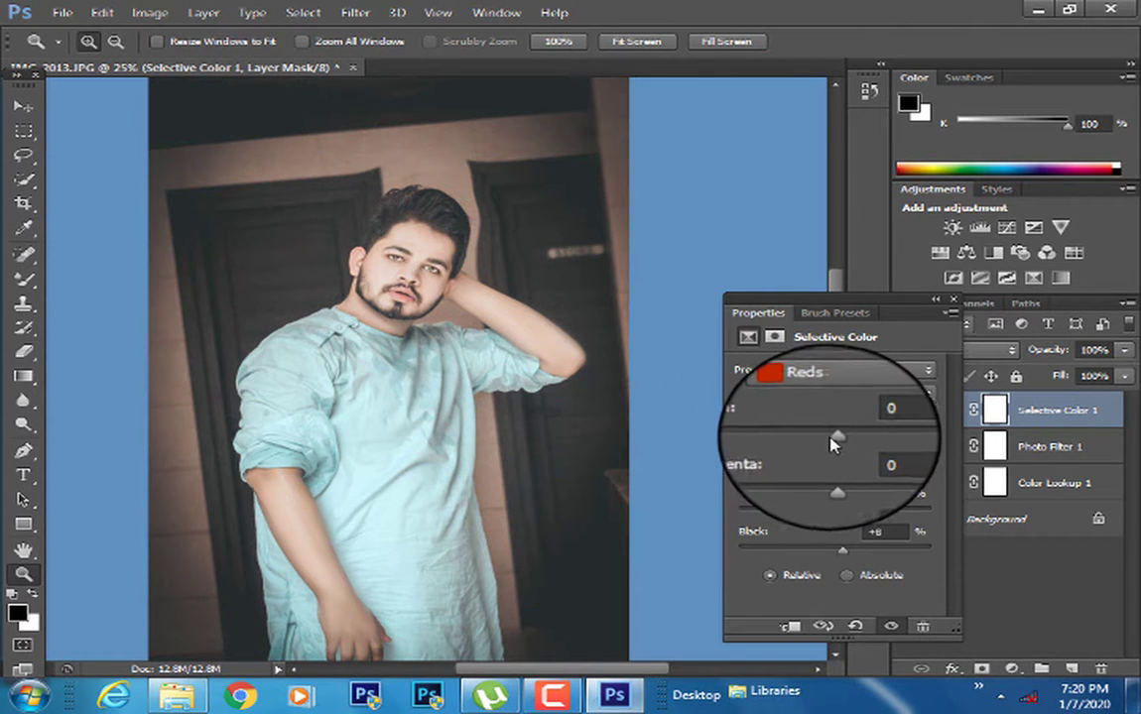
drag(837, 442, 801, 516)
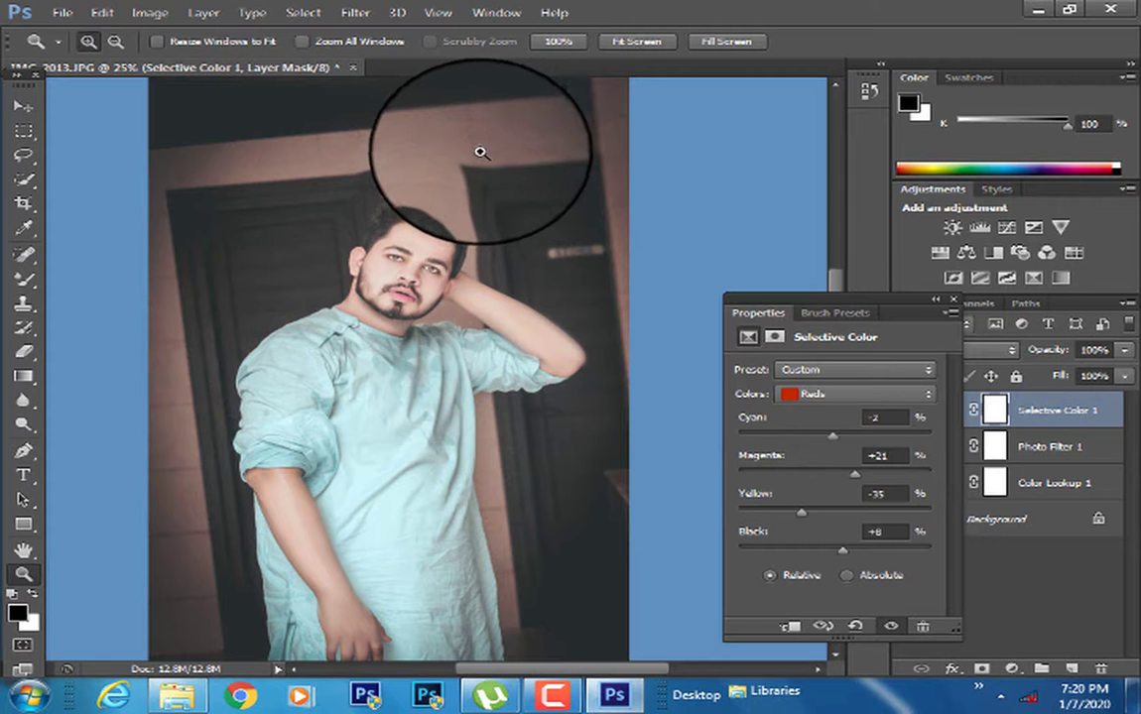
click(950, 297)
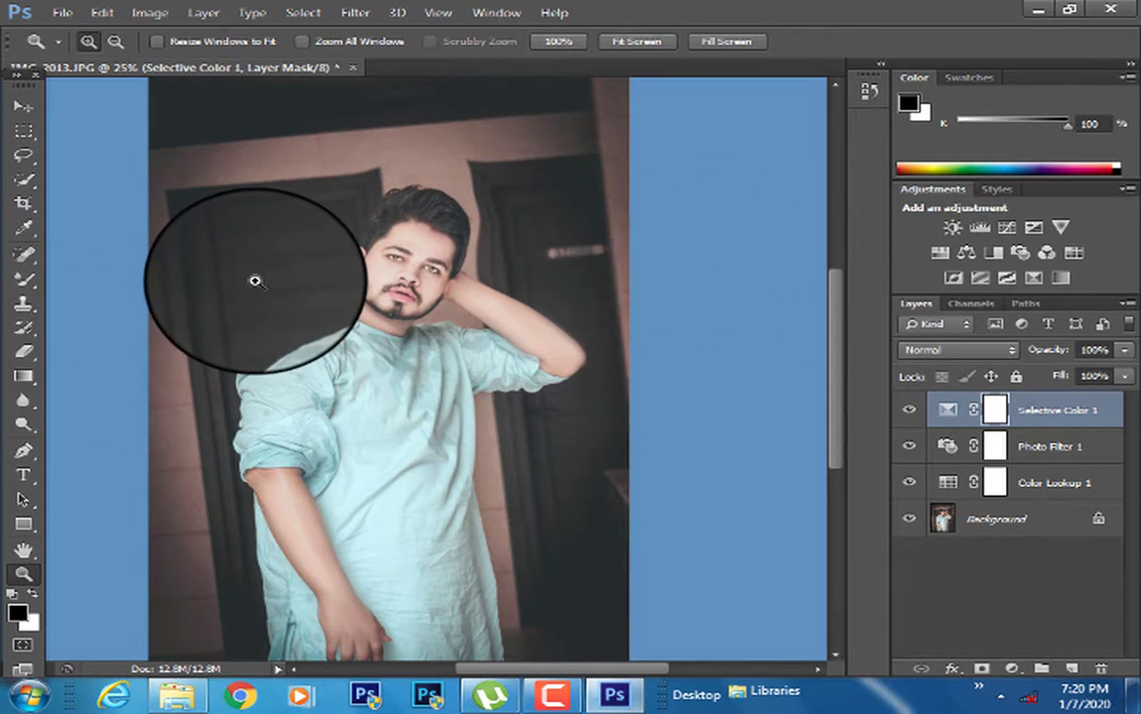
Save the graded photo as a JPEG copy, replacing the existing IMG_2013.jpg on Local Disk (F:)
key(ctrl+shift+s)
click(645, 443)
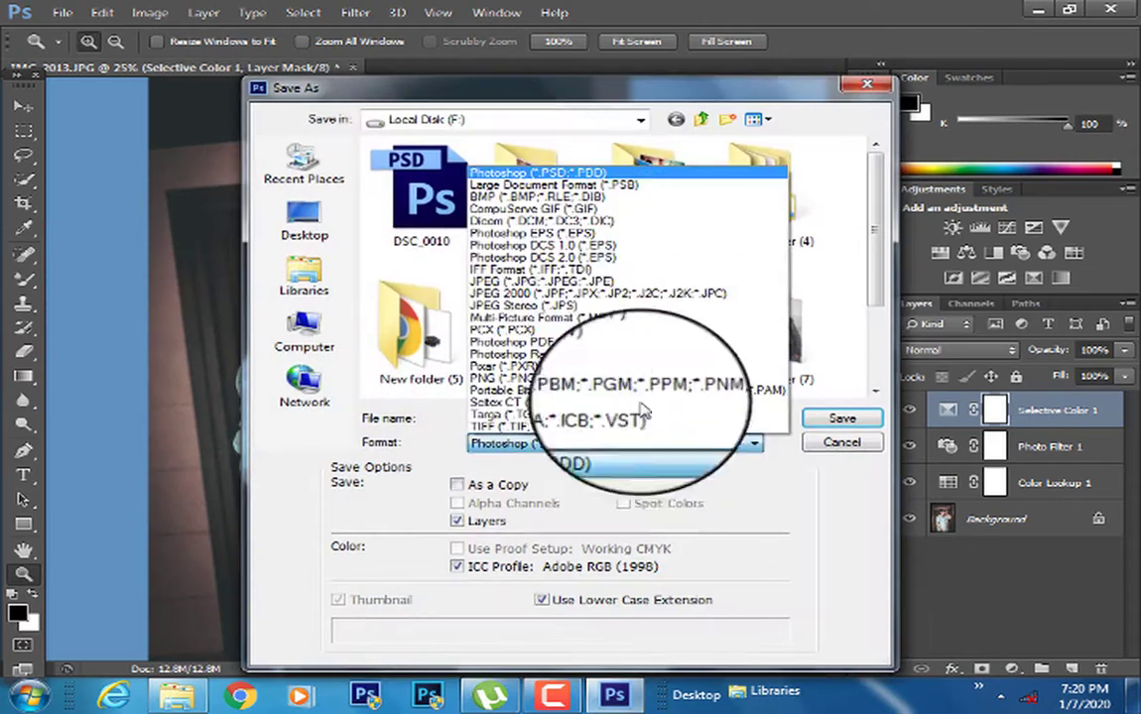
click(624, 283)
click(814, 424)
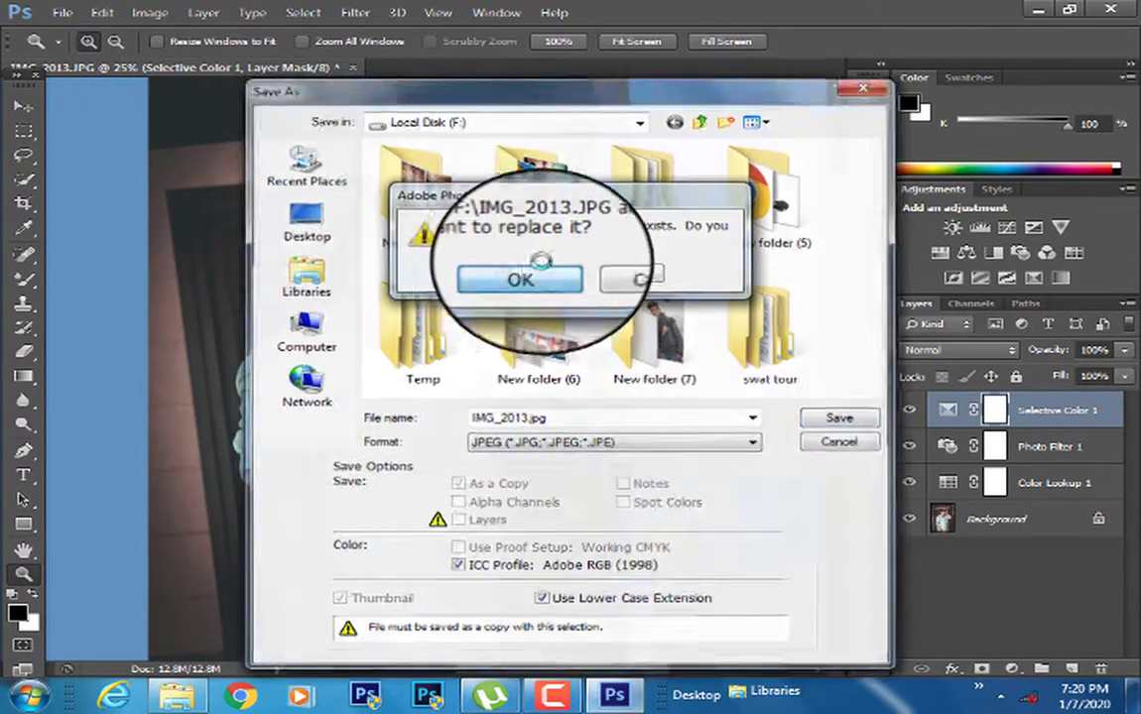
click(521, 278)
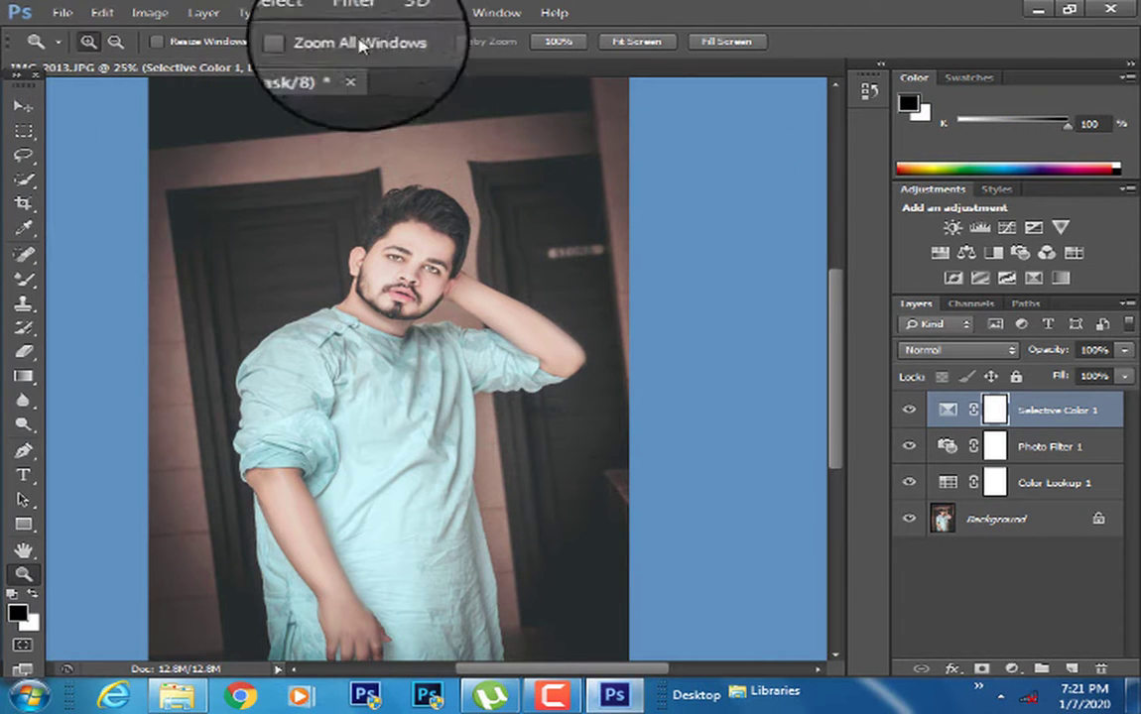
Close the layered document without saving changes and open IMG_2013 from Local Disk (F:) in Camera Raw
click(352, 66)
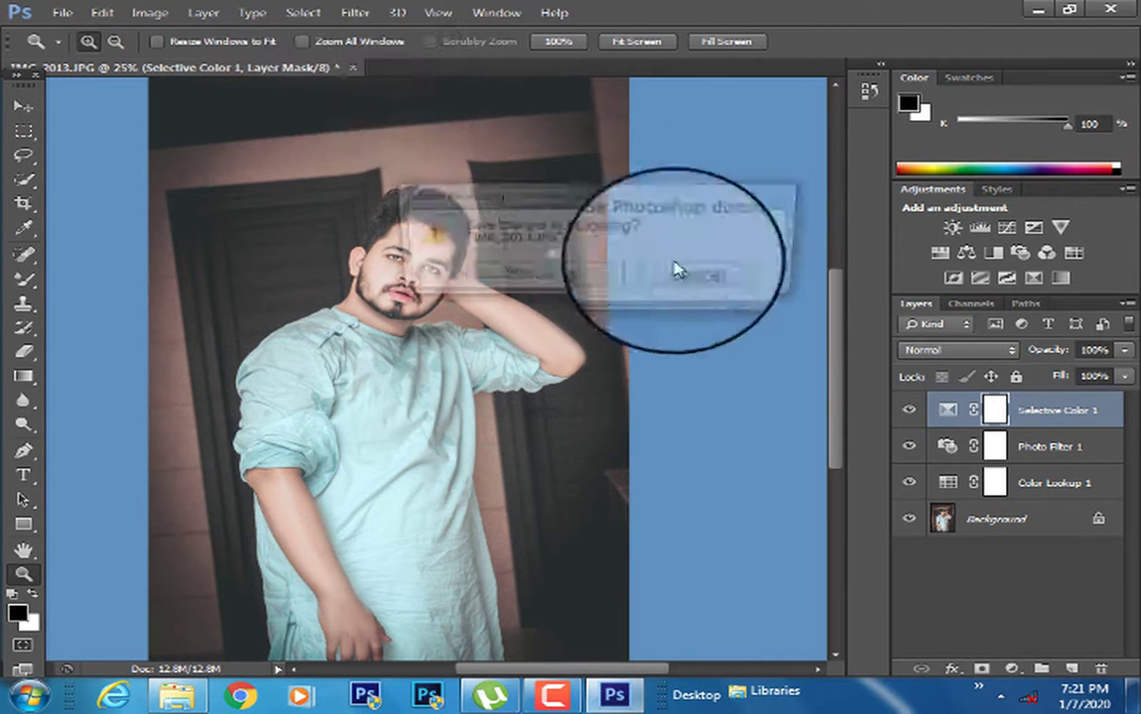
click(611, 286)
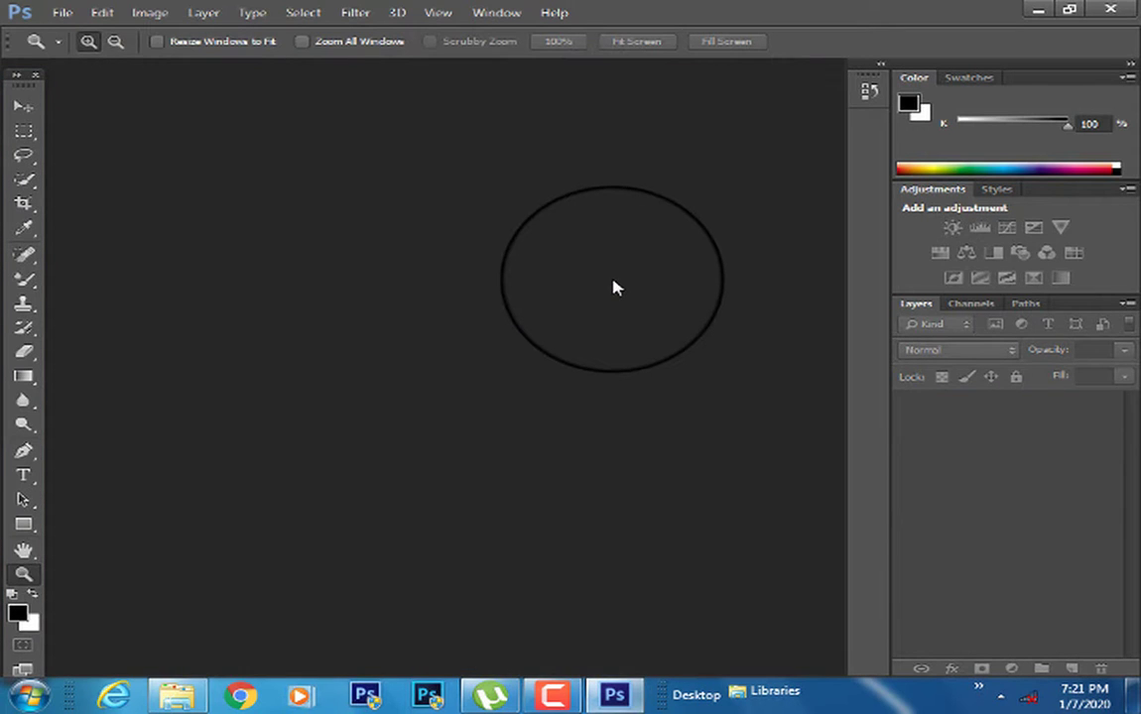
double_click(611, 287)
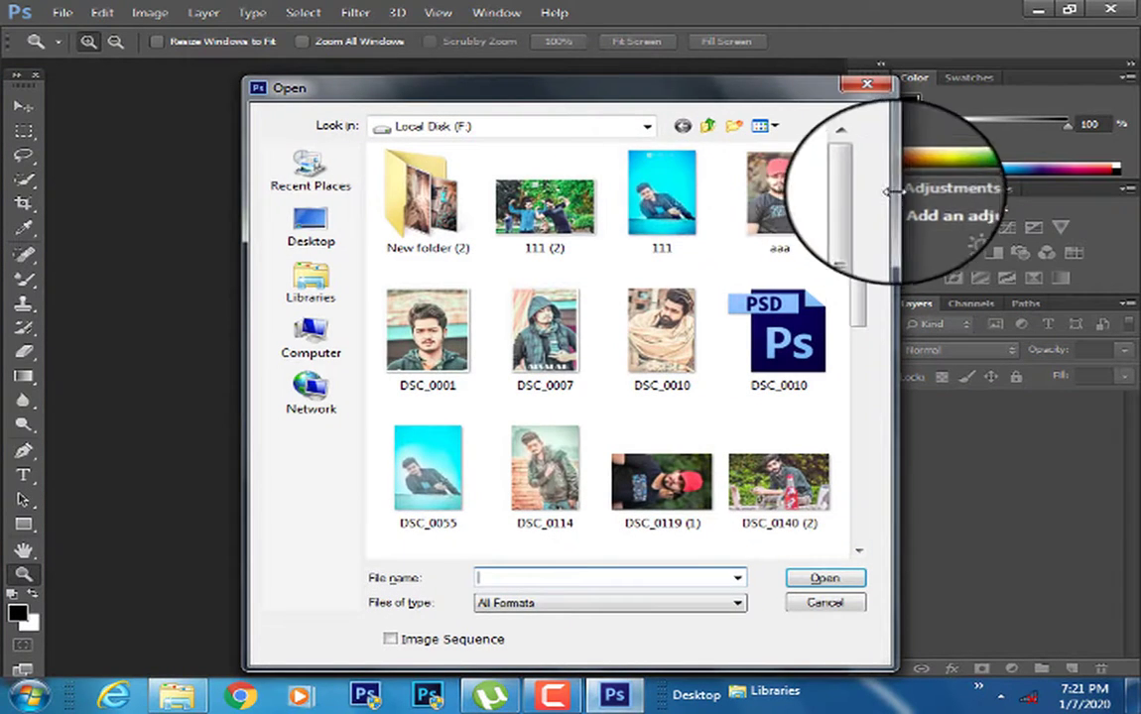
drag(858, 233, 861, 421)
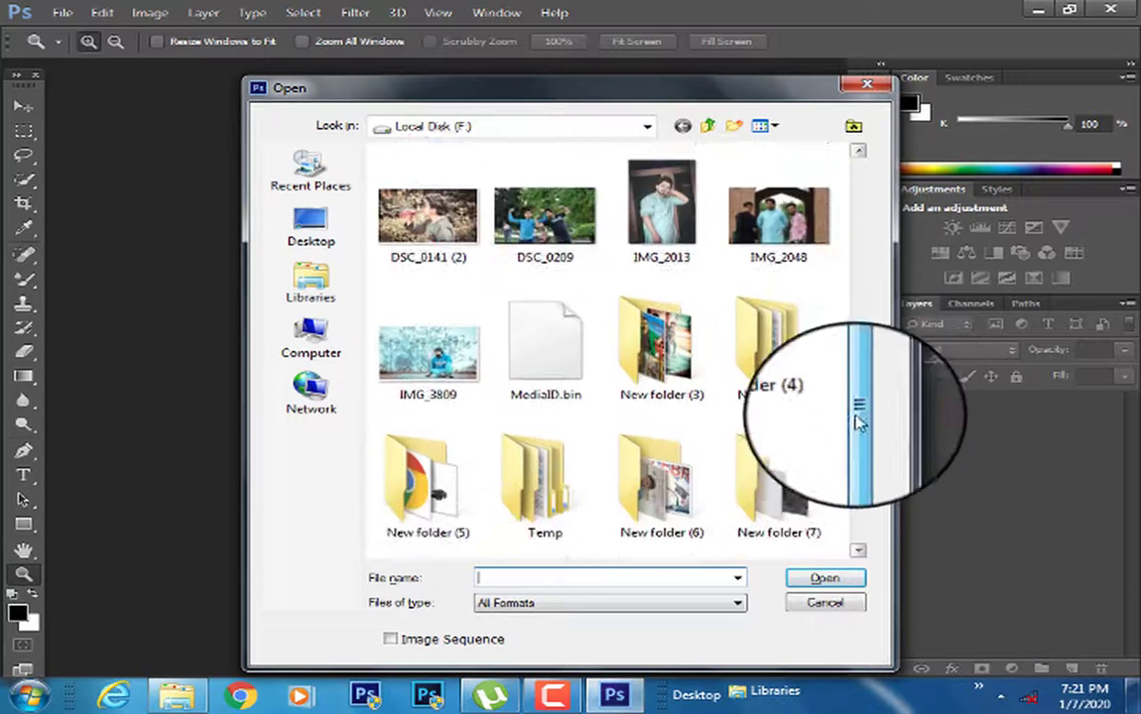
drag(884, 327, 905, 171)
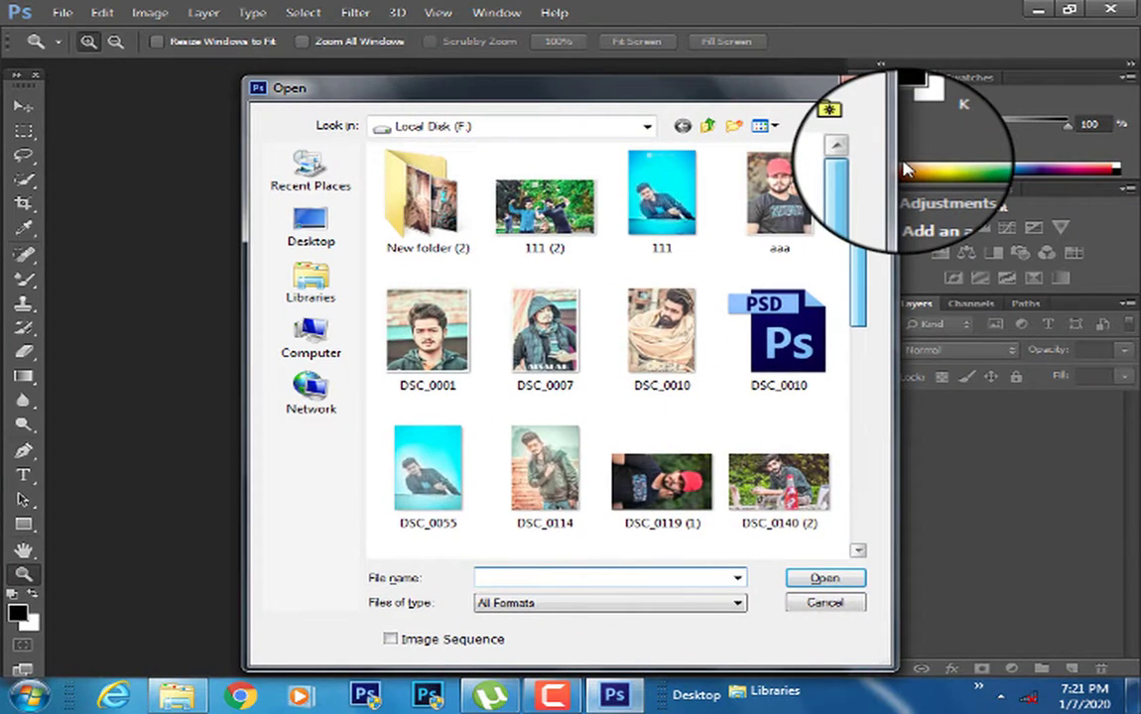
drag(909, 234, 863, 311)
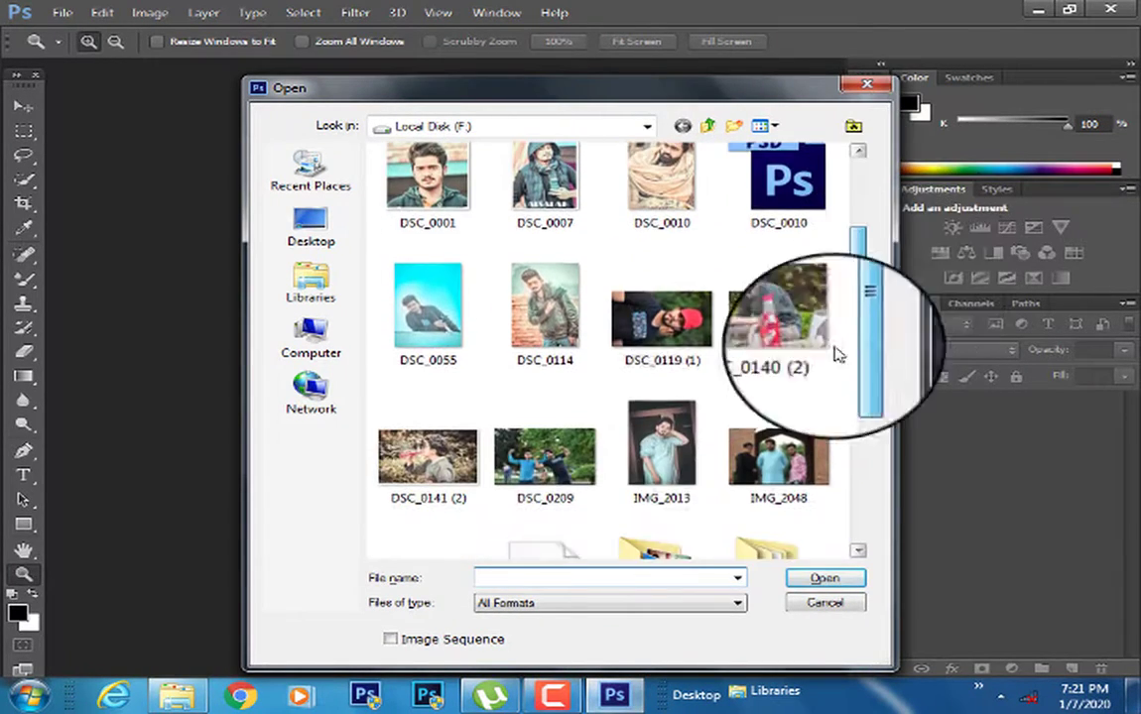
click(655, 433)
double_click(654, 433)
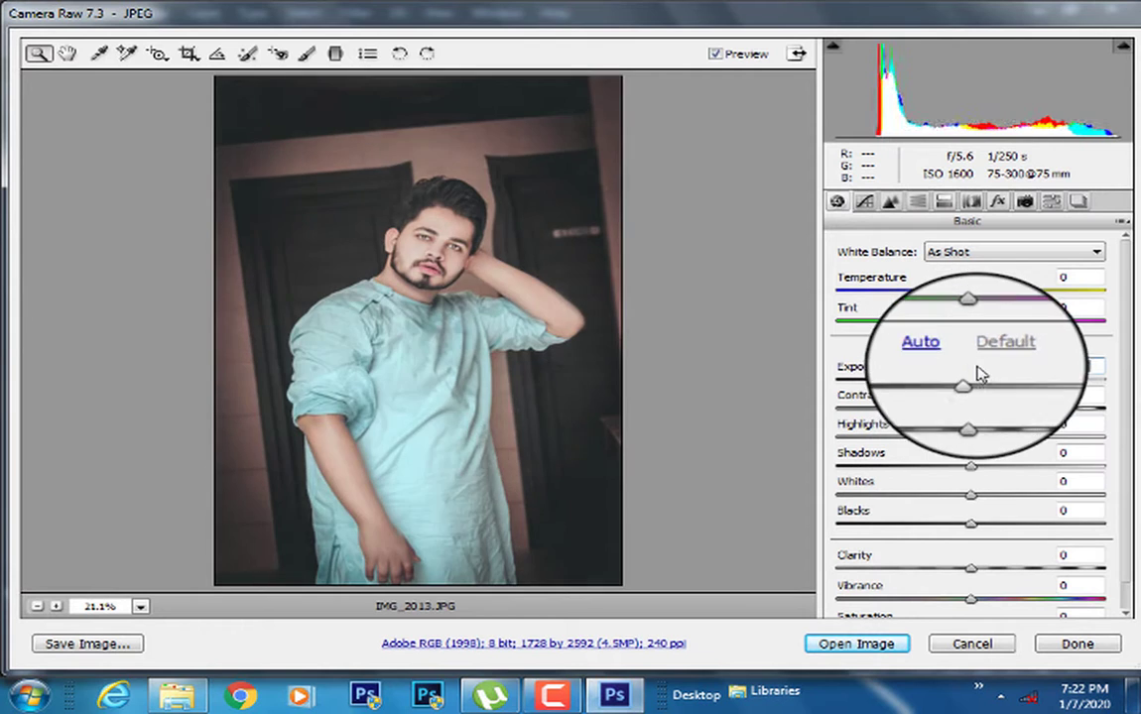
Adjust the photo's basic tones to Highlights +11, Shadows -8, Whites +13 and Blacks -18
click(1074, 366)
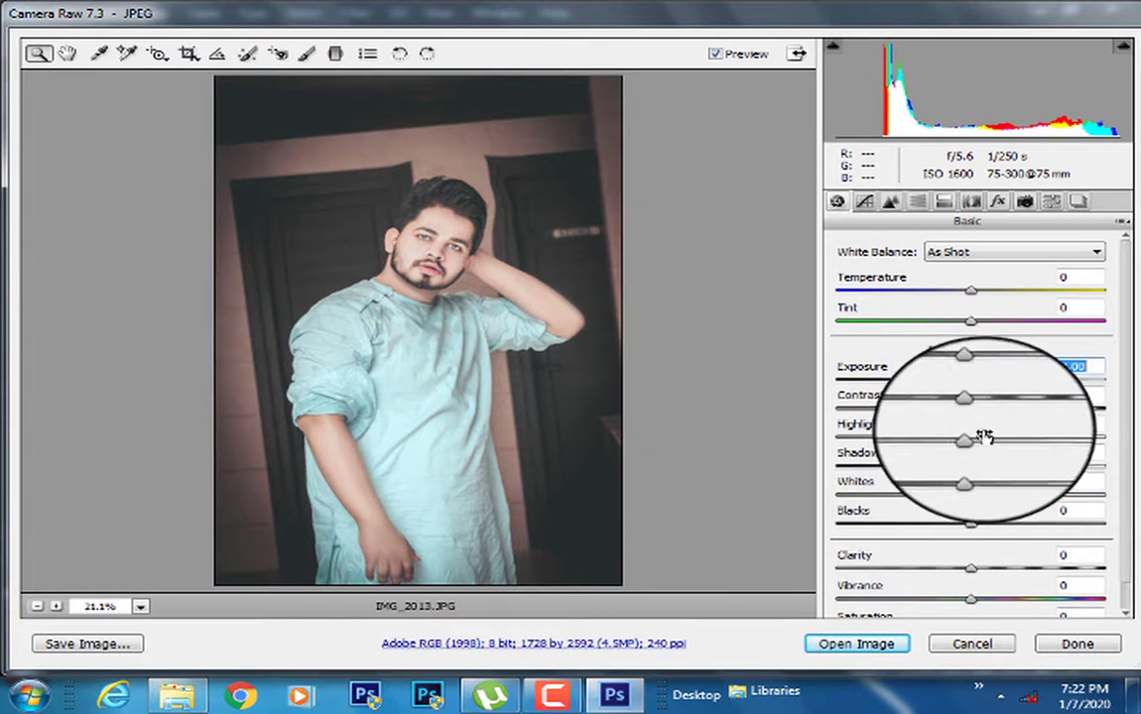
drag(988, 441, 962, 480)
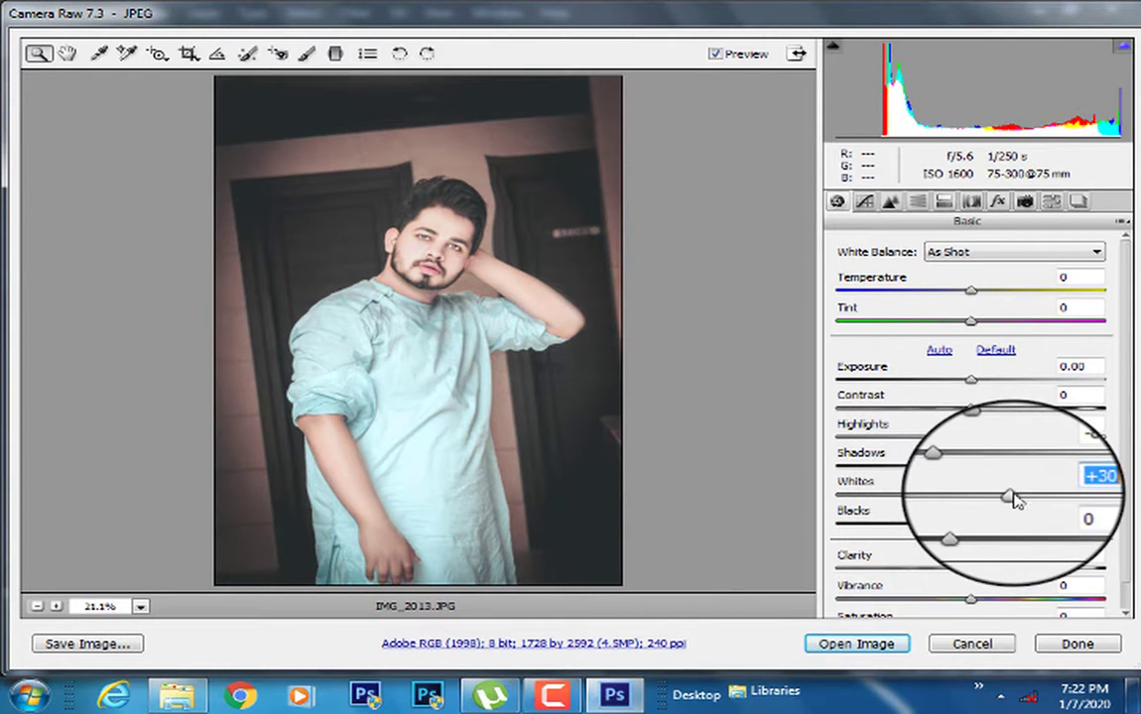
drag(980, 518, 944, 533)
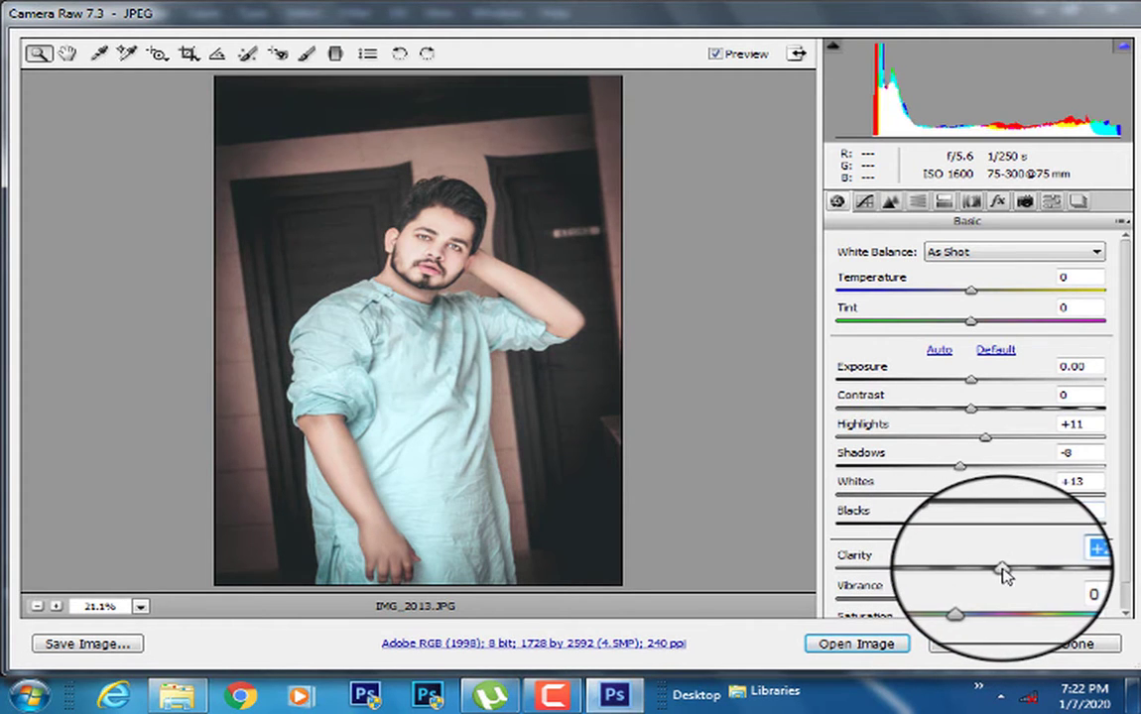
Set the photo's Clarity to +7 and its Vibrance to +52
drag(1004, 576, 1019, 580)
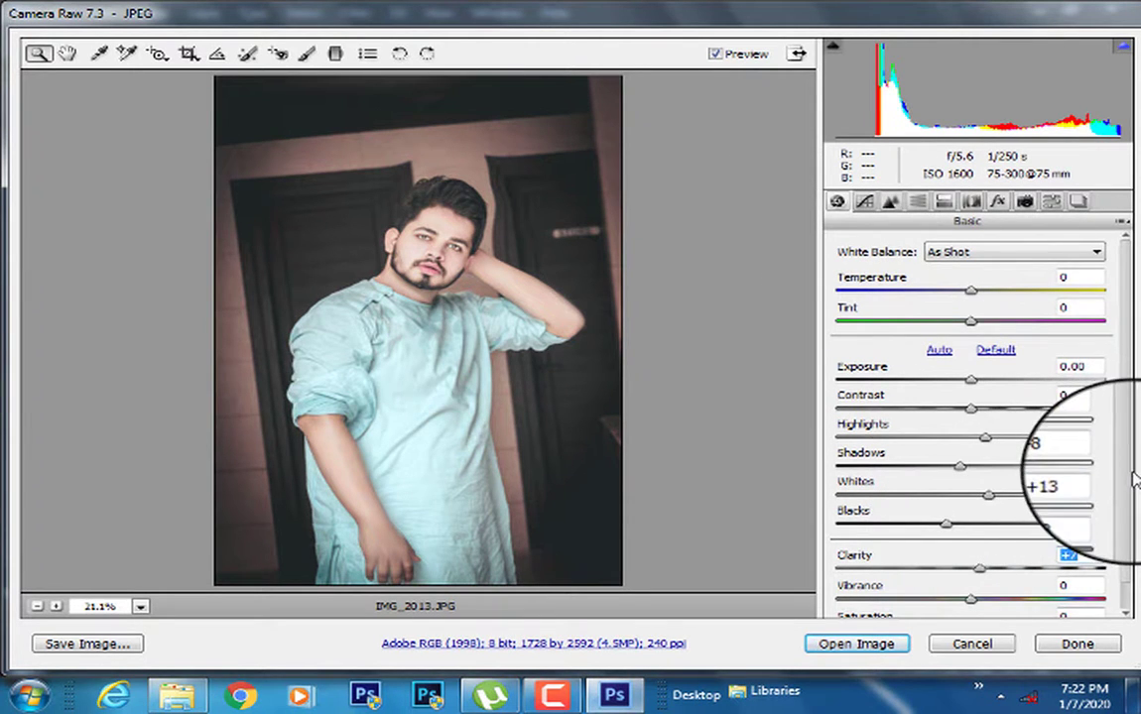
scroll(1129, 483, down, 1)
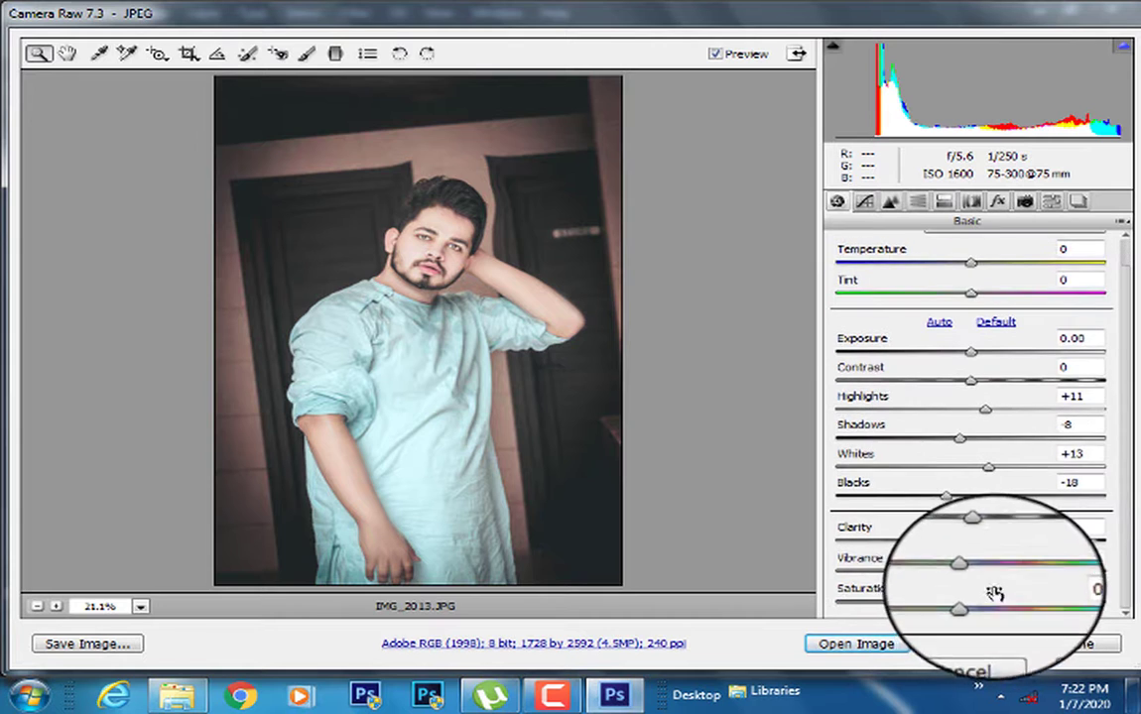
drag(970, 571, 1039, 573)
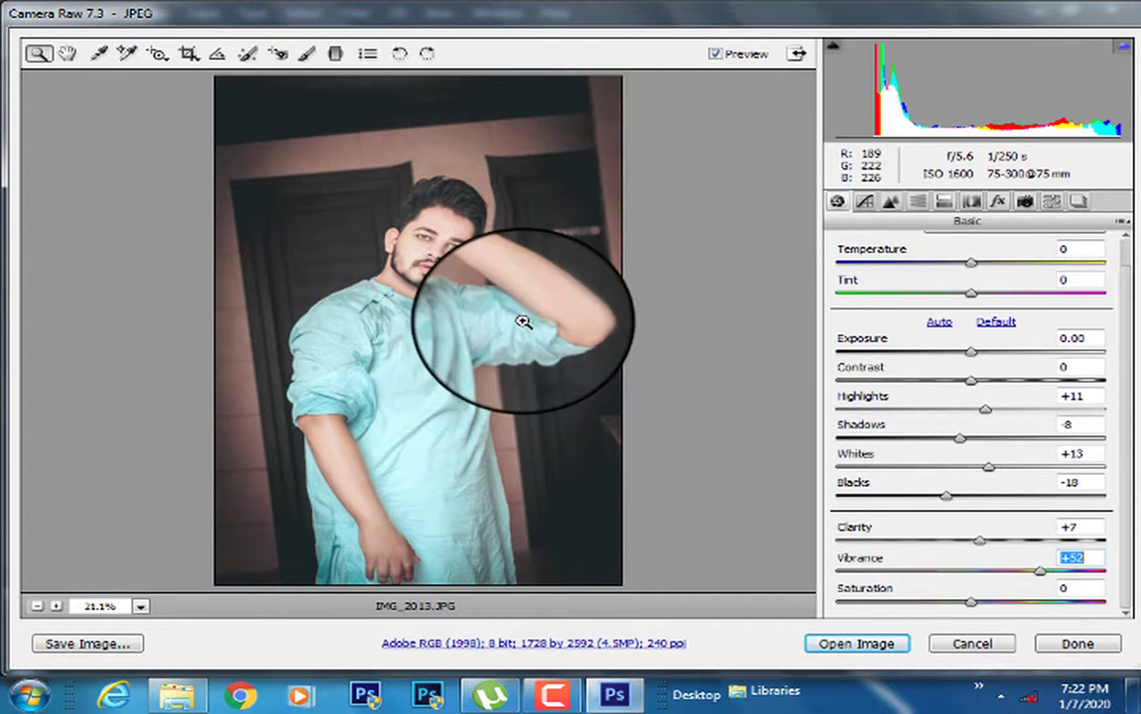
Raise the luminance of the Oranges to +10 in the HSL adjustments
click(917, 202)
mouse_move(993, 369)
mouse_down()
mouse_move(1025, 367)
mouse_move(994, 391)
mouse_up()
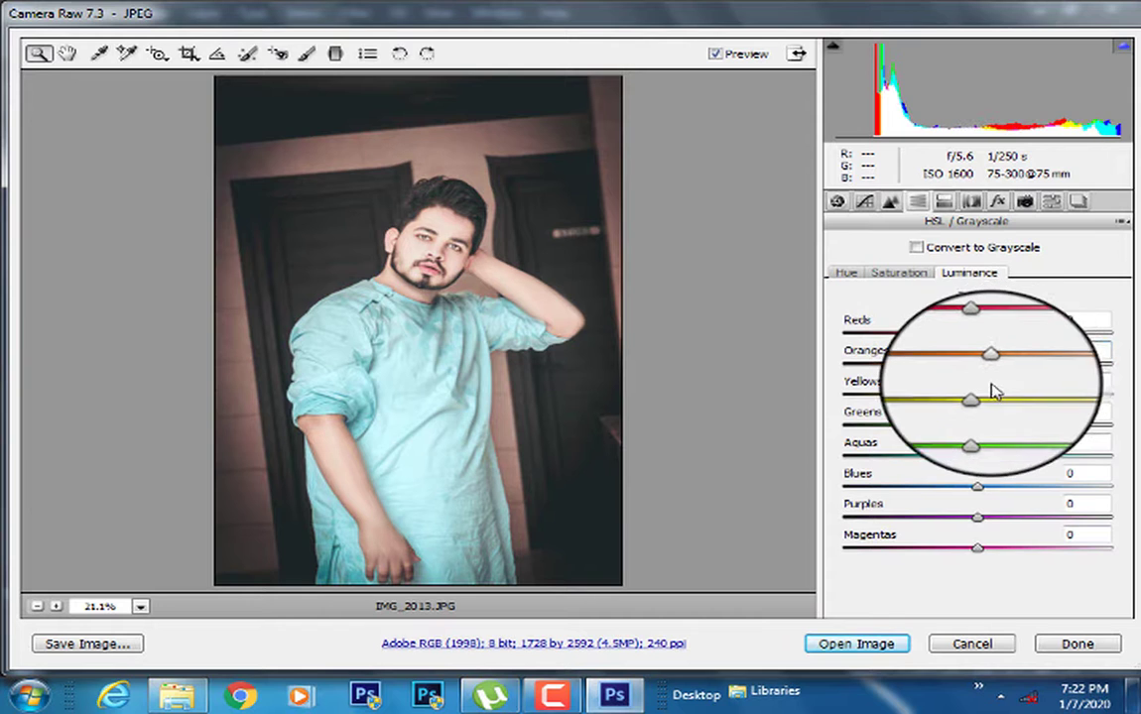
click(979, 394)
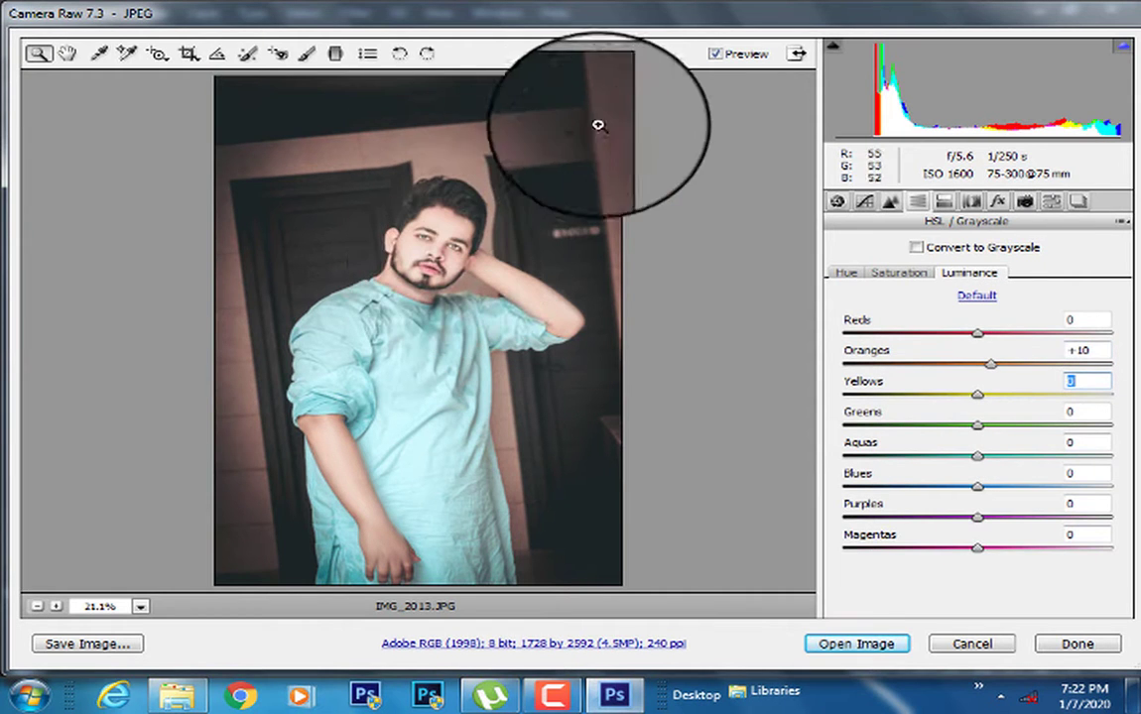
Open the Camera Raw-adjusted image in Photoshop and discard its embedded color profile
click(837, 202)
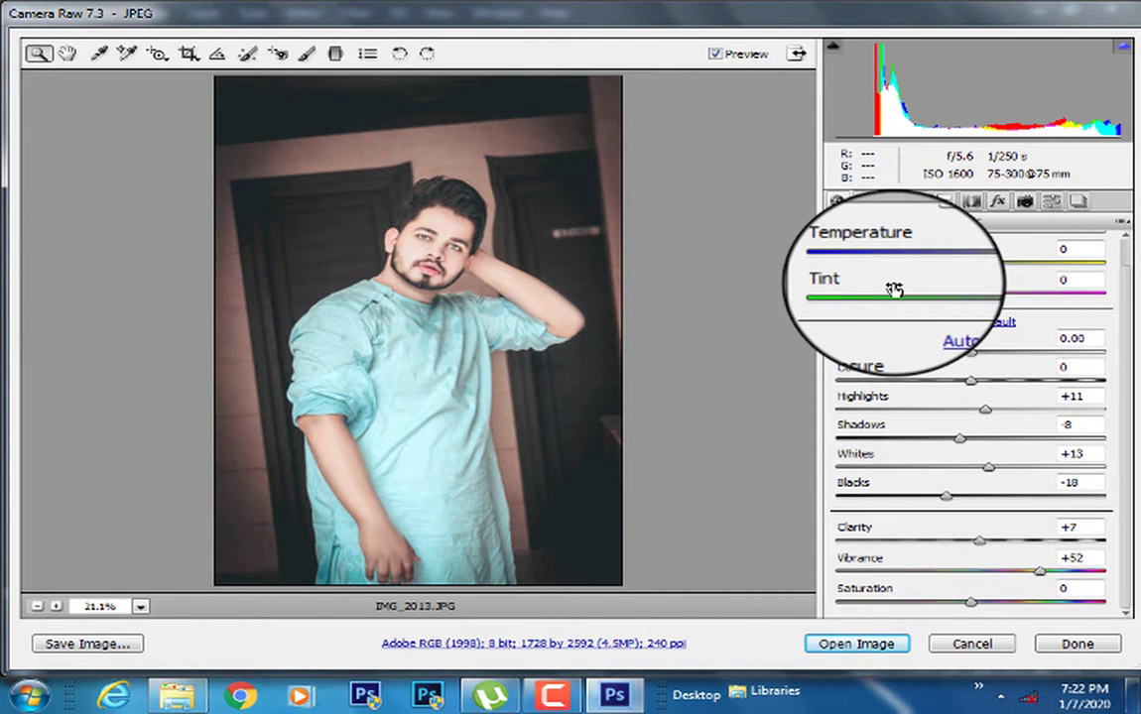
click(856, 644)
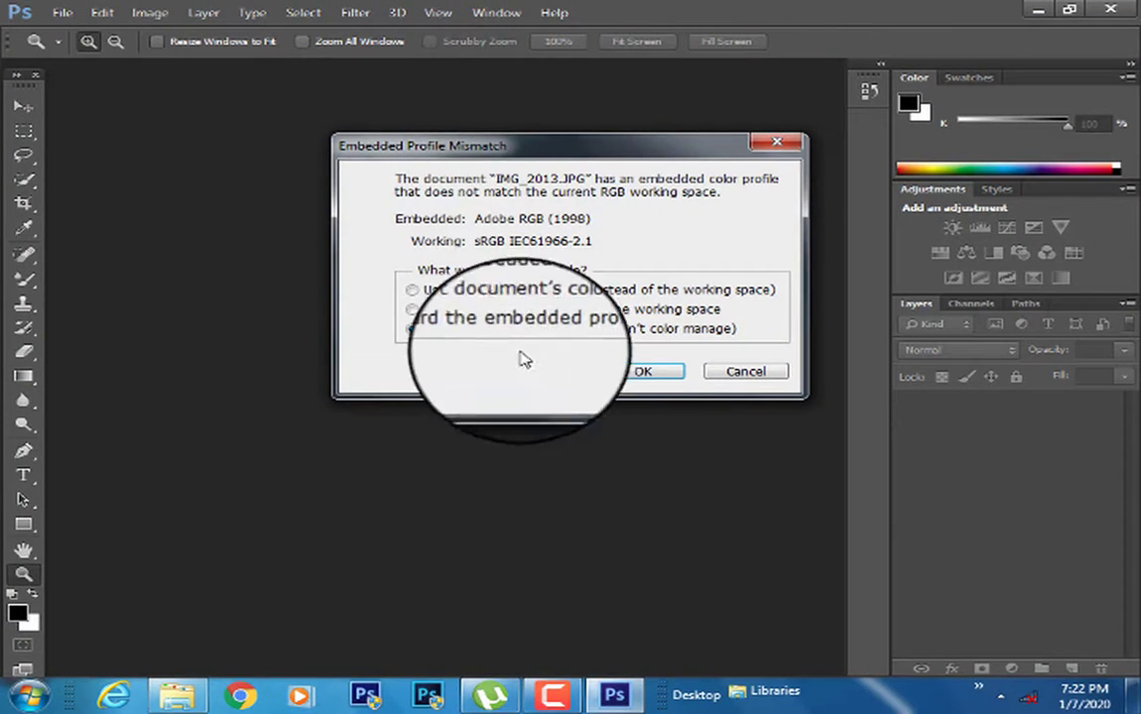
click(671, 372)
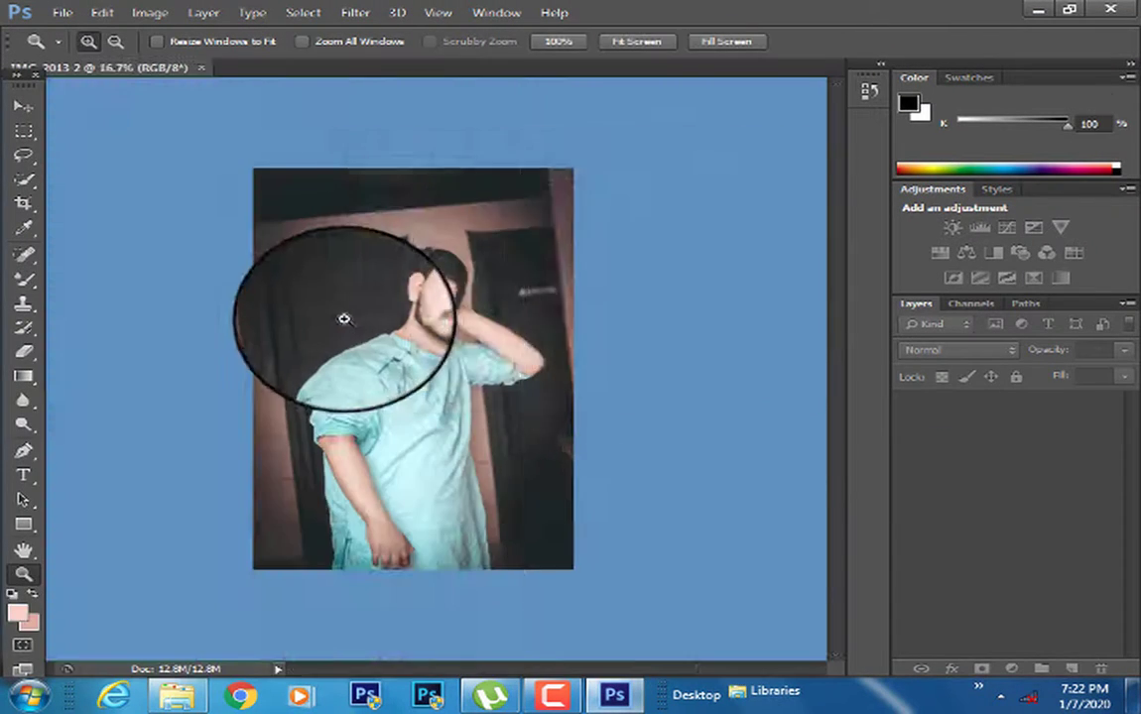
click(344, 318)
right_click(405, 311)
click(414, 375)
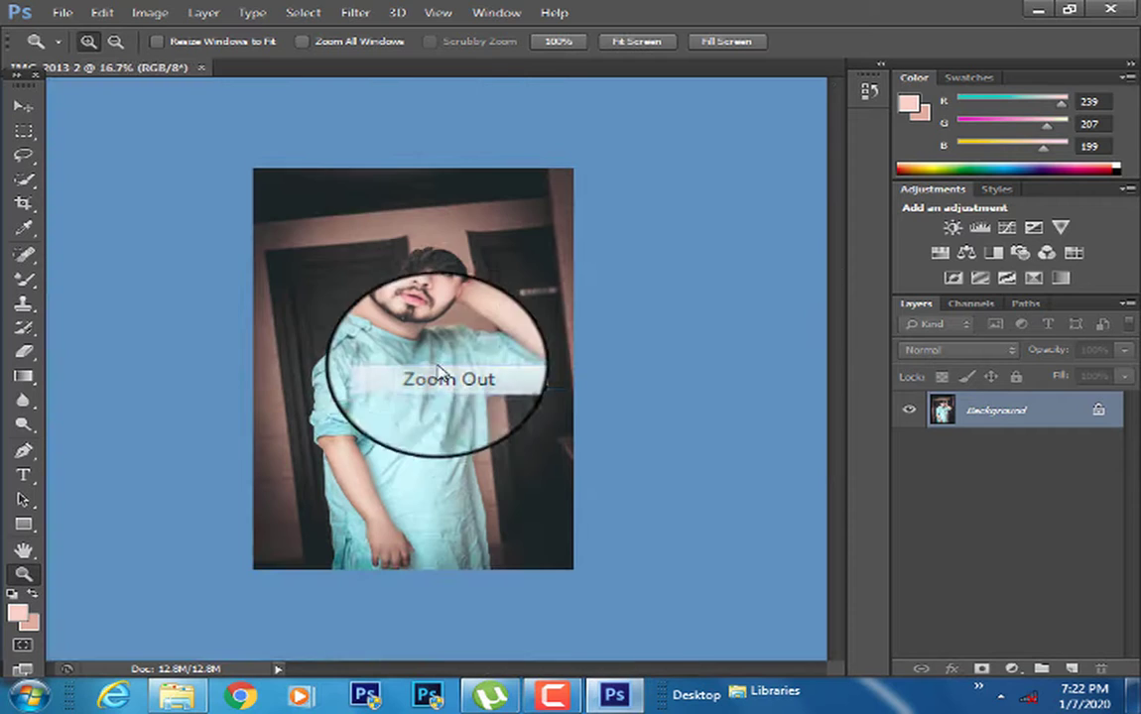
right_click(407, 320)
click(468, 423)
click(466, 408)
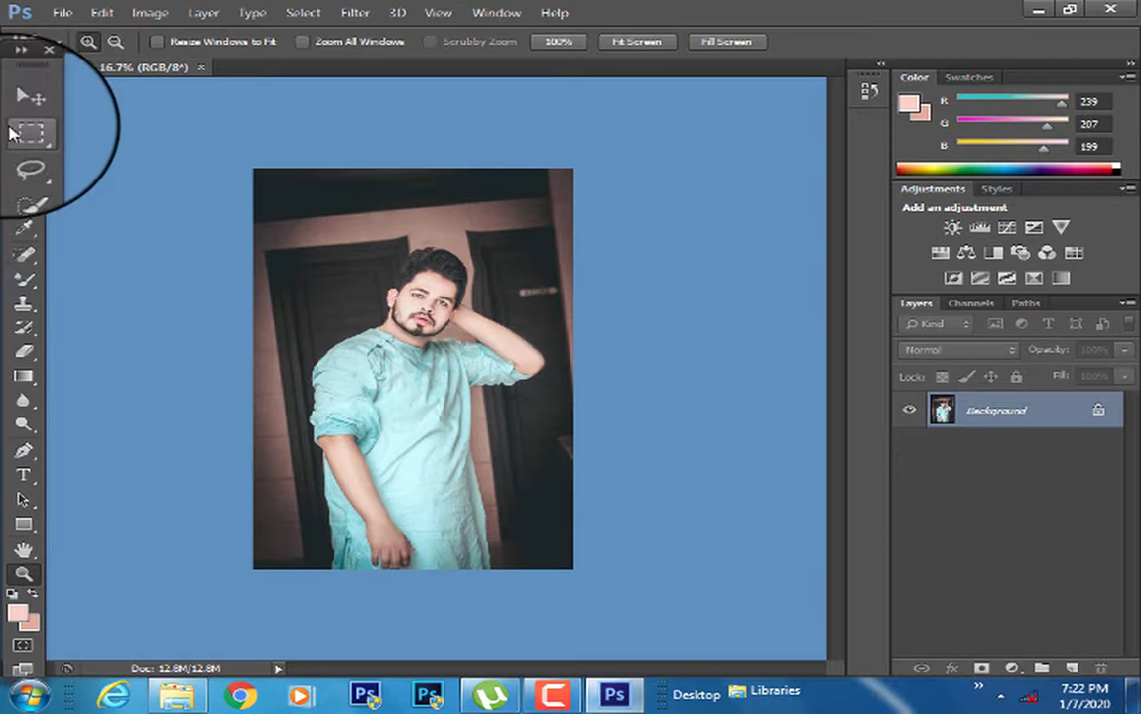
Select a rectangle slightly inside the photo's edges and invert the selection to leave a thin border selected
click(24, 132)
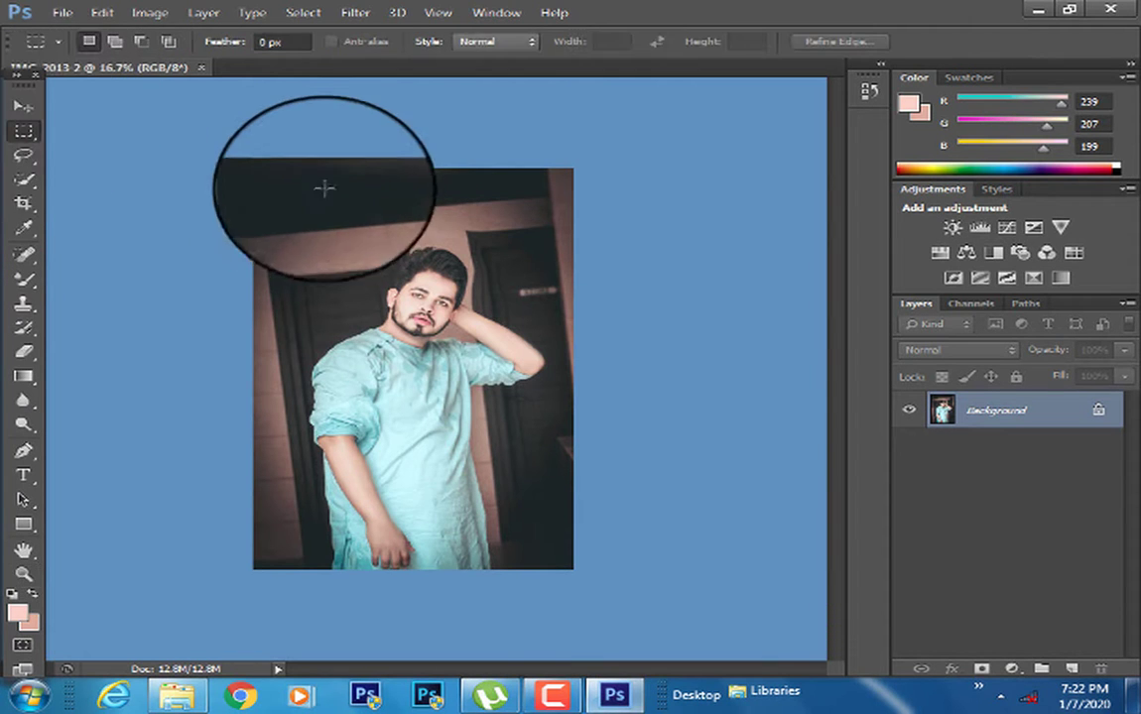
drag(260, 175, 572, 569)
right_click(464, 212)
click(507, 253)
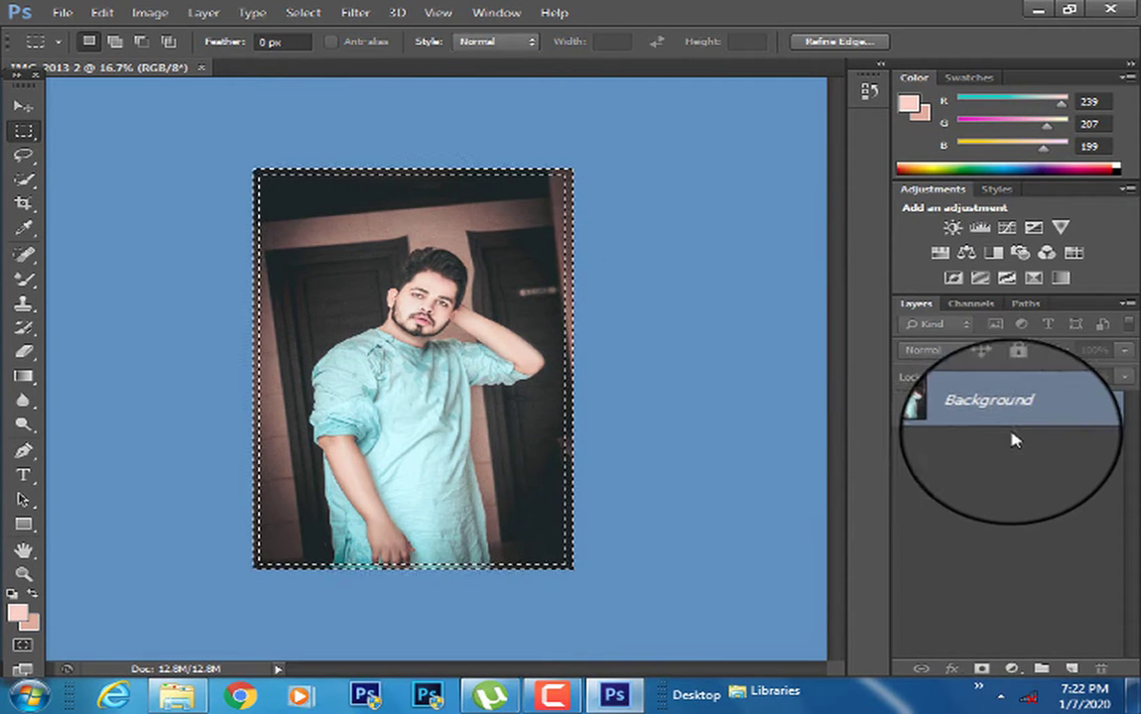
Fill the selected border with the color e6d5c9 in Normal mode at 100% opacity and deselect it
key(shift+F5)
click(561, 205)
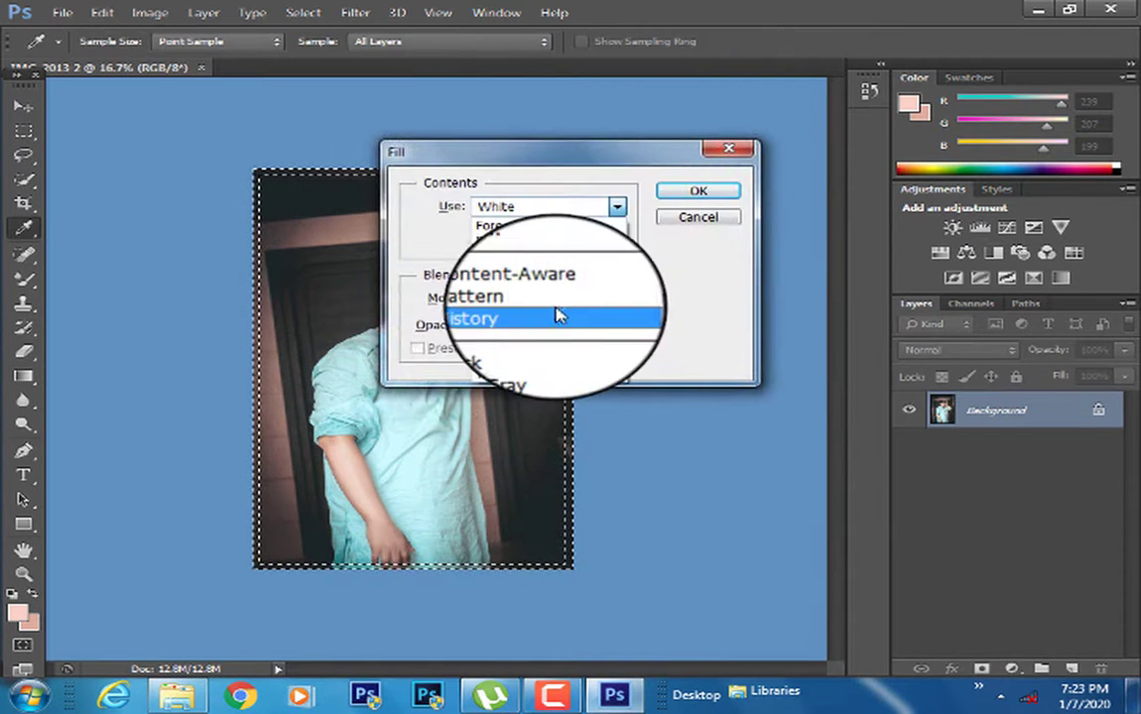
click(535, 256)
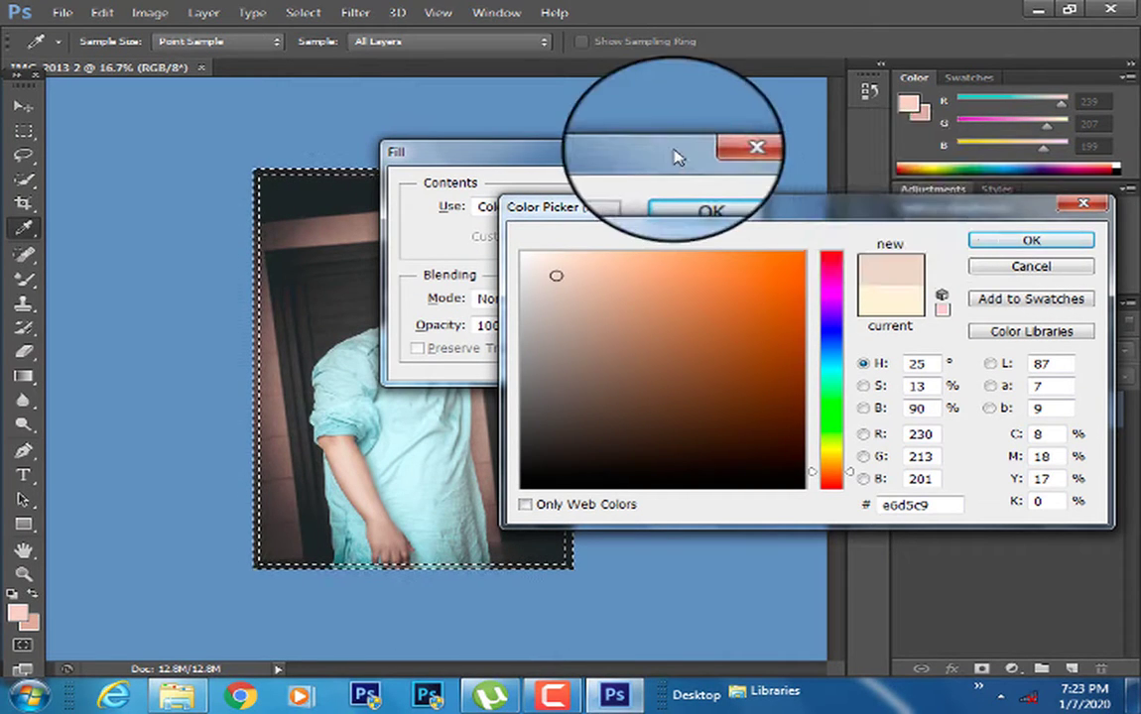
click(1051, 239)
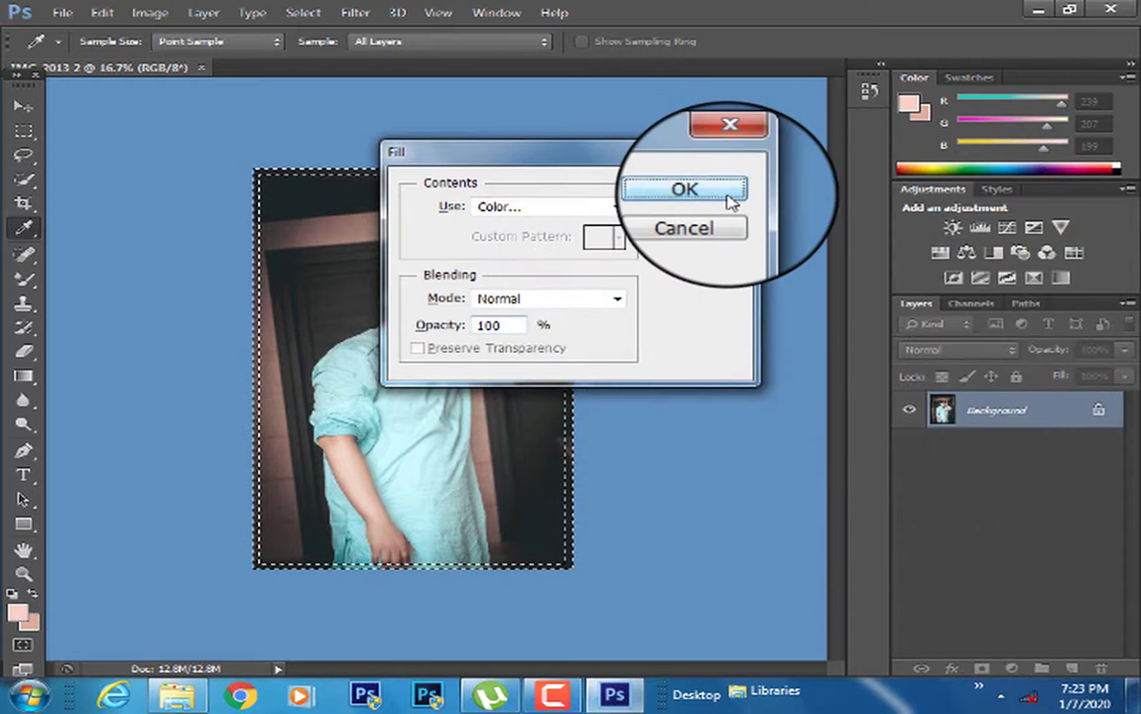
click(698, 190)
key(m)
right_click(449, 260)
click(461, 270)
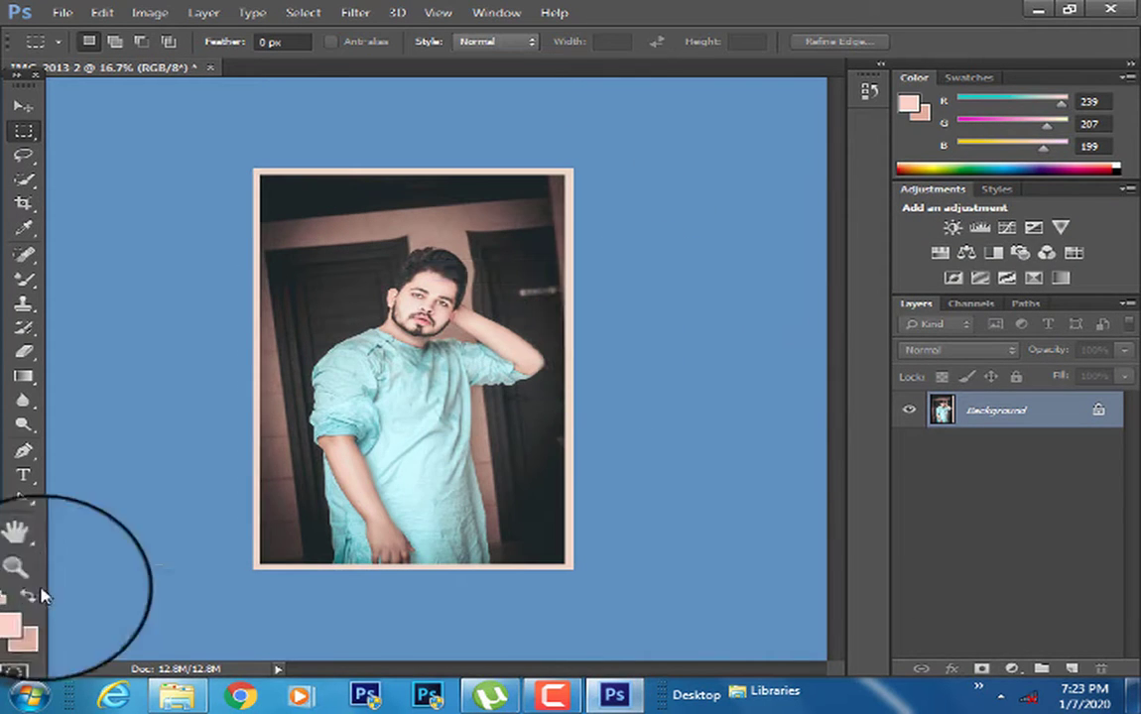
click(22, 567)
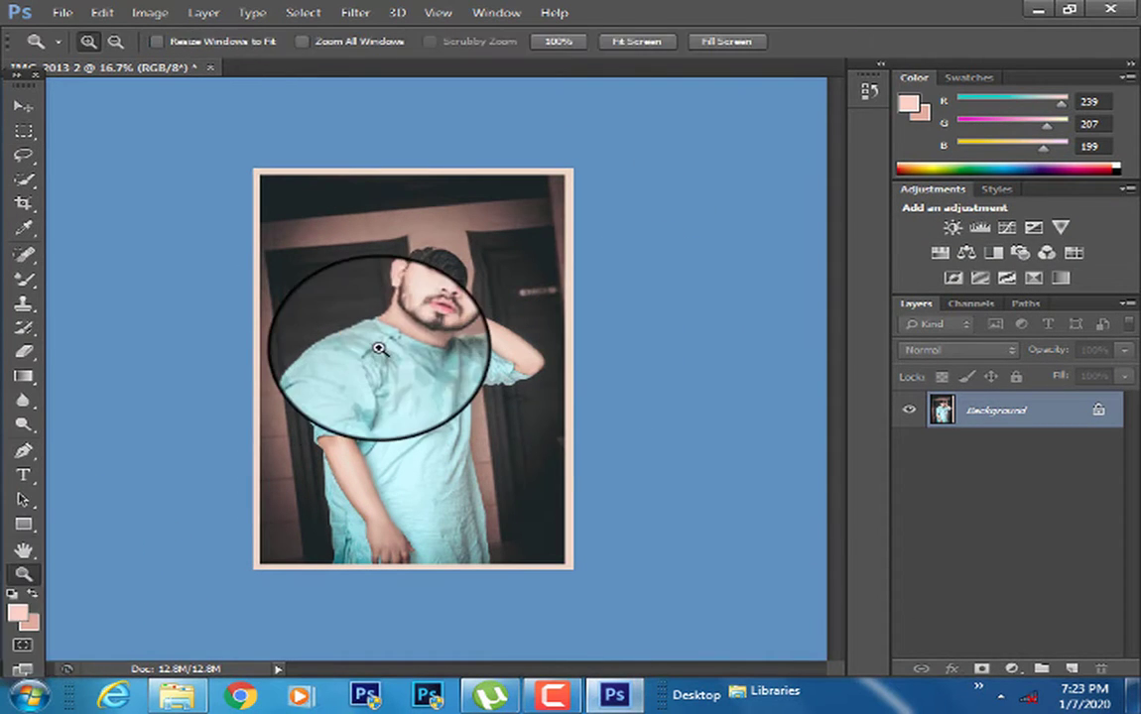
click(453, 338)
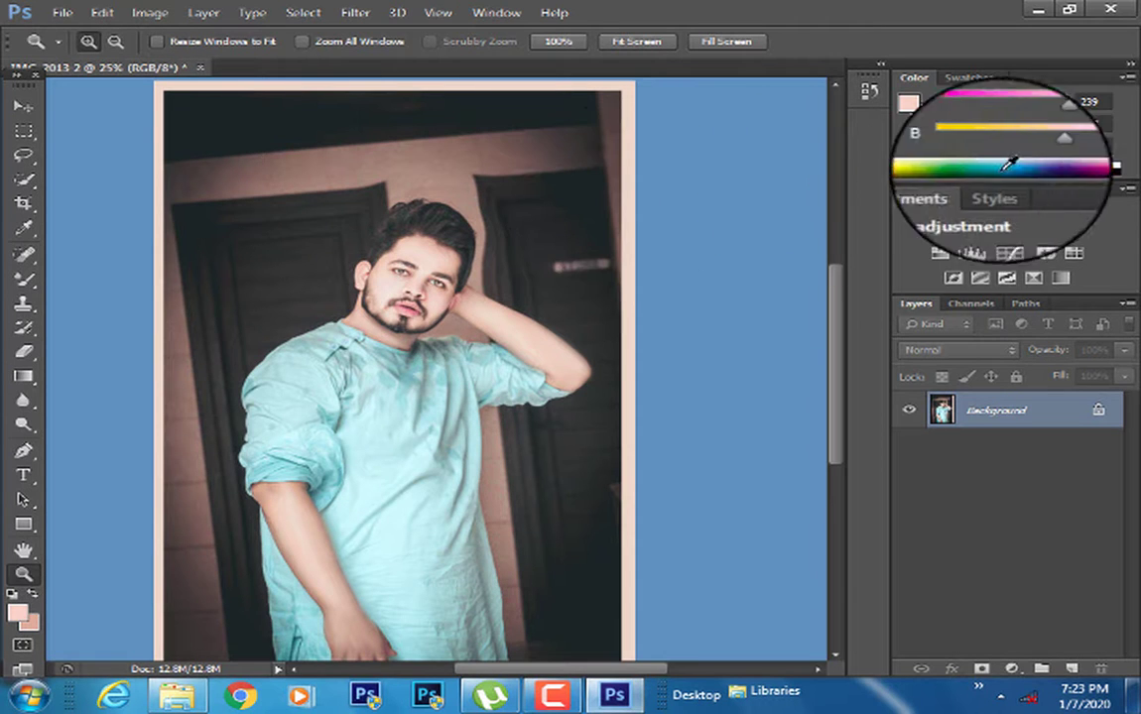
Add a Color Lookup adjustment layer with the 2Strip.look 3DLUT file and reduce its fill to 29%
click(1074, 252)
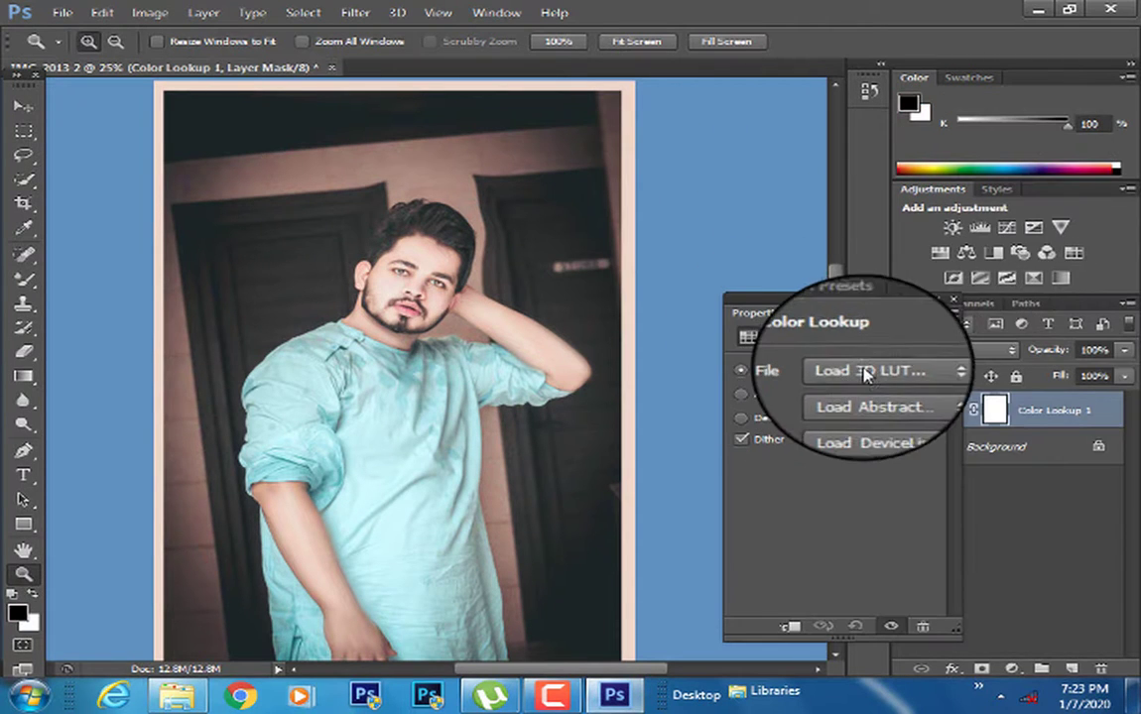
click(853, 369)
click(893, 64)
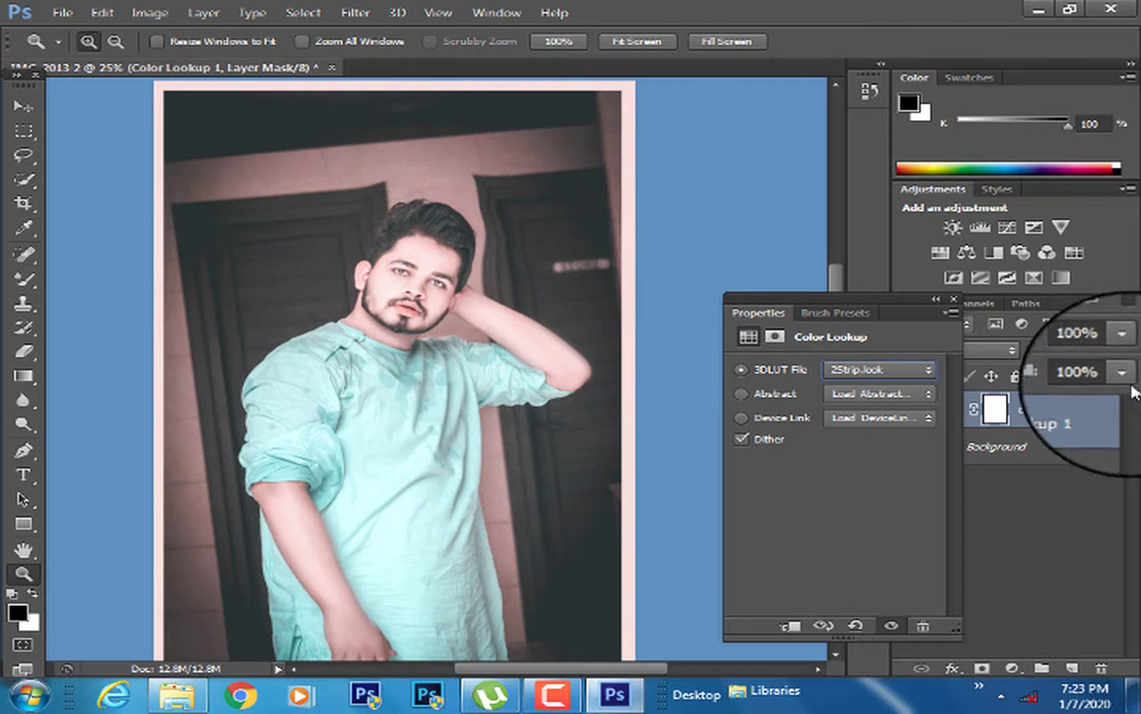
drag(1124, 376, 1044, 393)
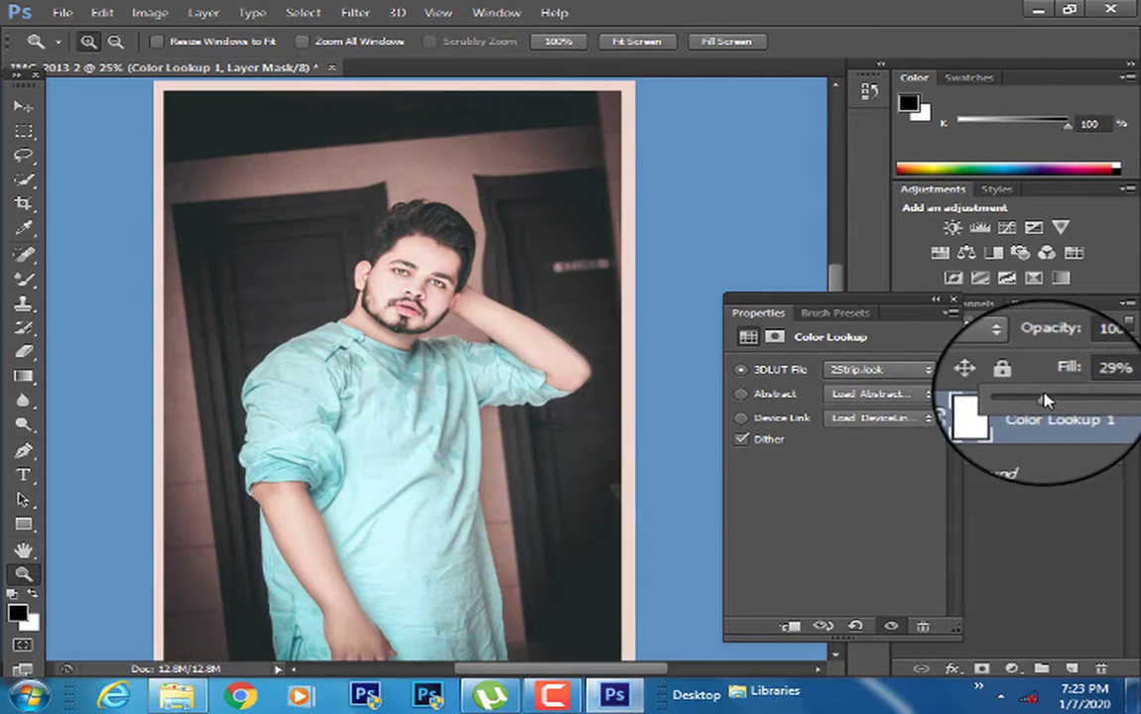
Try other 3DLUT files for the Color Lookup layer and settle on filmstock_50.3dl
click(877, 369)
click(913, 22)
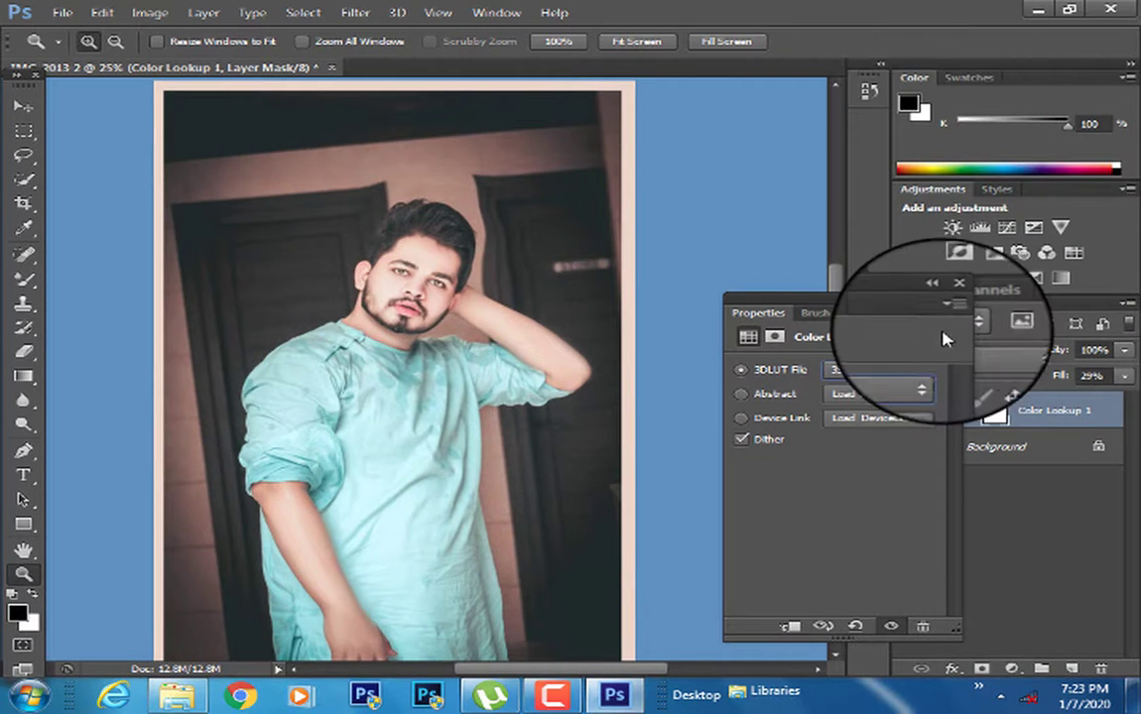
key(Down)
key(Down)
key(Down)
key(Down)
key(Down)
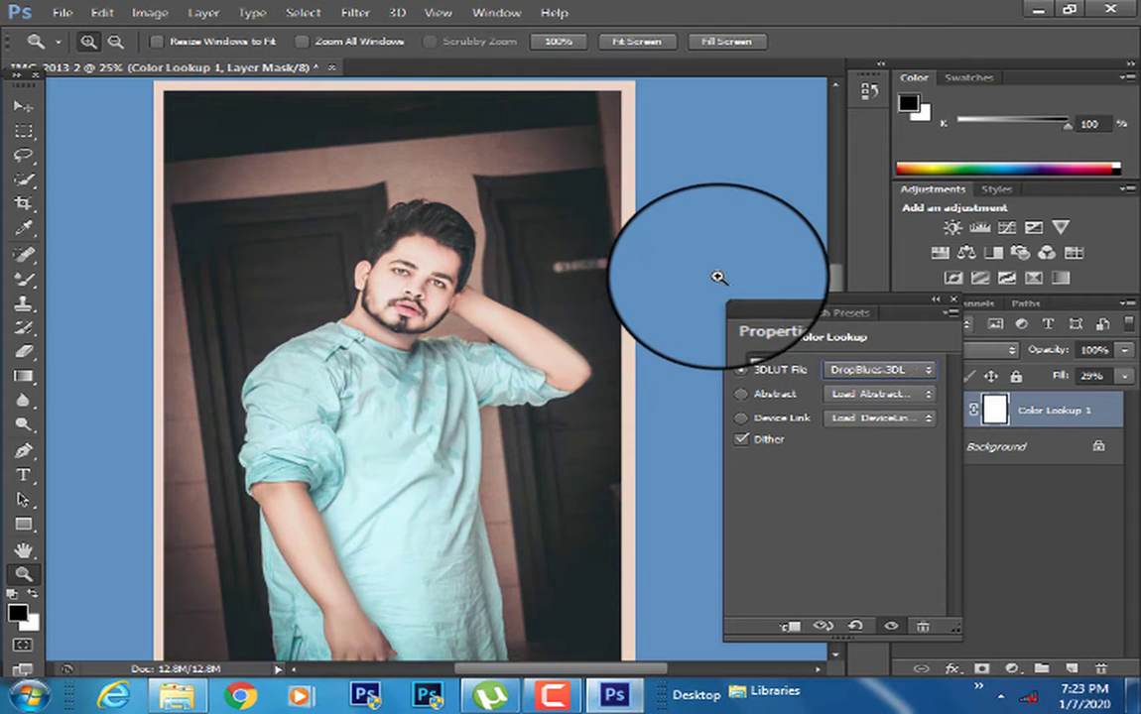
key(Down)
key(Down)
key(Down)
key(Up)
key(Down)
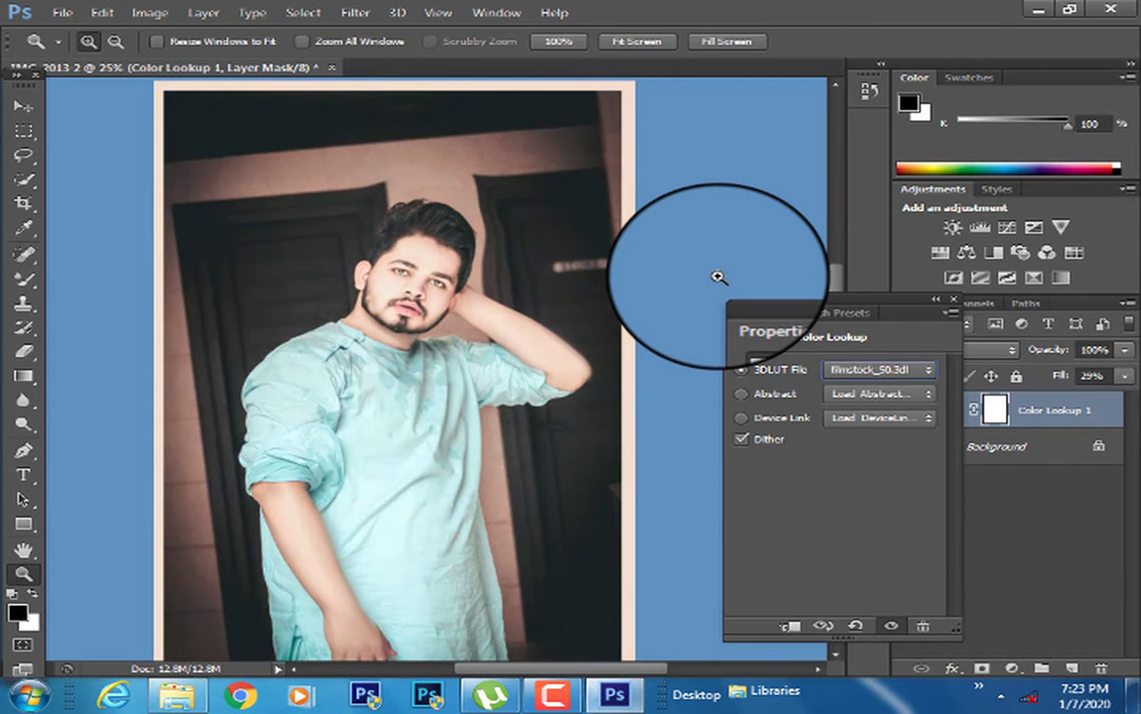
Lower the Color Lookup layer's opacity to 48% and close its properties
click(1130, 348)
drag(1099, 369, 1068, 388)
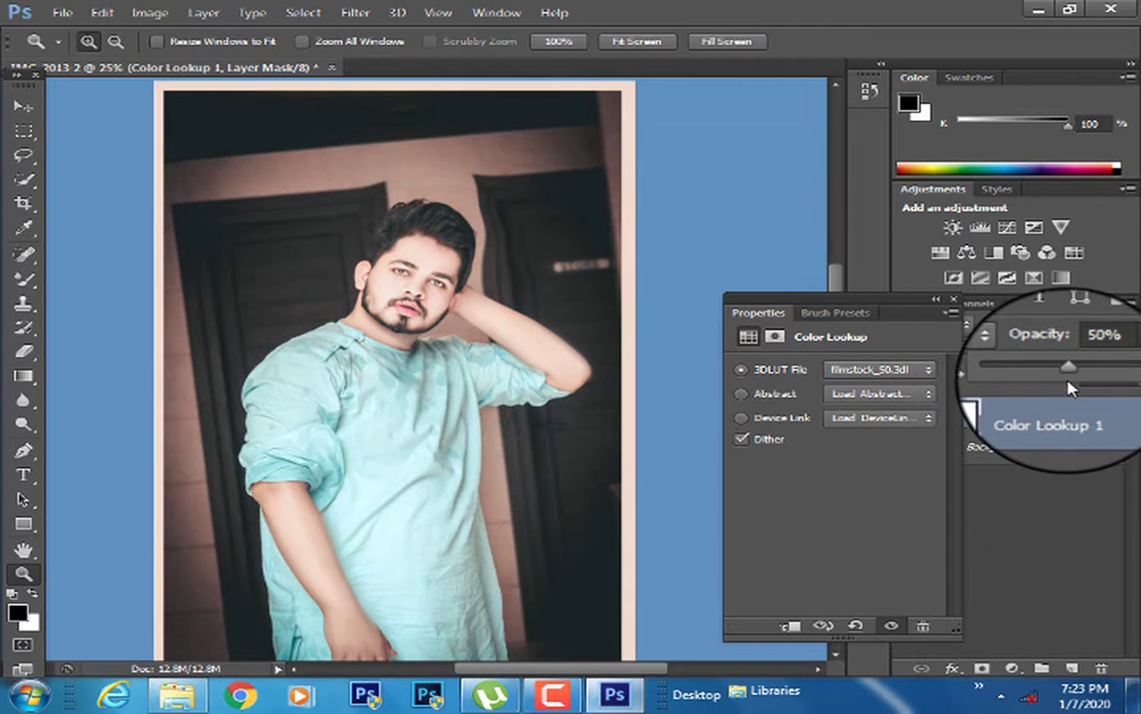
right_click(327, 238)
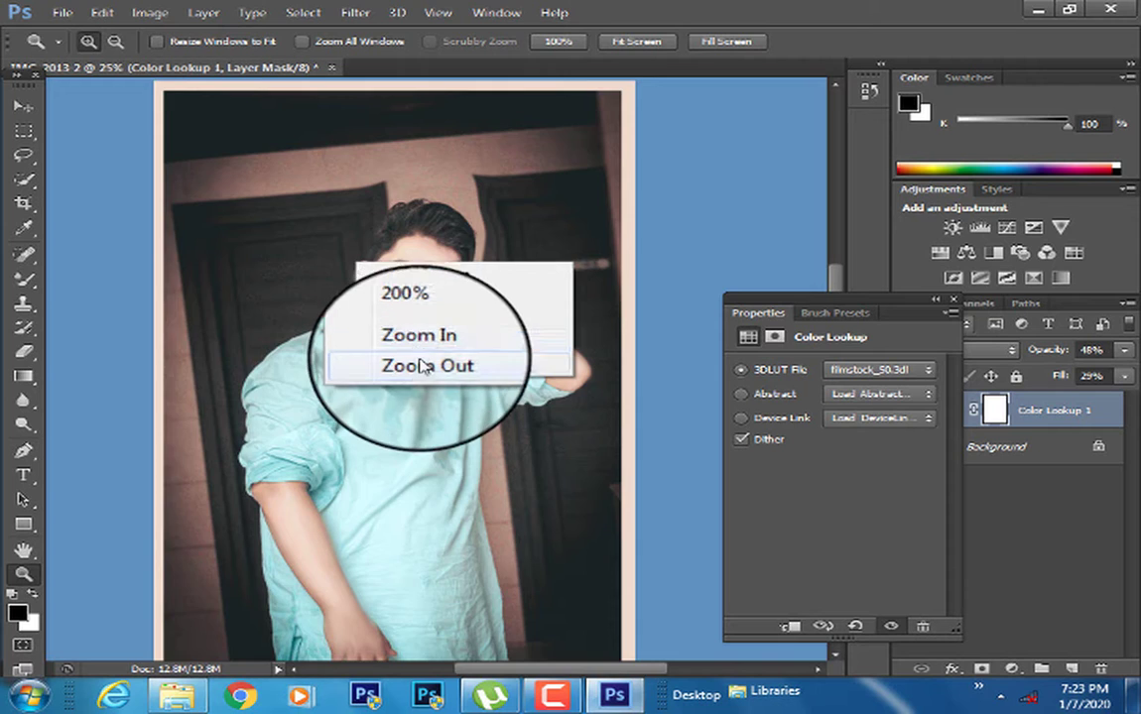
click(414, 364)
click(420, 359)
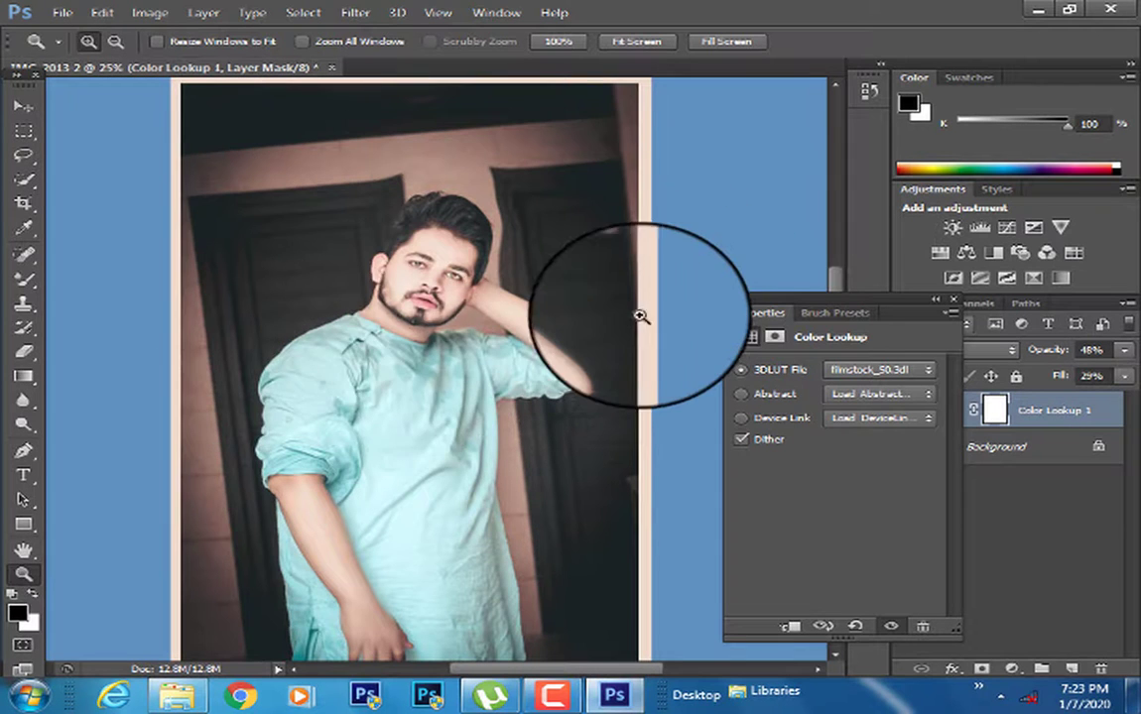
click(953, 298)
right_click(375, 256)
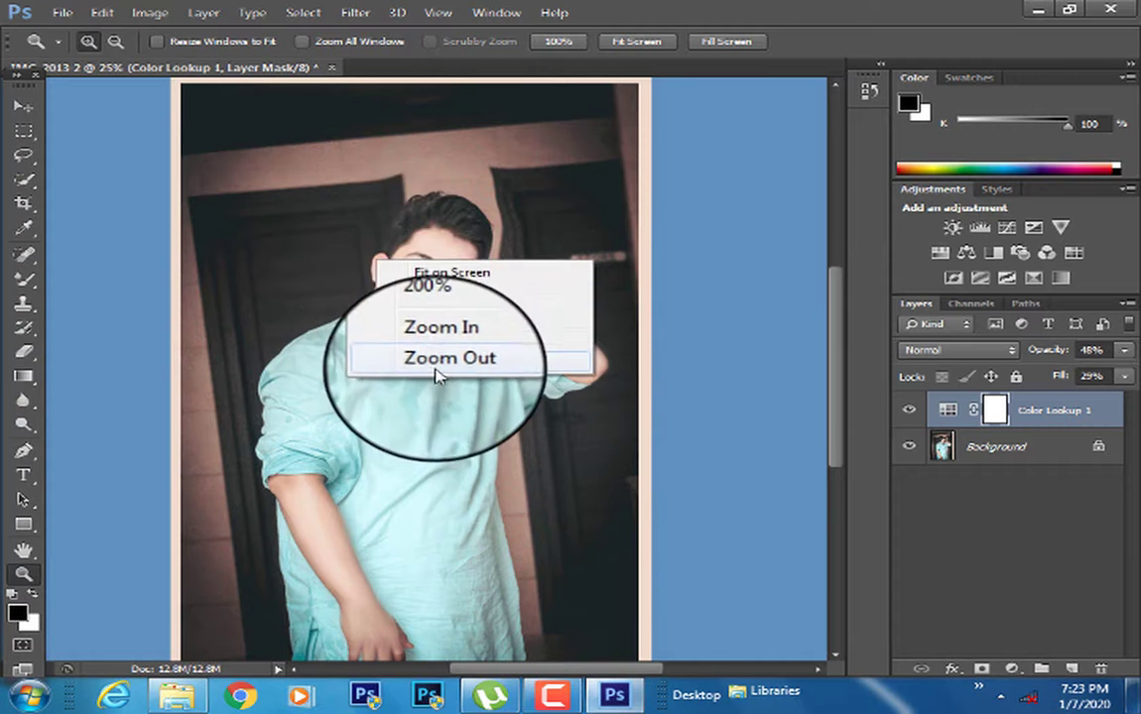
click(437, 369)
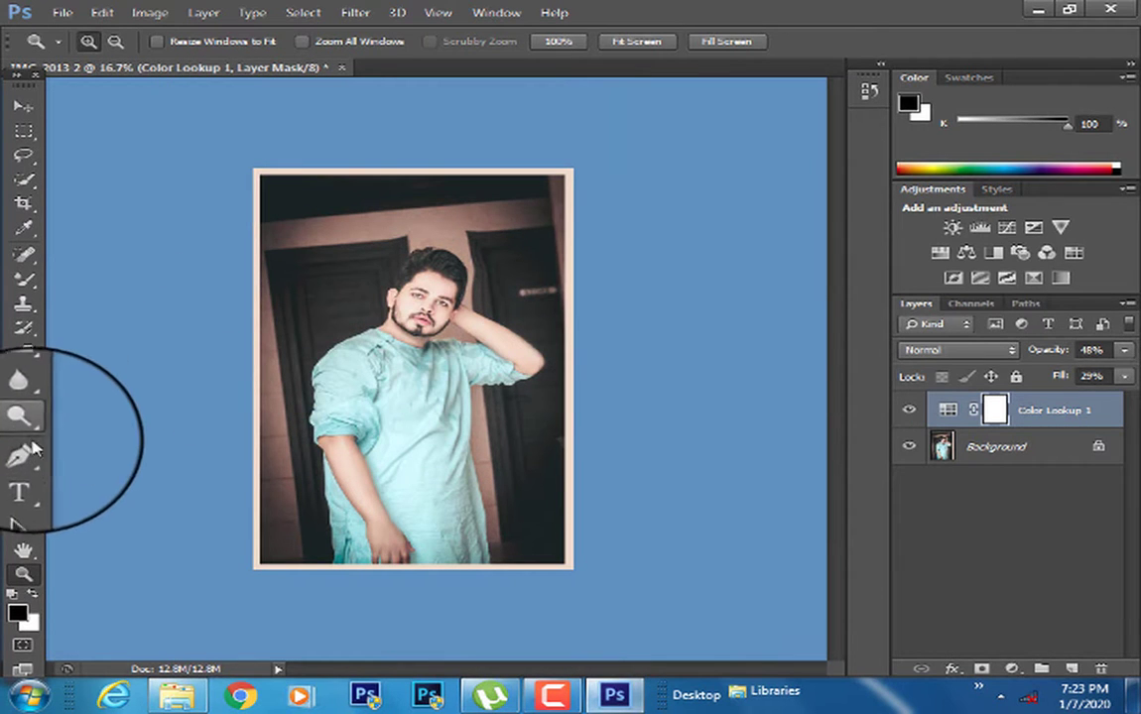
Create a text box across the man's torso and set the text color to white
click(24, 477)
drag(313, 323, 554, 503)
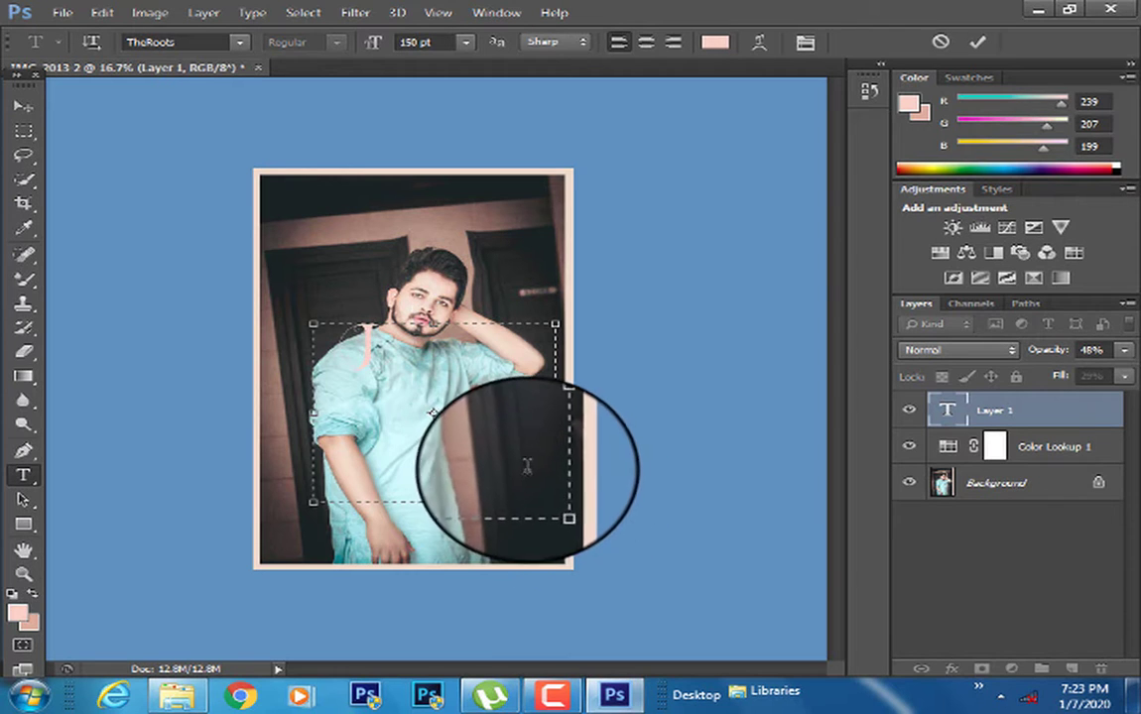
click(13, 595)
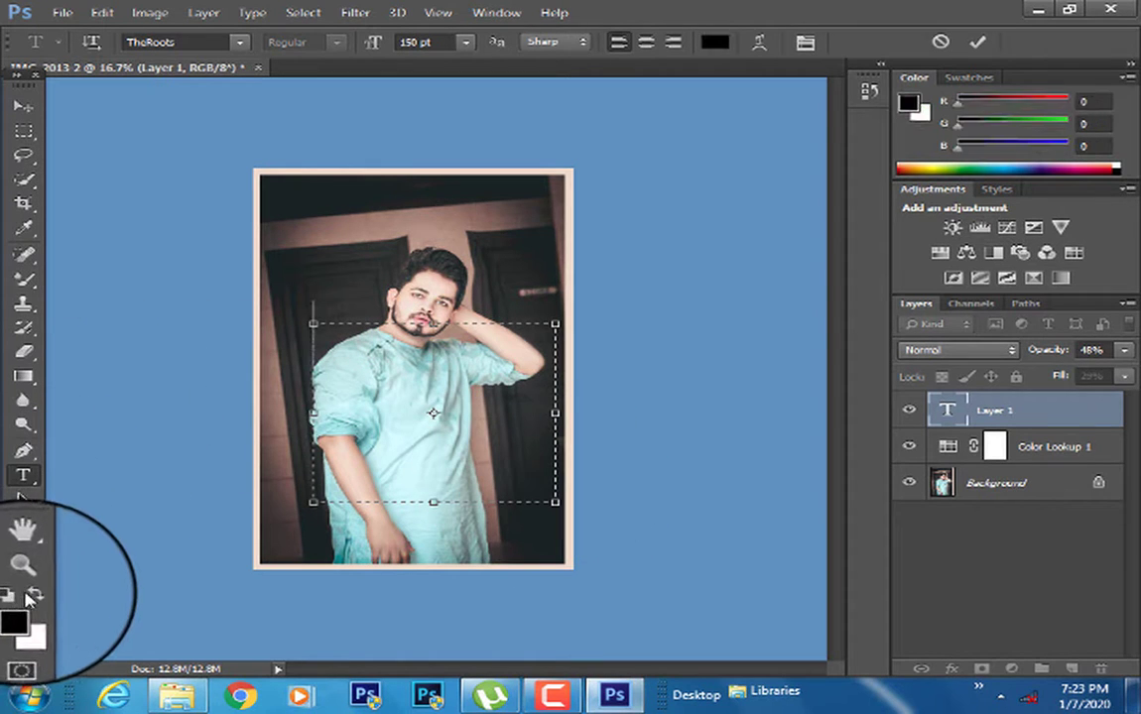
click(41, 594)
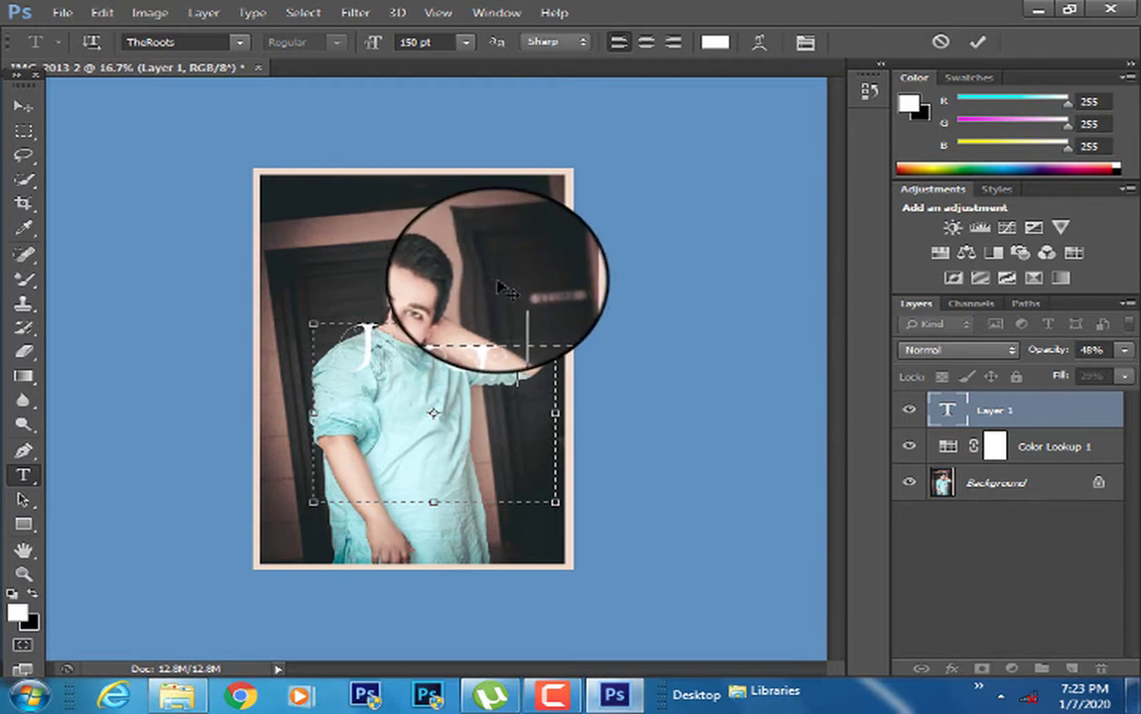
Enter the short name caption at 72 pt and move it to the dark area above the man's head
click(465, 42)
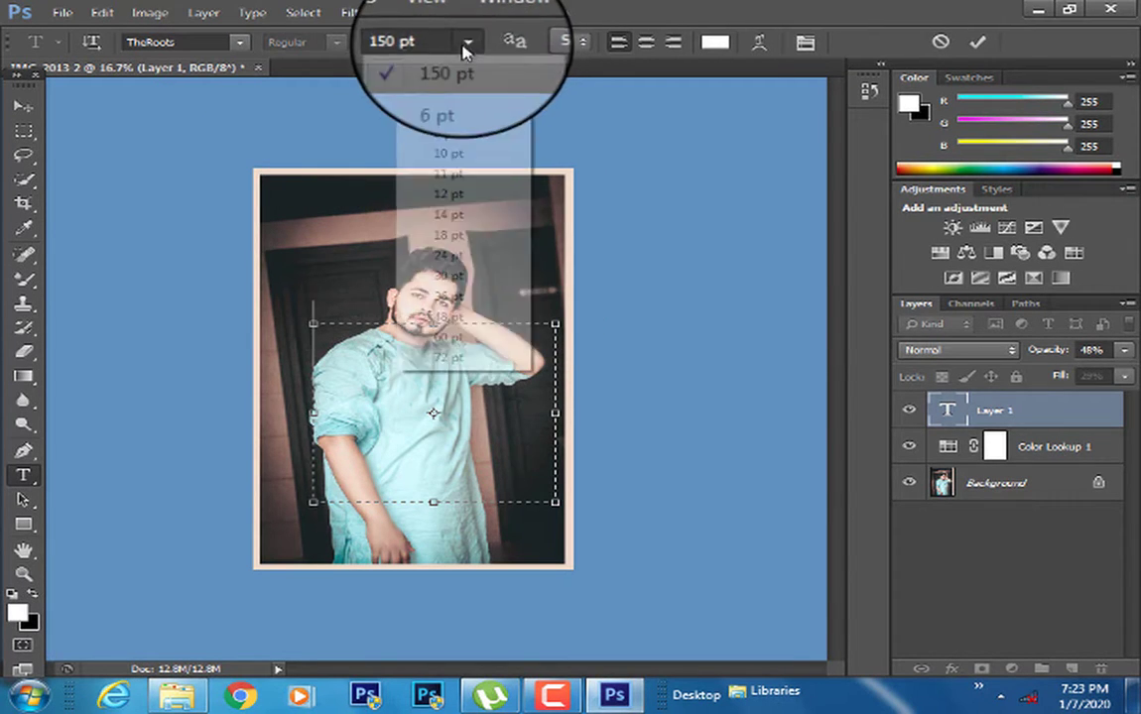
click(462, 362)
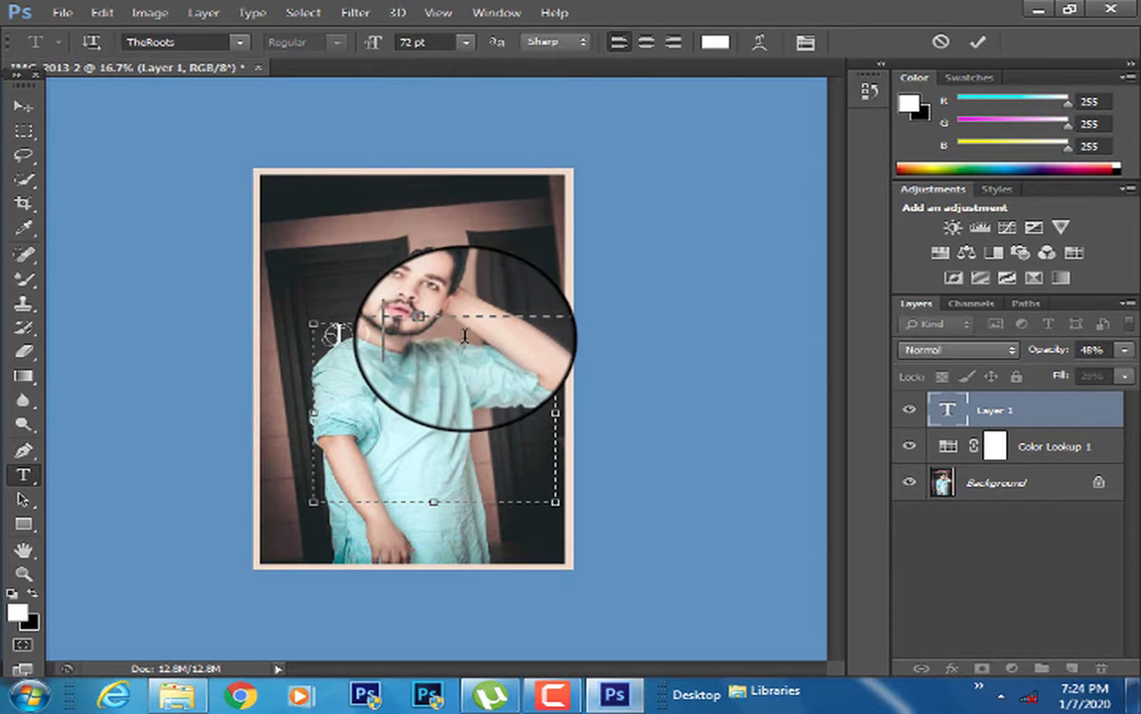
click(24, 105)
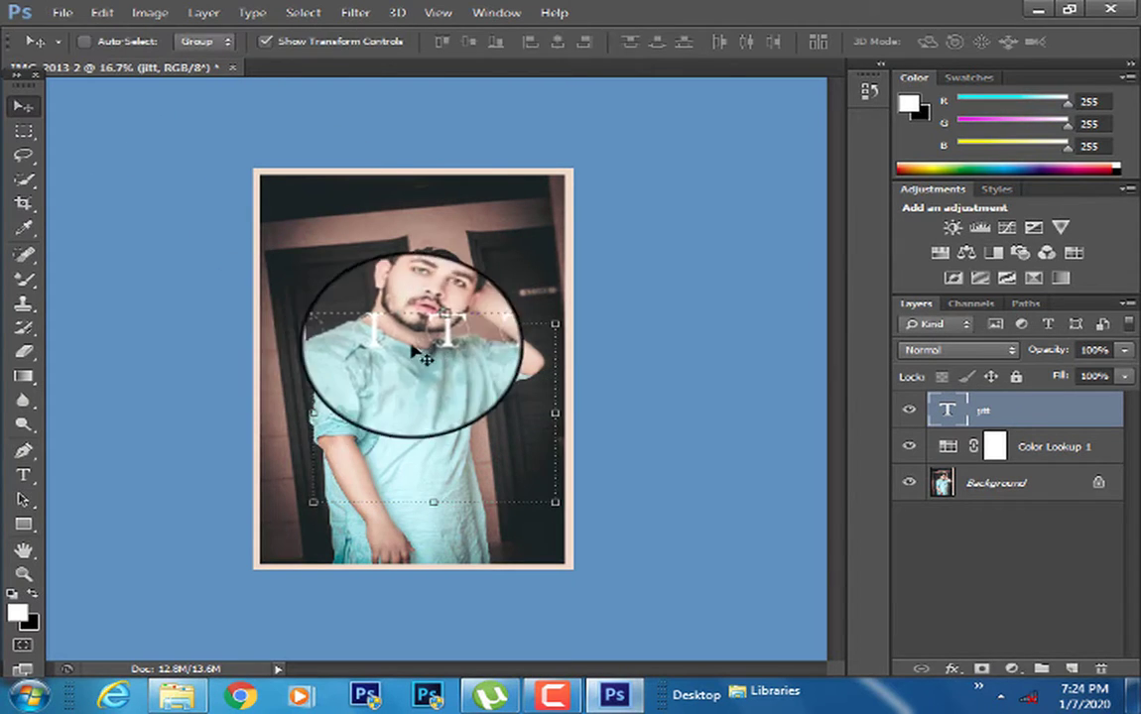
drag(416, 354, 418, 204)
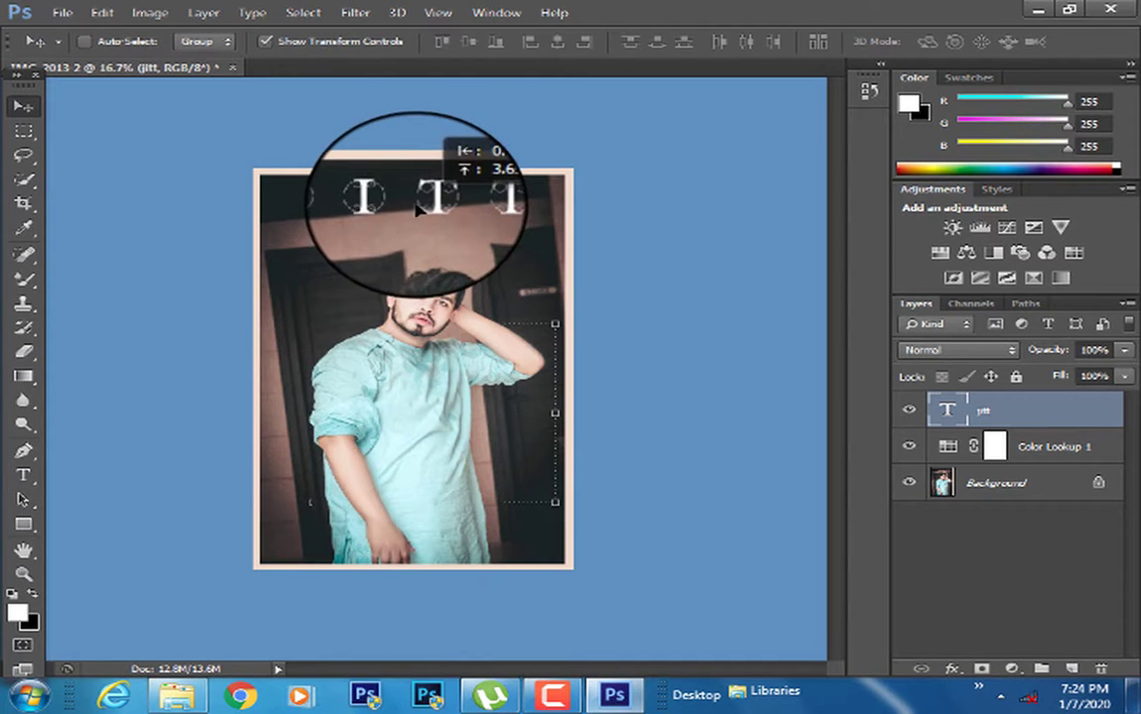
Try the caption in Trebuchet MS, University, WRESTLEMANIA and MingLiU-ExtB, and dismiss the program error
click(24, 477)
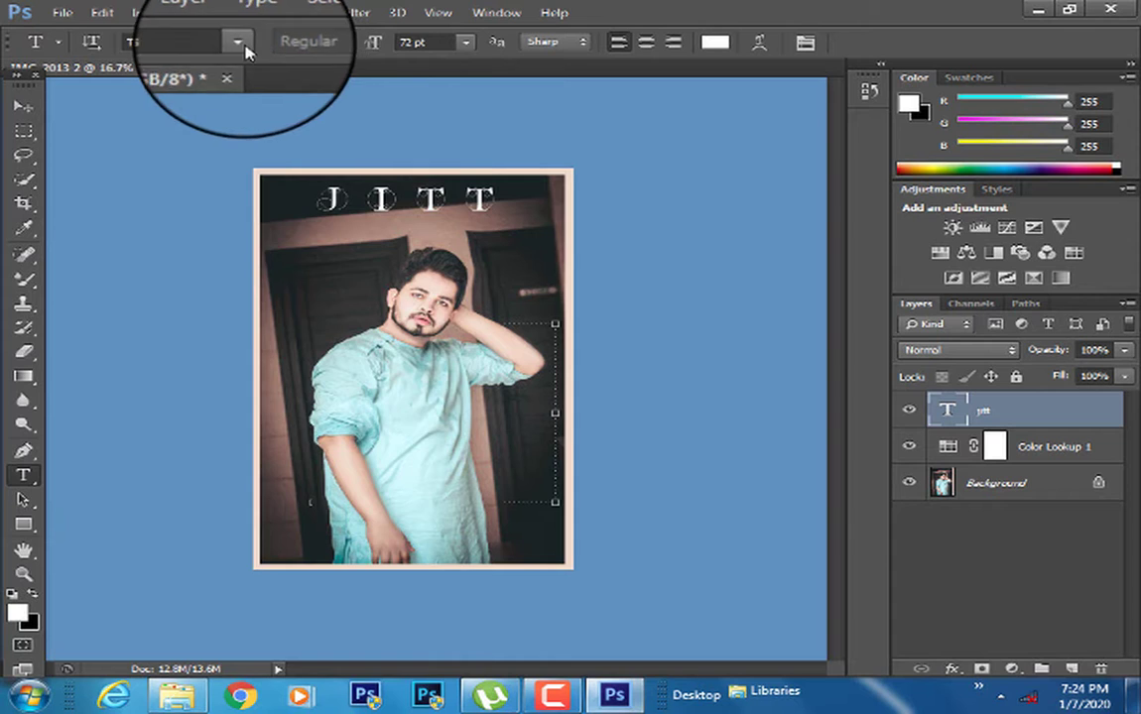
click(241, 45)
click(365, 76)
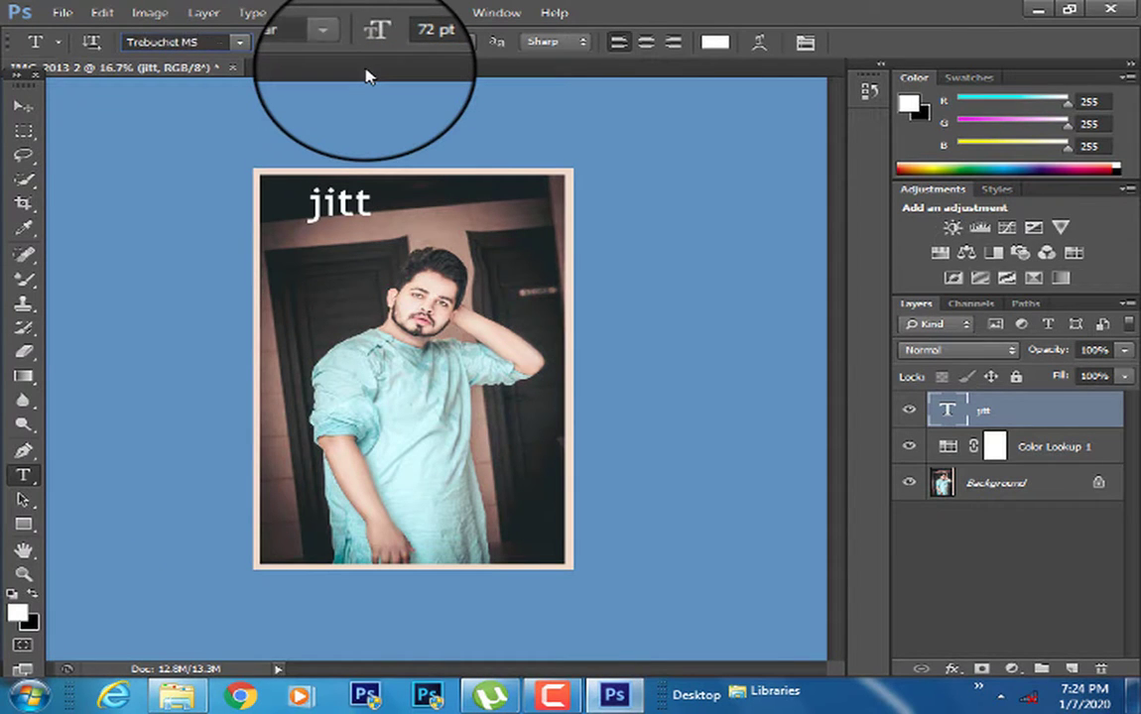
click(239, 42)
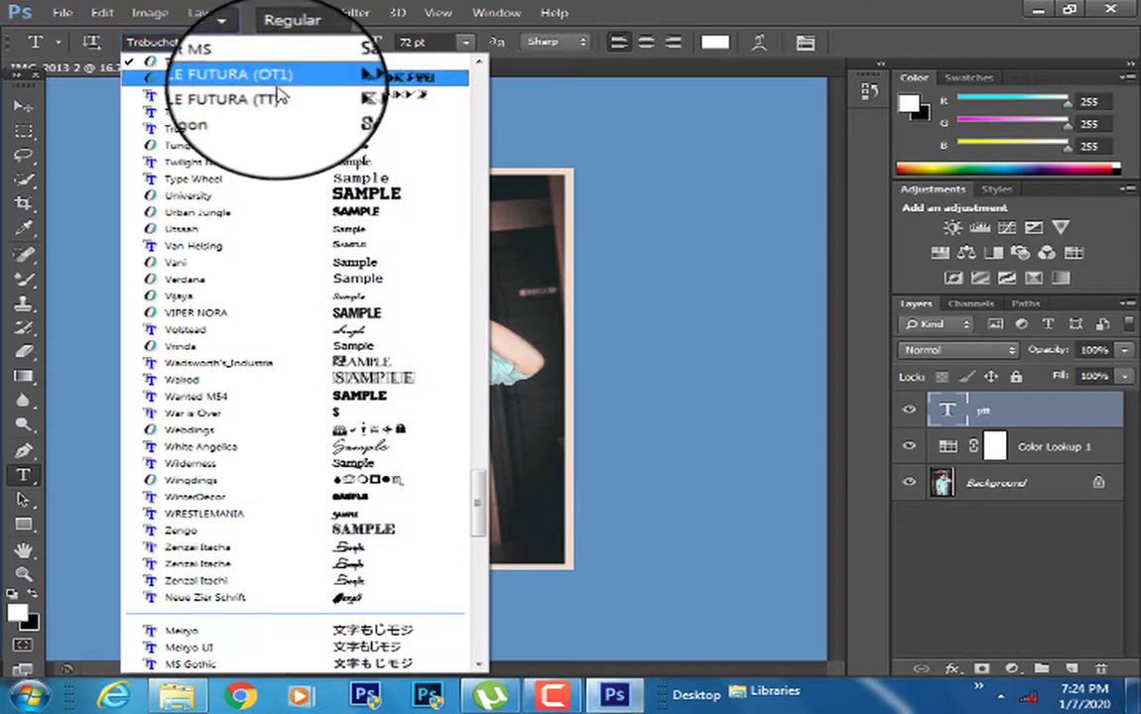
click(304, 150)
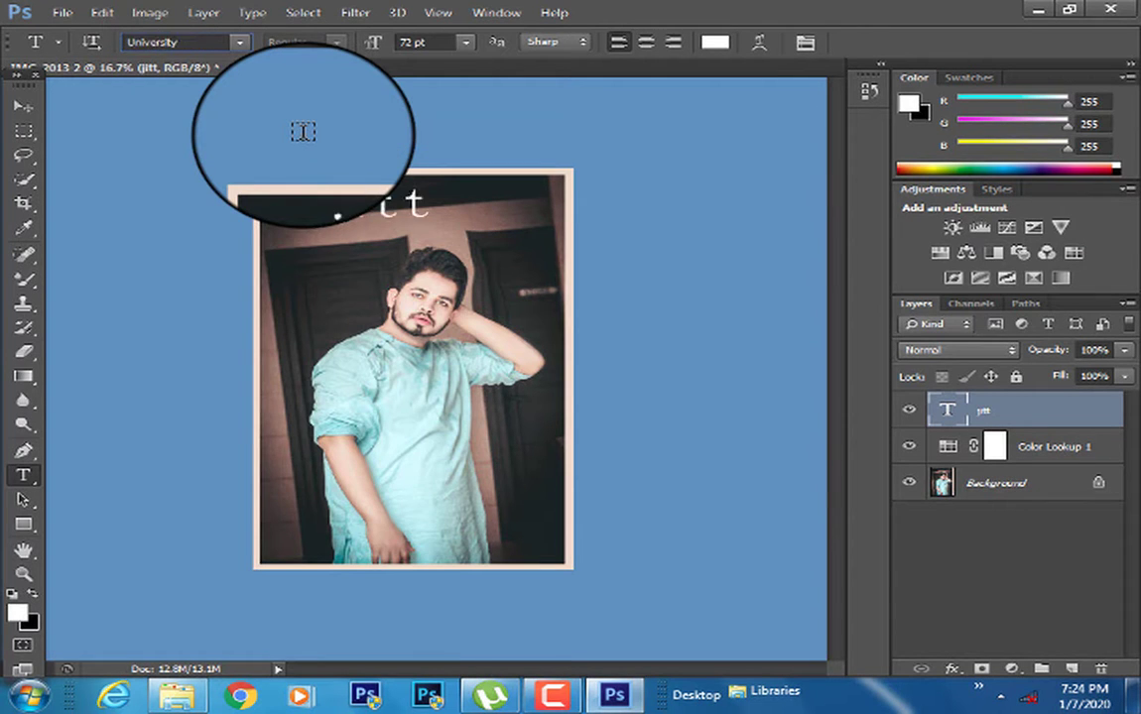
key(Down)
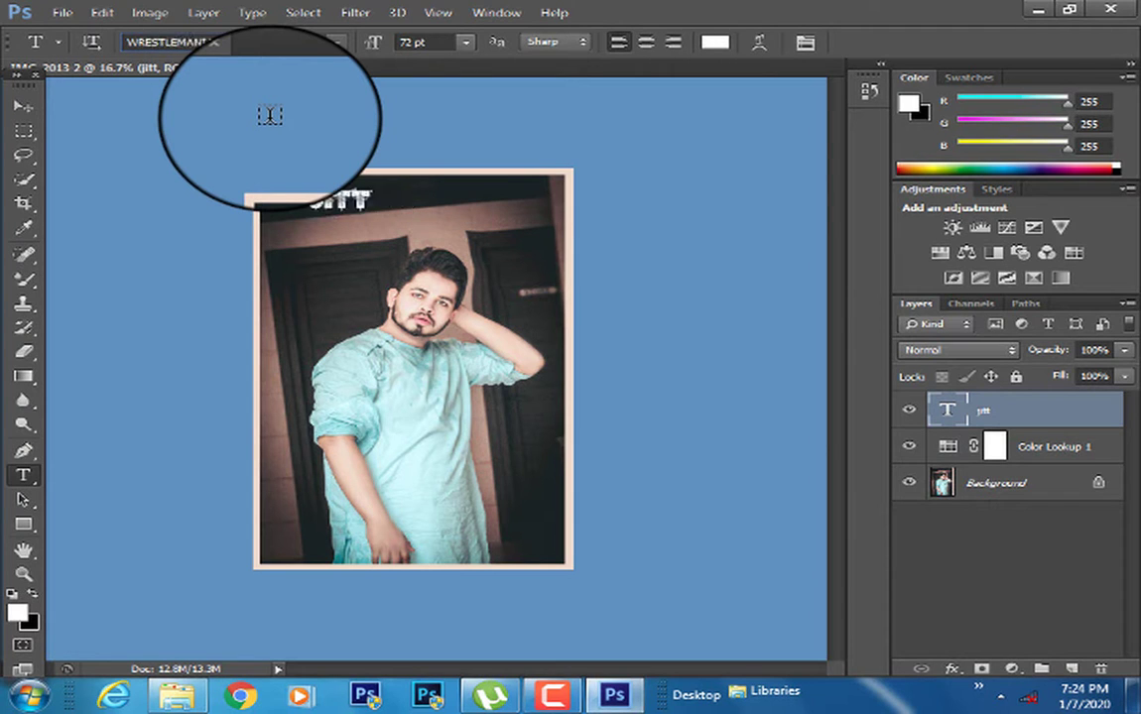
key(Down)
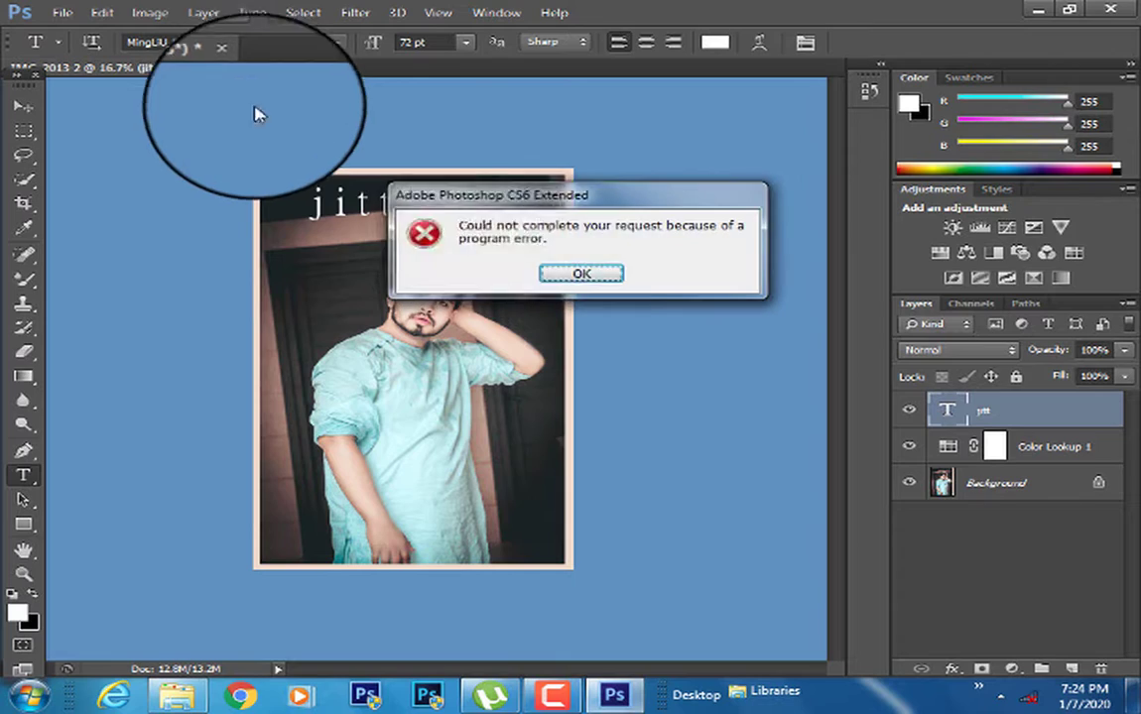
click(575, 273)
Try the caption in the GrindAndDeath_Demo and Lato fonts
click(238, 43)
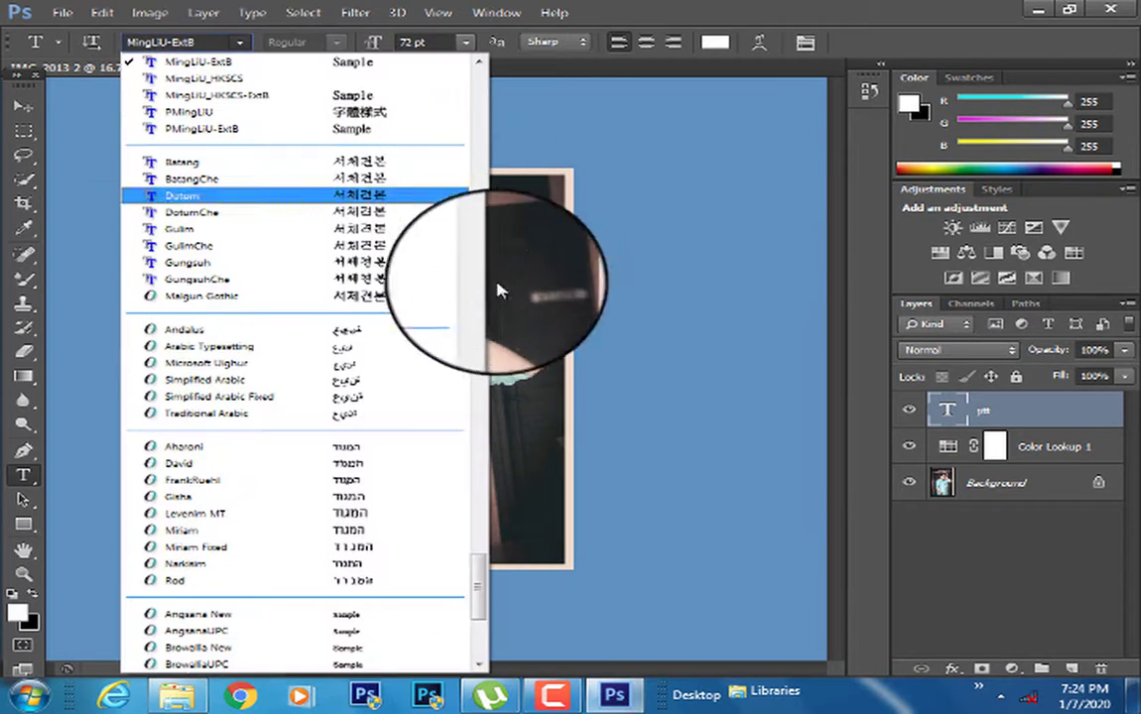
drag(475, 577, 453, 237)
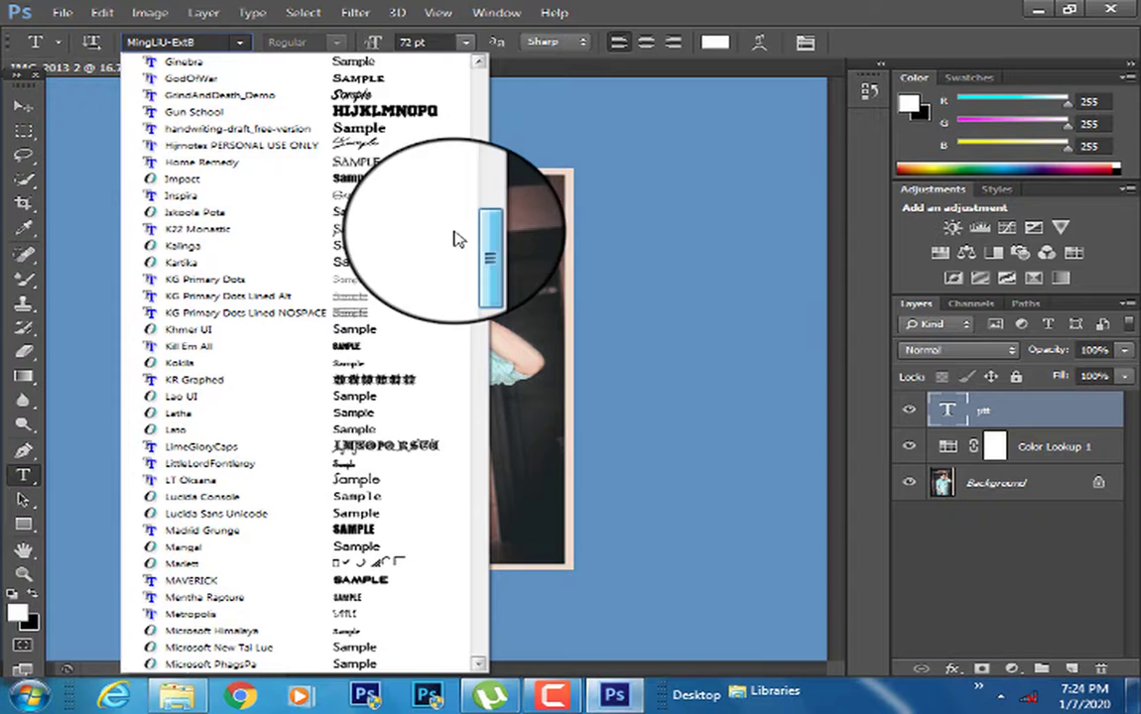
click(377, 79)
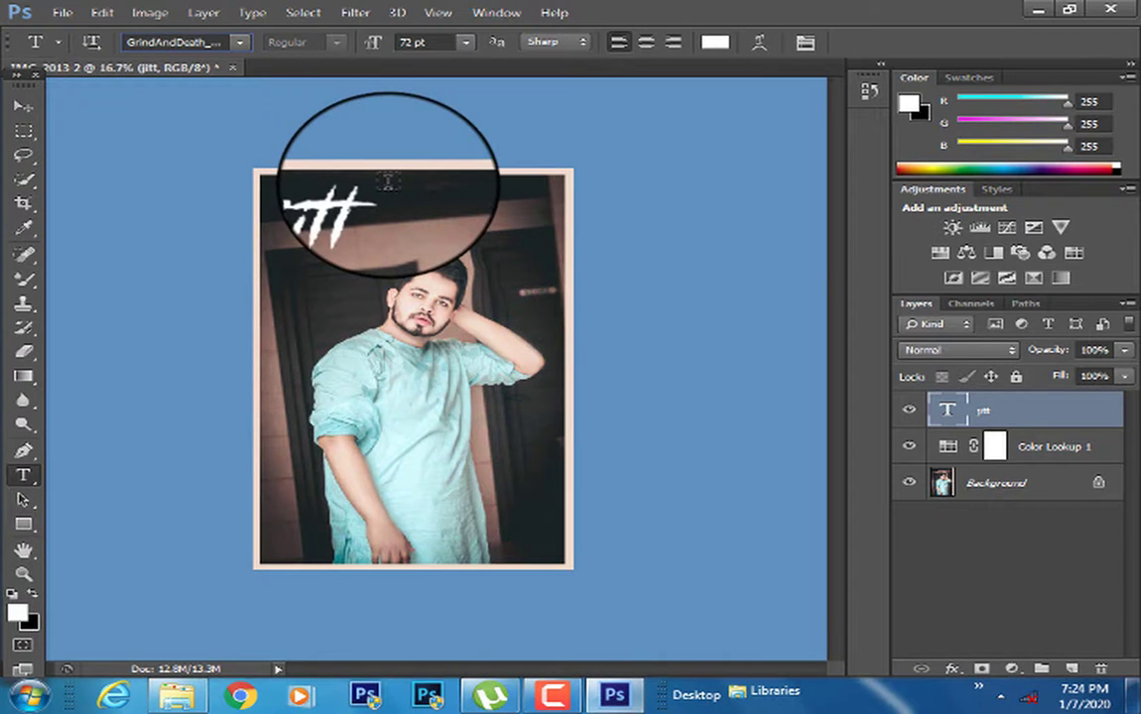
click(240, 42)
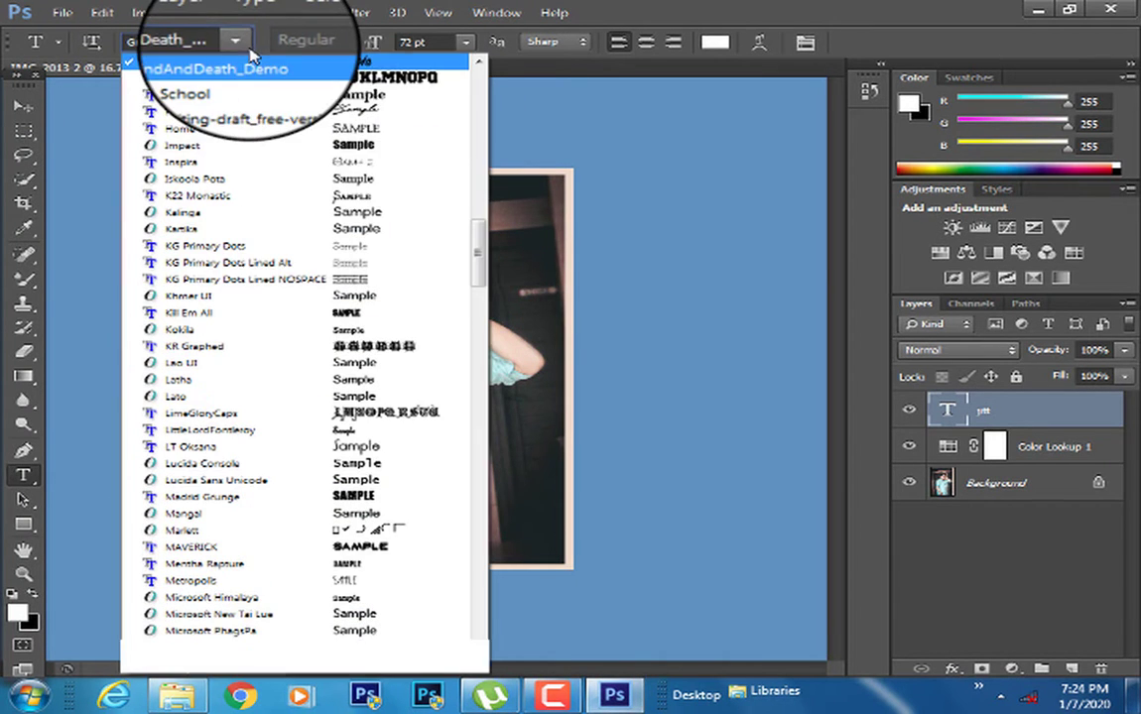
click(306, 98)
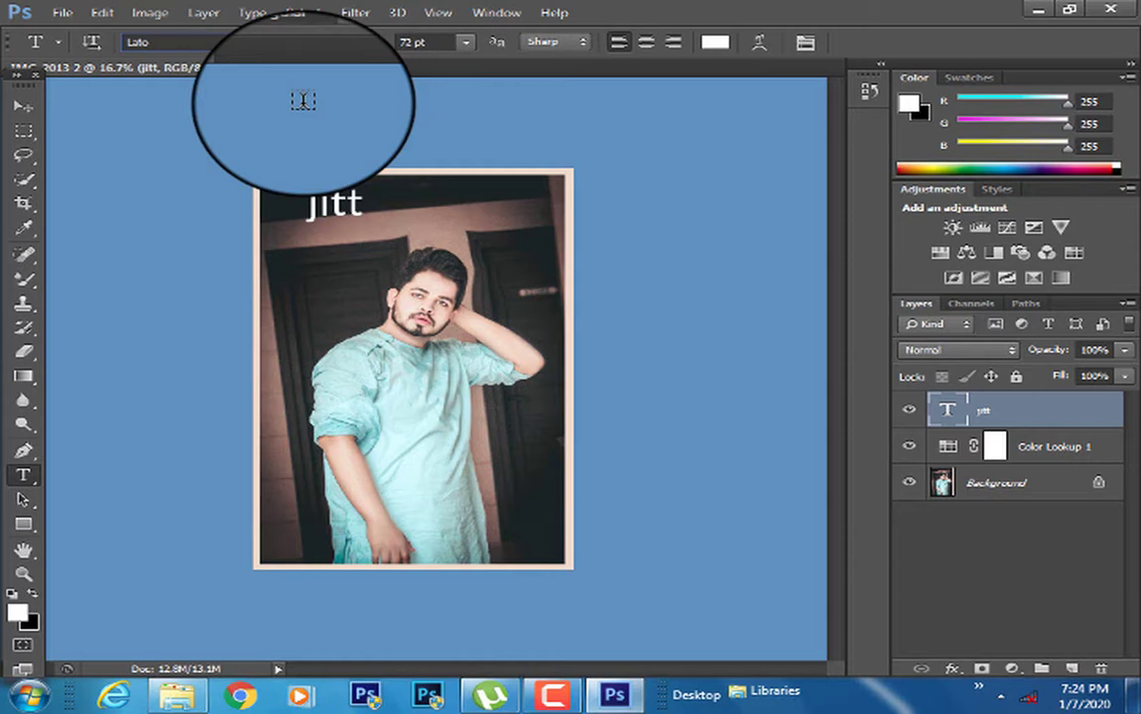
Try the caption in Amuse-Bouche and in further fonts near the start of the font list
click(239, 42)
scroll(479, 89, up, 10)
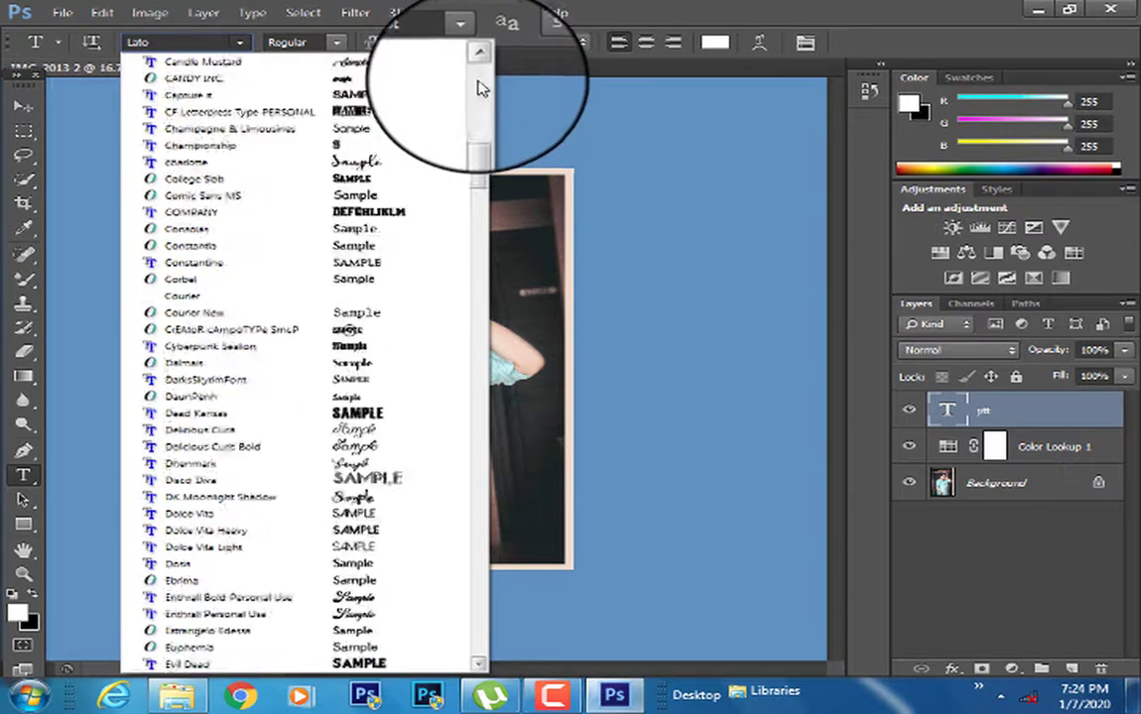
scroll(479, 89, up, 5)
click(413, 77)
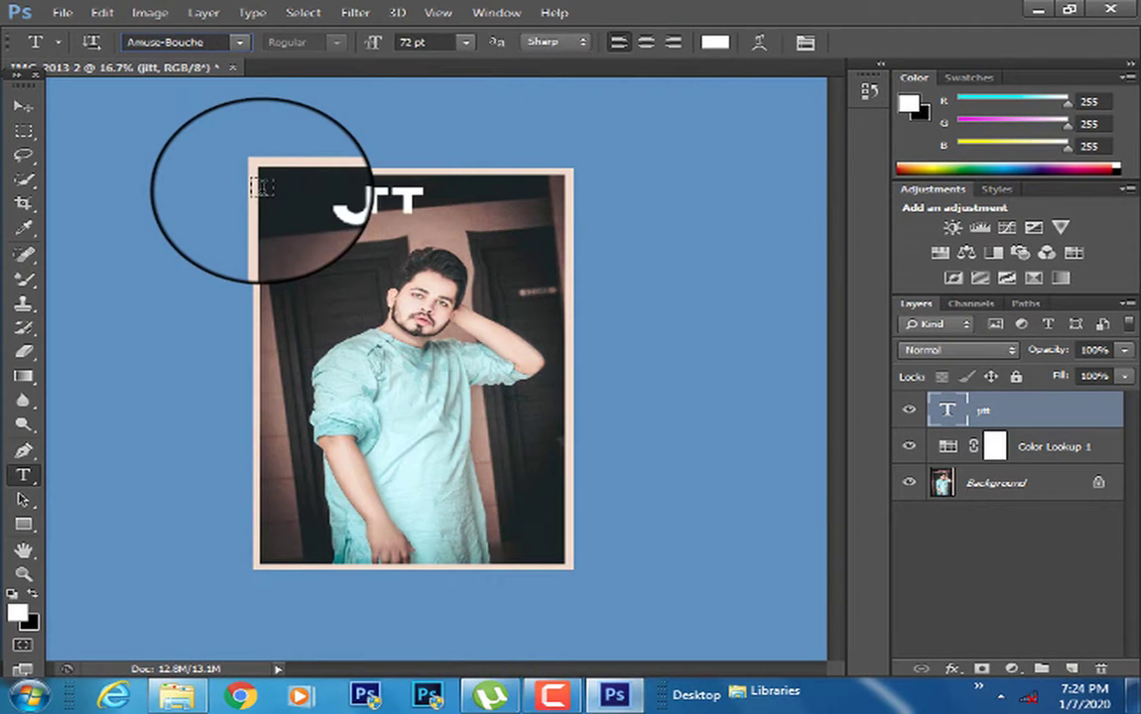
click(241, 42)
click(254, 72)
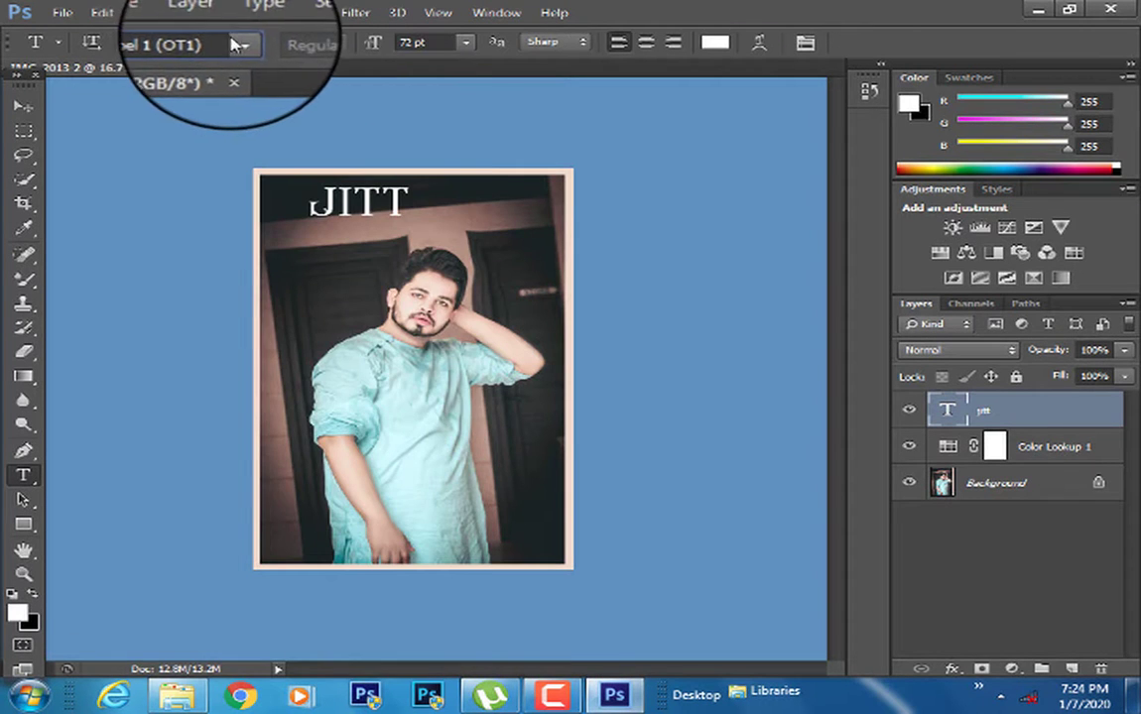
Try the caption in the charlotte script font and in Comic Sans MS Bold
click(240, 42)
click(345, 121)
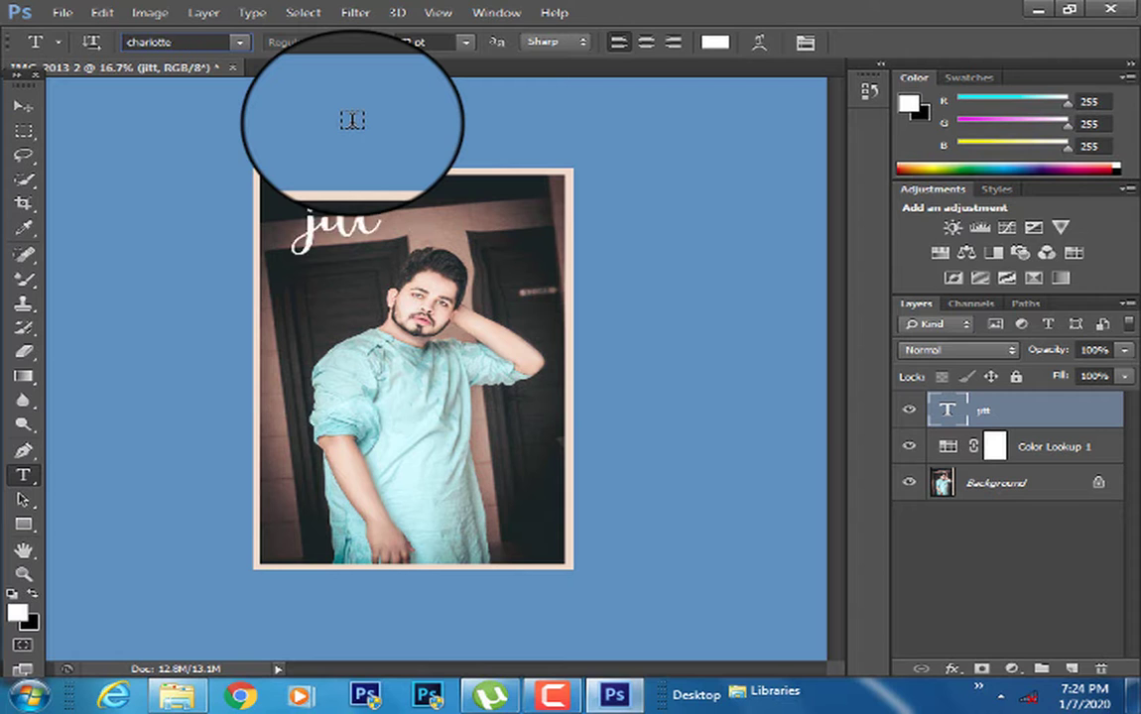
click(243, 43)
click(286, 79)
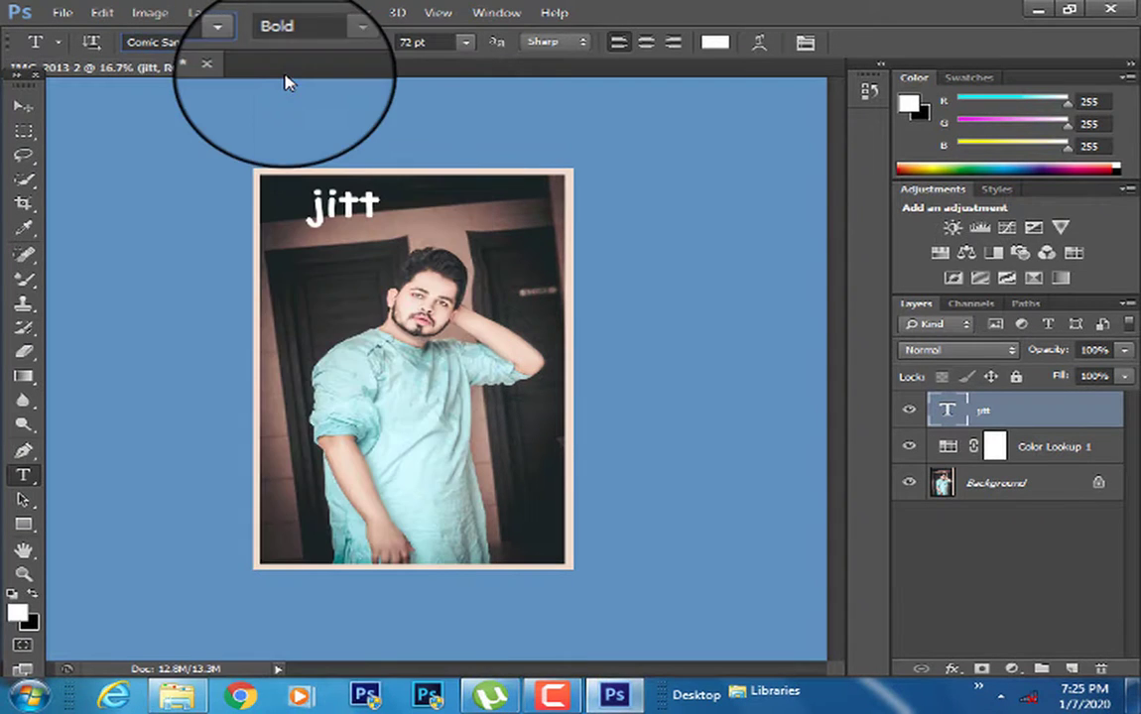
Set the caption's font to Corbel
click(239, 45)
scroll(306, 107, up, 5)
click(316, 105)
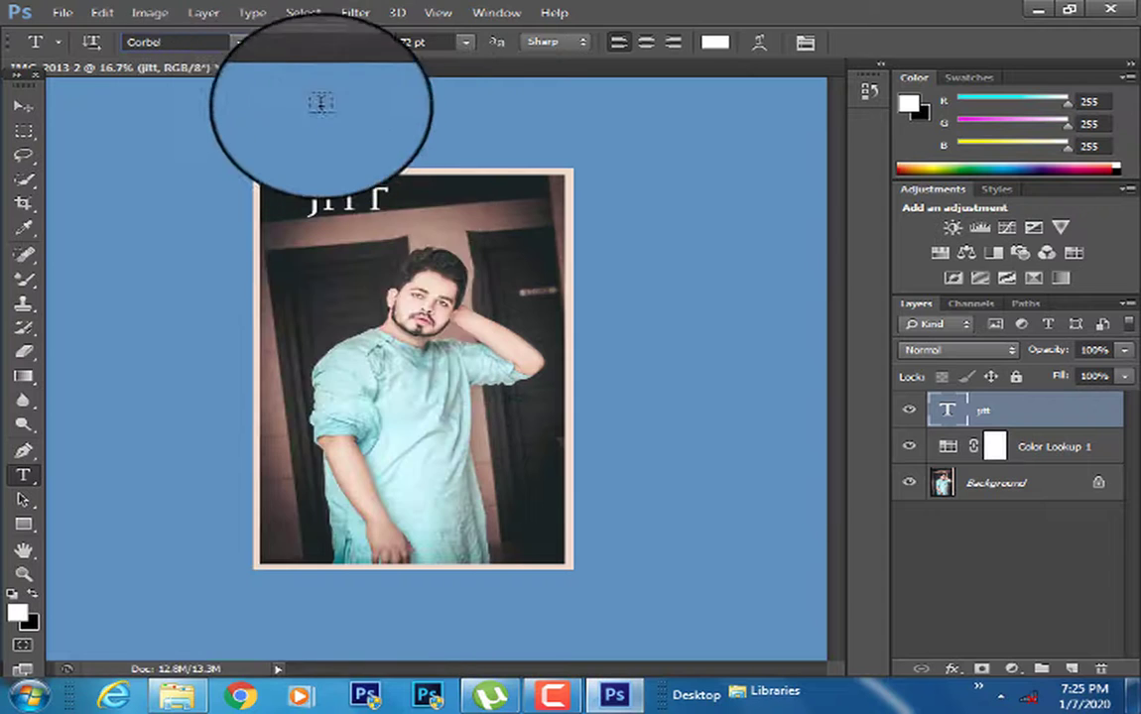
Try the caption in the Fair Prosper, Fiolex Mephisto and Fixedsys fonts
click(569, 262)
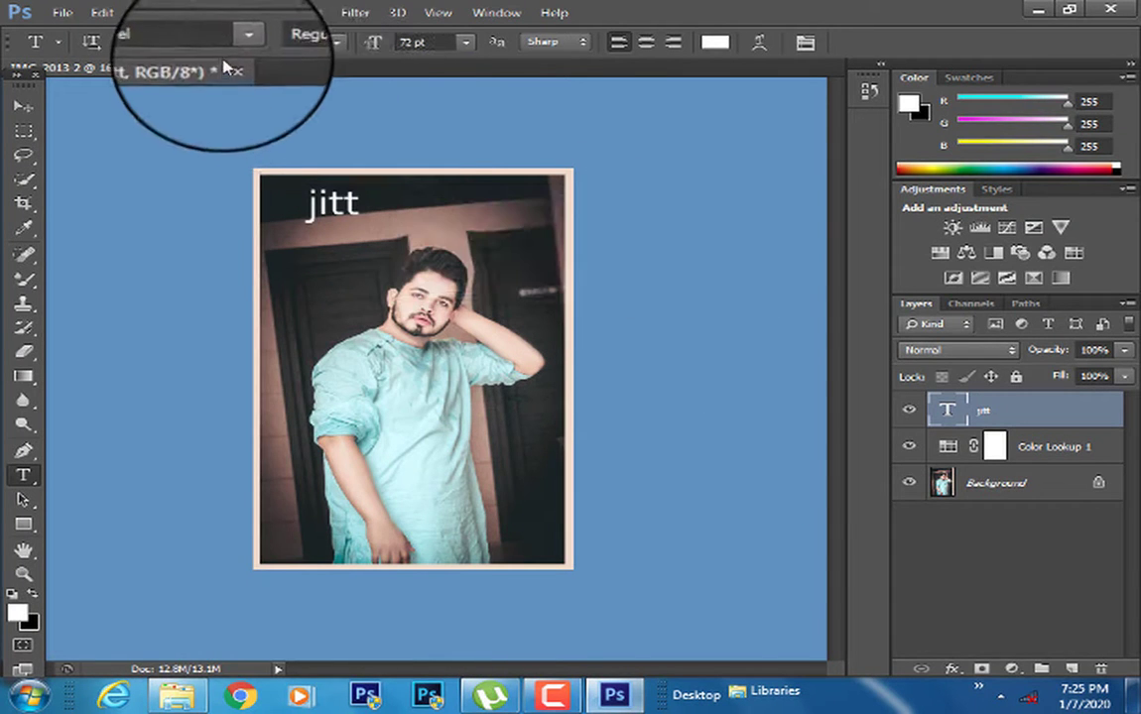
click(239, 42)
click(263, 88)
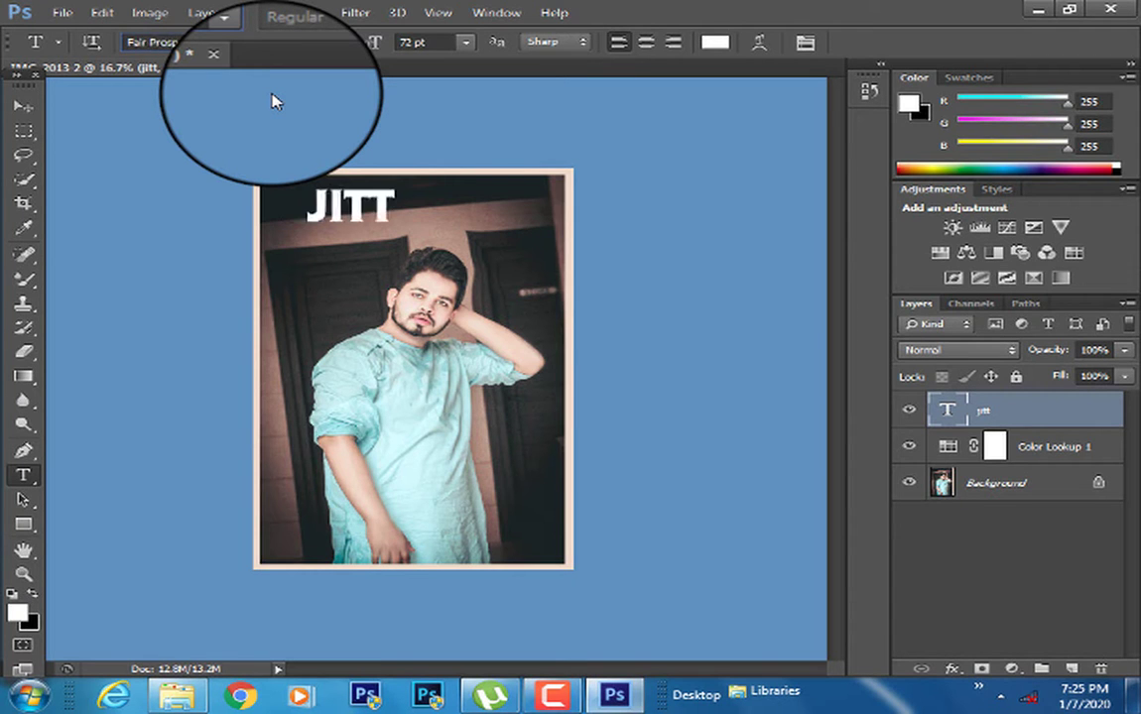
key(Down)
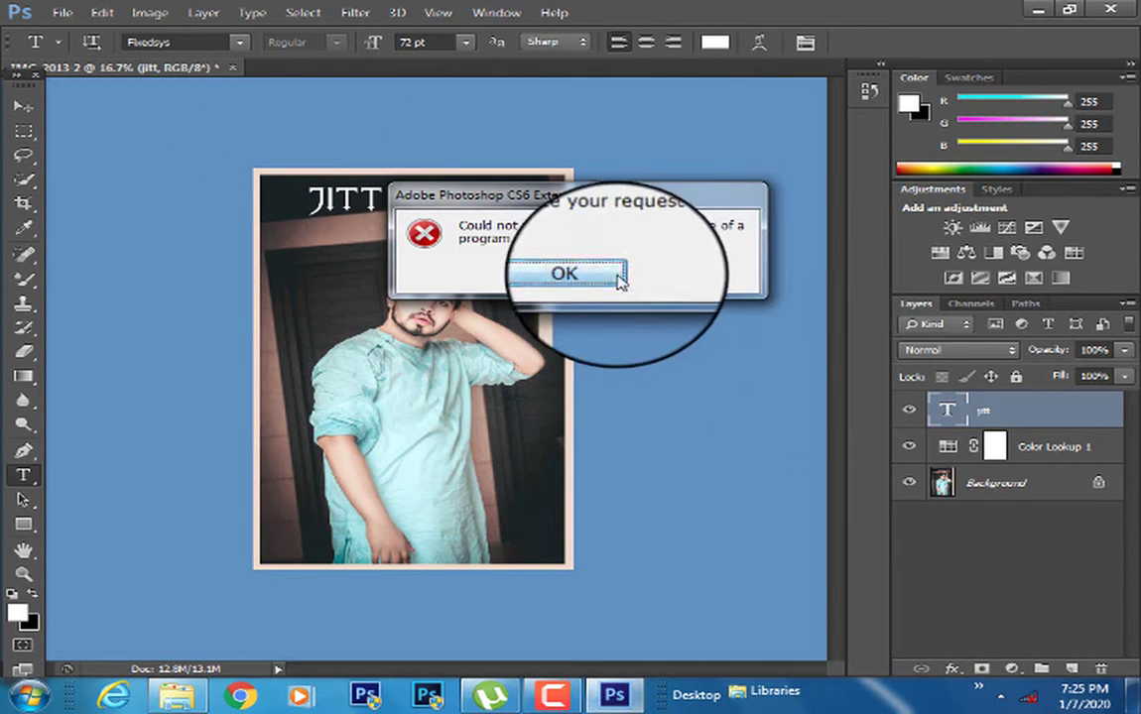
click(585, 274)
Try the caption in FleurCornerCaps and in the fonts that follow it in the list, as far as Ginebra
click(212, 42)
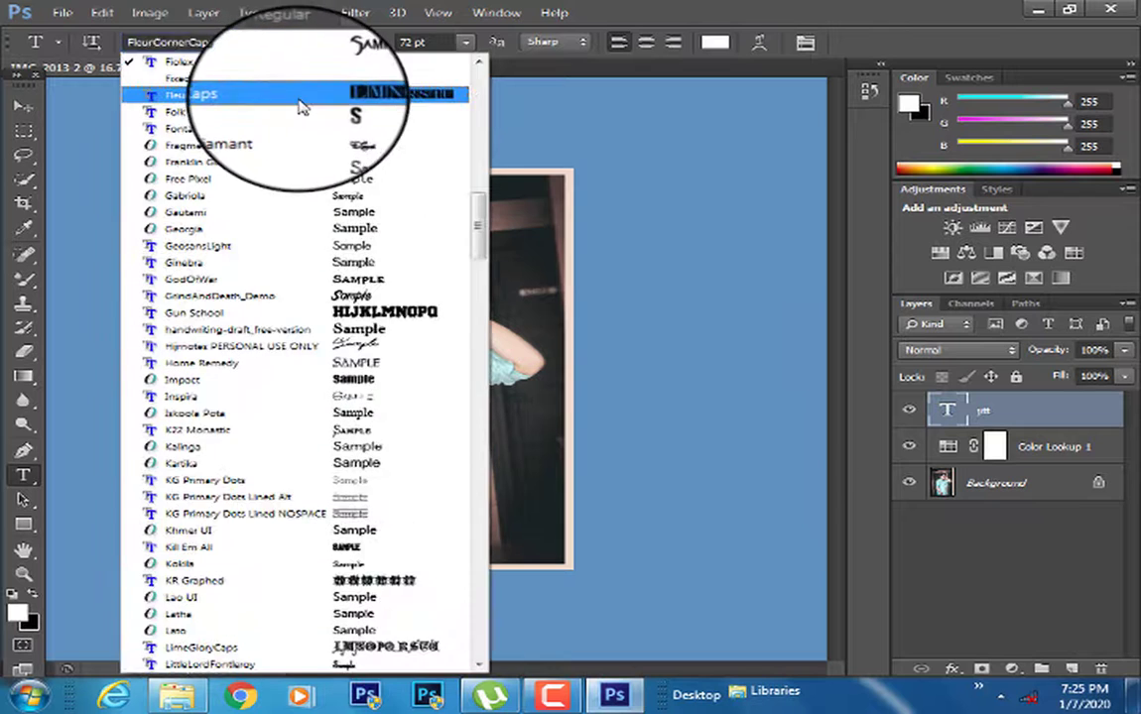
click(302, 103)
click(593, 273)
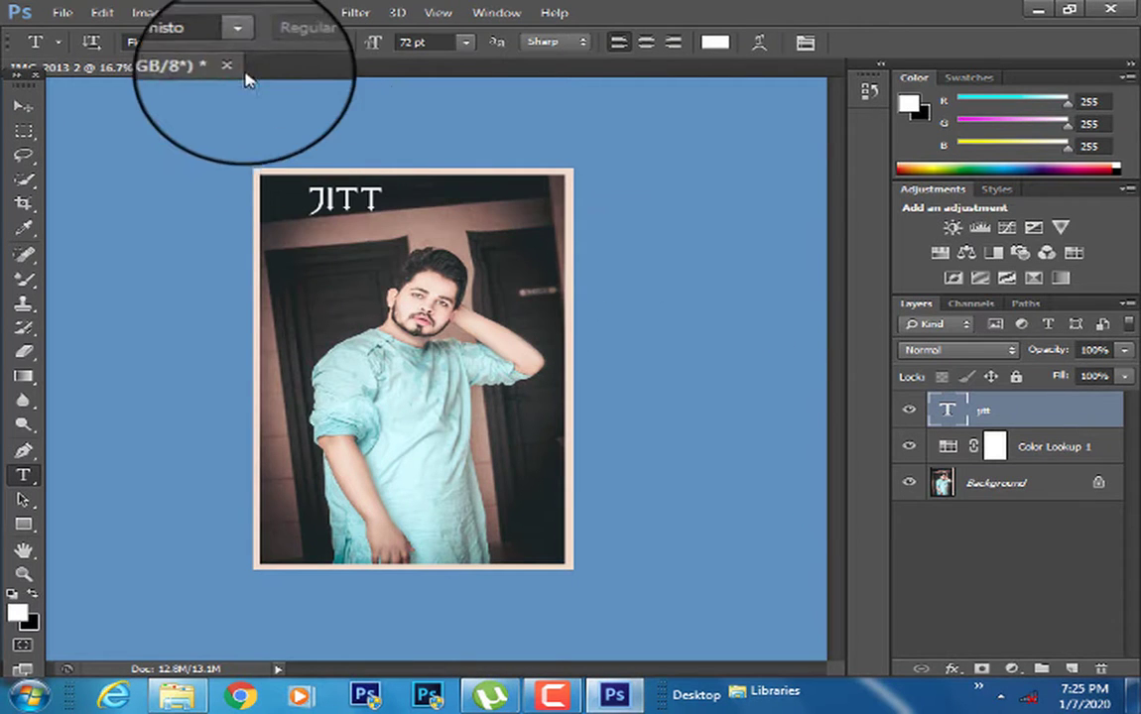
click(241, 44)
click(279, 115)
key(Up)
key(Up)
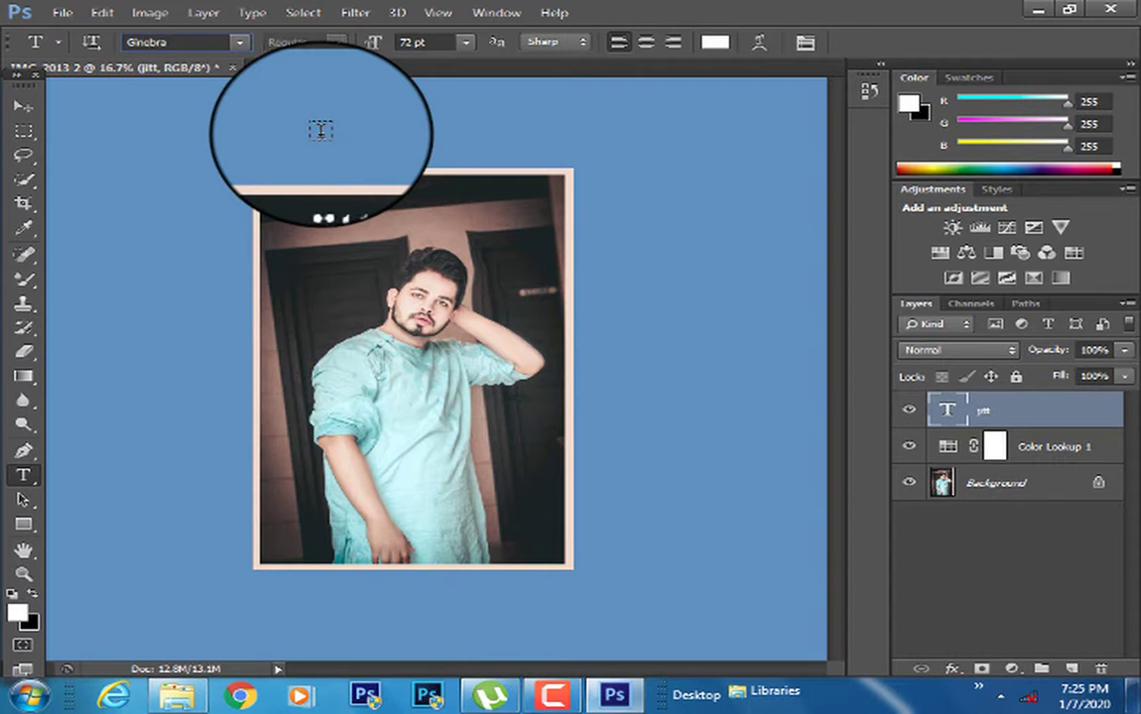
Try the caption in GrindAndDeath_Demo and in further fonts as far as LimeGloryCaps
click(239, 42)
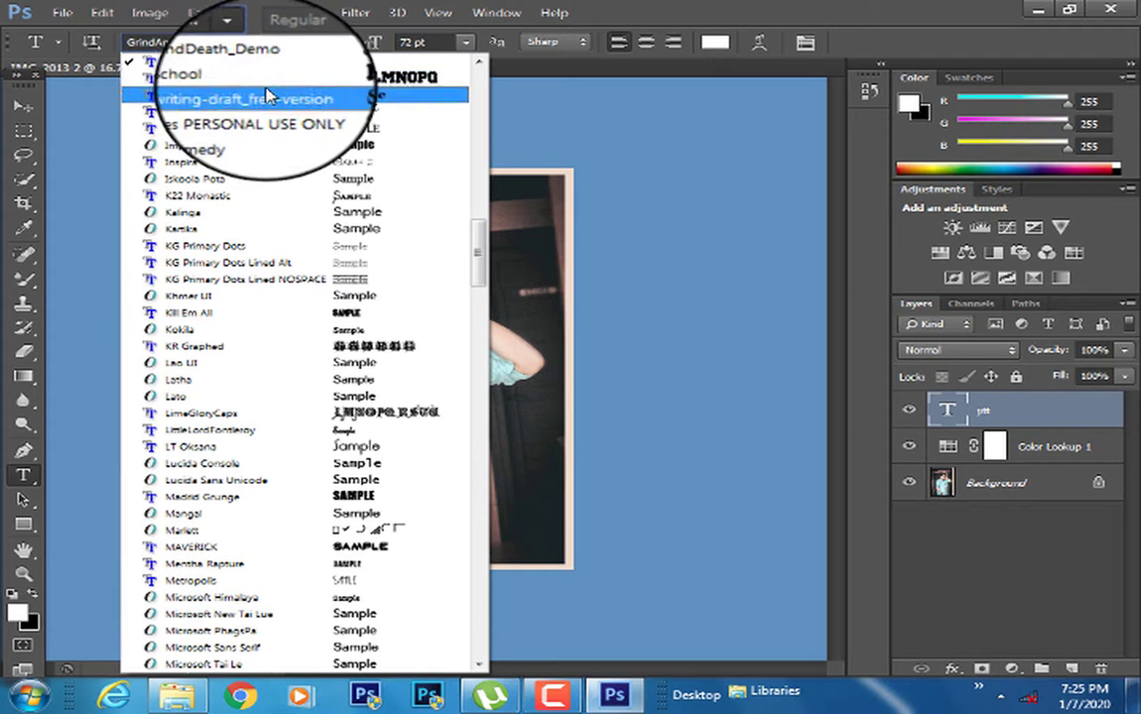
key(Escape)
click(246, 43)
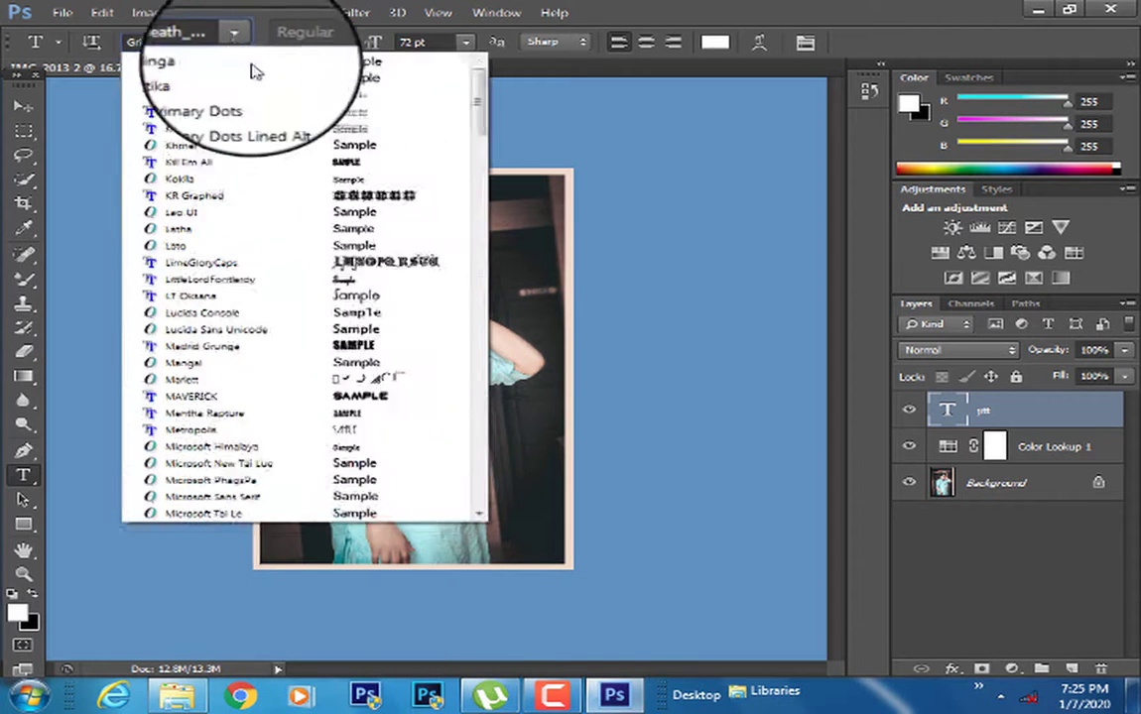
scroll(297, 100, up, 3)
click(307, 111)
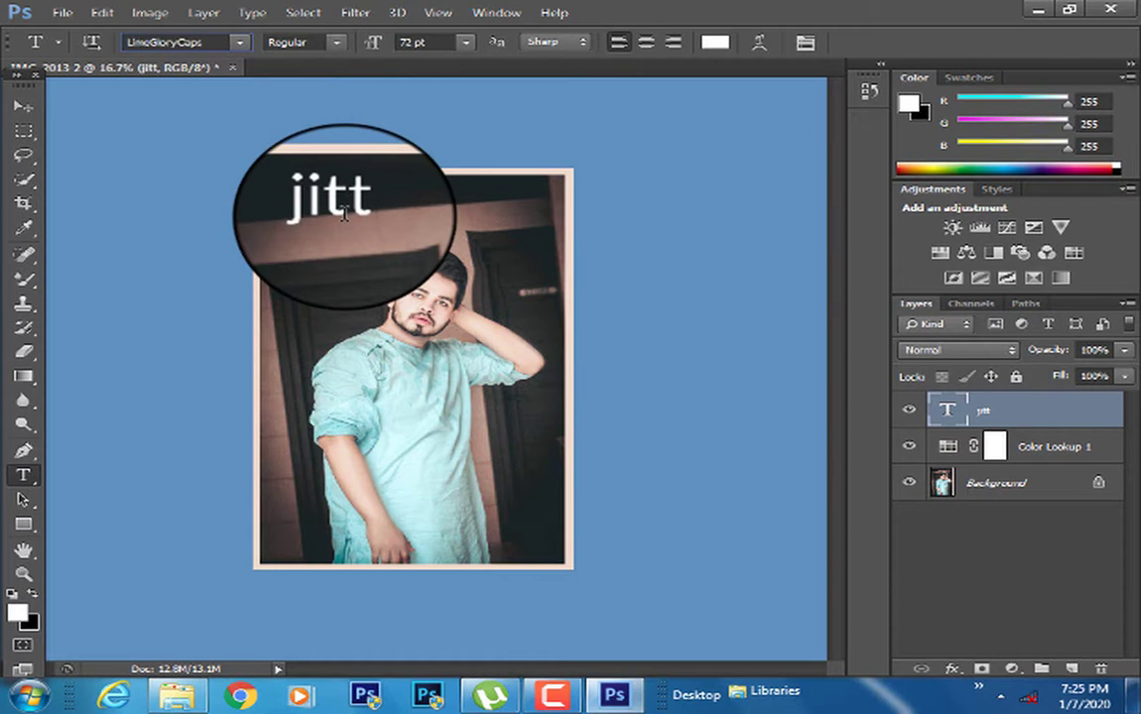
Try the caption in the LT Oksana and Lucida Sans Unicode fonts
click(241, 41)
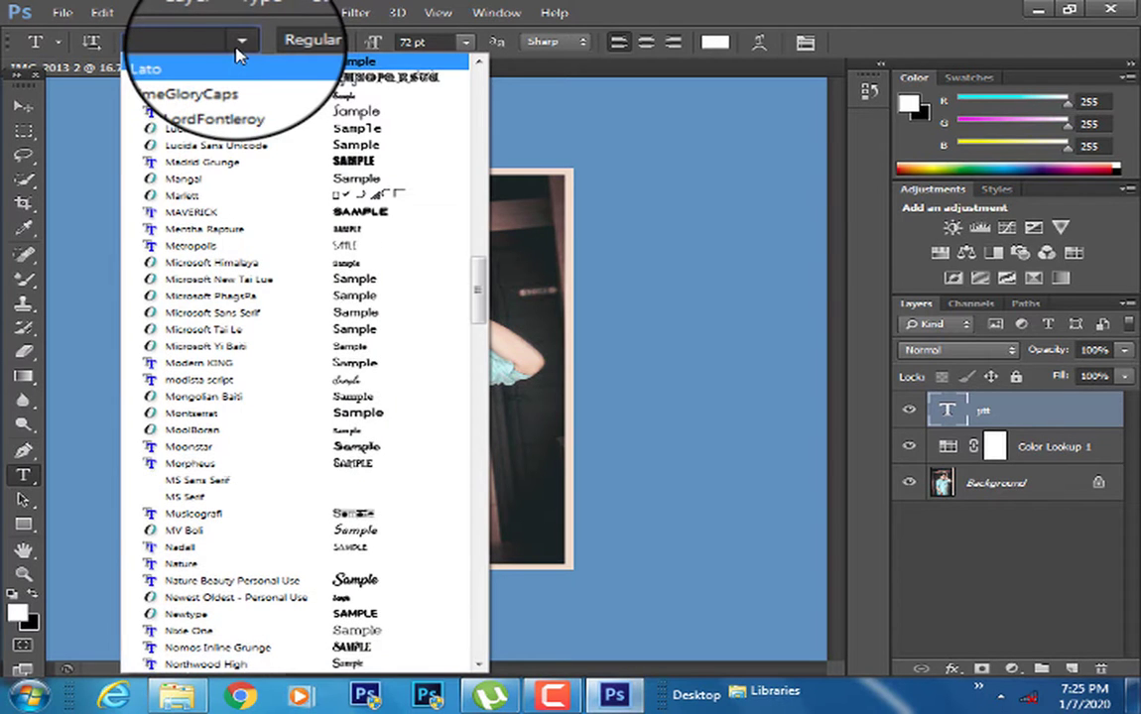
click(278, 112)
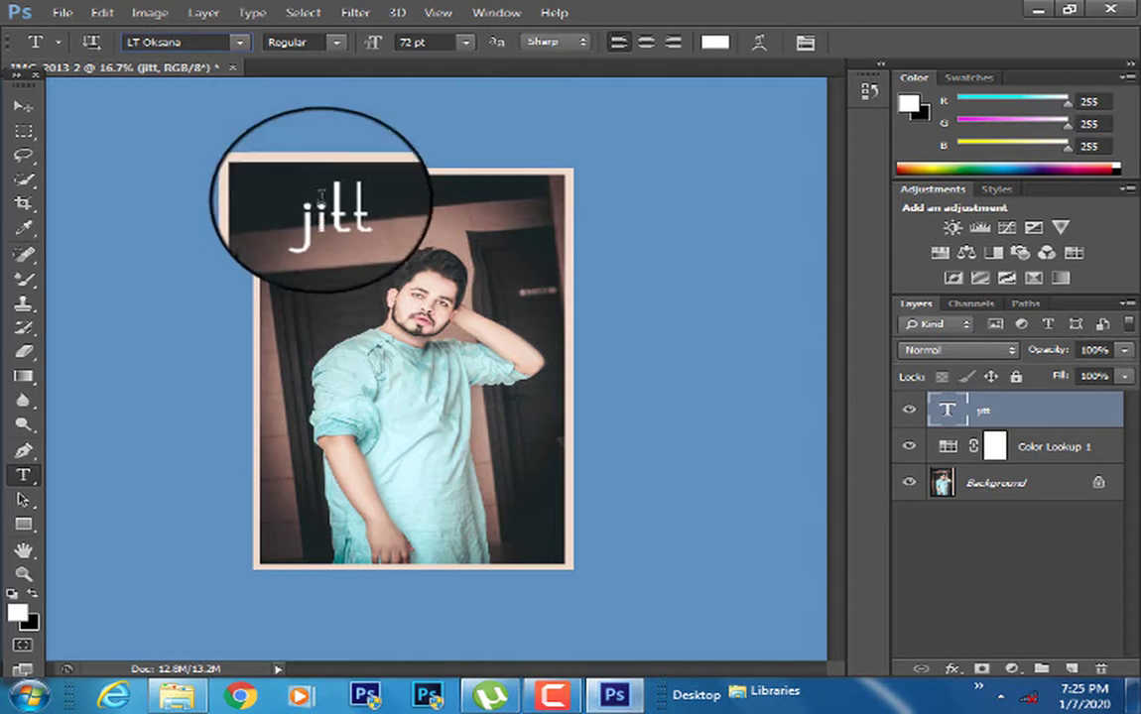
click(238, 41)
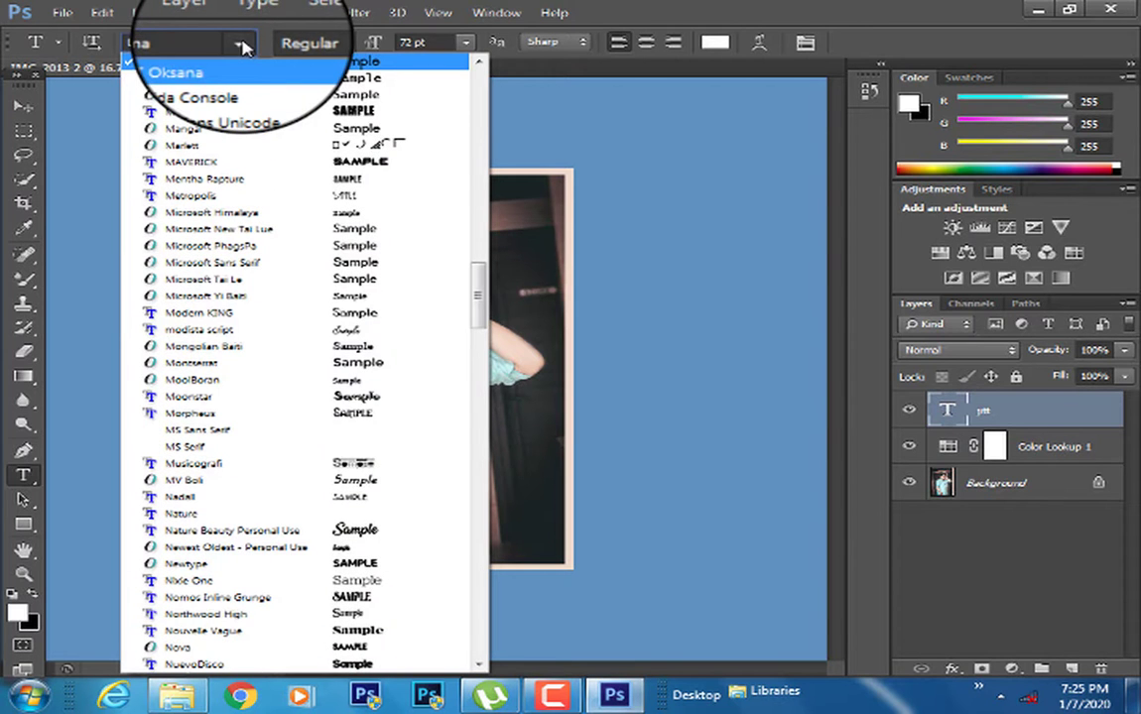
click(310, 94)
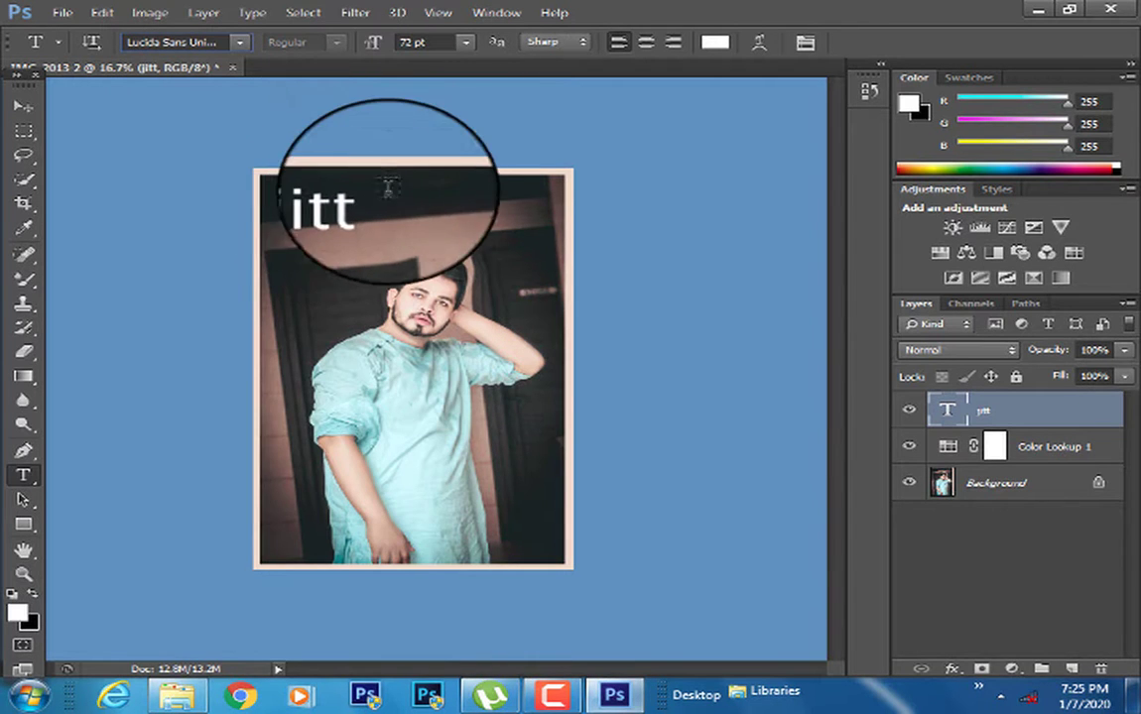
Capitalize the first letter of the caption and commit the text
click(383, 224)
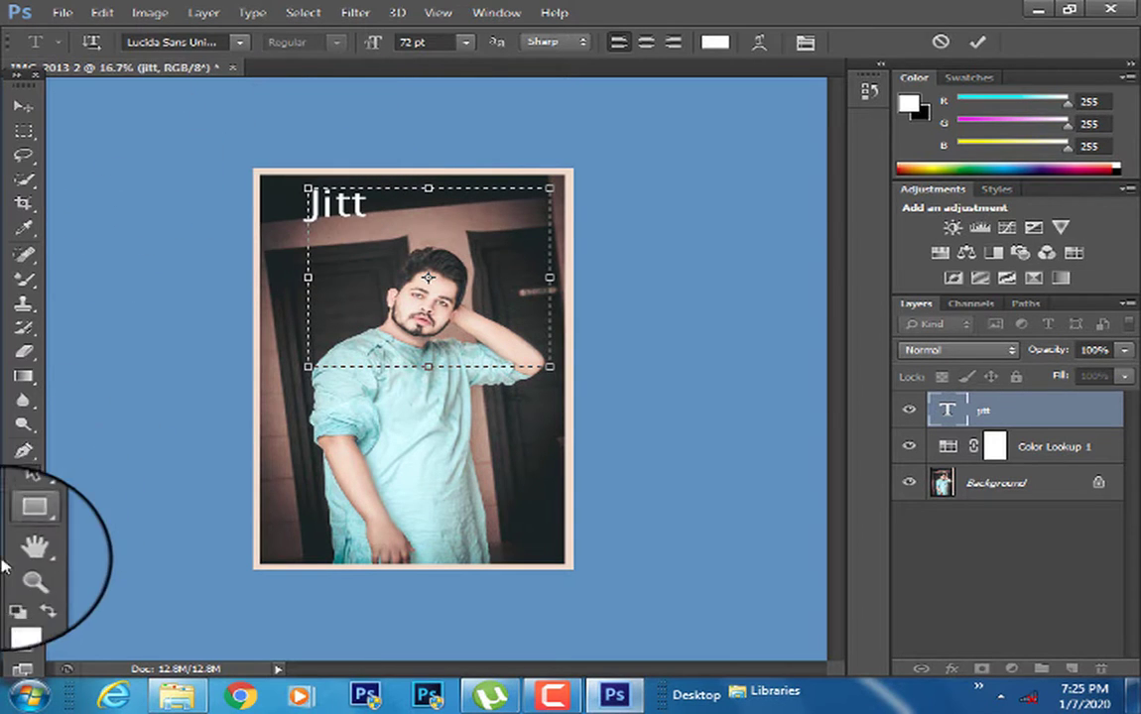
click(30, 460)
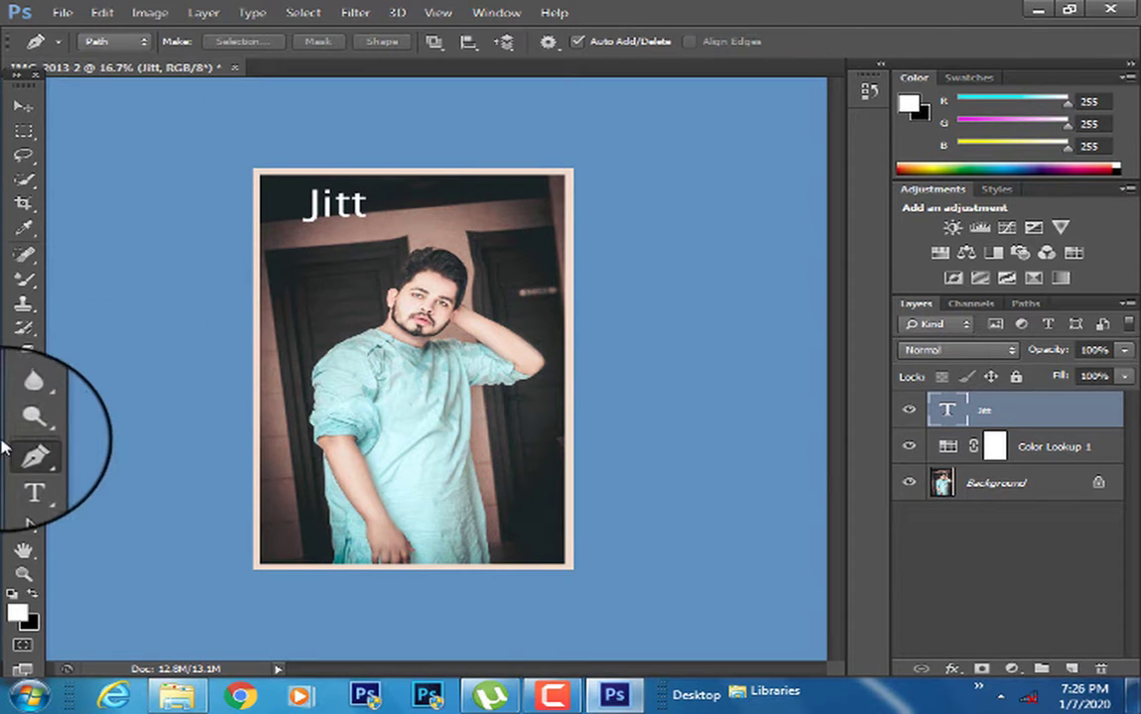
Try the capitalized caption in the Evil Dead font
click(24, 475)
click(241, 42)
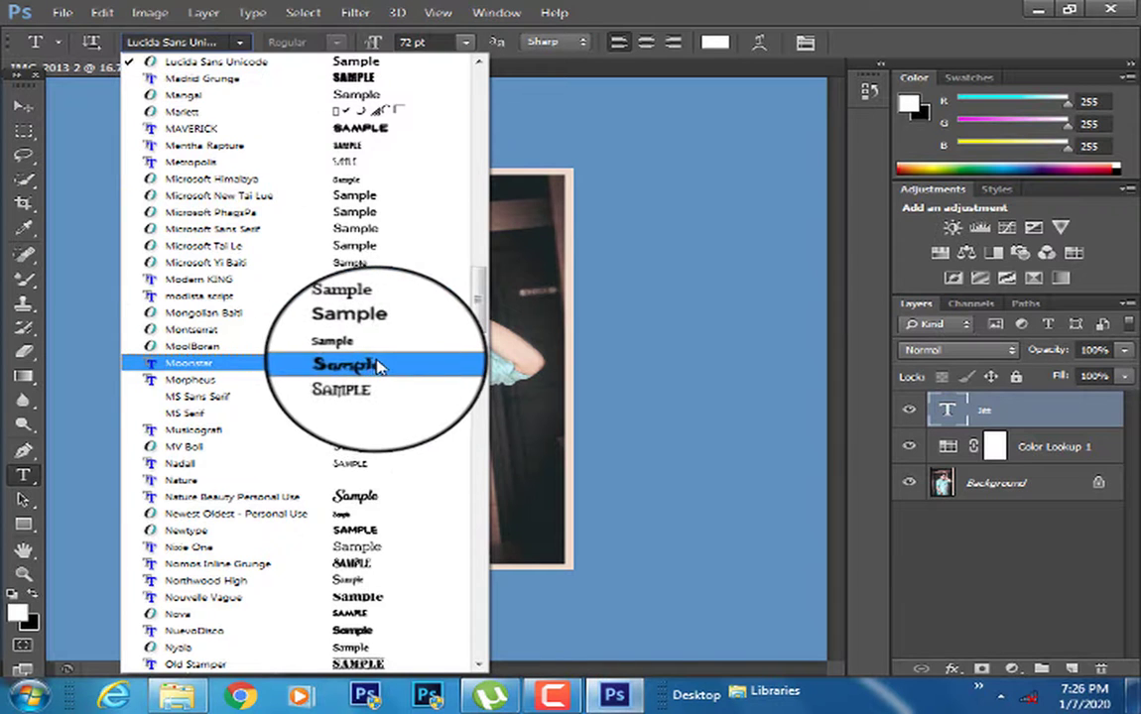
drag(474, 301, 478, 178)
click(432, 191)
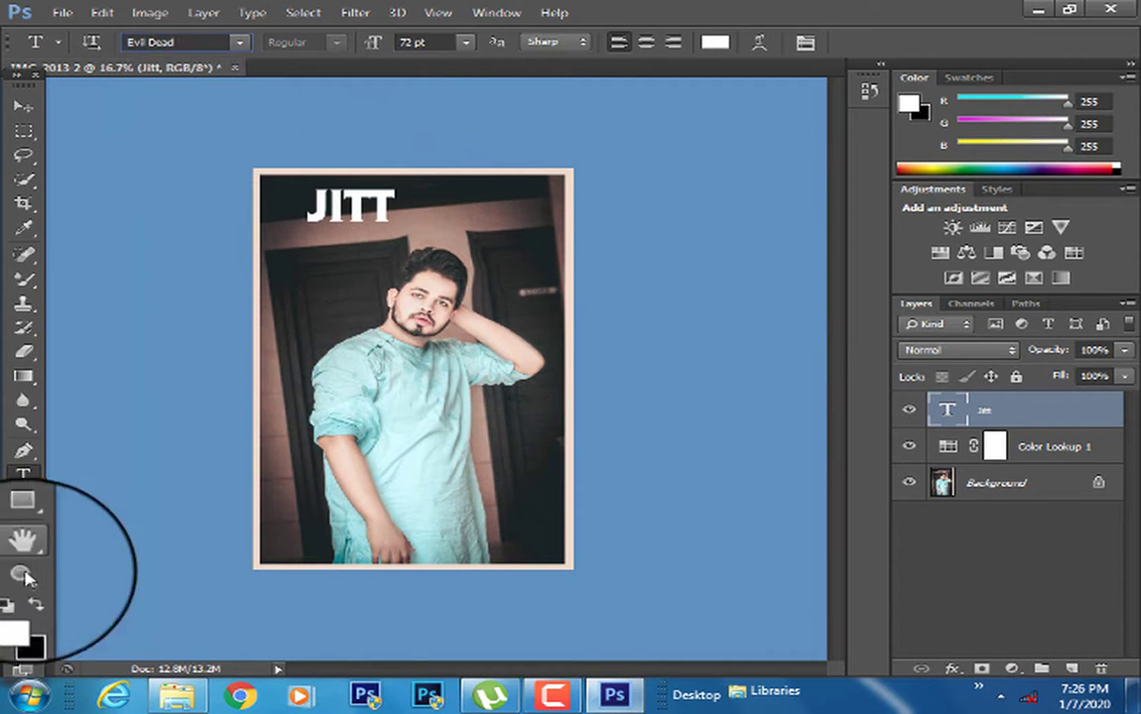
Set the caption's font to Champagne & Limousines
click(239, 42)
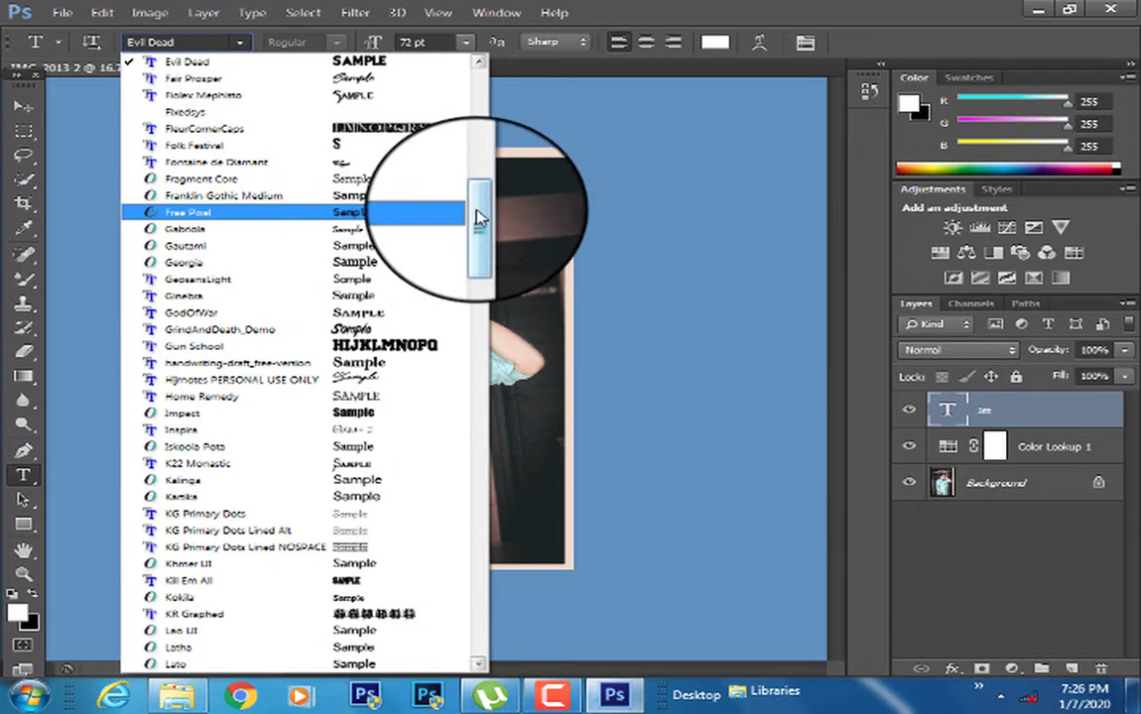
drag(475, 216, 479, 146)
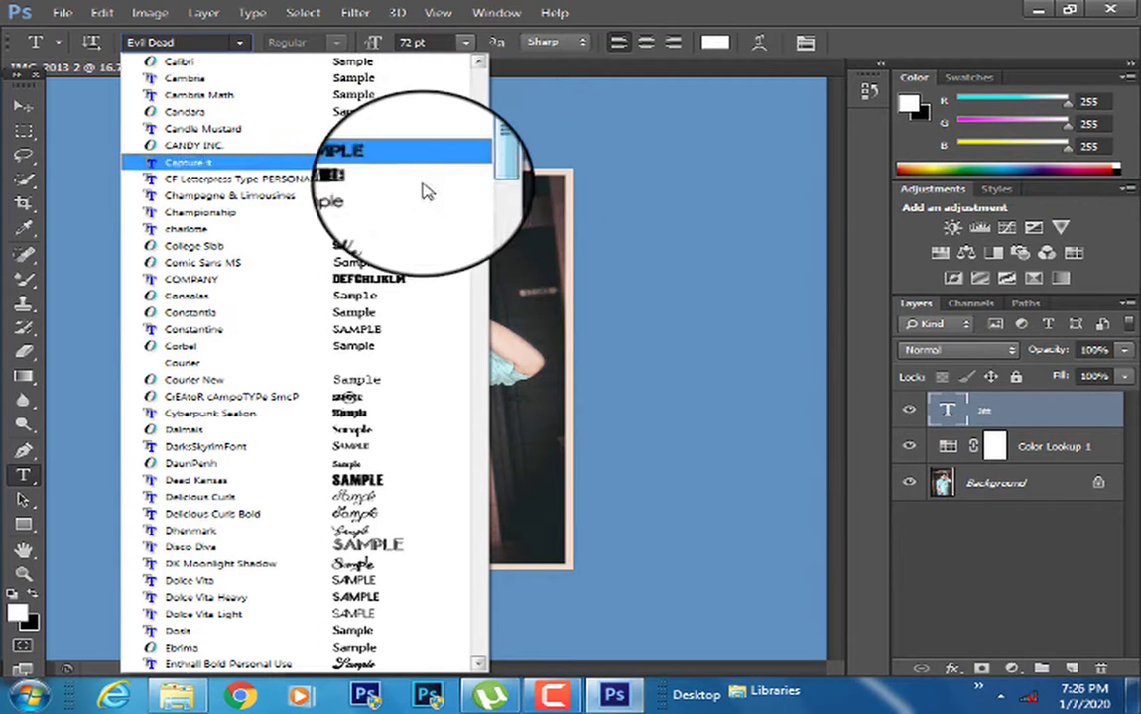
click(418, 195)
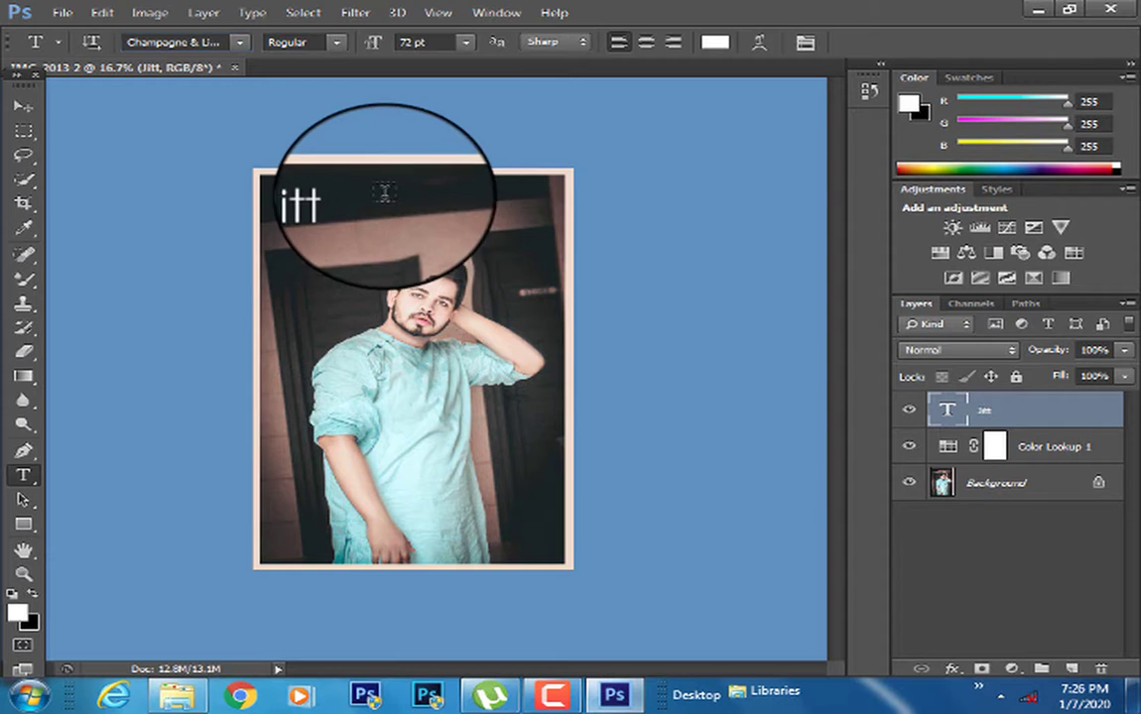
Replace the caption's text with the subject's full name and commit it
click(382, 194)
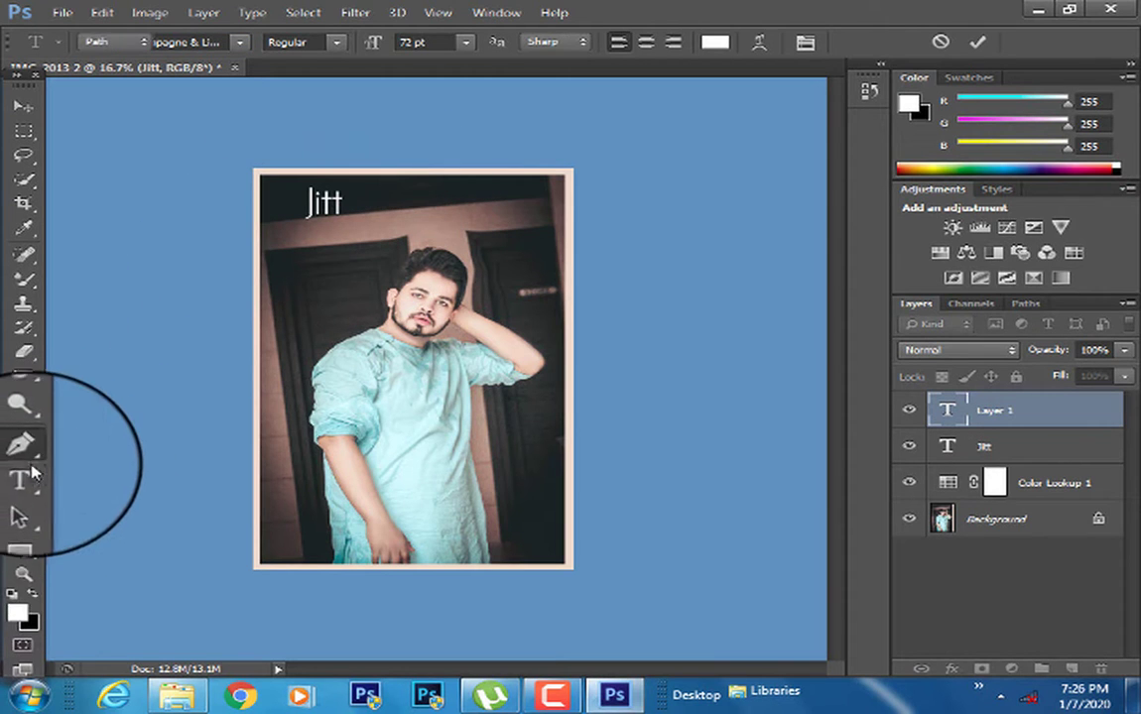
click(346, 202)
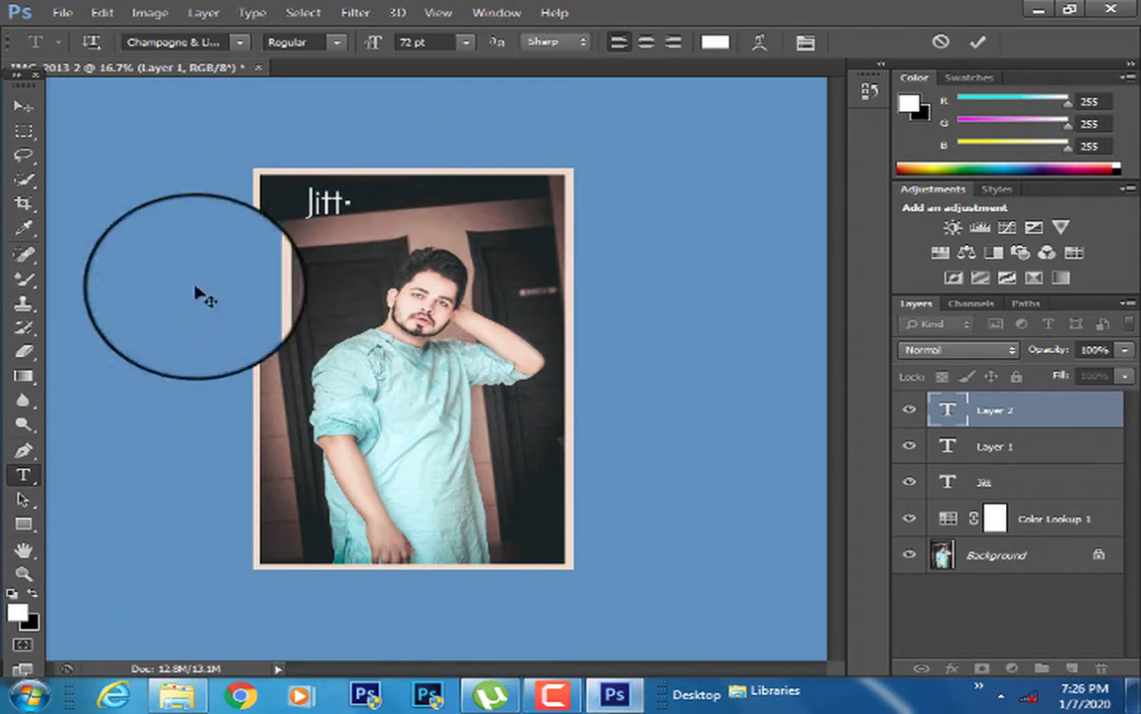
click(23, 449)
click(23, 475)
click(302, 205)
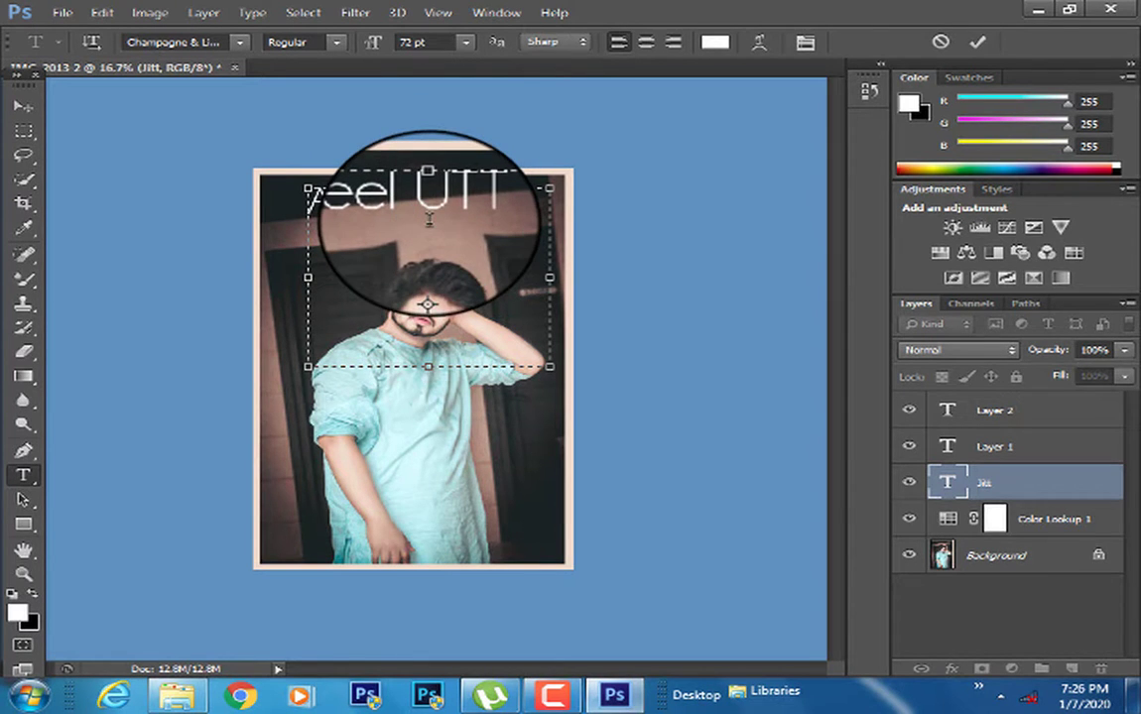
click(23, 106)
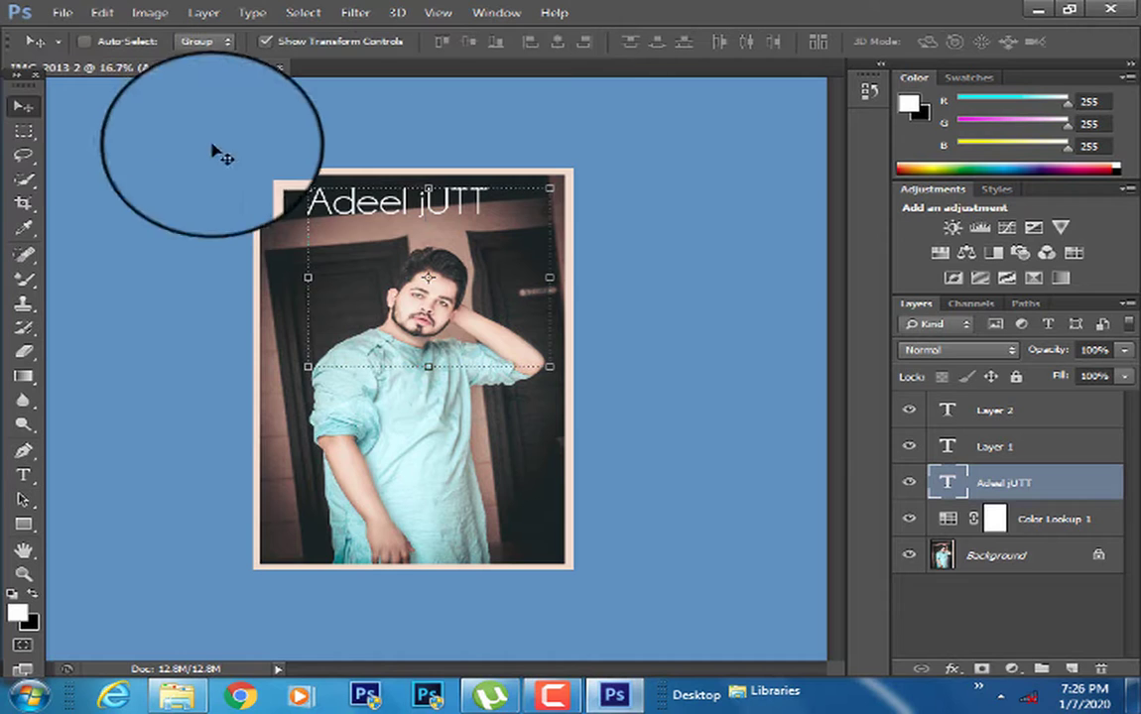
click(24, 574)
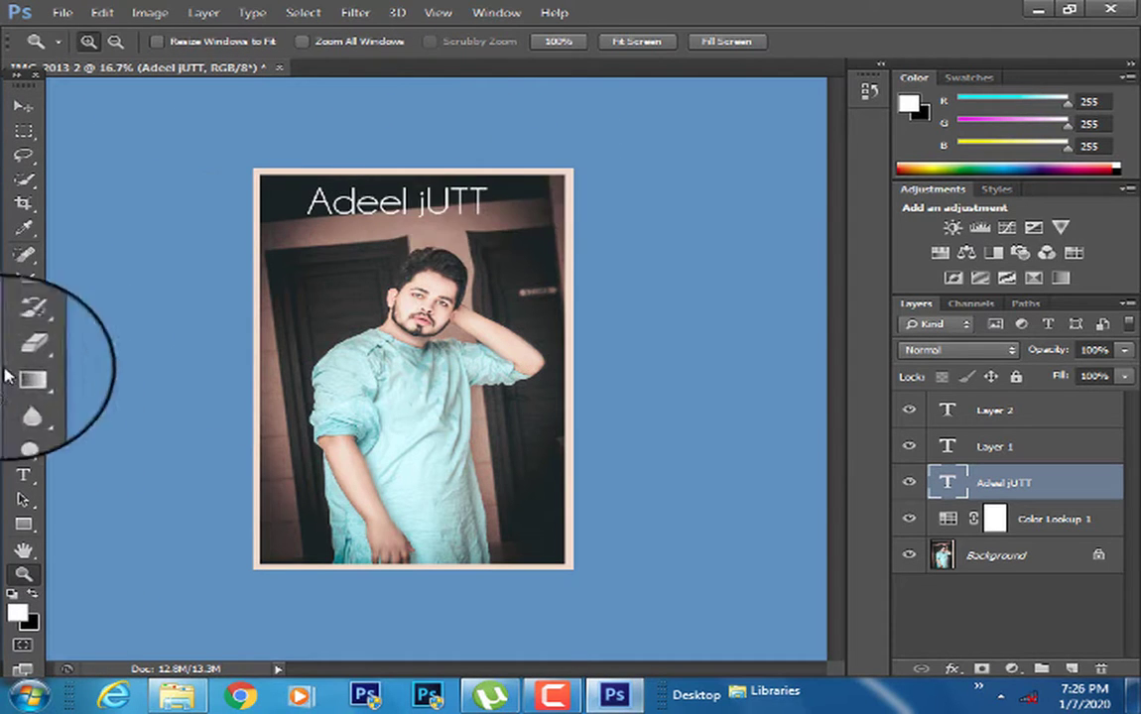
Correct the surname in the caption so that only its first letter is a capital
click(24, 476)
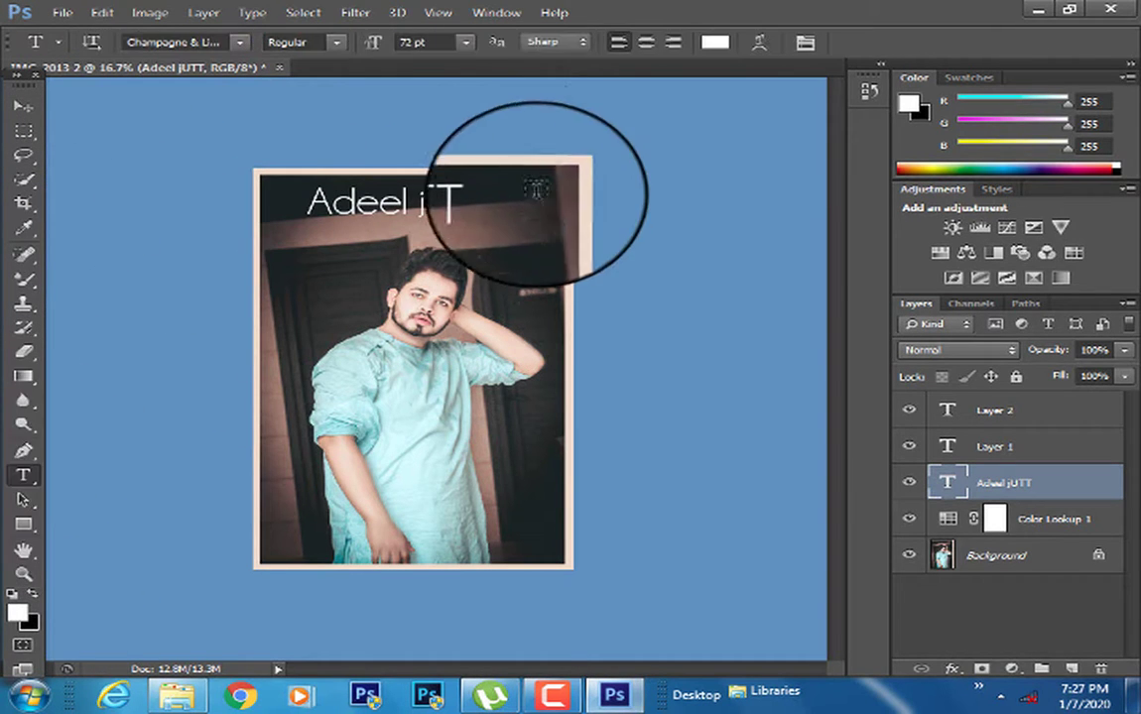
click(422, 178)
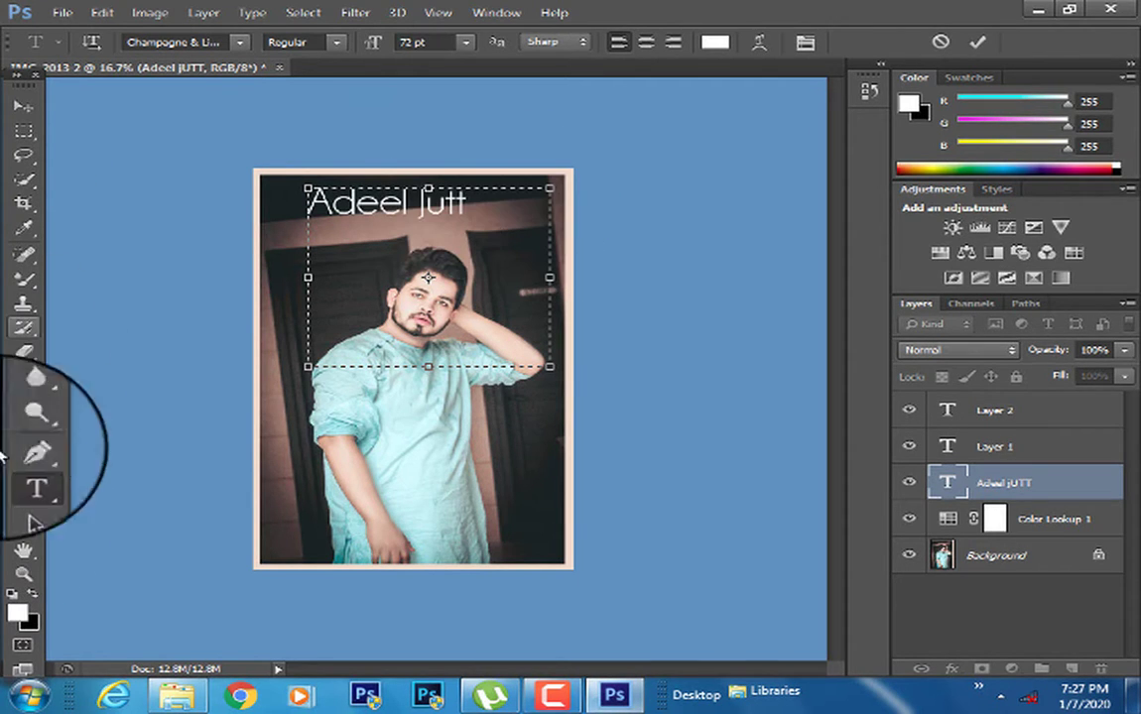
click(24, 573)
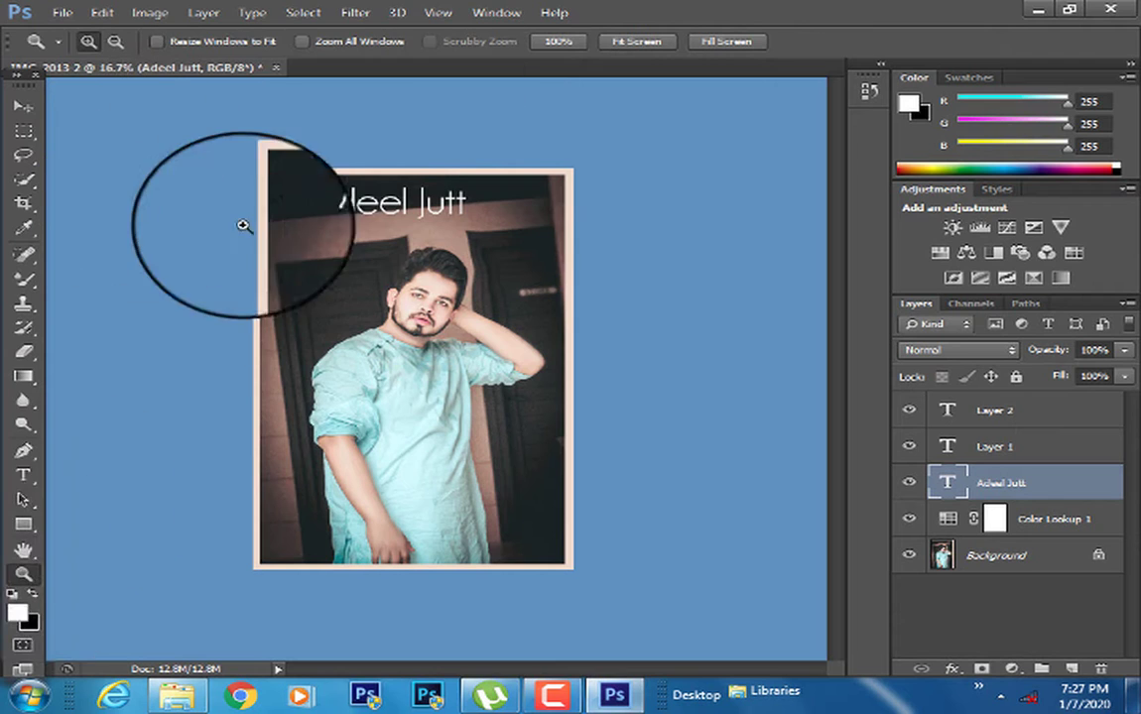
Recolor the caption to the pale peach eeded3 sampled from the image
click(24, 475)
click(723, 42)
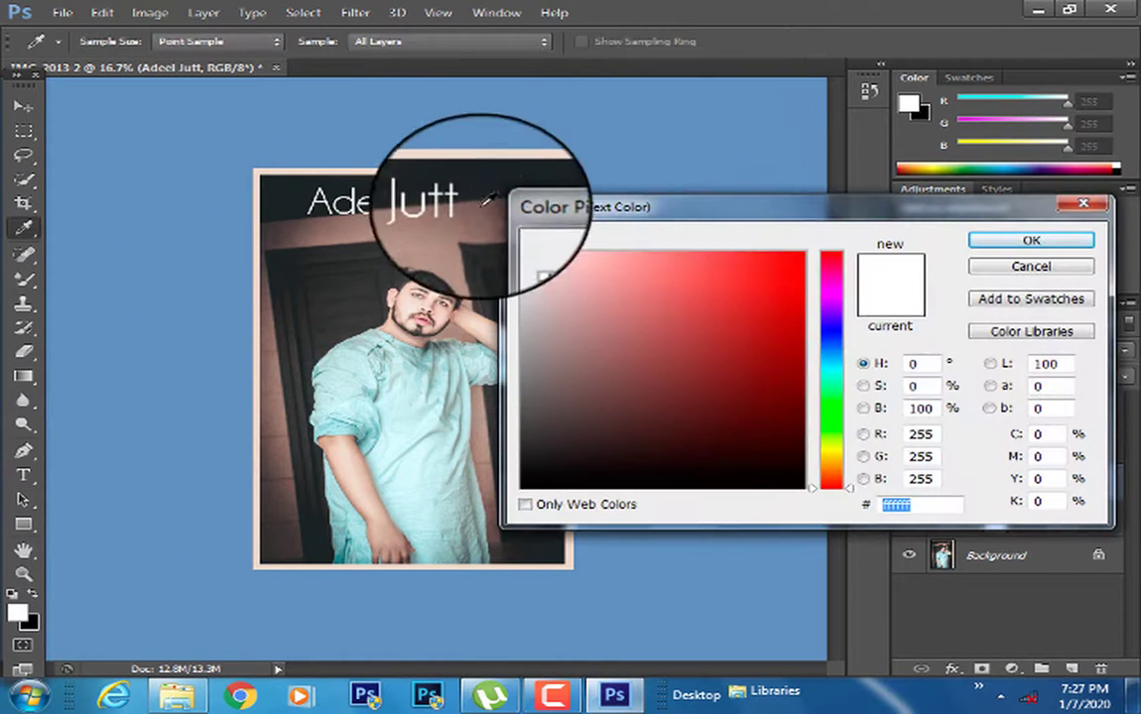
click(481, 169)
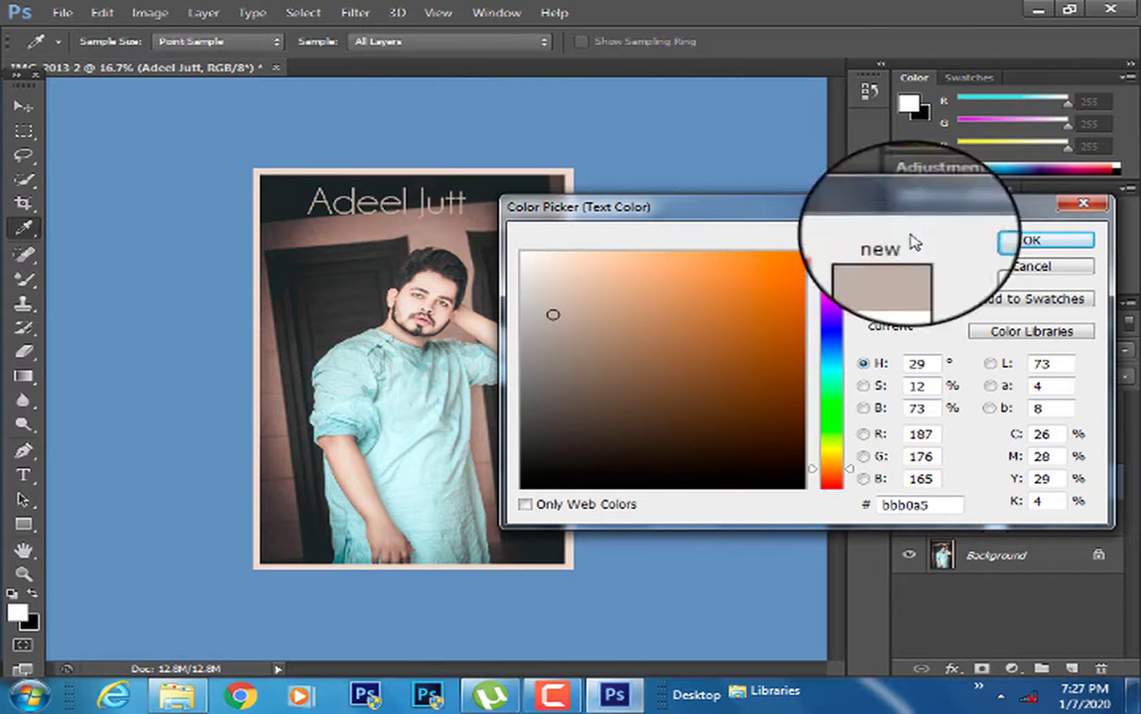
click(437, 300)
click(1031, 240)
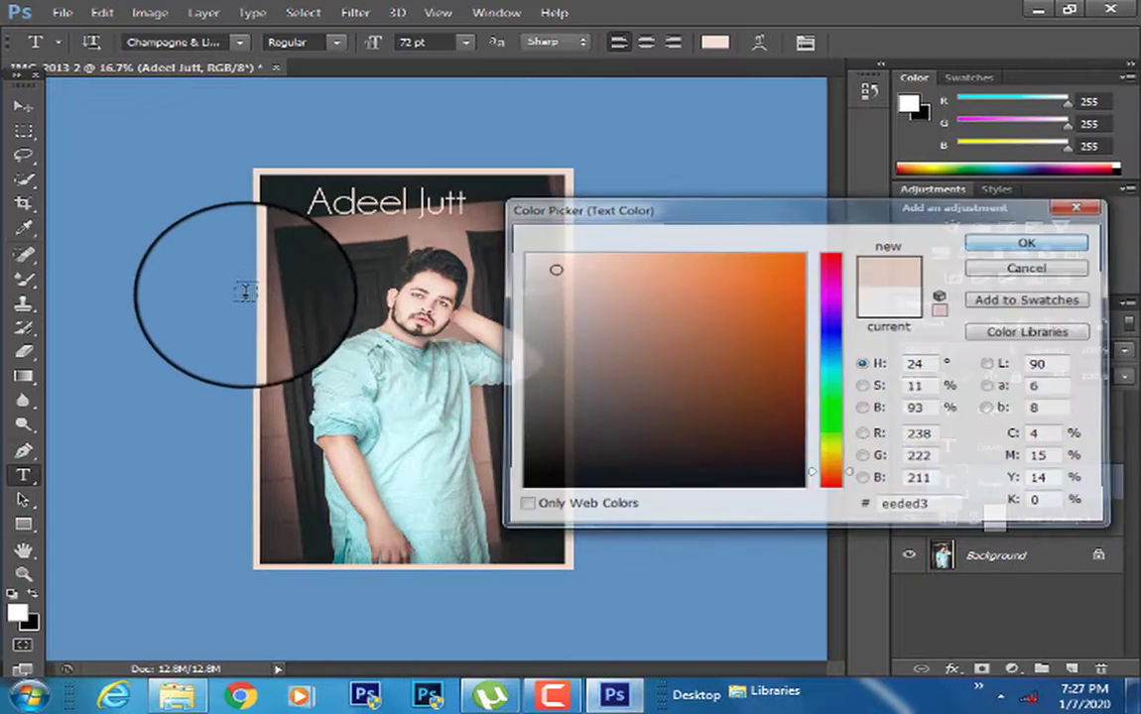
Move the caption slightly so it sits centred across the photo above the man's head
click(24, 105)
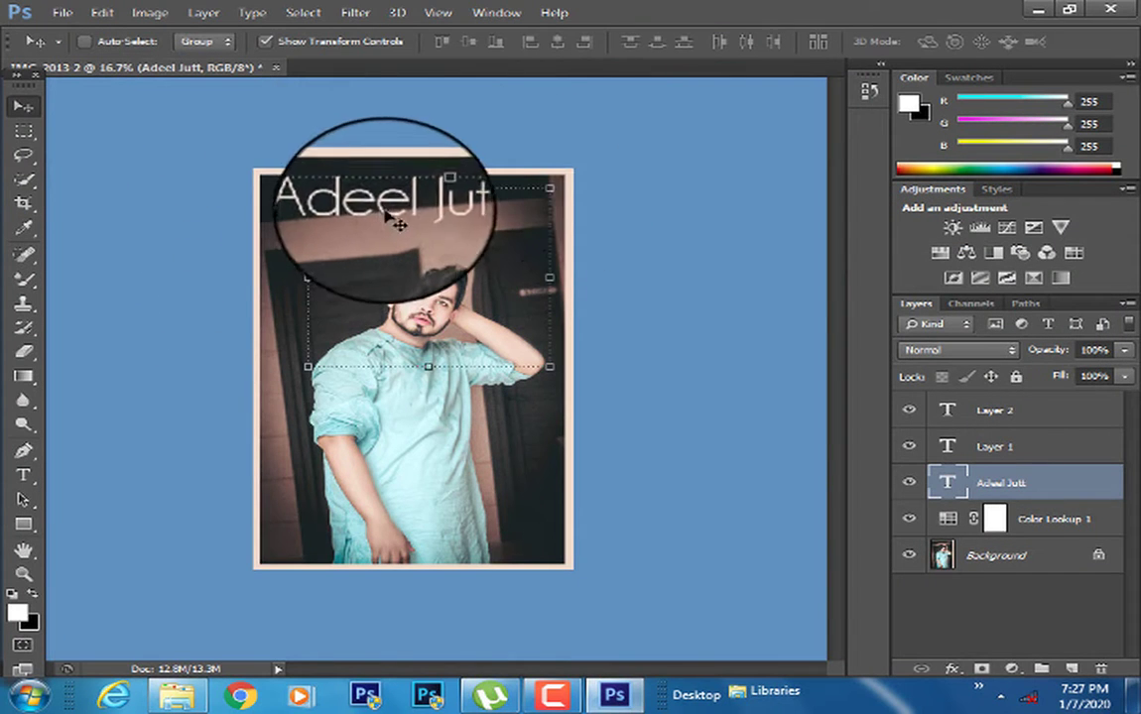
drag(377, 159, 403, 211)
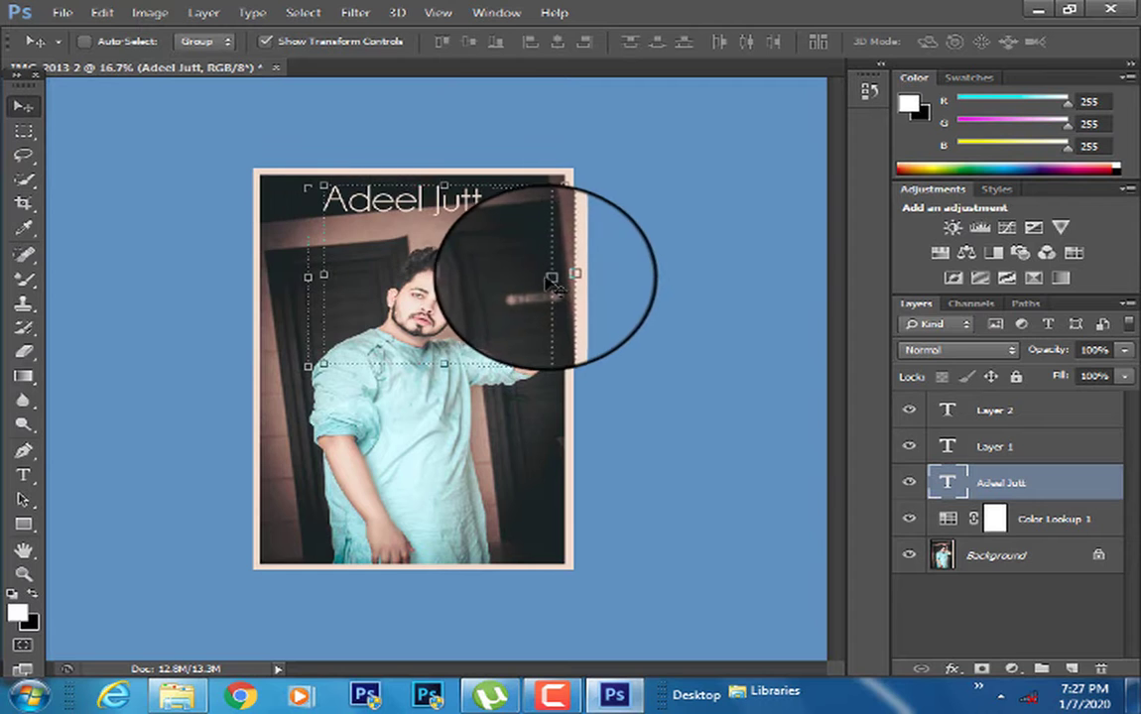
click(24, 574)
right_click(425, 303)
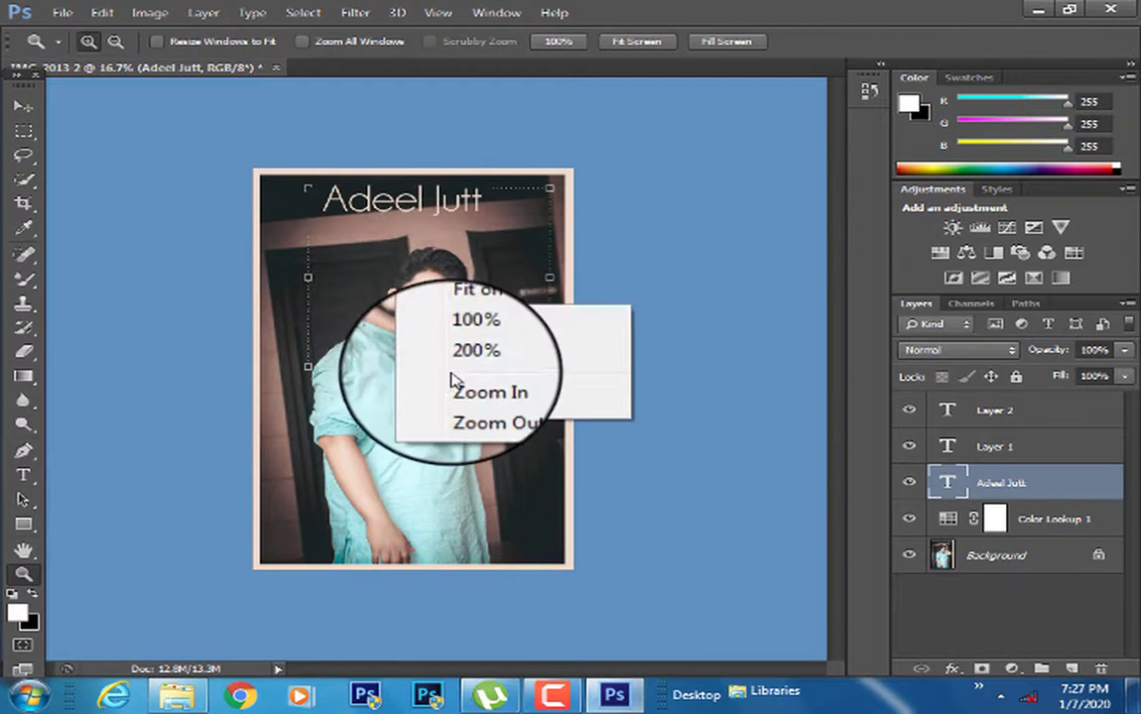
click(476, 407)
click(411, 327)
click(444, 301)
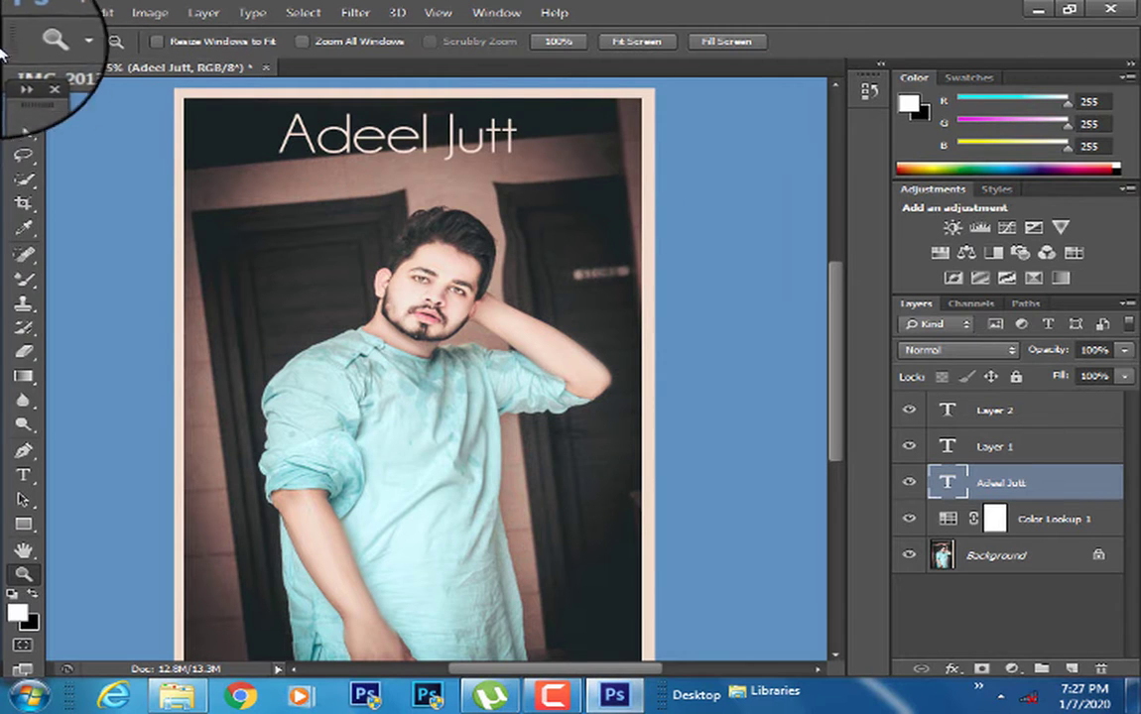
Change the name caption's font to Dalmais
click(19, 475)
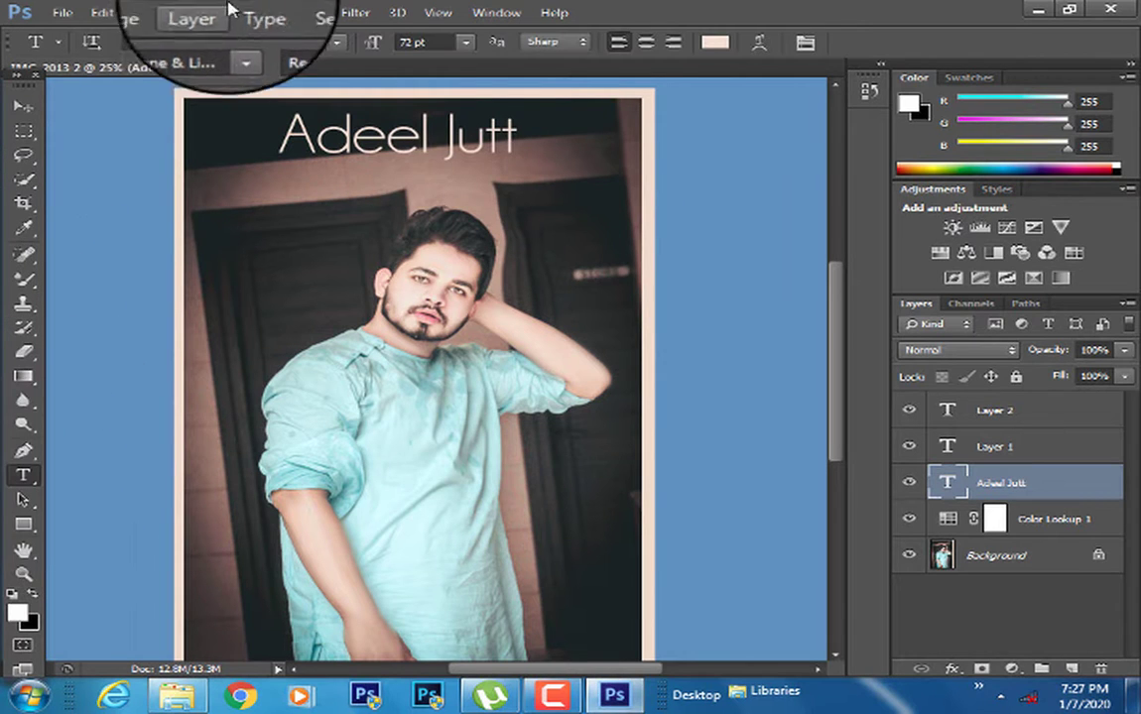
click(234, 42)
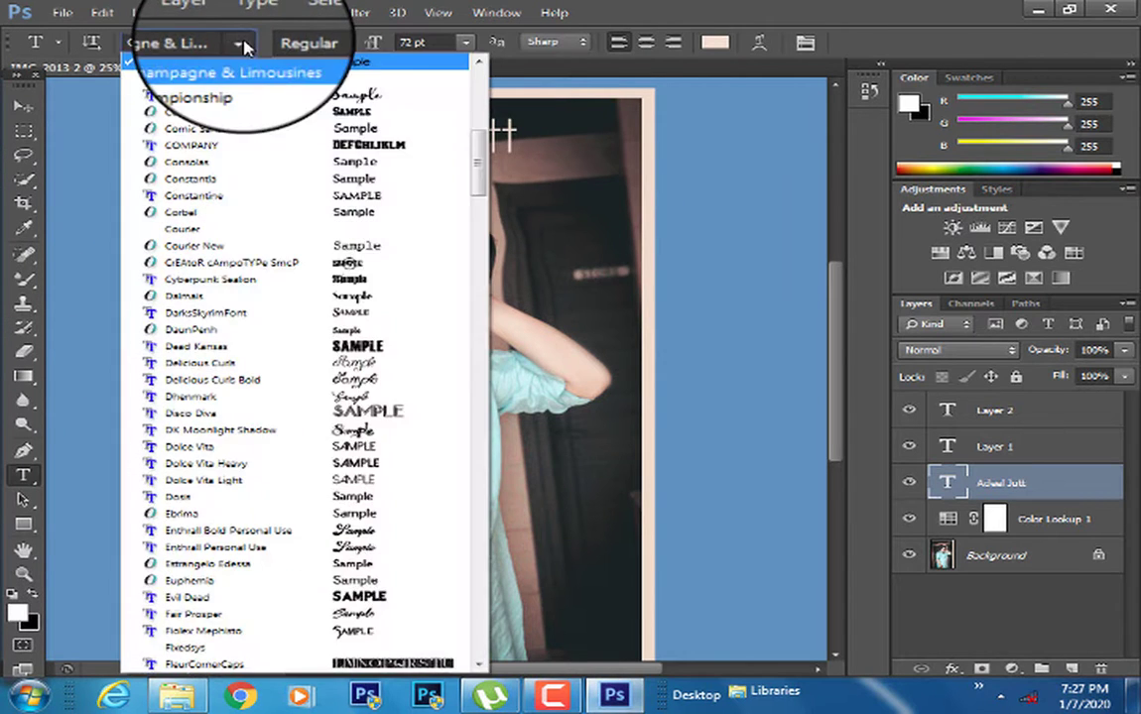
click(298, 77)
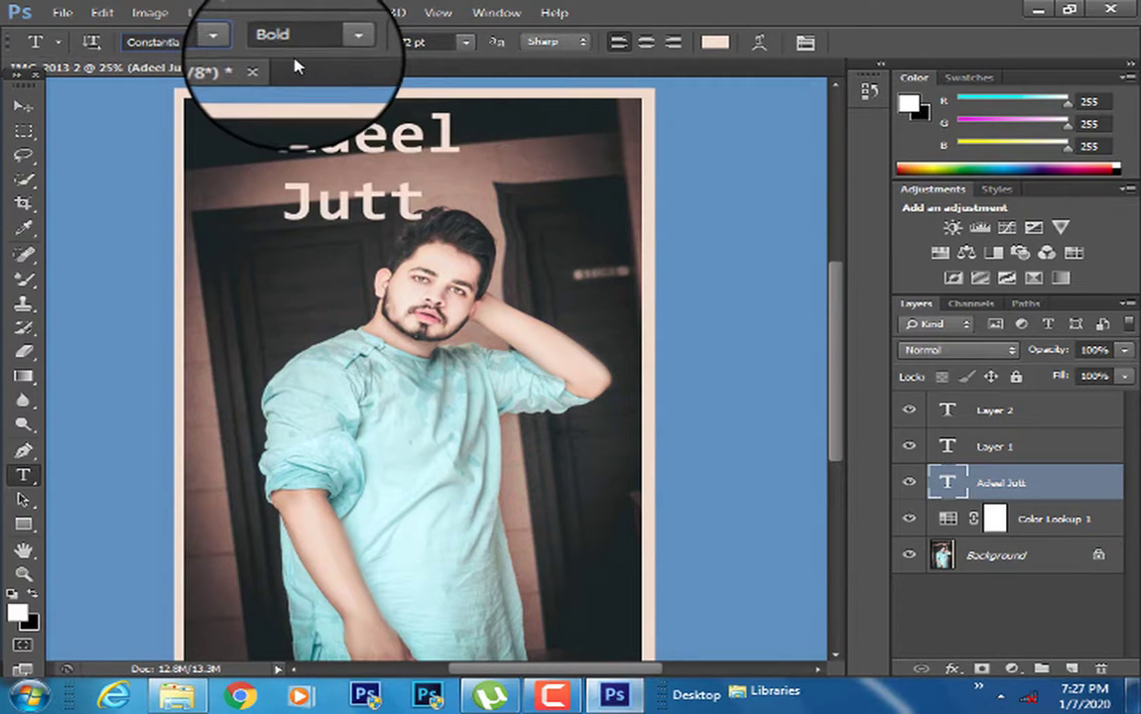
key(Down)
key(Down)
key(Down)
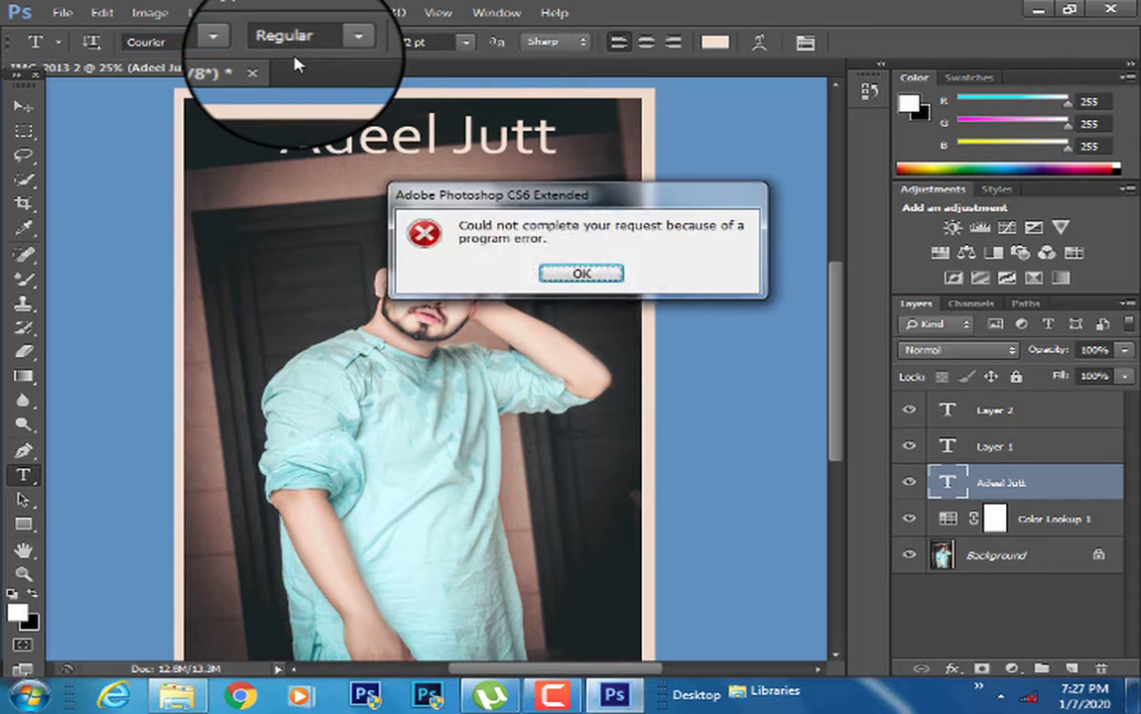
click(568, 280)
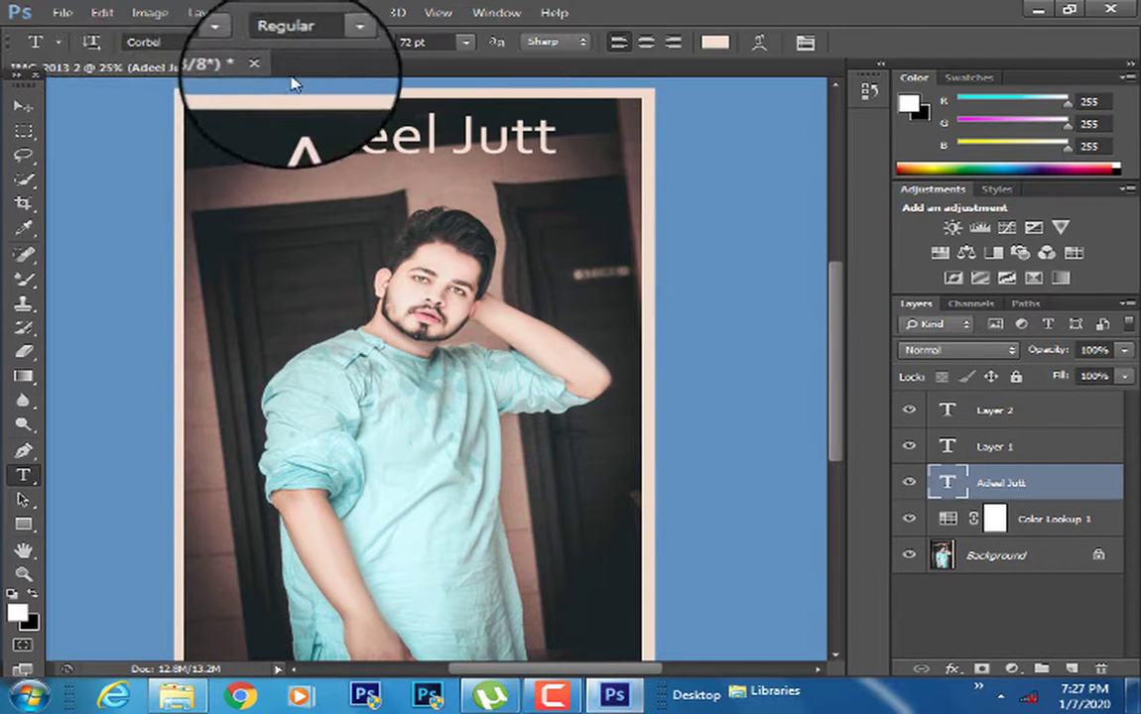
click(238, 42)
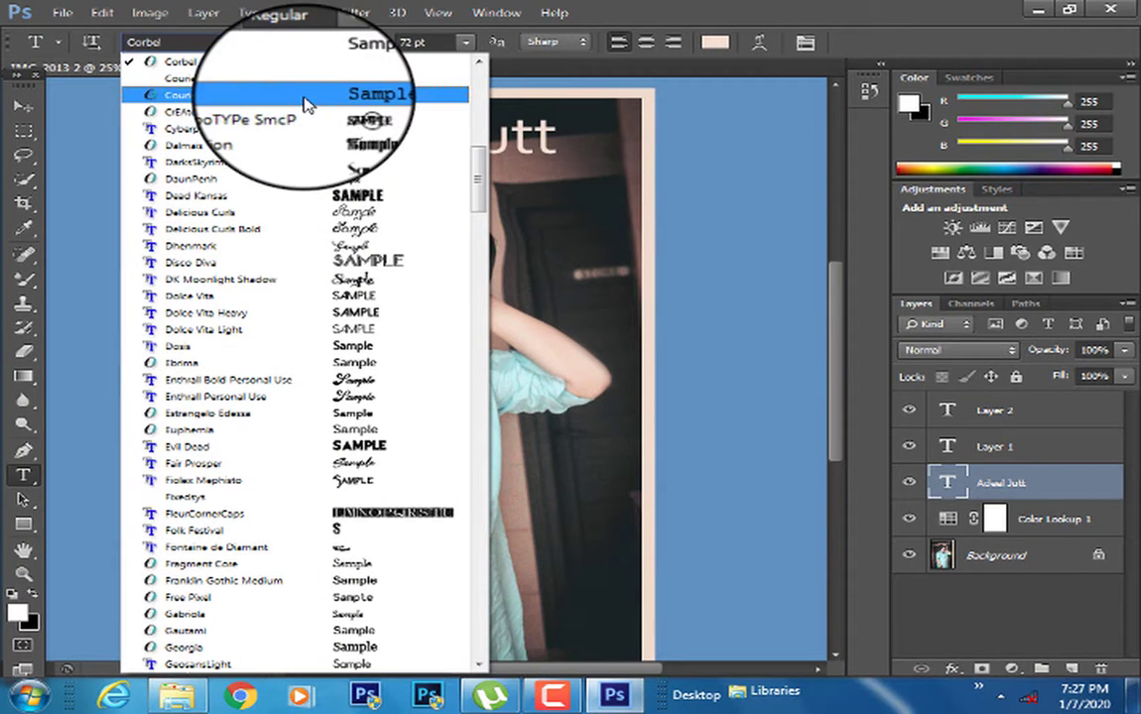
click(303, 109)
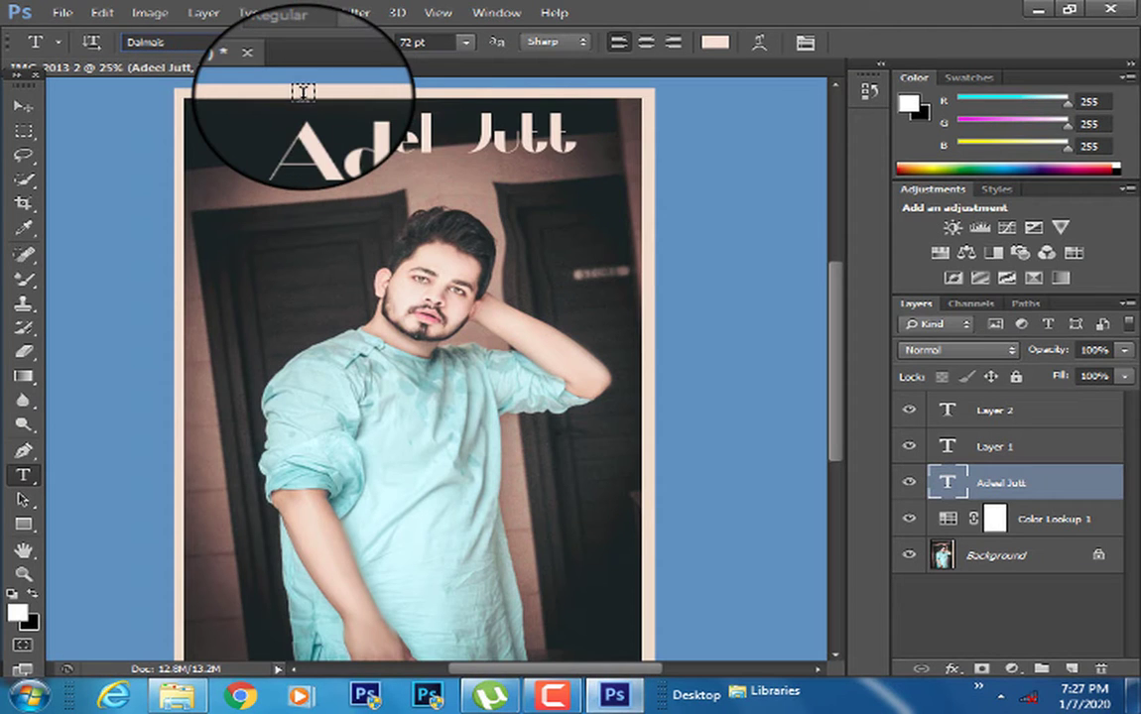
Shift the restyled caption slightly sideways so it sits more centrally above the man's head
click(25, 575)
right_click(377, 303)
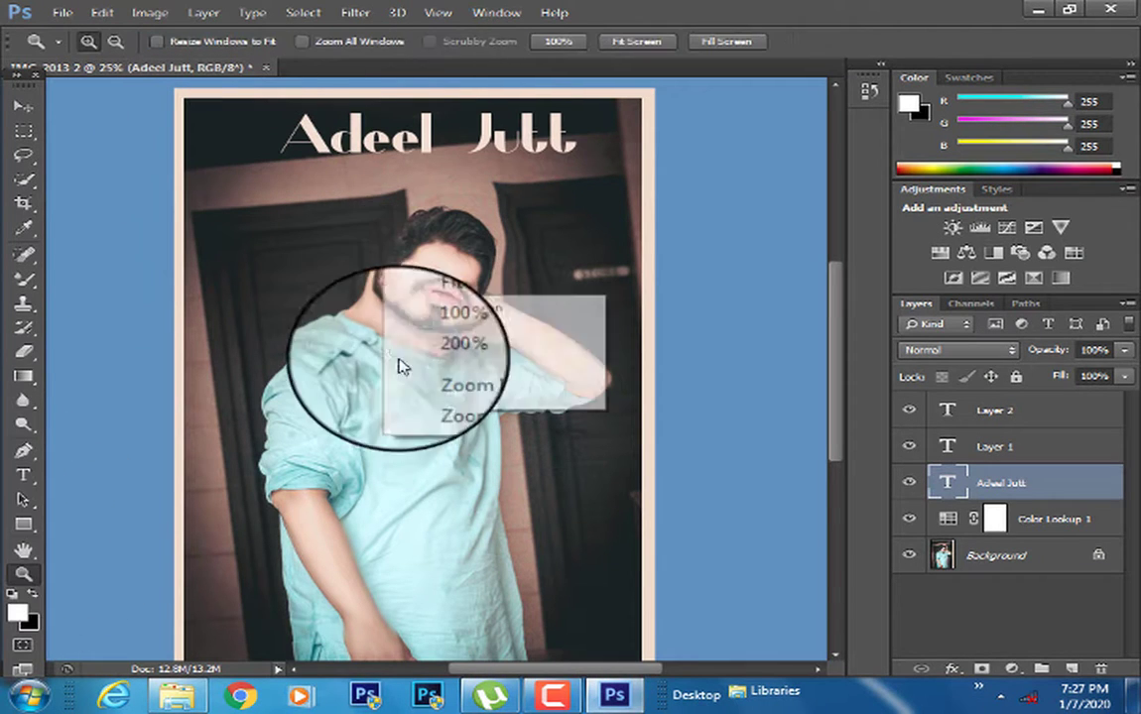
click(421, 399)
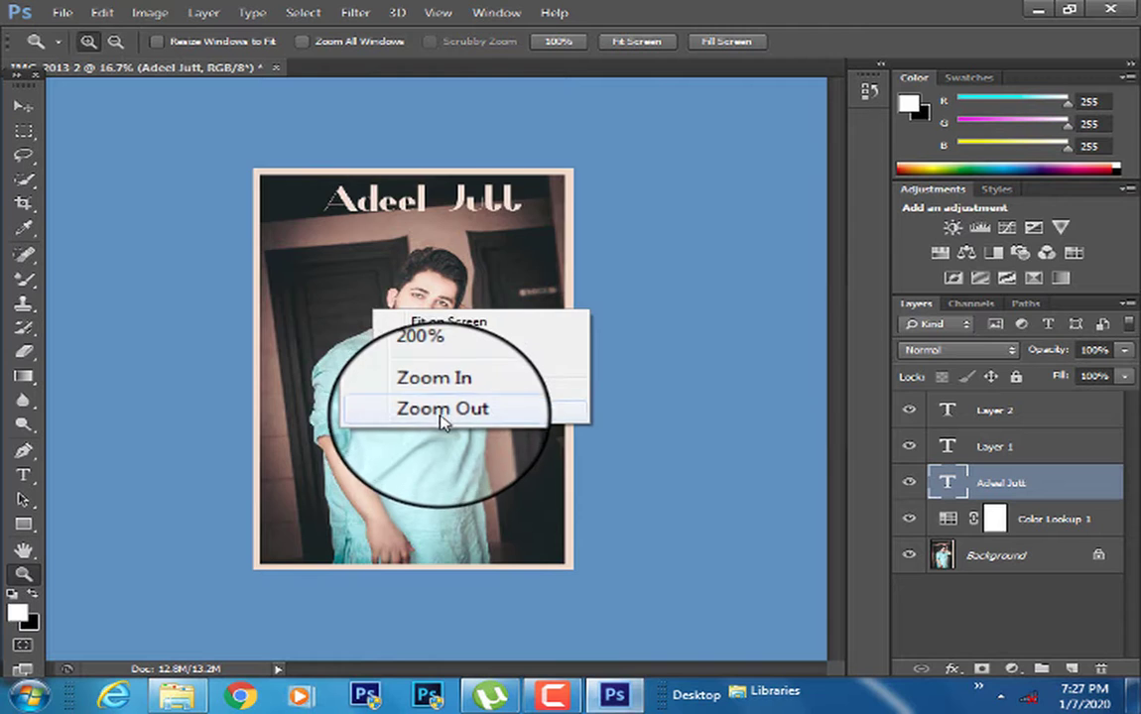
click(441, 420)
click(453, 410)
click(25, 102)
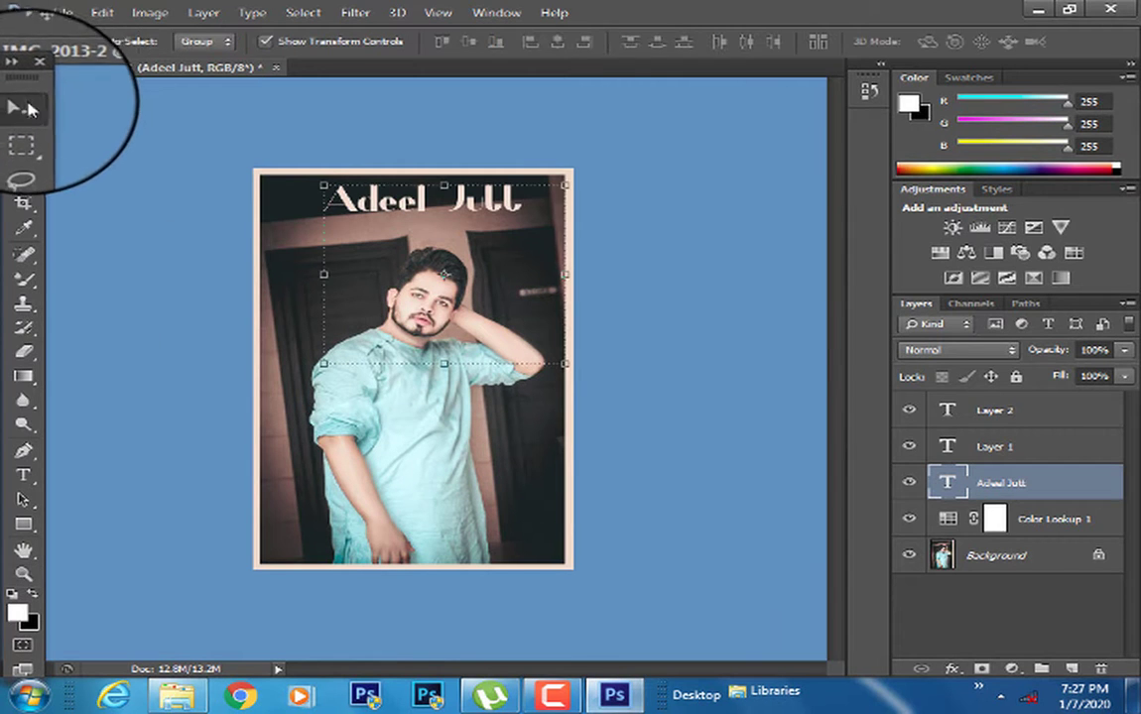
drag(499, 212, 479, 214)
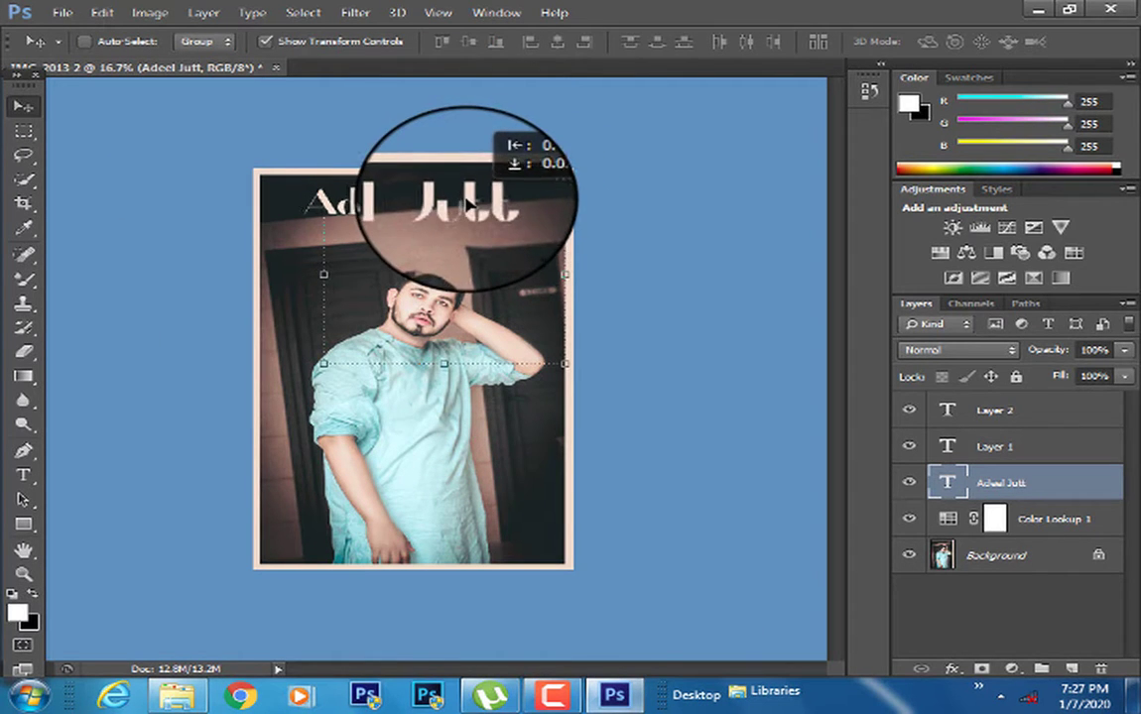
click(24, 573)
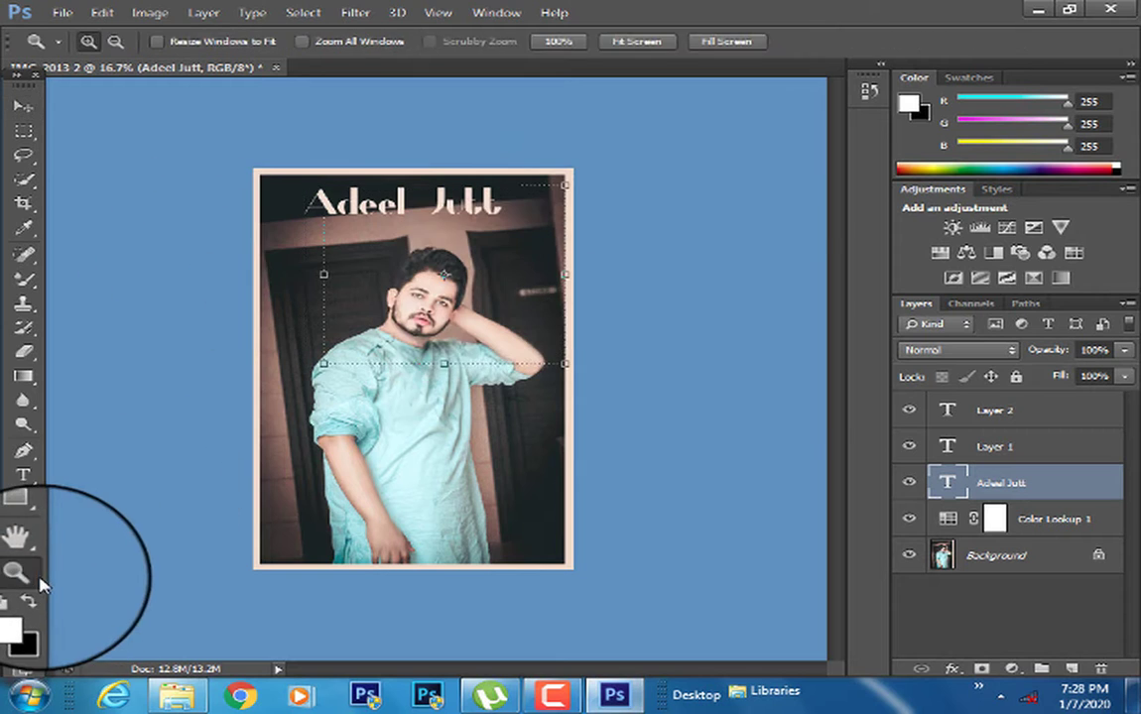
Open the Background layer in the Liquify filter and choose the Forward Warp tool for the face area
click(996, 556)
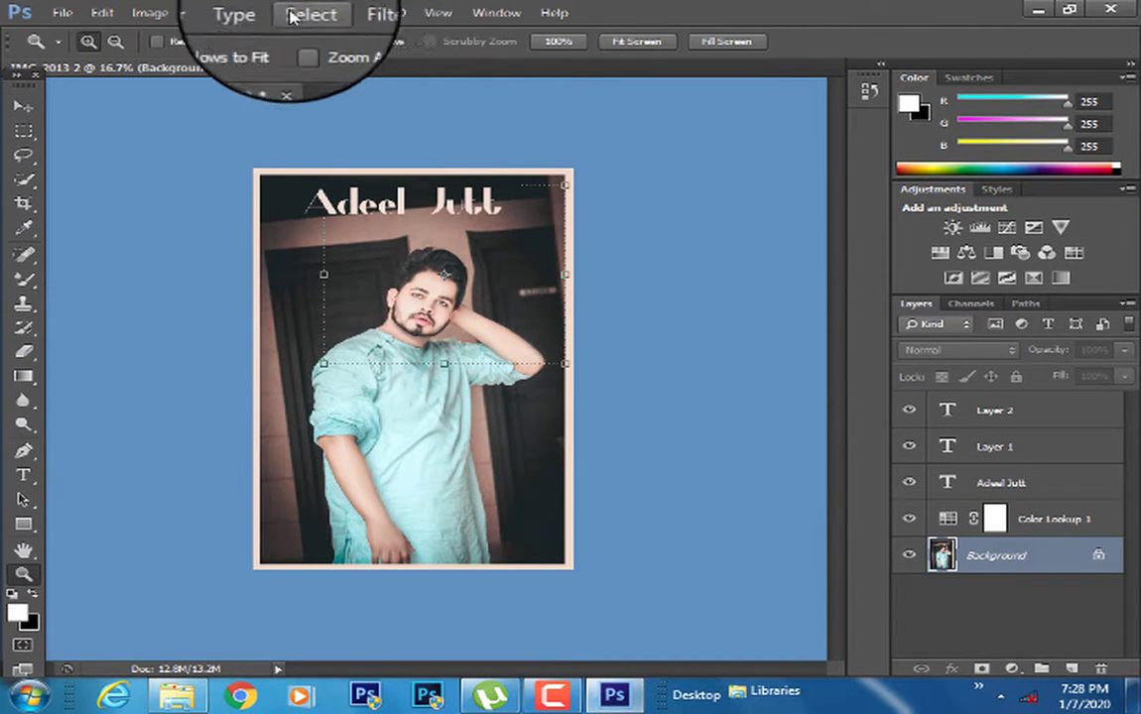
click(355, 12)
click(417, 138)
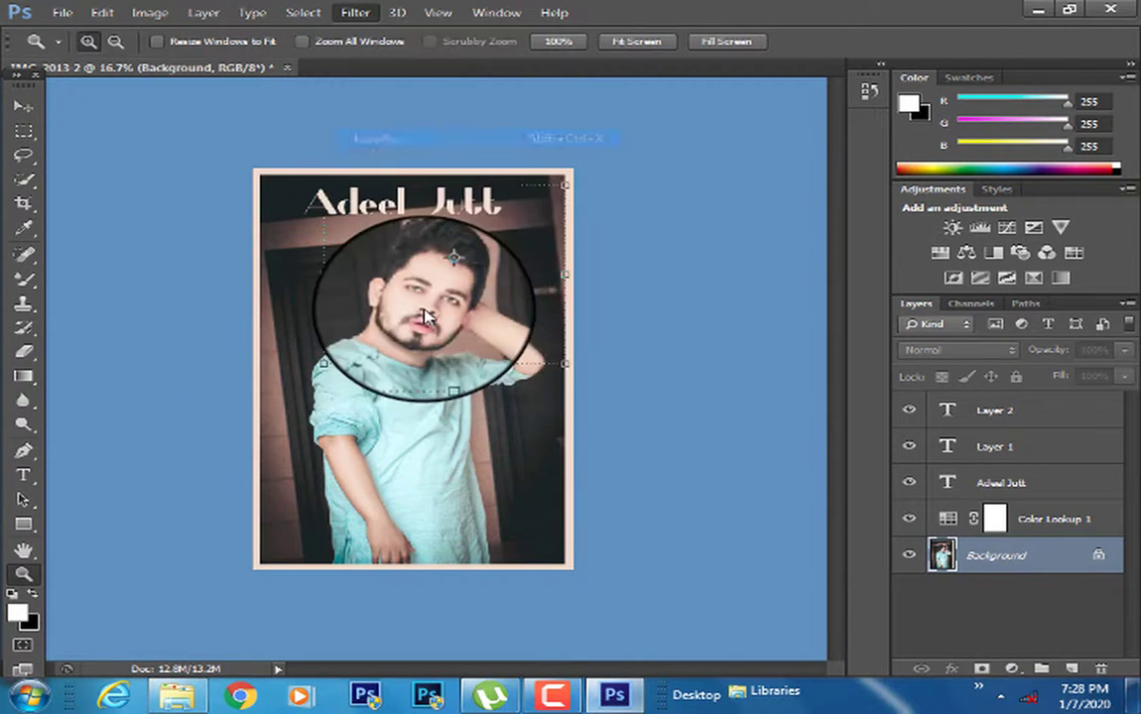
click(30, 174)
click(461, 331)
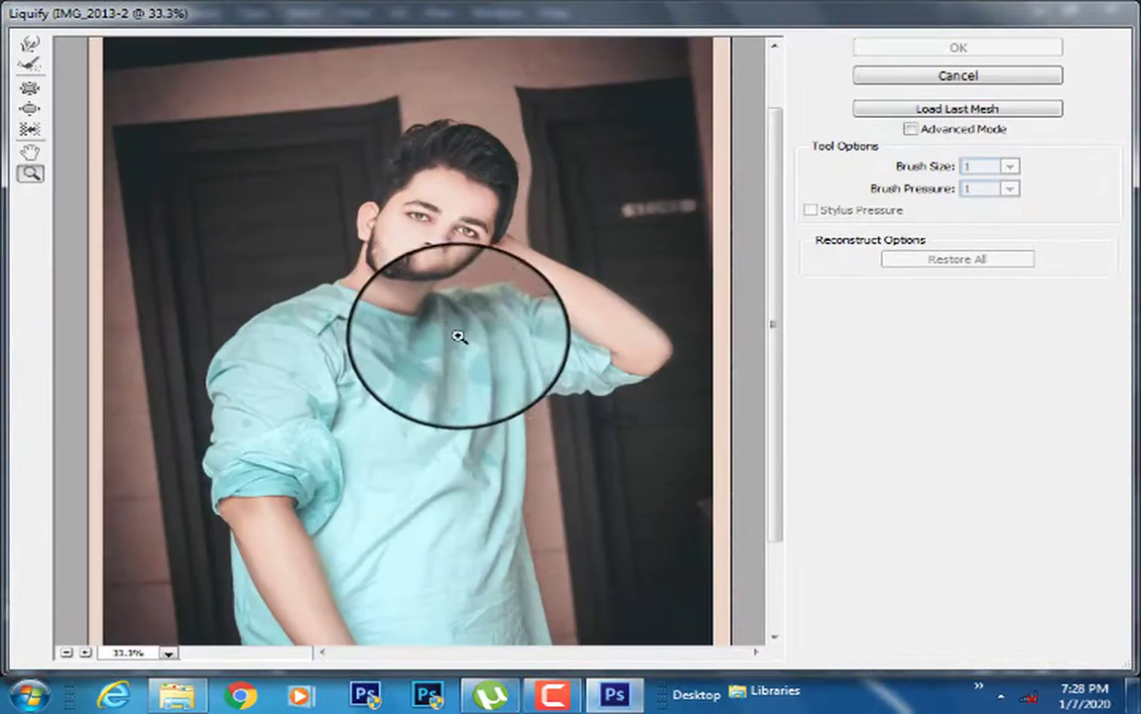
click(444, 324)
click(461, 318)
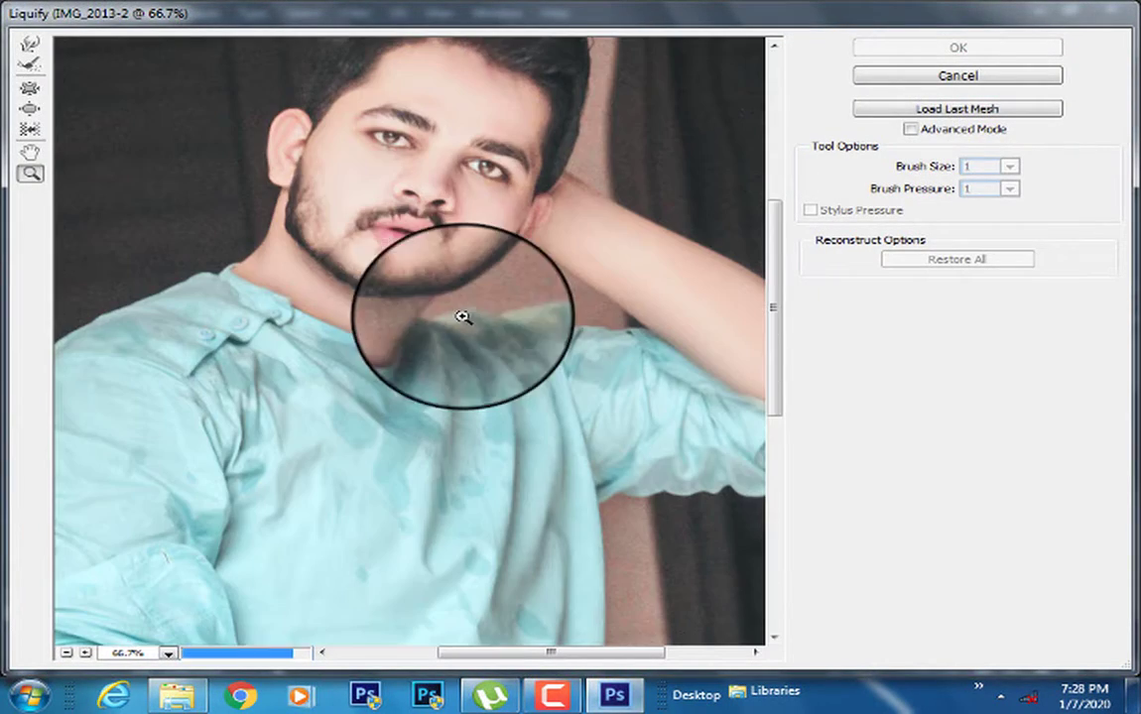
click(28, 44)
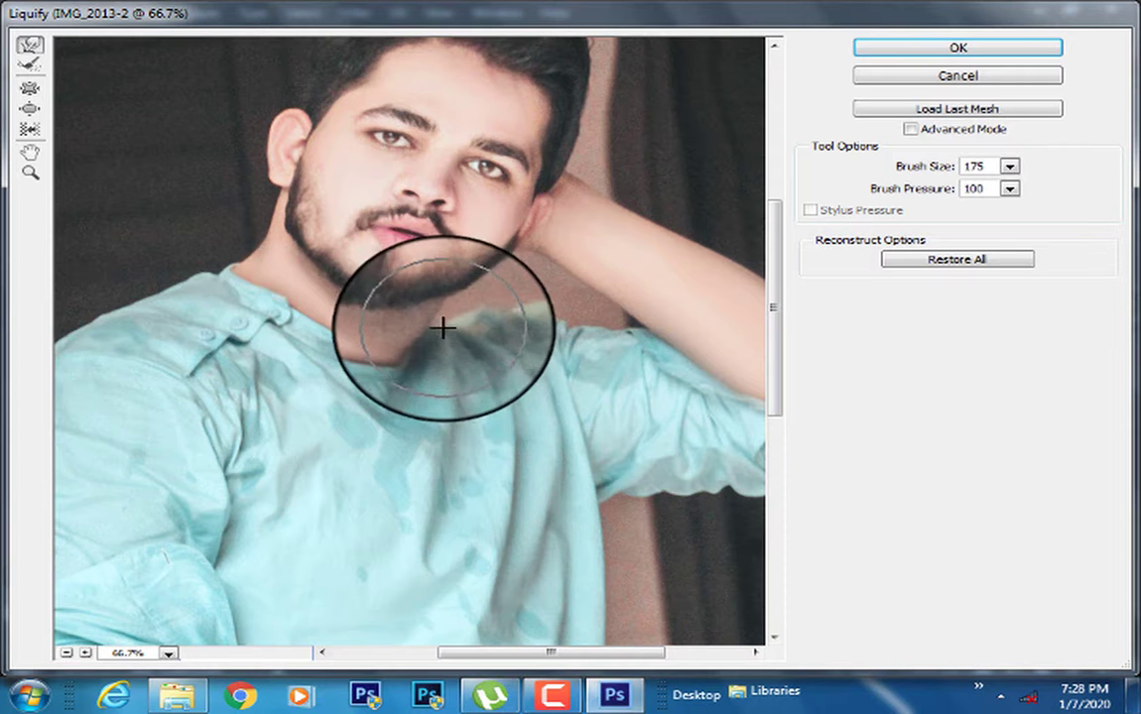
Undo the last warp, try a Forward Warp stroke across the man's face, and undo that as well
key(ctrl+z)
key(bracketright)
key(bracketleft)
mouse_move(509, 107)
mouse_down()
mouse_move(484, 260)
mouse_move(458, 255)
mouse_move(455, 271)
mouse_move(343, 235)
mouse_move(408, 235)
mouse_up()
key(ctrl+z)
Enlarge the Forward Warp brush up to 600 and push the hair at the front of the head slightly outward
key(bracketright)
key(bracketright)
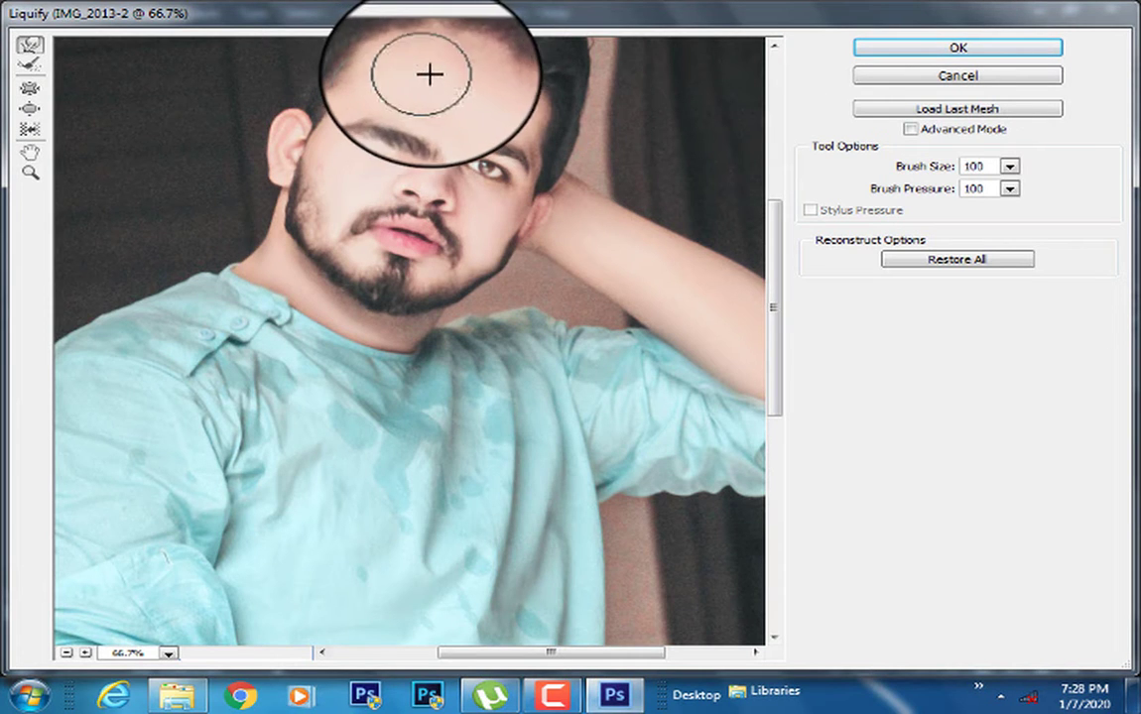
key(bracketright)
key(bracketright)
key(bracketright)
scroll(531, 297, up, 5)
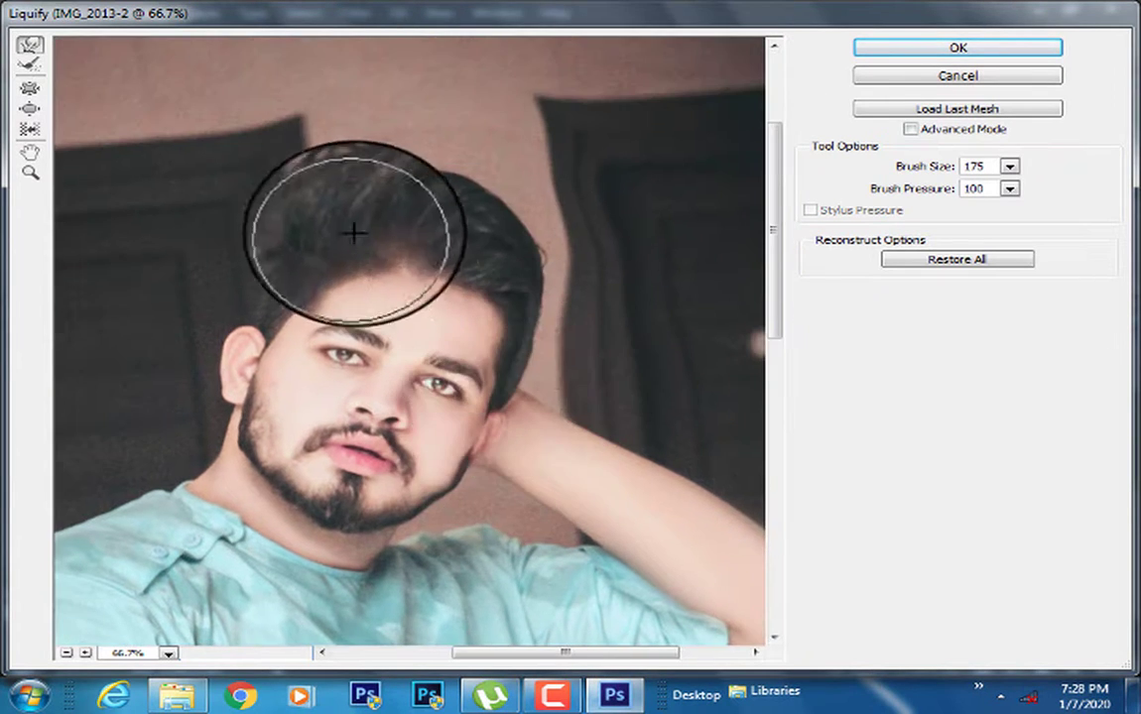
key(bracketright)
drag(354, 232, 337, 210)
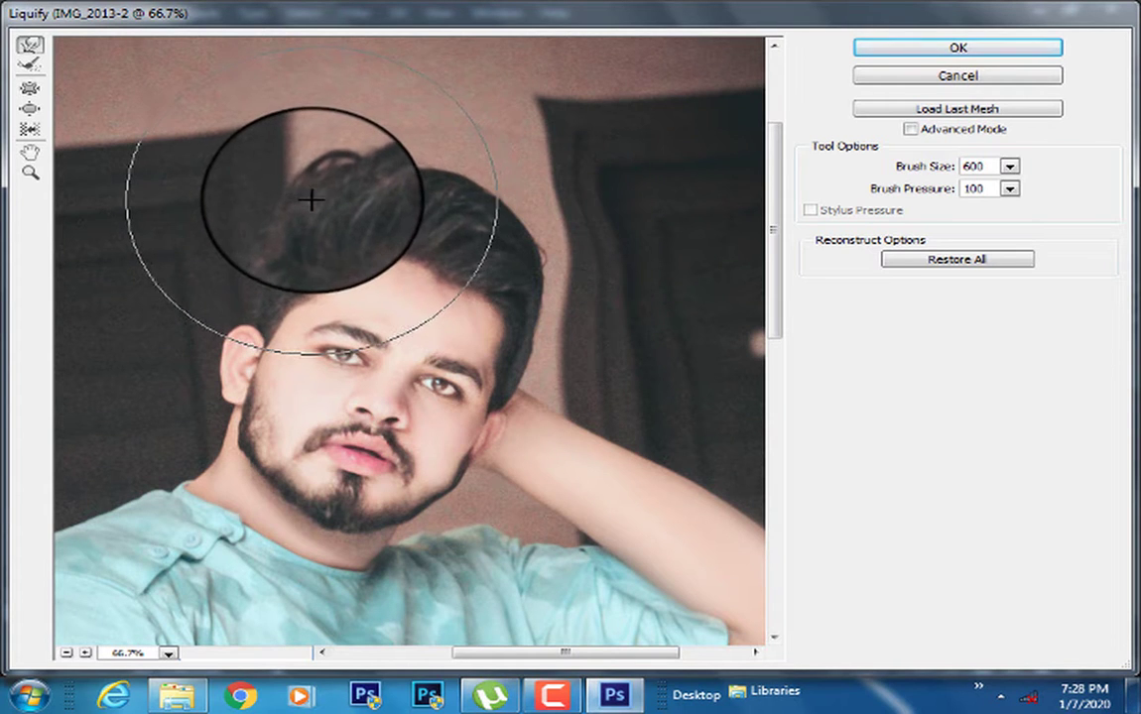
key(ctrl+z)
Try reshaping the cheek and jaw beside the raised hand with smaller Forward Warp brushes of 250 and 90, and undo the strokes
key(bracketleft)
key(bracketleft)
key(bracketleft)
key(bracketleft)
mouse_move(609, 391)
mouse_down()
mouse_move(558, 453)
mouse_move(440, 471)
mouse_up()
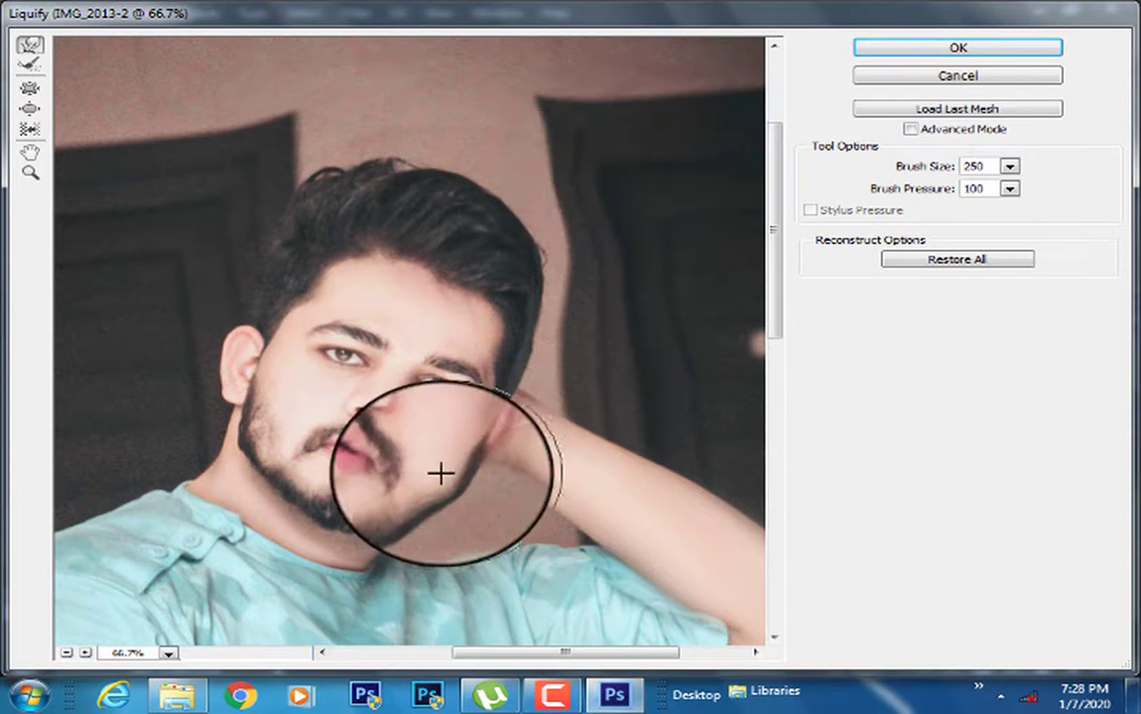
key(bracketleft)
key(bracketleft)
key(bracketleft)
key(bracketleft)
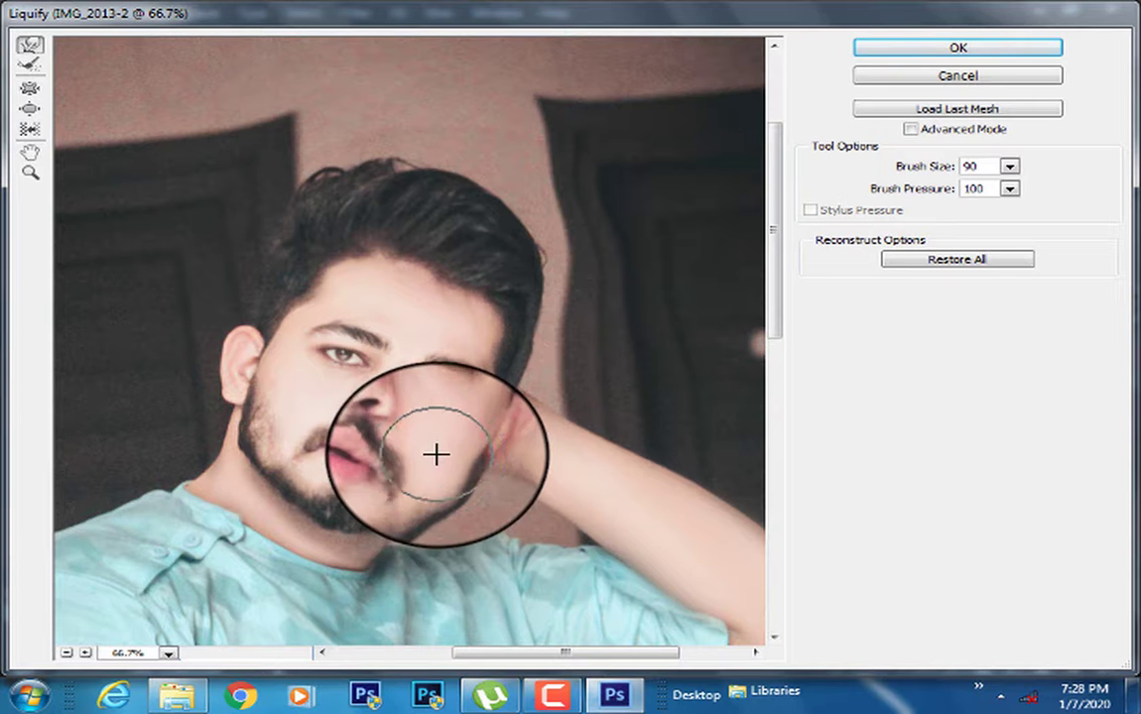
drag(434, 457, 432, 452)
key(ctrl+alt+z)
key(ctrl+alt+z)
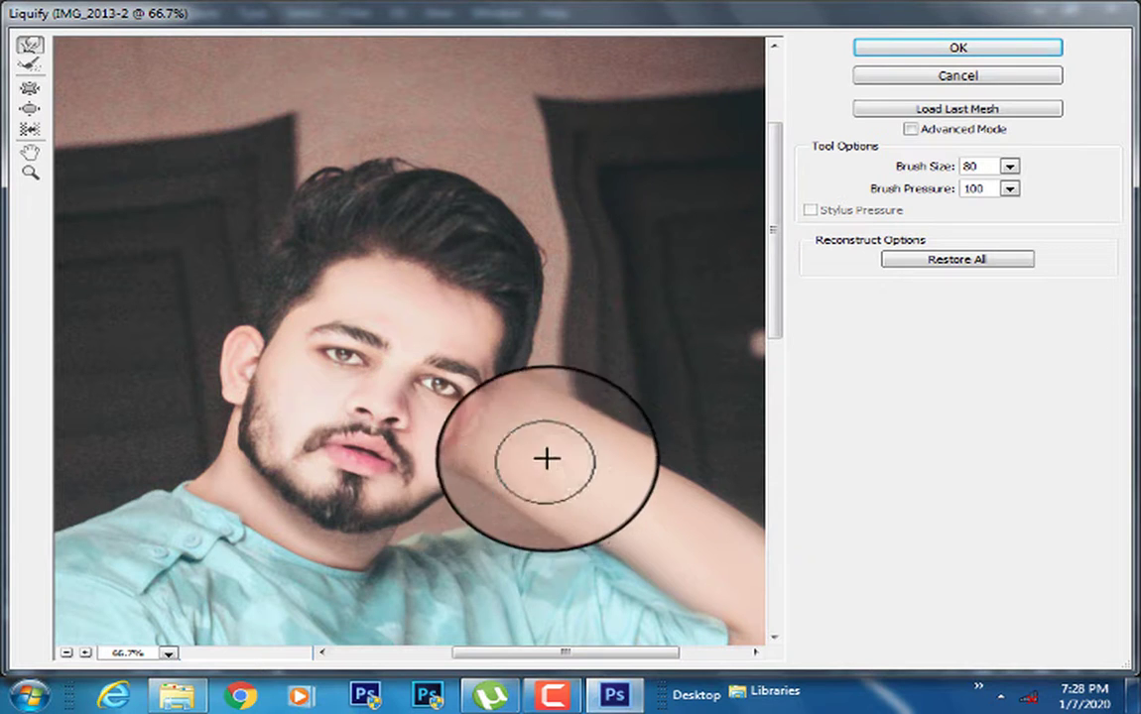
Set the Forward Warp brush size to 150 for the jaw area and apply the Liquify filter to the Background
key(bracketright)
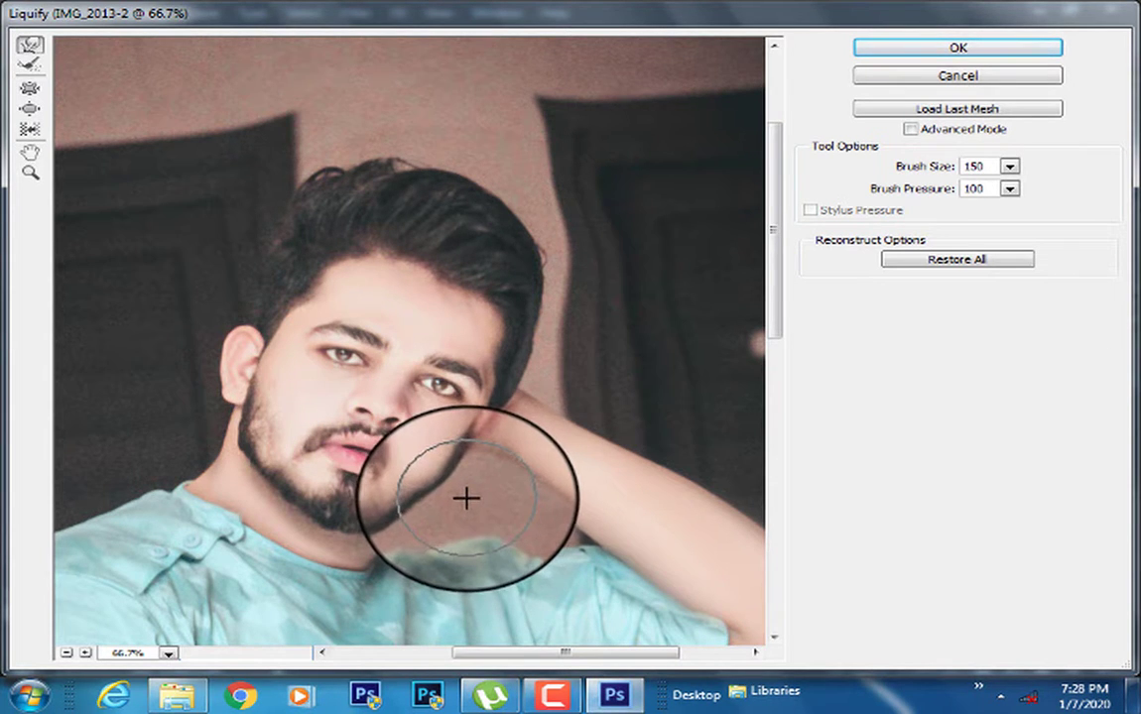
click(954, 47)
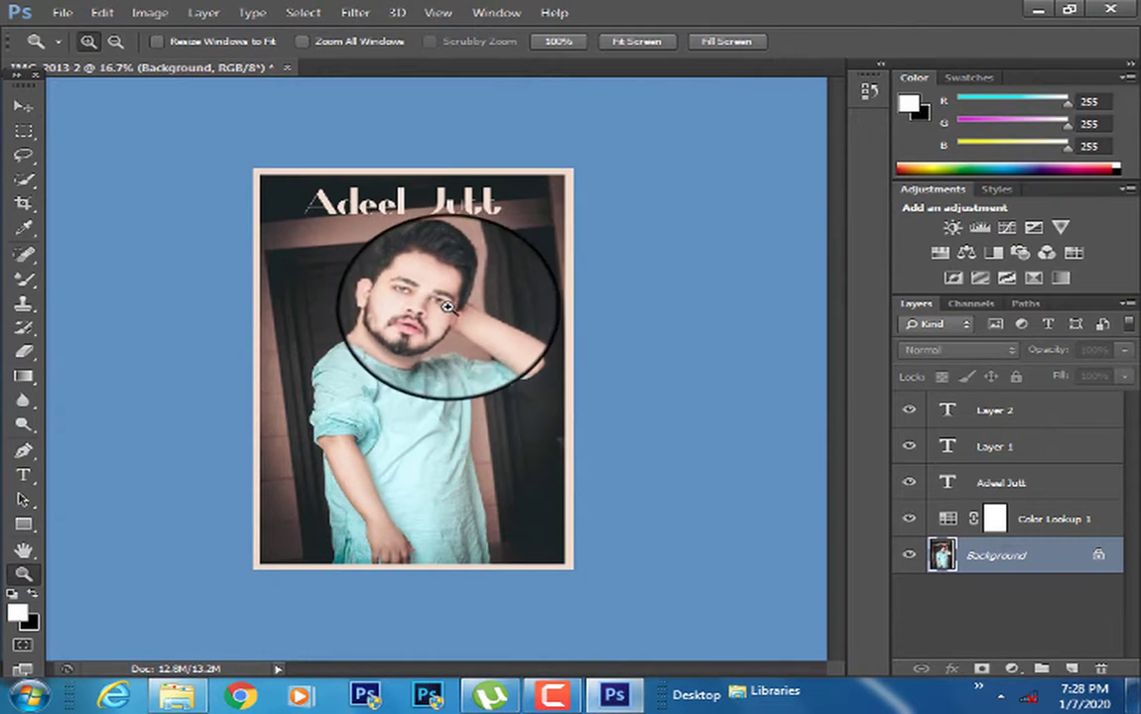
right_click(454, 322)
click(519, 414)
click(382, 385)
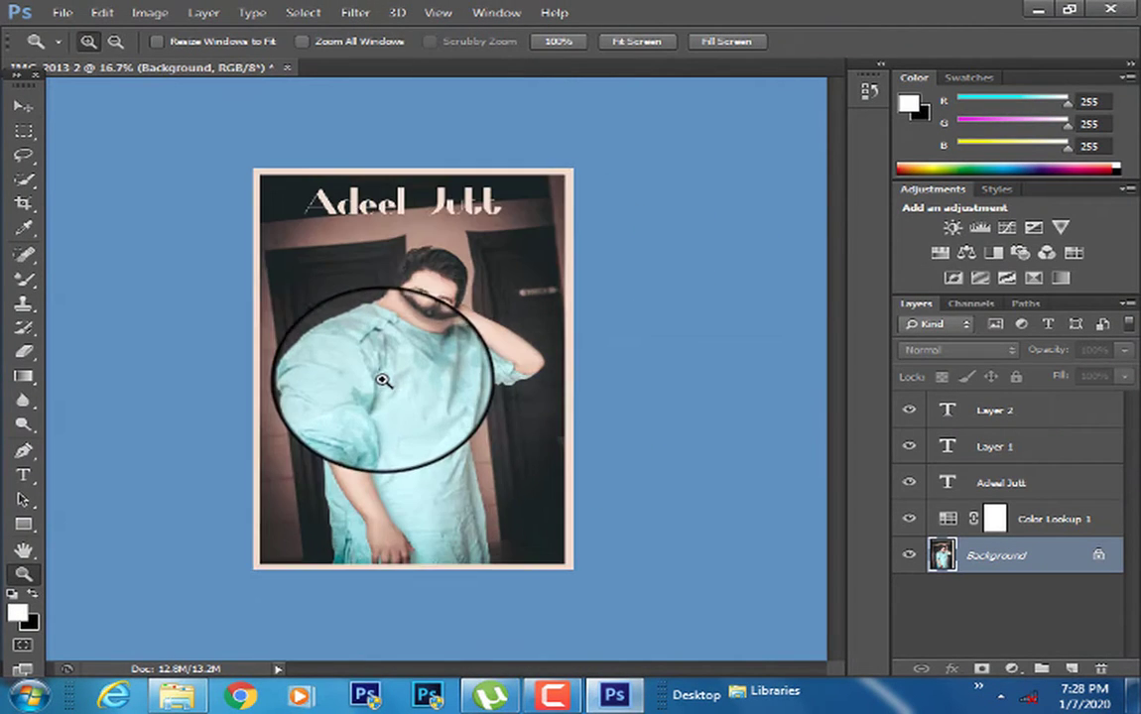
Add a Vibrance adjustment layer with saturation about +22 and paint its mask black over the man with a soft 800 px brush at 18% opacity
click(1062, 230)
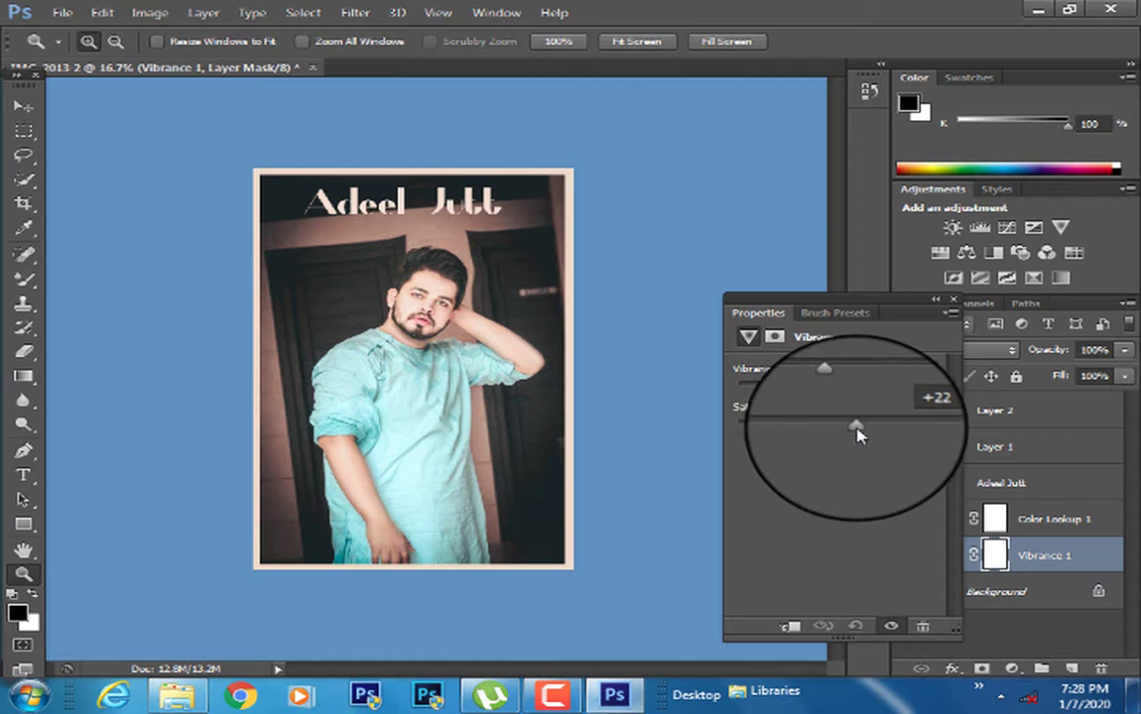
click(952, 299)
click(30, 281)
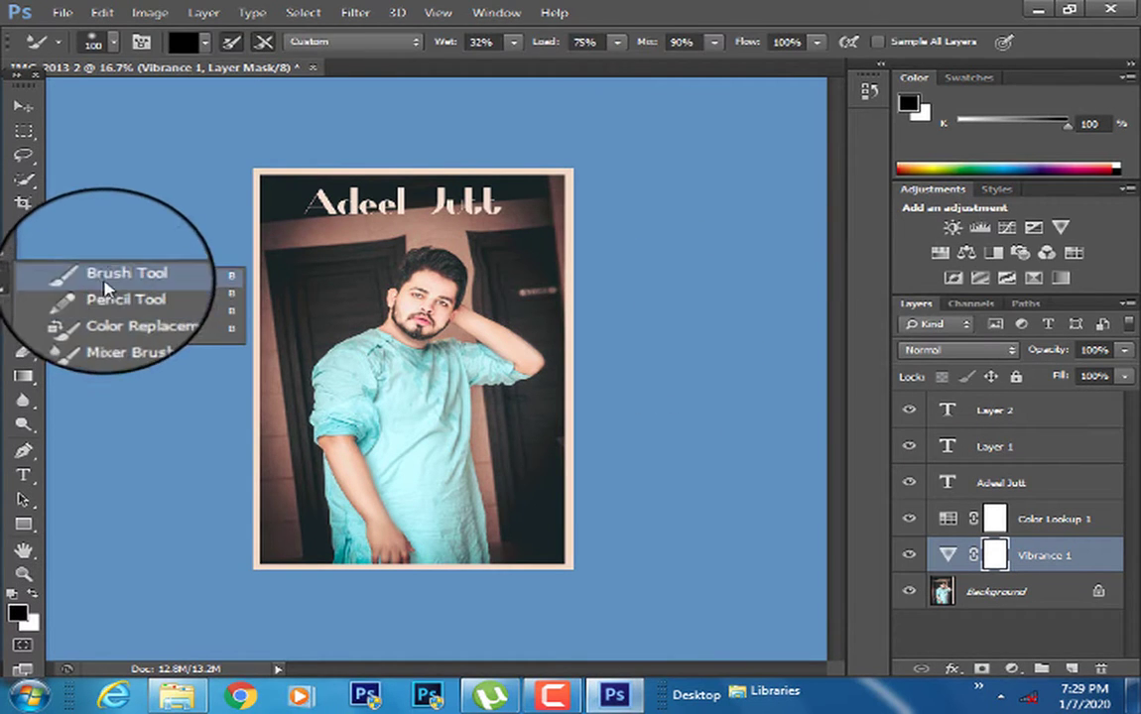
click(50, 265)
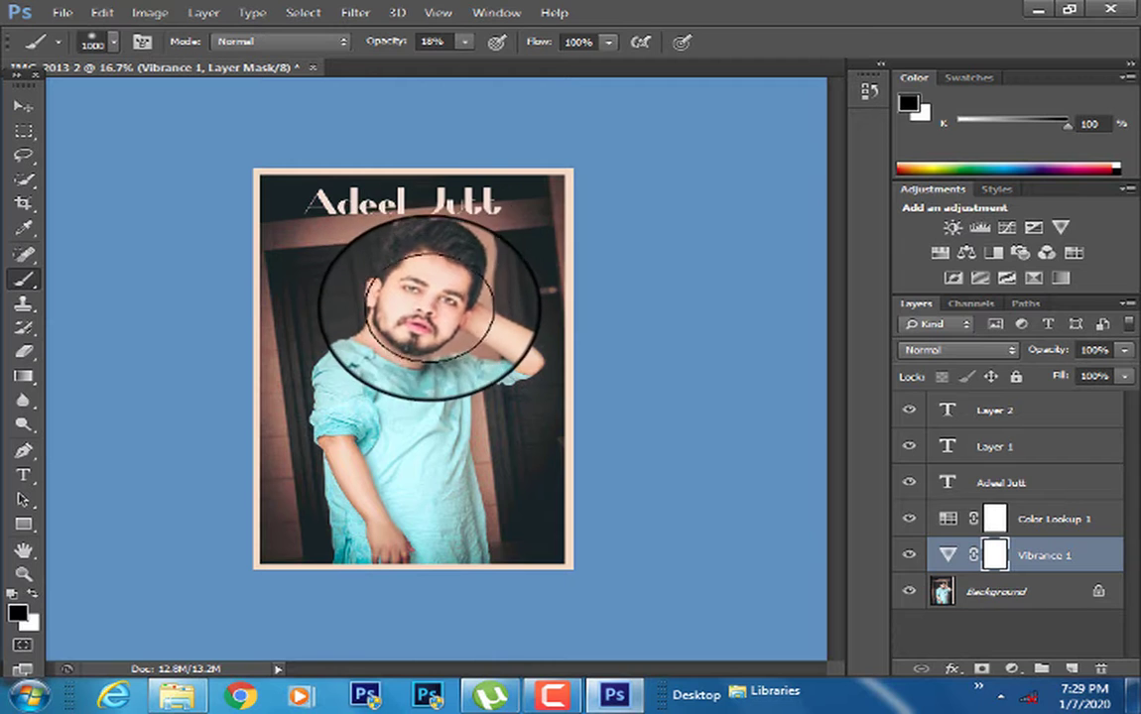
key(bracketleft)
key(bracketleft)
click(434, 304)
mouse_move(429, 312)
mouse_down()
mouse_move(413, 352)
mouse_move(426, 491)
mouse_move(409, 488)
mouse_move(387, 444)
mouse_move(361, 457)
mouse_move(384, 490)
mouse_move(418, 327)
mouse_move(451, 352)
mouse_move(491, 343)
mouse_move(500, 368)
mouse_move(442, 353)
mouse_move(416, 303)
mouse_up()
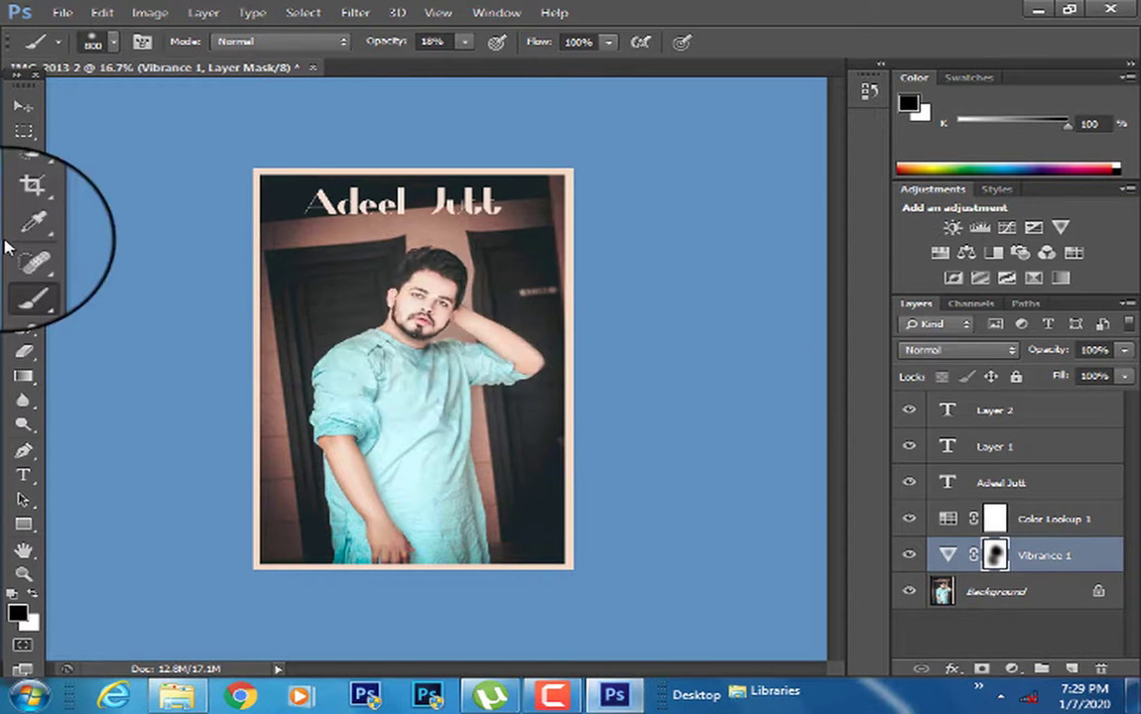
Reopen the Background in Liquify, warp the area beside the jaw with a size 150 Forward Warp brush, and apply the filter
click(24, 573)
click(521, 403)
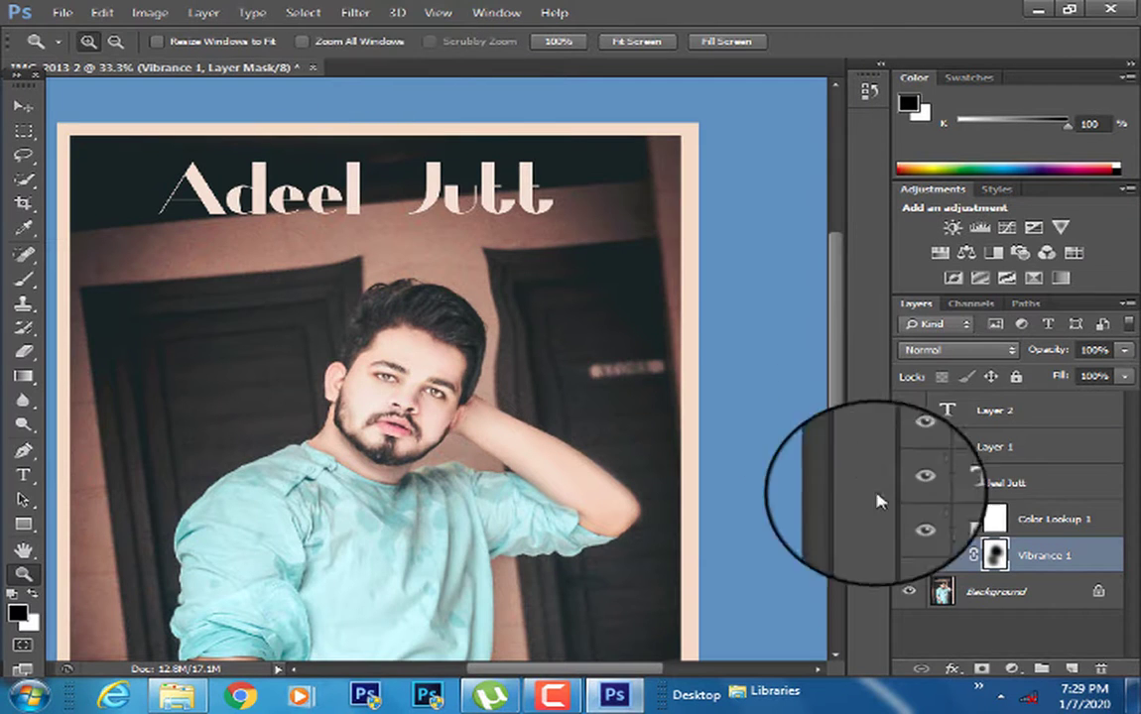
click(992, 591)
click(349, 10)
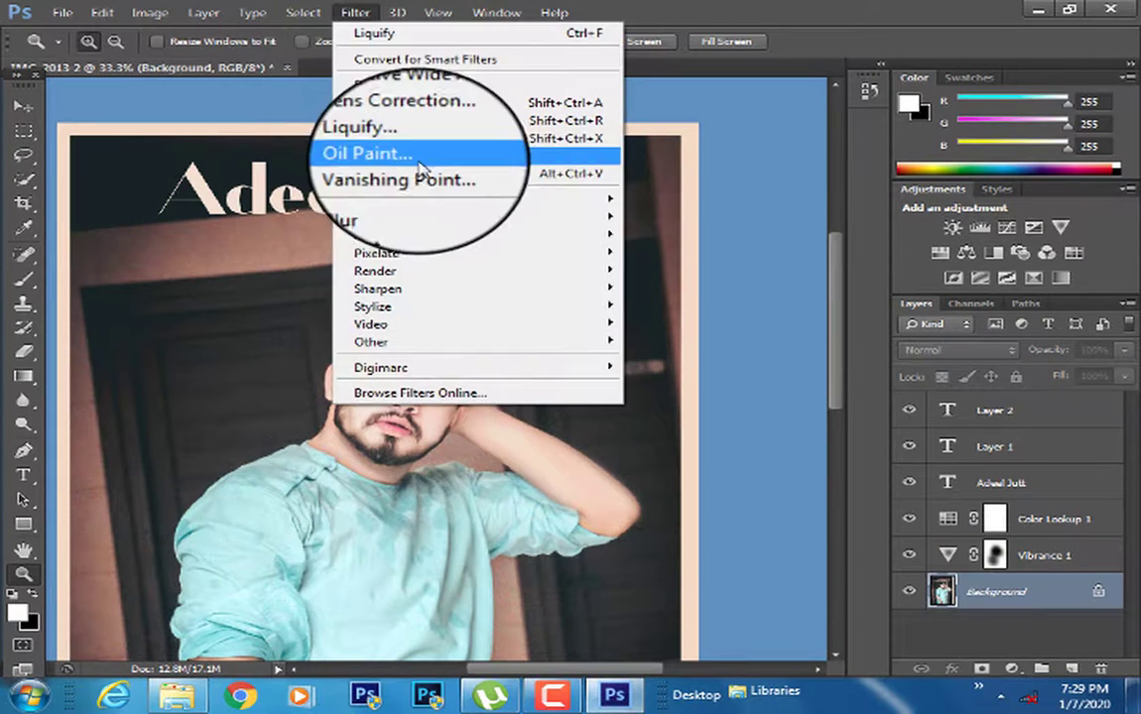
click(387, 129)
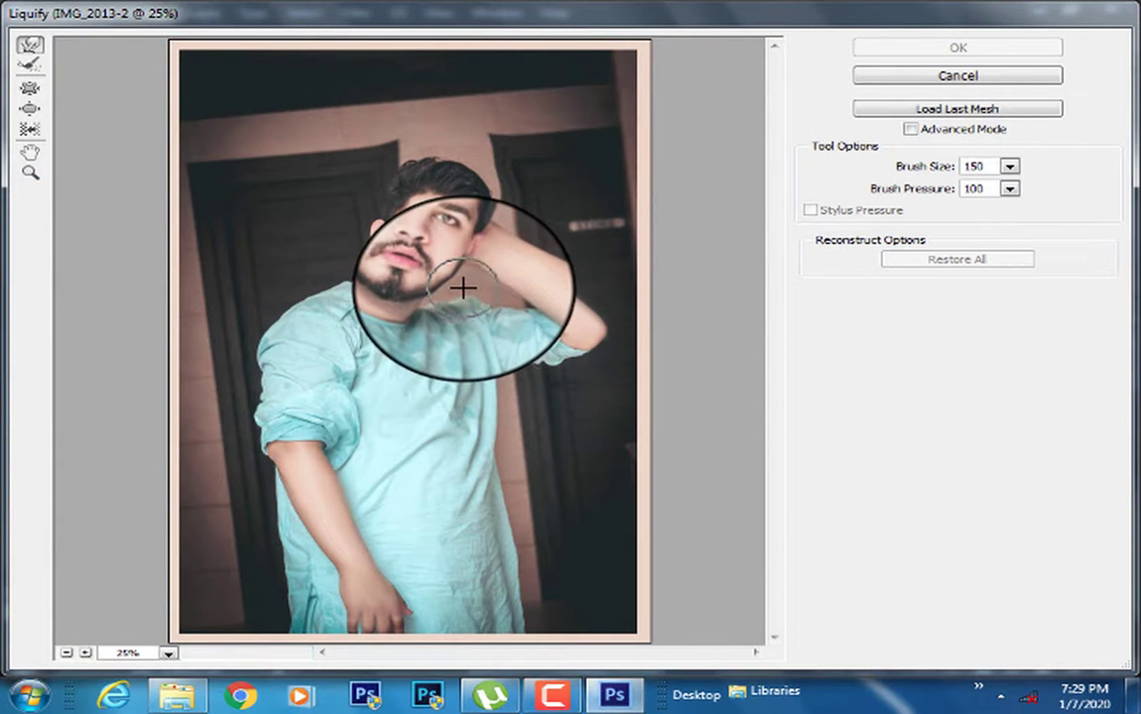
drag(460, 285, 591, 260)
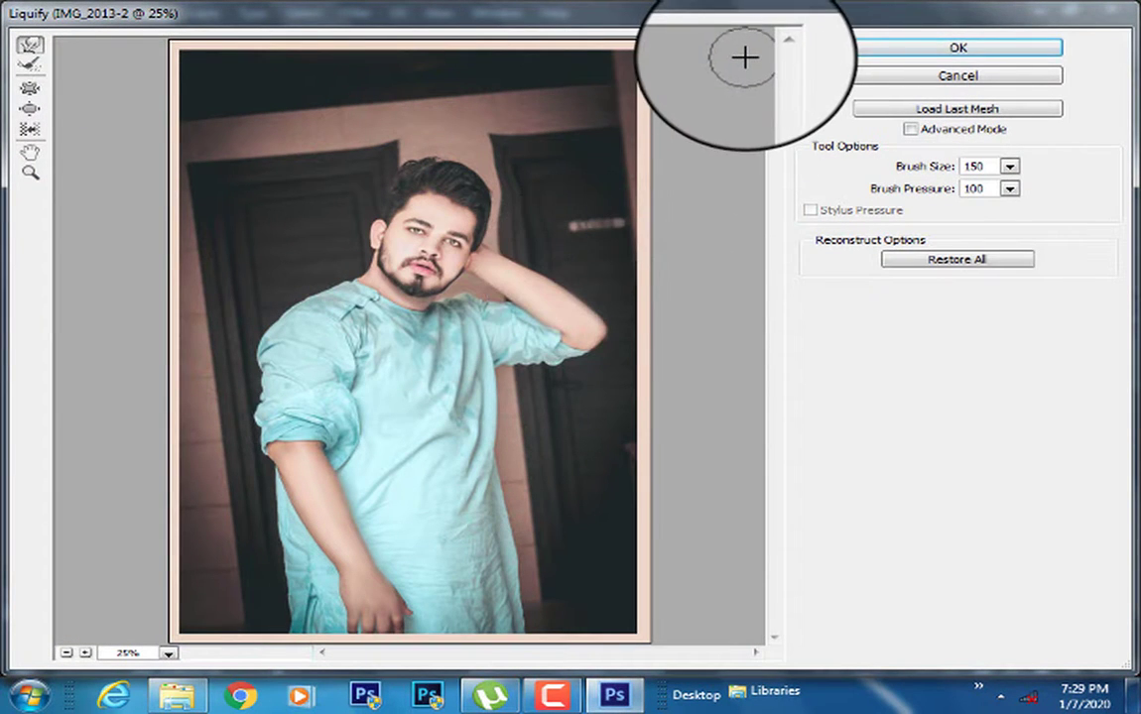
click(947, 47)
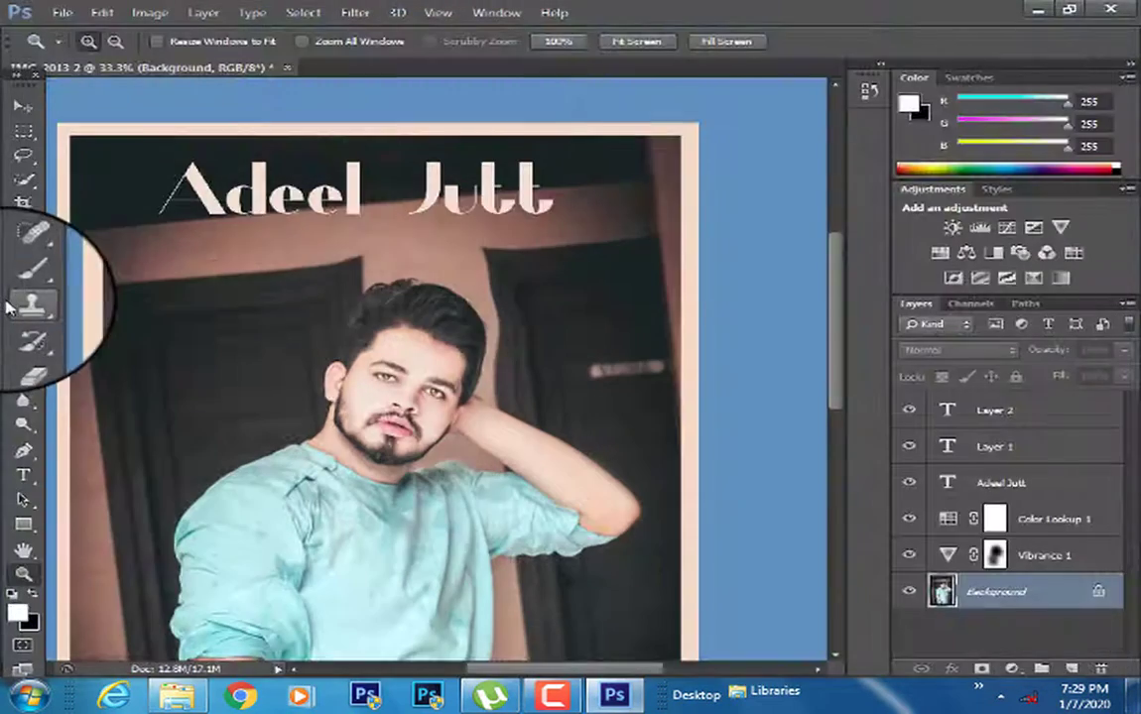
Reopen the Background in Liquify, refine the jaw and neck edge with Forward Warp brushes of 90 and 80, and apply the filter
click(355, 12)
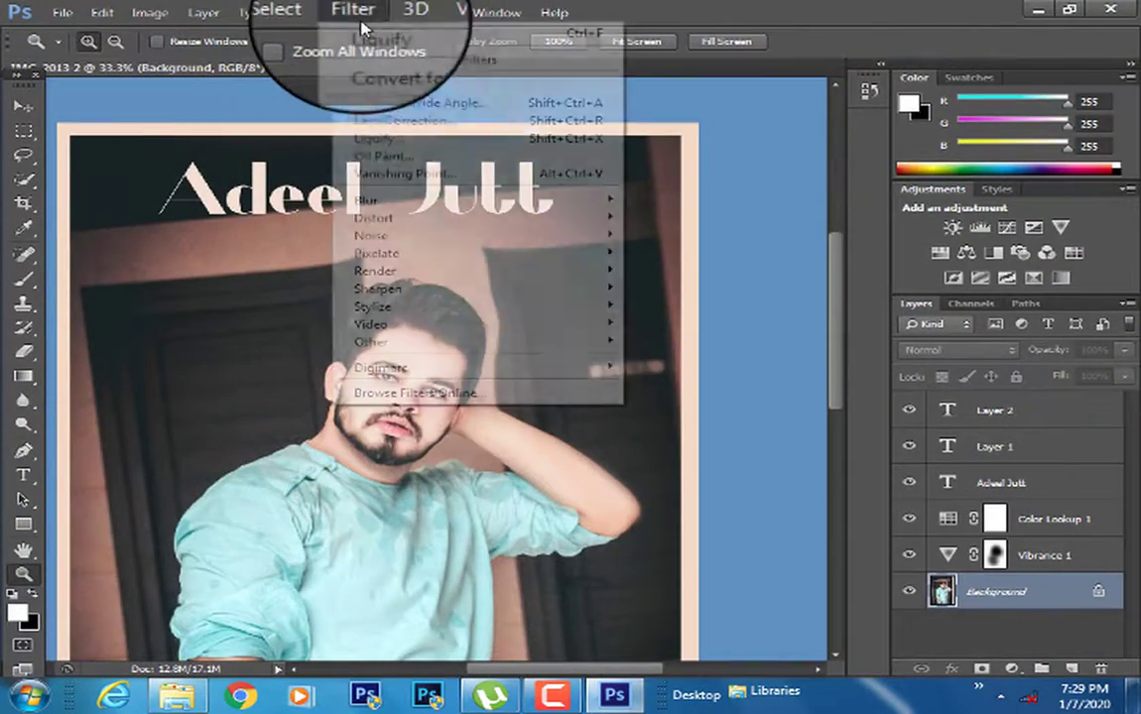
click(397, 139)
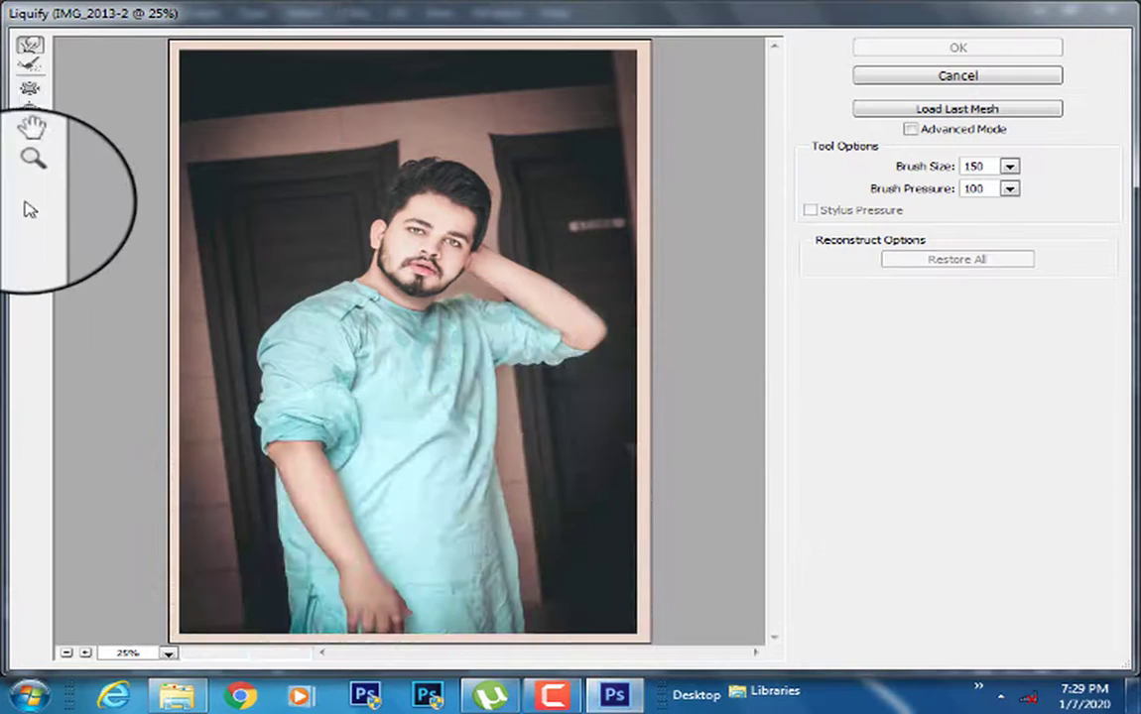
click(30, 173)
click(419, 304)
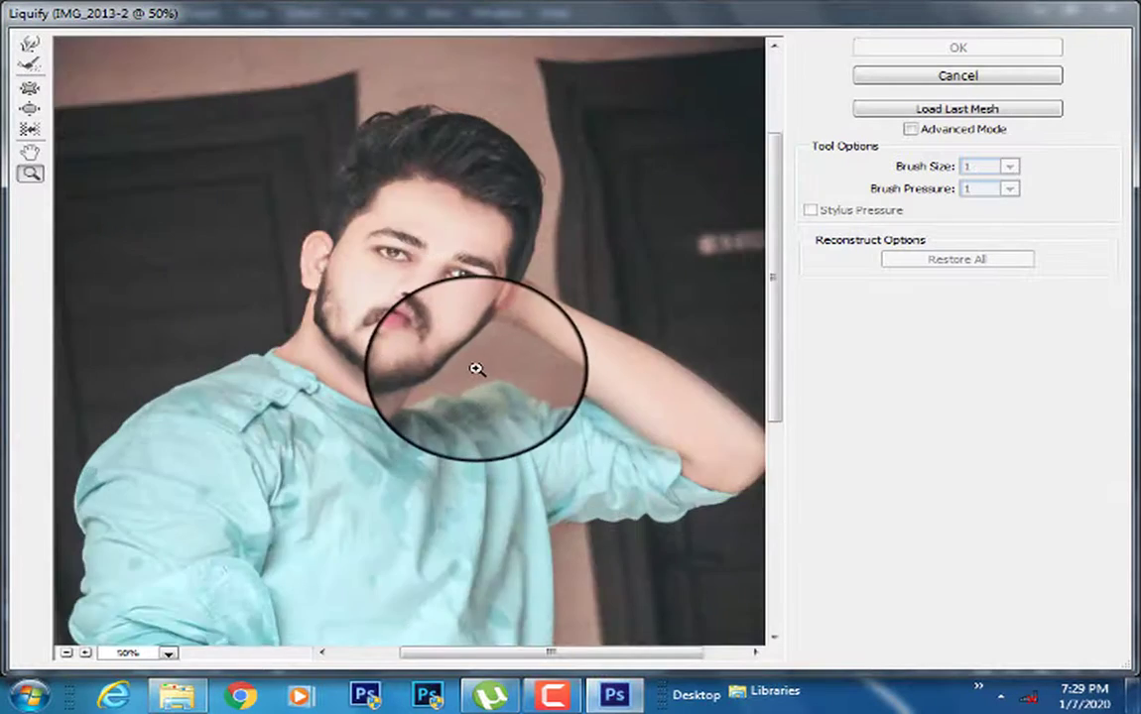
click(474, 367)
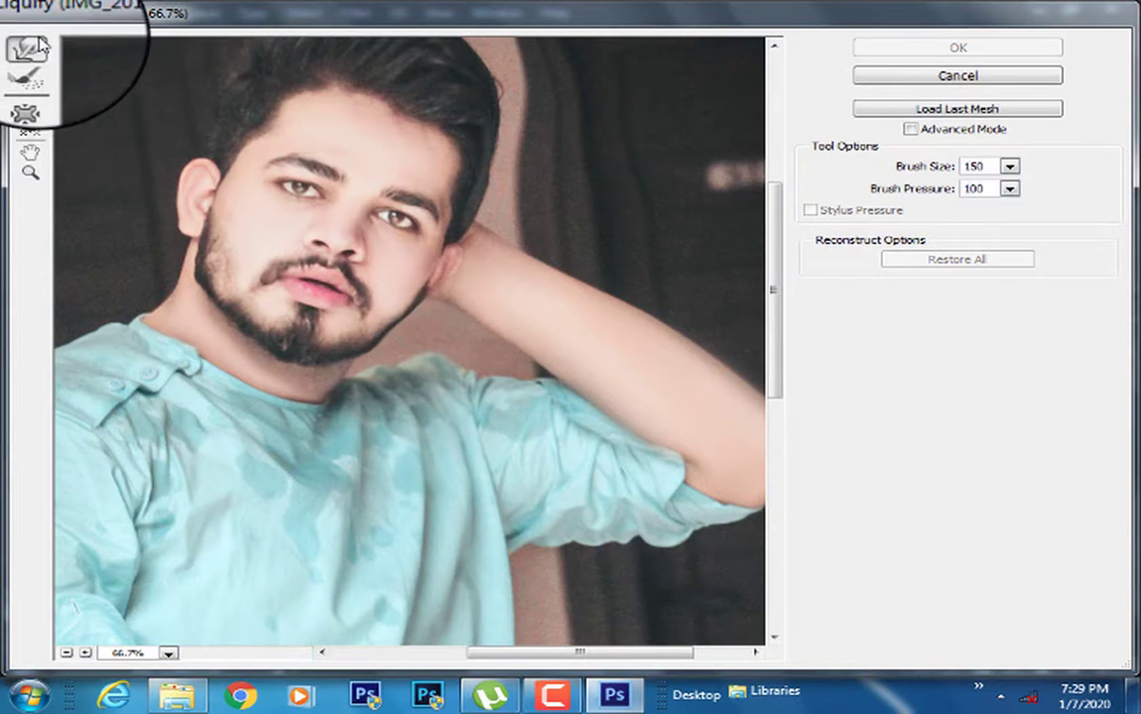
key(bracketright)
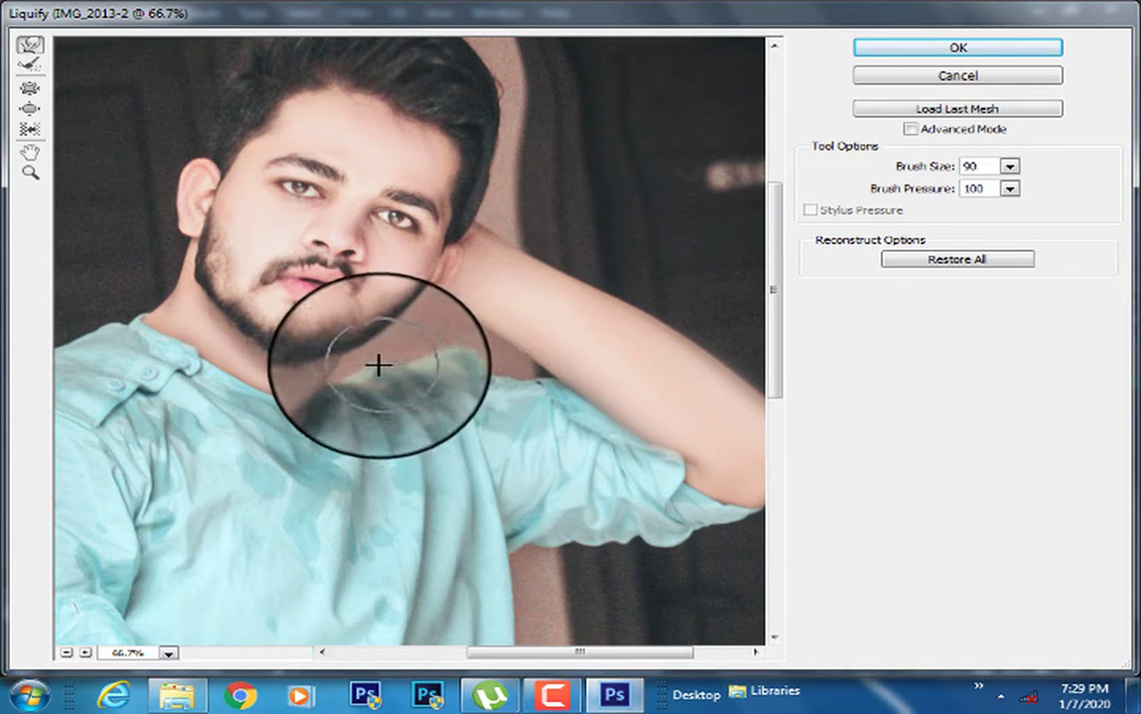
key(bracketleft)
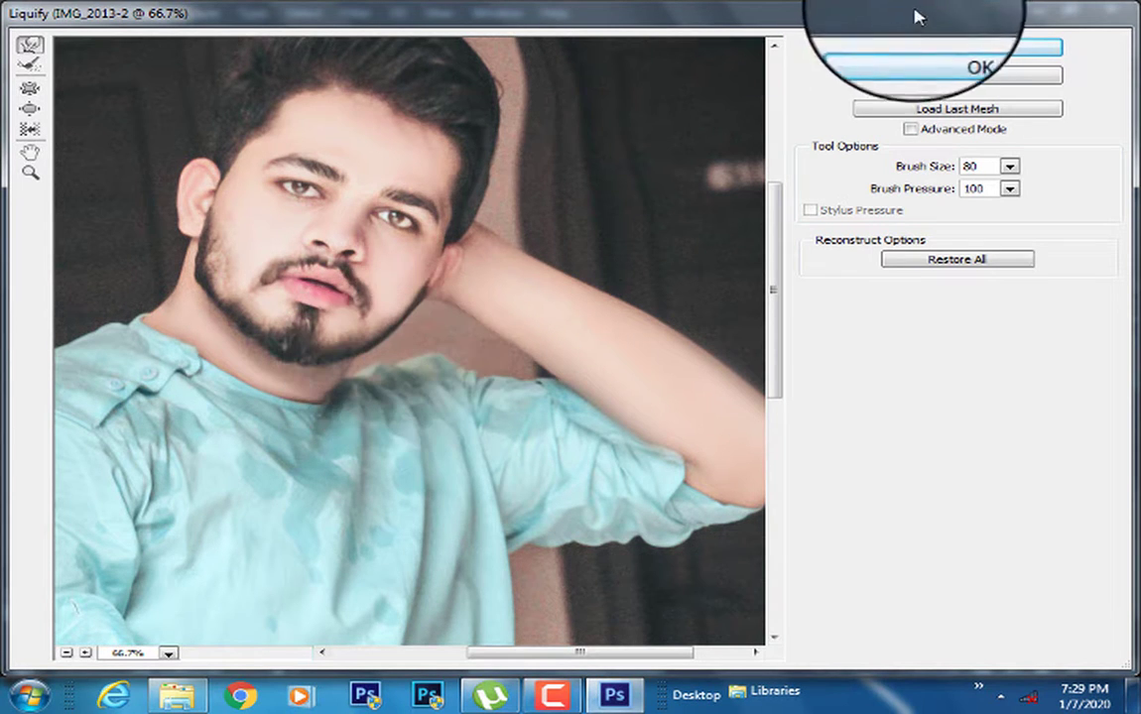
click(886, 46)
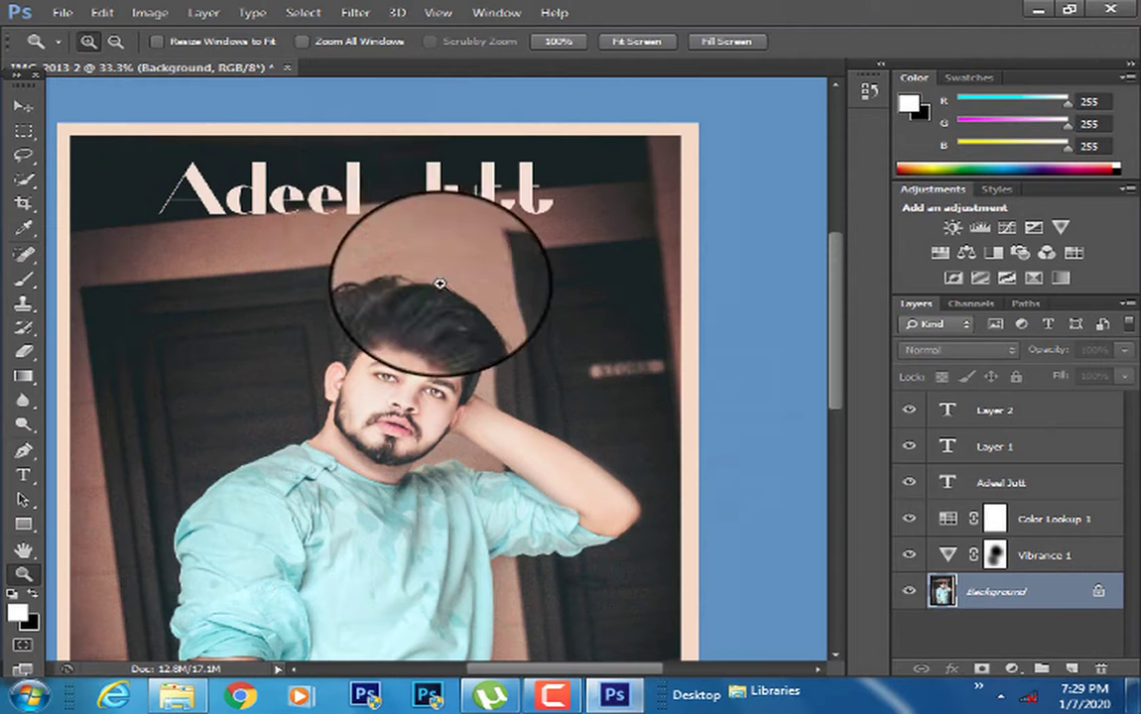
Add a Selective Color adjustment layer above the Background and set its Whites to cyan +36% and yellow +5%
right_click(452, 281)
click(499, 299)
right_click(422, 241)
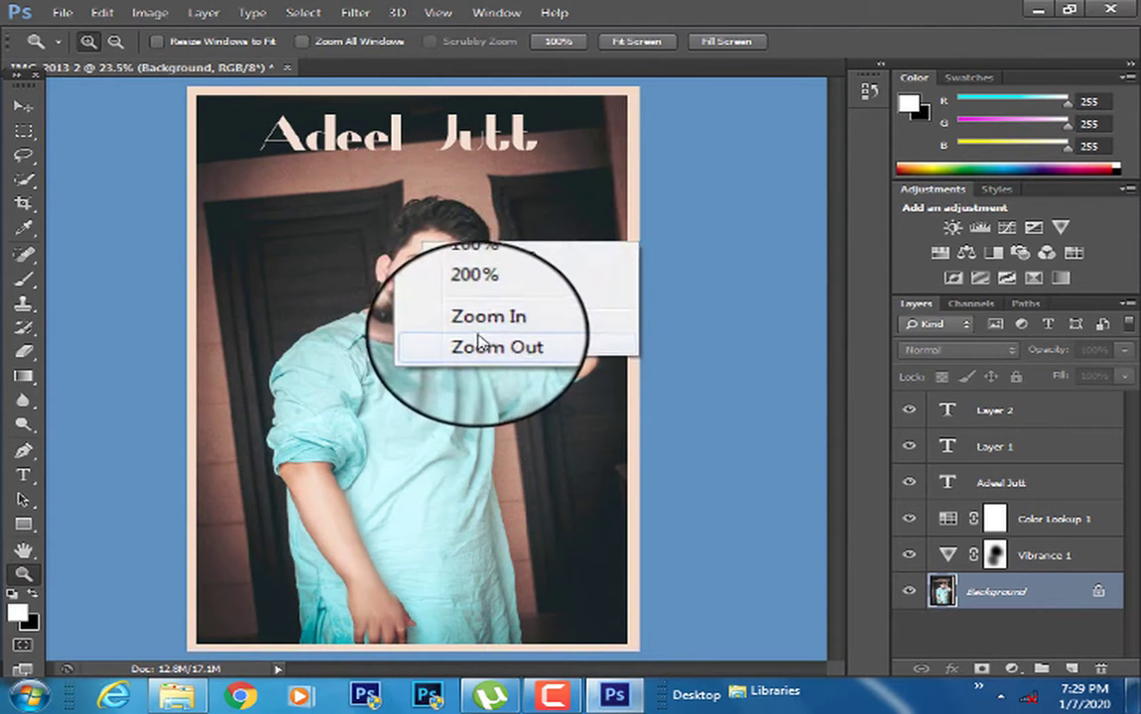
click(476, 332)
click(1035, 281)
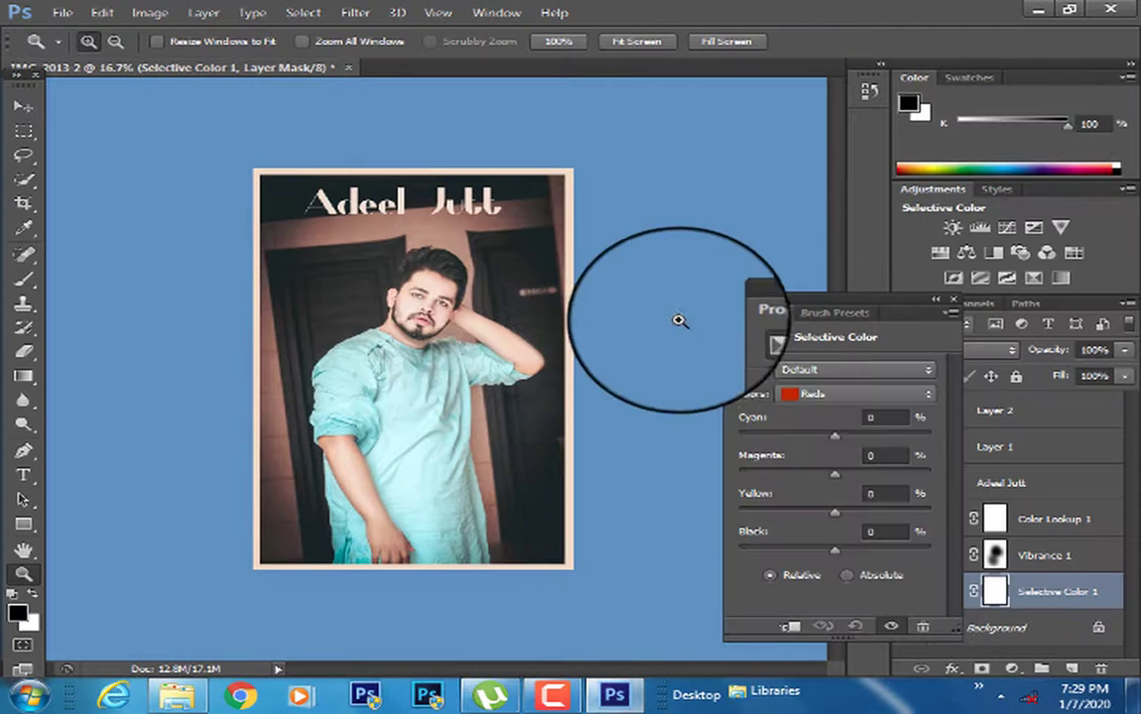
click(853, 393)
click(844, 503)
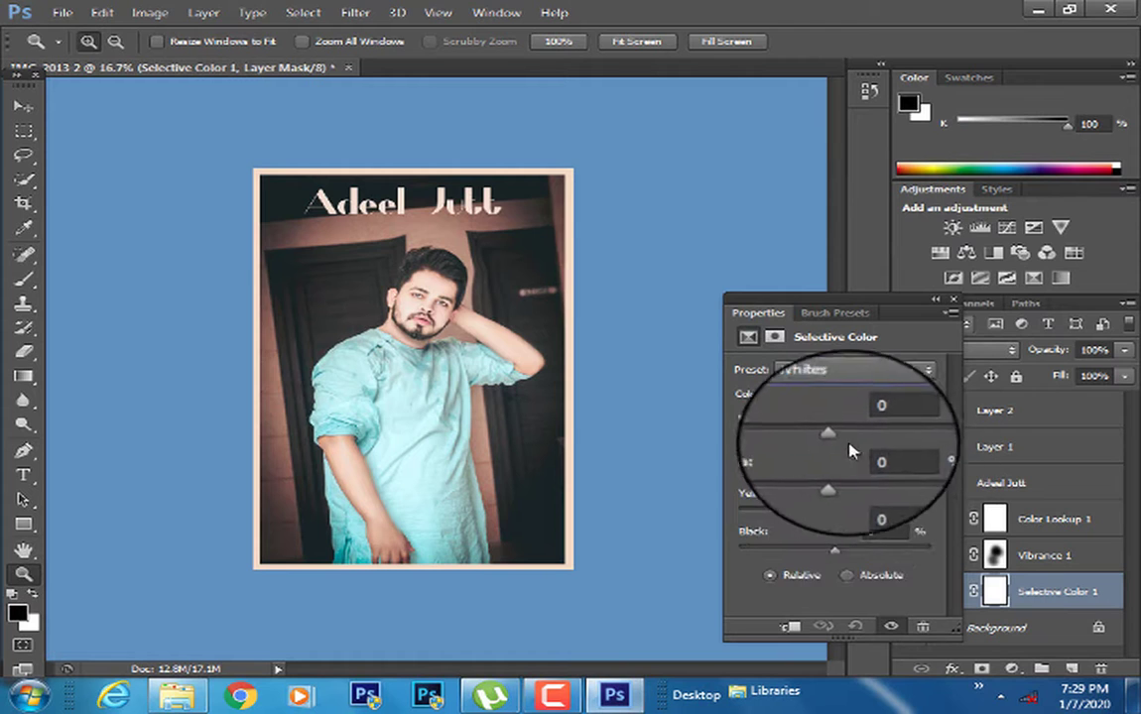
drag(831, 438, 918, 436)
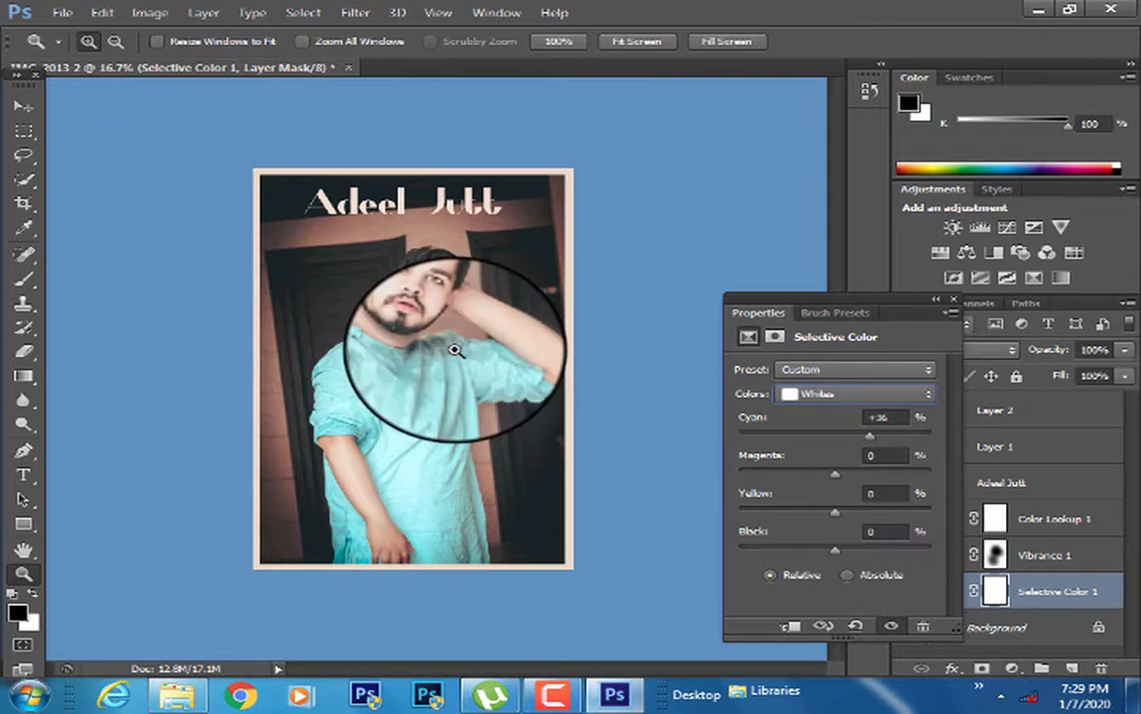
mouse_move(833, 518)
mouse_down()
mouse_move(881, 517)
mouse_move(840, 516)
mouse_up()
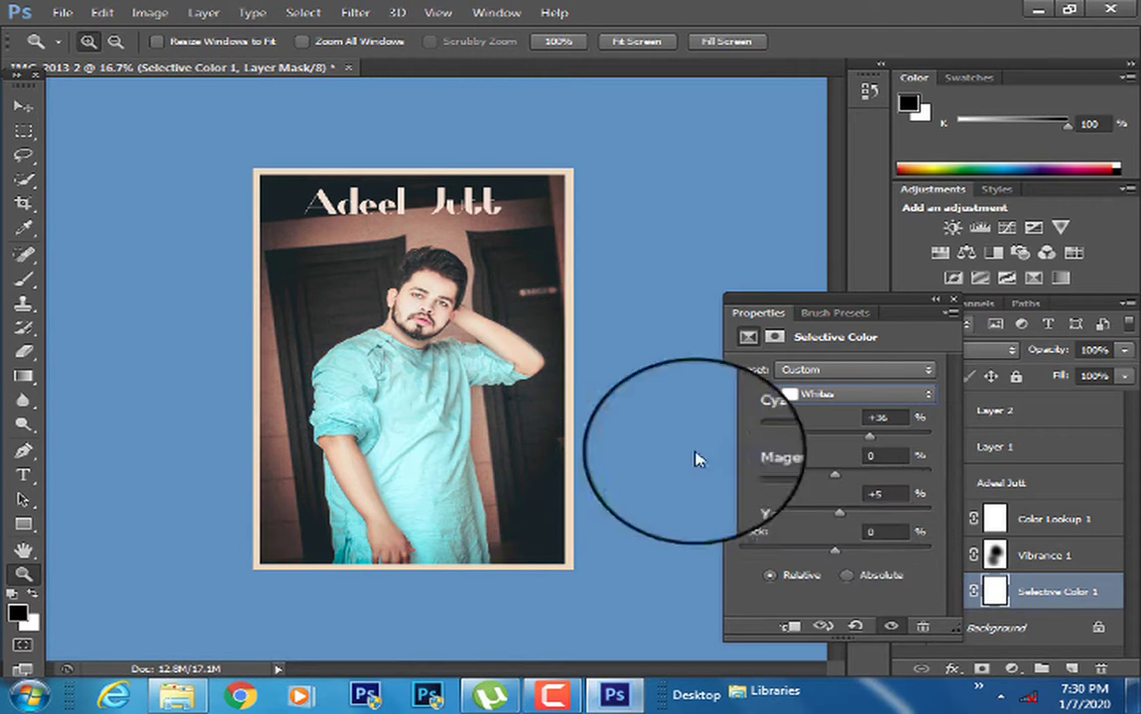
click(526, 313)
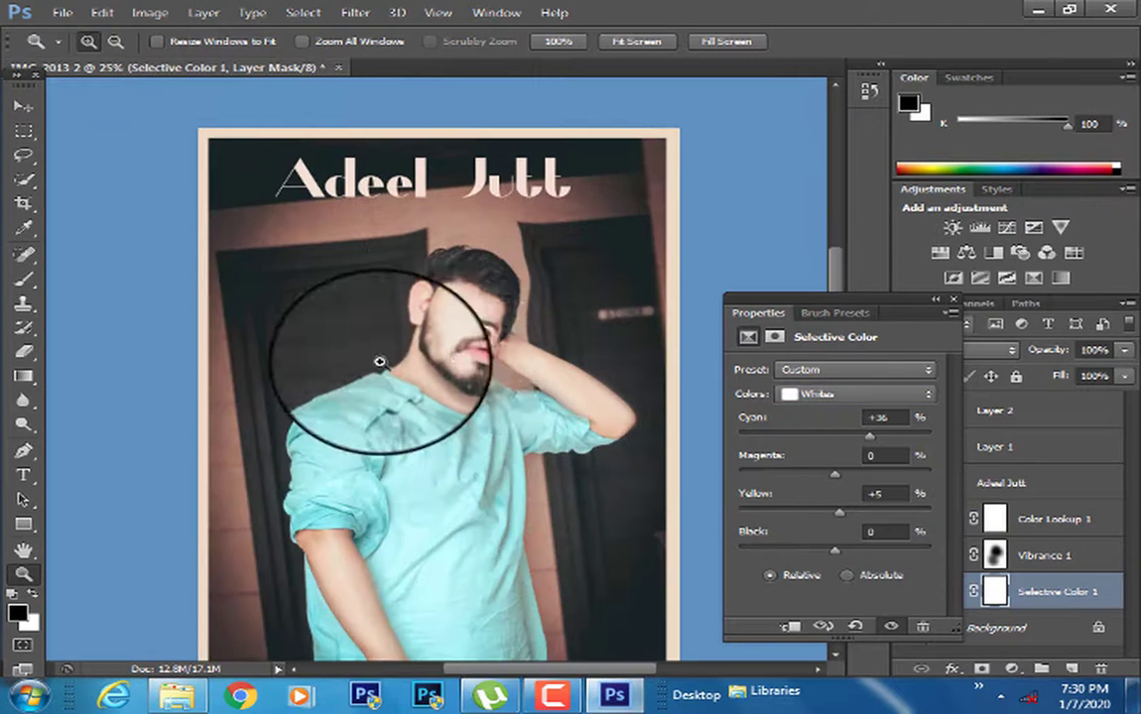
click(969, 296)
Paint the Selective Color mask black over the man with the 800 px brush at 10% opacity, and add a Vibrance layer with vibrance +27
click(24, 279)
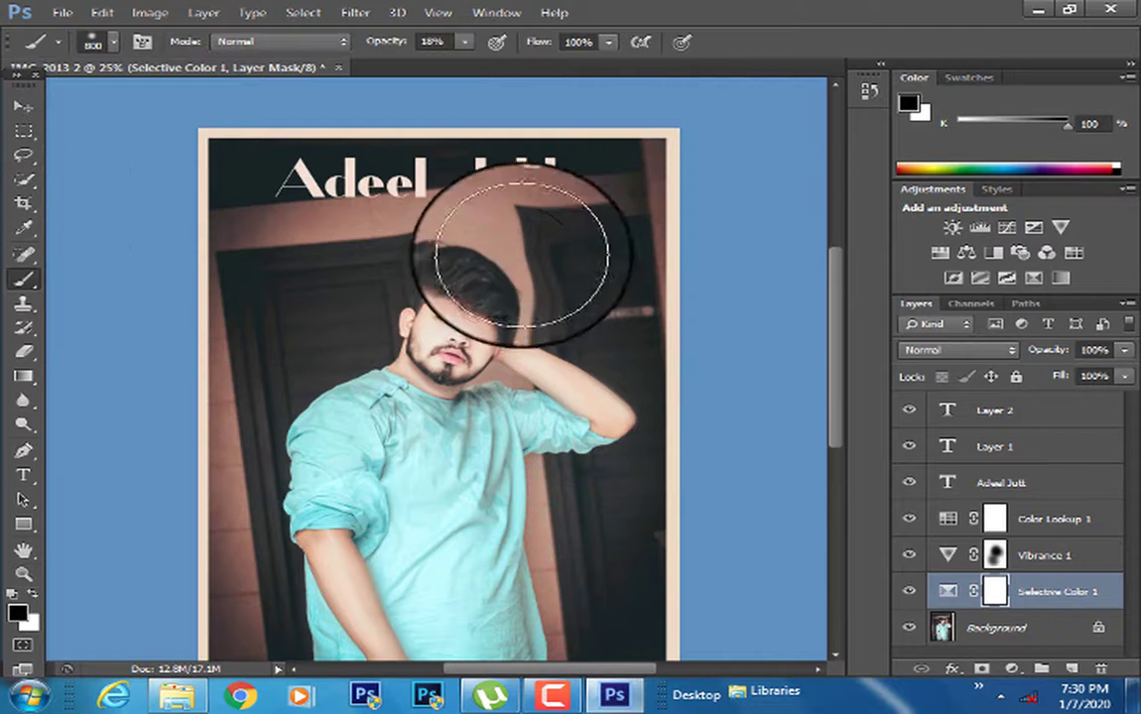
click(464, 42)
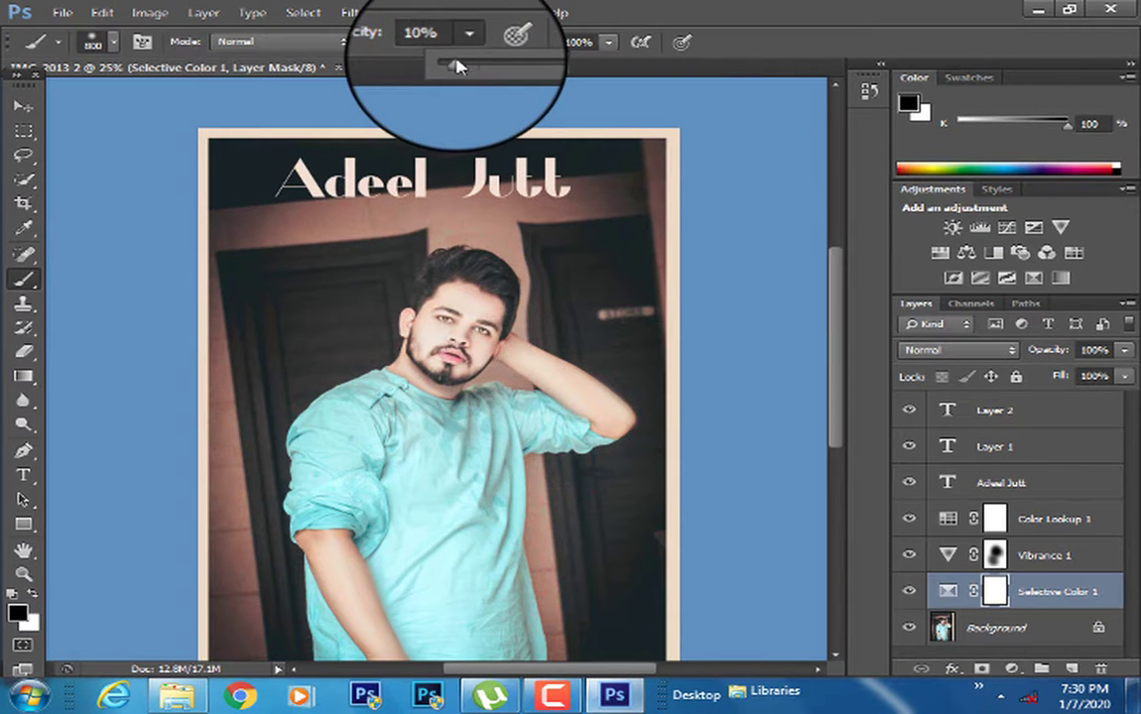
click(496, 344)
mouse_move(496, 344)
mouse_down()
mouse_move(475, 382)
mouse_move(467, 455)
mouse_move(442, 323)
mouse_move(432, 435)
mouse_move(460, 325)
mouse_move(452, 478)
mouse_move(419, 562)
mouse_move(359, 560)
mouse_move(409, 604)
mouse_move(478, 385)
mouse_up()
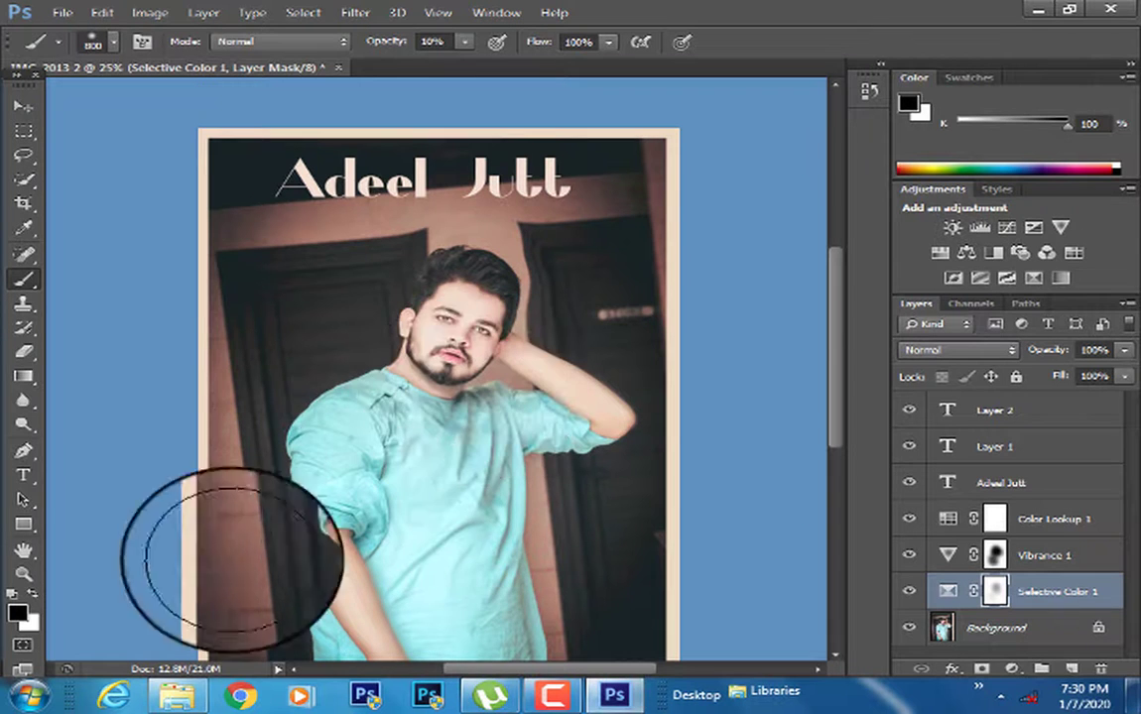
click(1060, 227)
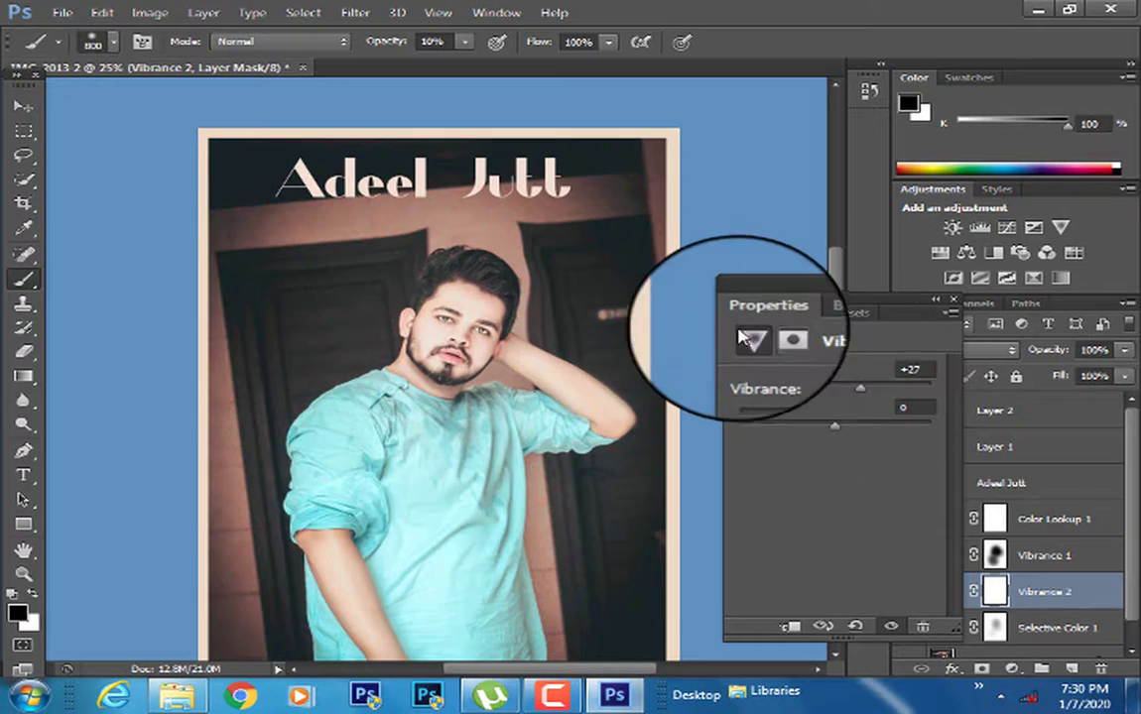
Save the portrait as a JPEG copy named IMG_2013.jpg on Local Disk (F:), replacing the existing file, at maximum quality 12
key(ctrl+shift+s)
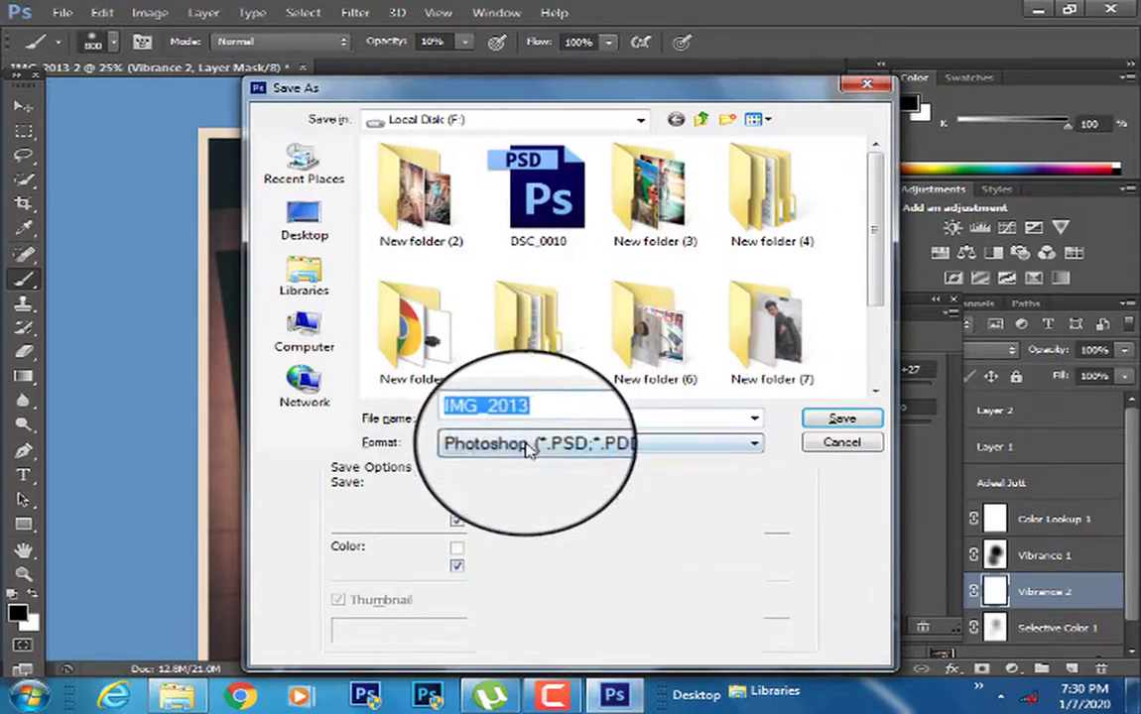
click(531, 443)
click(556, 297)
click(841, 418)
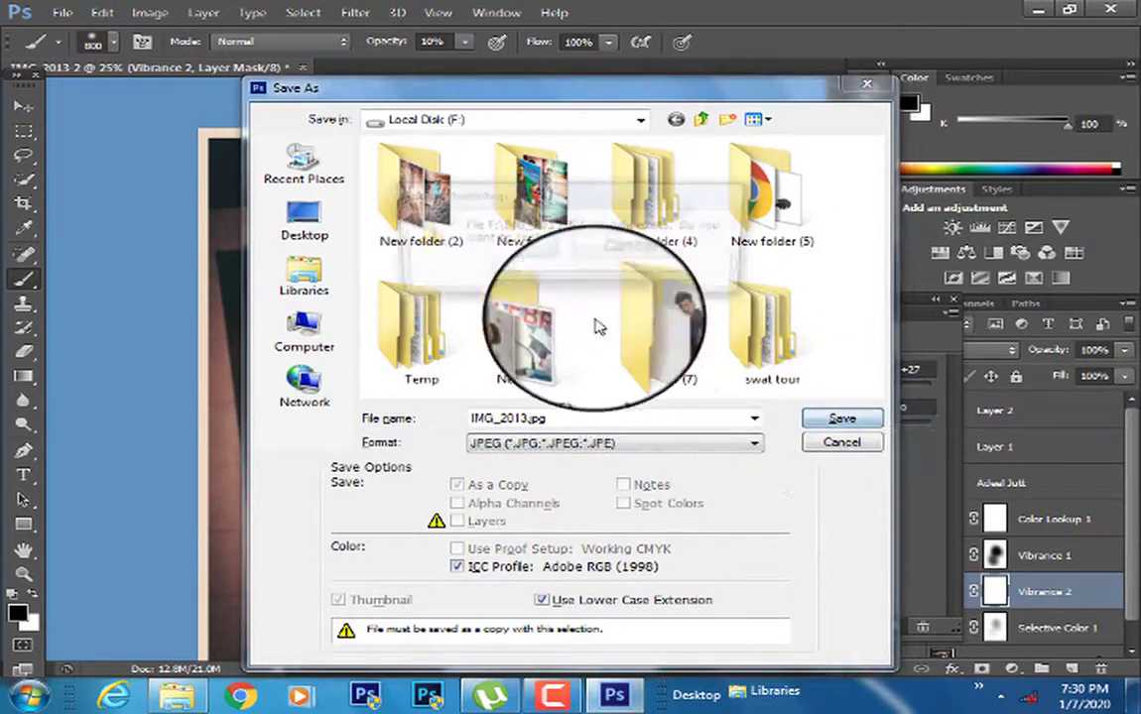
click(541, 285)
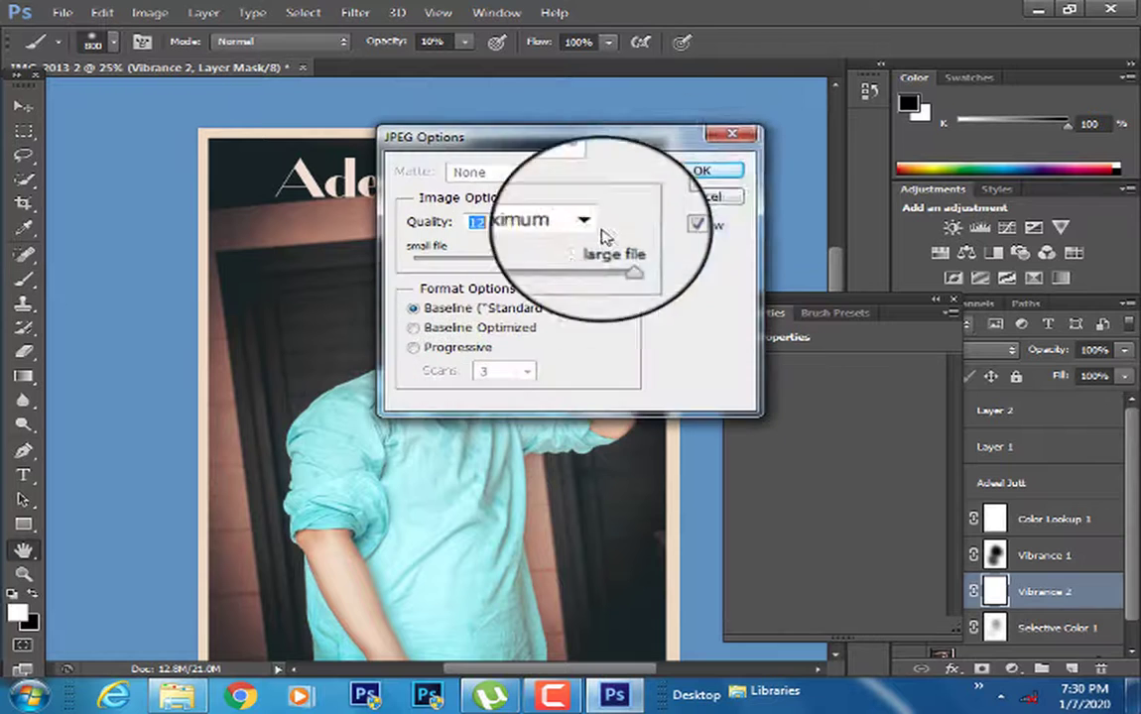
click(704, 172)
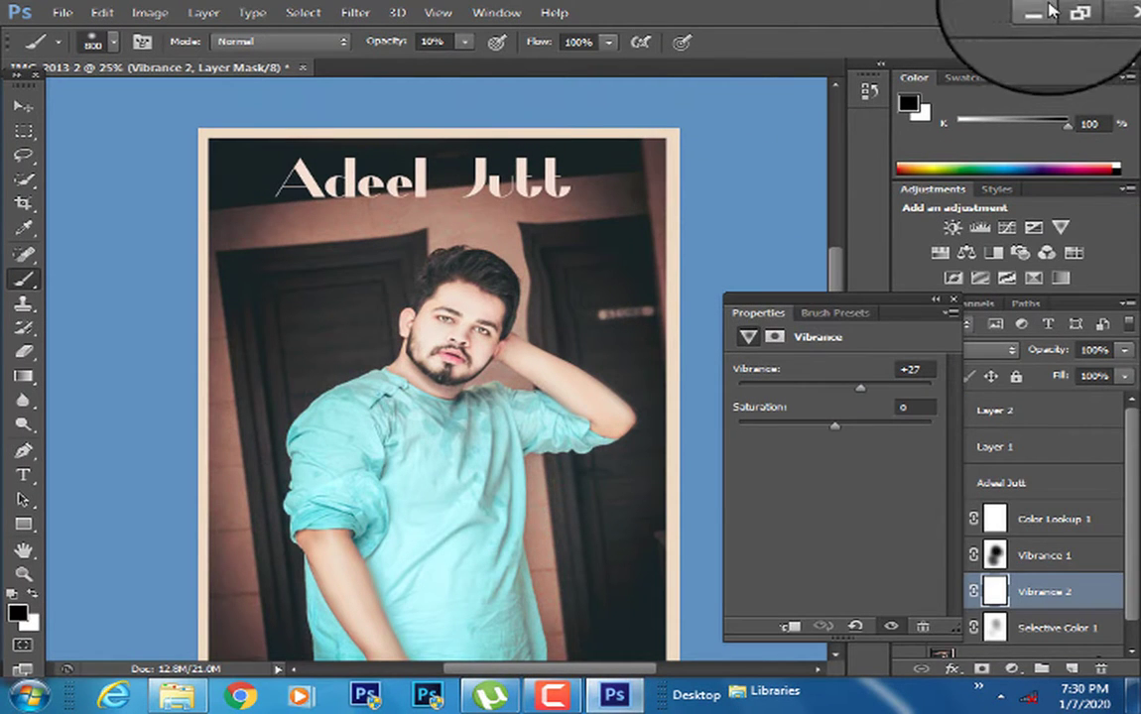
Switch to Windows Explorer and check the exported IMG_2013 from Local Disk (F:) in the photo viewer
click(1049, 12)
double_click(45, 55)
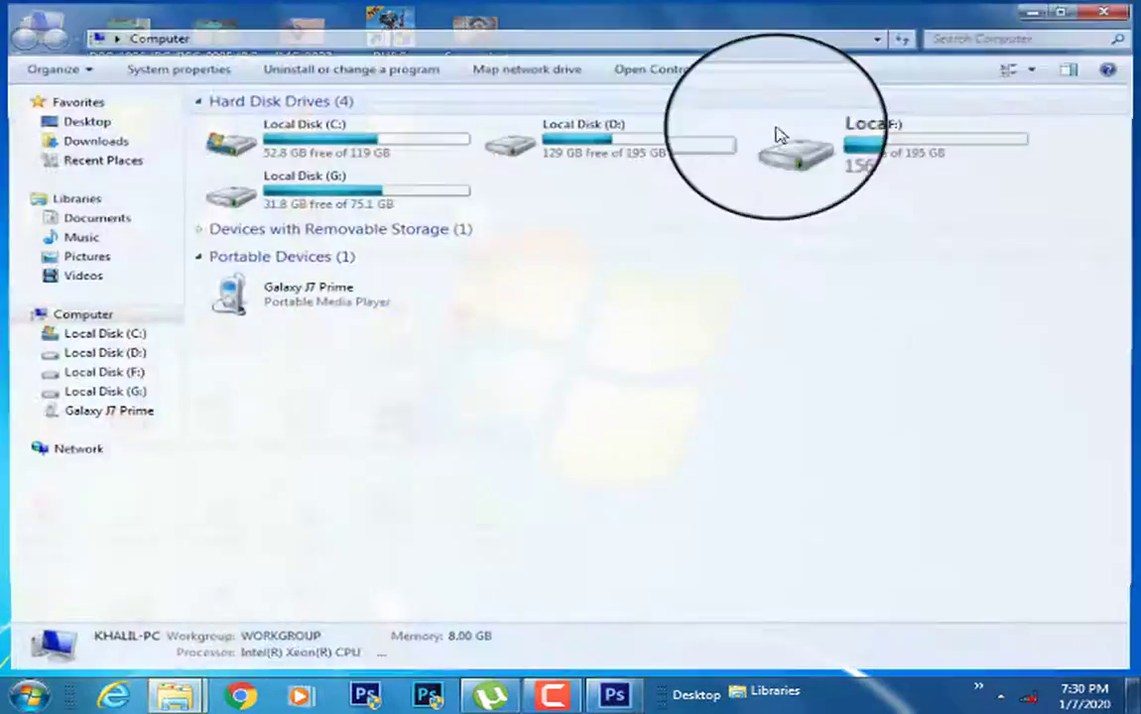
double_click(784, 140)
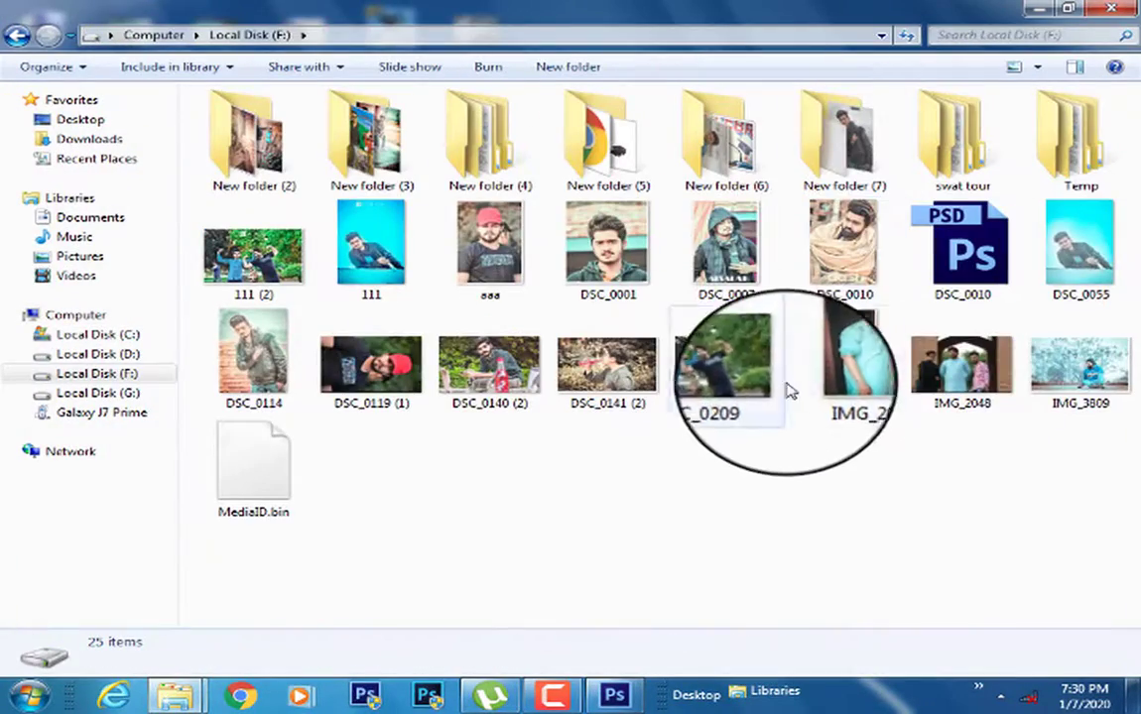
double_click(839, 372)
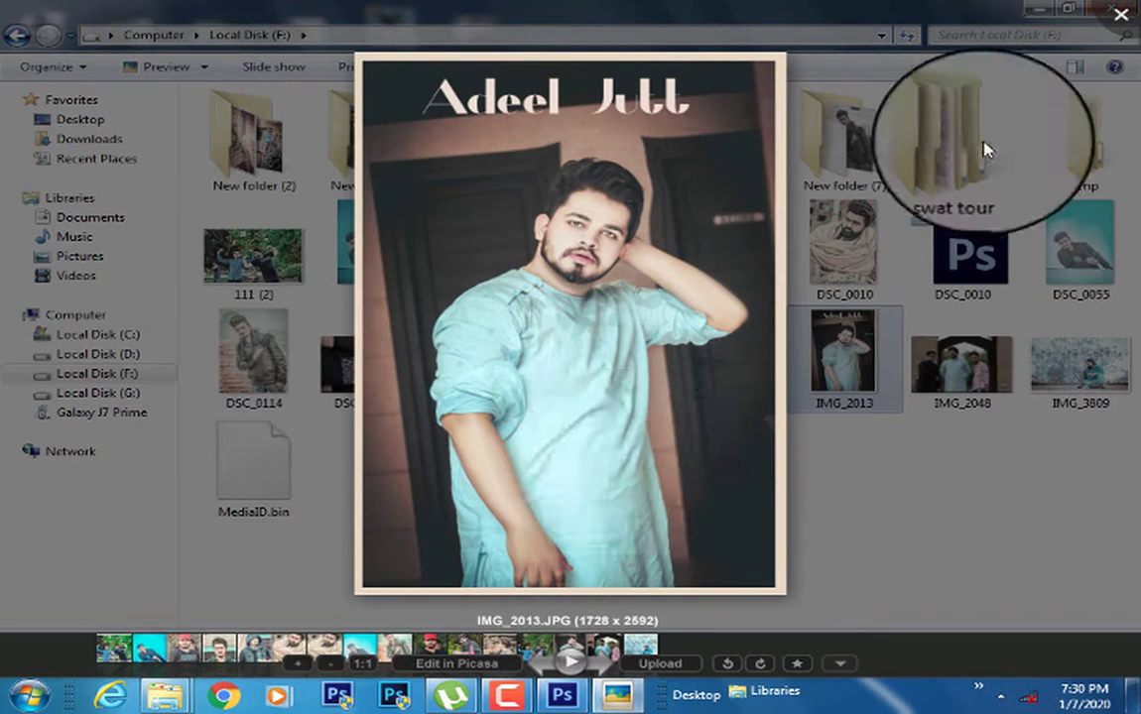
click(1112, 20)
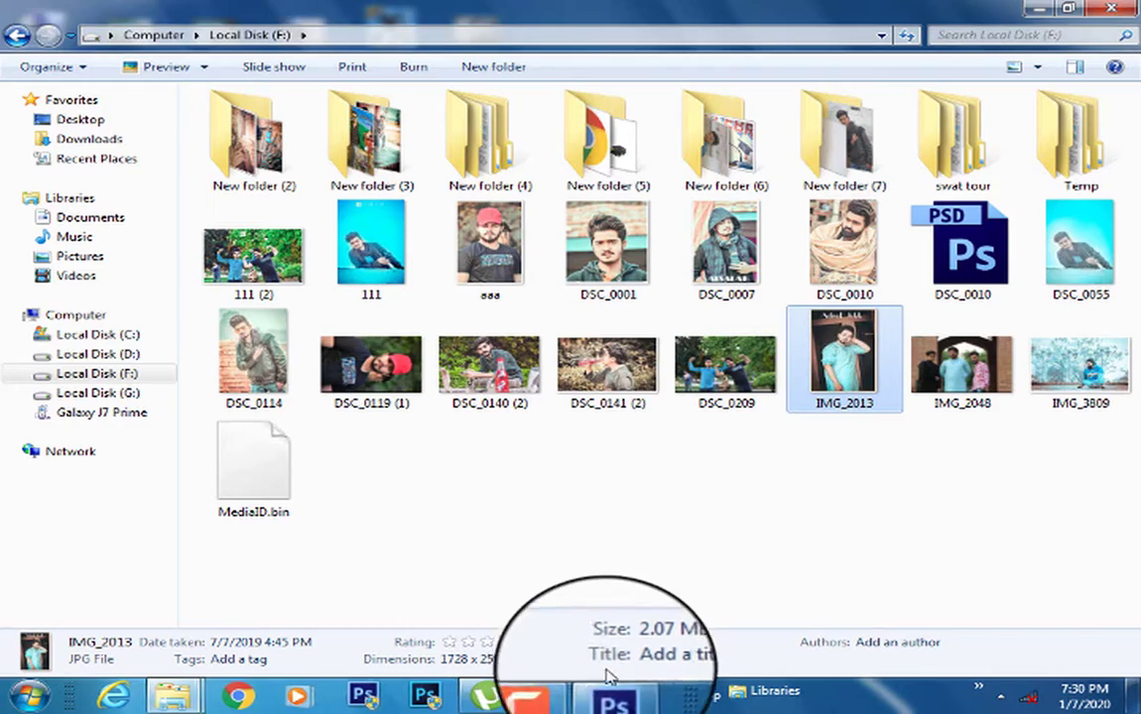
Return to Photoshop, add another Vibrance layer with vibrance +45, and paint its mask black over the face at 10% opacity
click(563, 694)
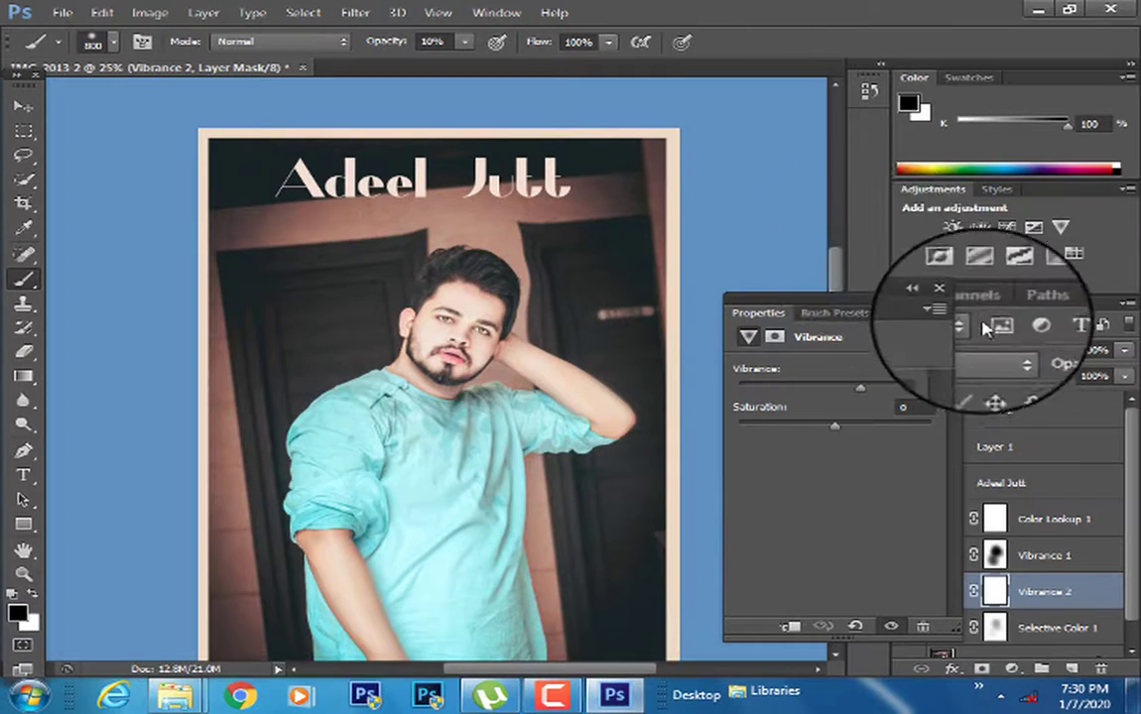
click(953, 298)
click(1060, 228)
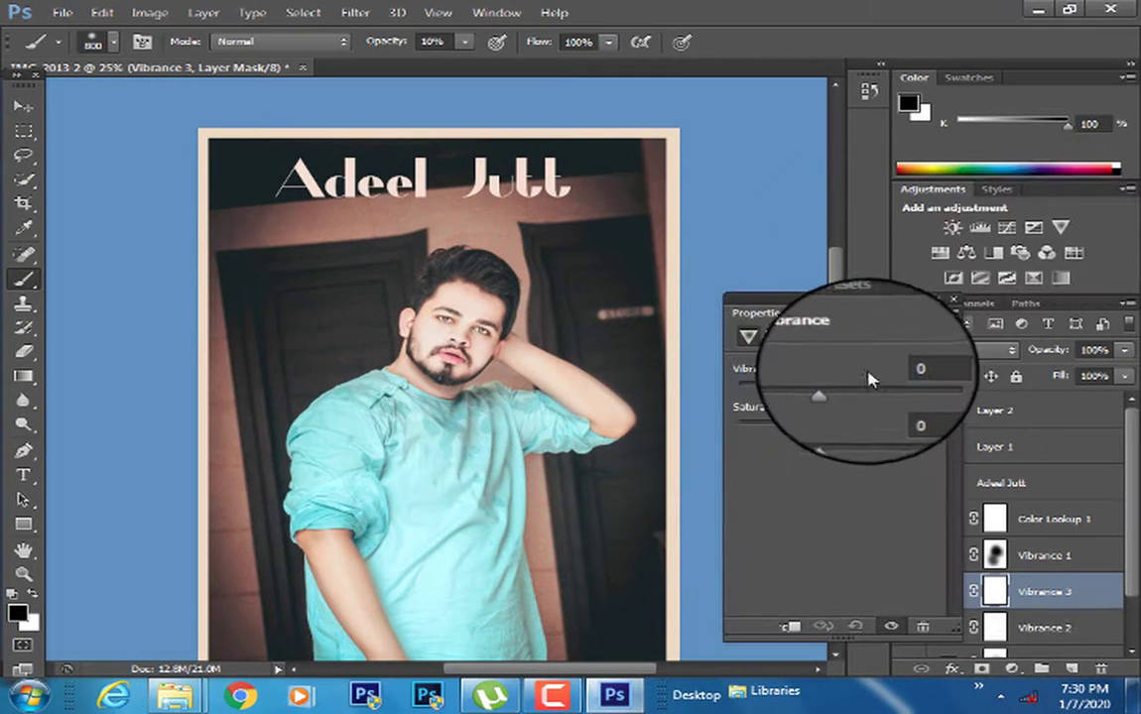
mouse_move(879, 392)
mouse_down()
mouse_move(933, 393)
mouse_move(879, 389)
mouse_up()
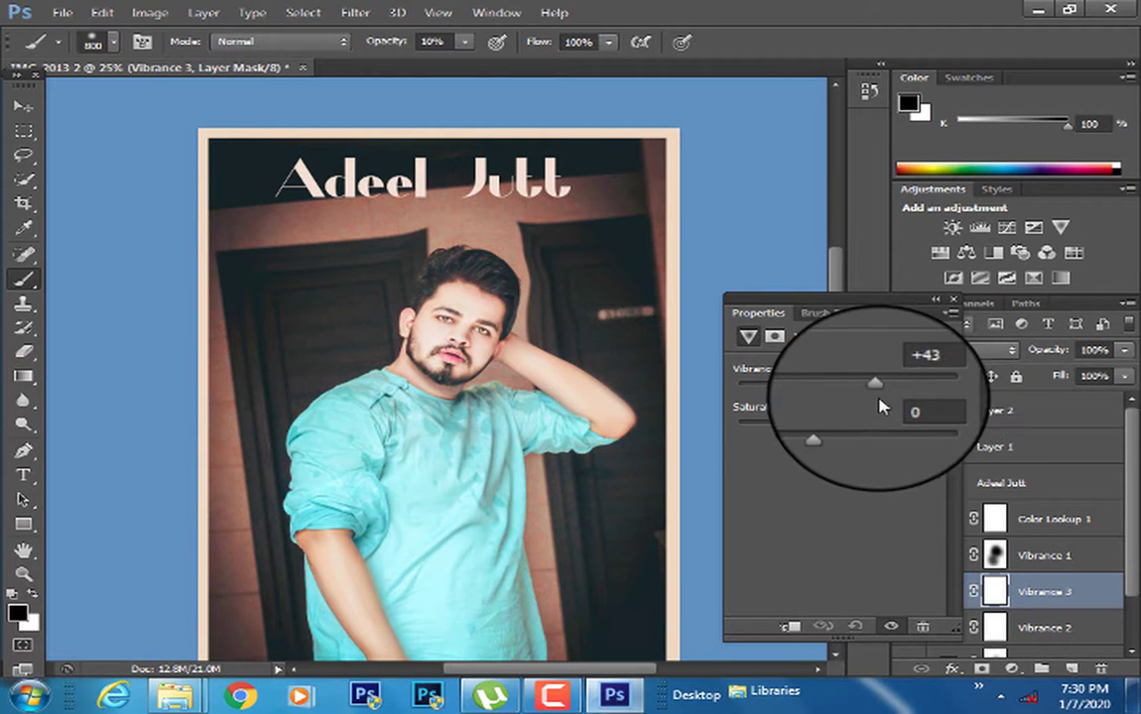
mouse_move(478, 357)
mouse_down()
mouse_move(471, 318)
mouse_move(445, 356)
mouse_move(458, 356)
mouse_up()
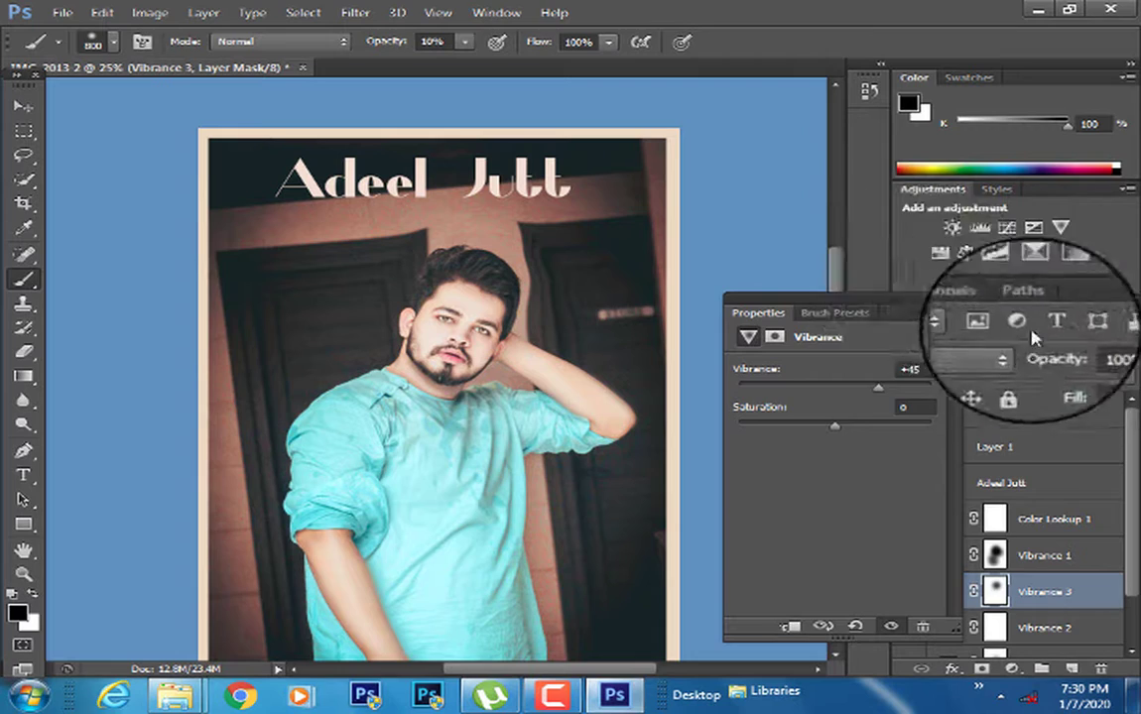
click(954, 303)
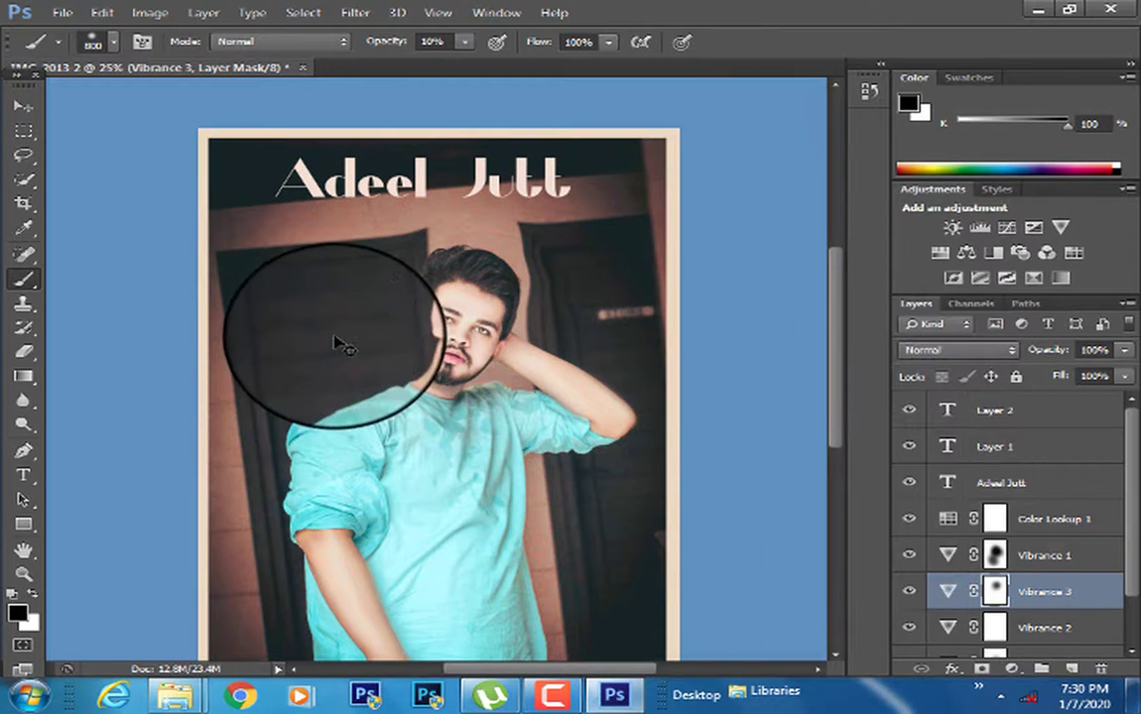
Export the updated portrait as a JPEG to Local Disk (F:), overwriting the earlier IMG_2013 export
key(ctrl+shift+s)
click(646, 447)
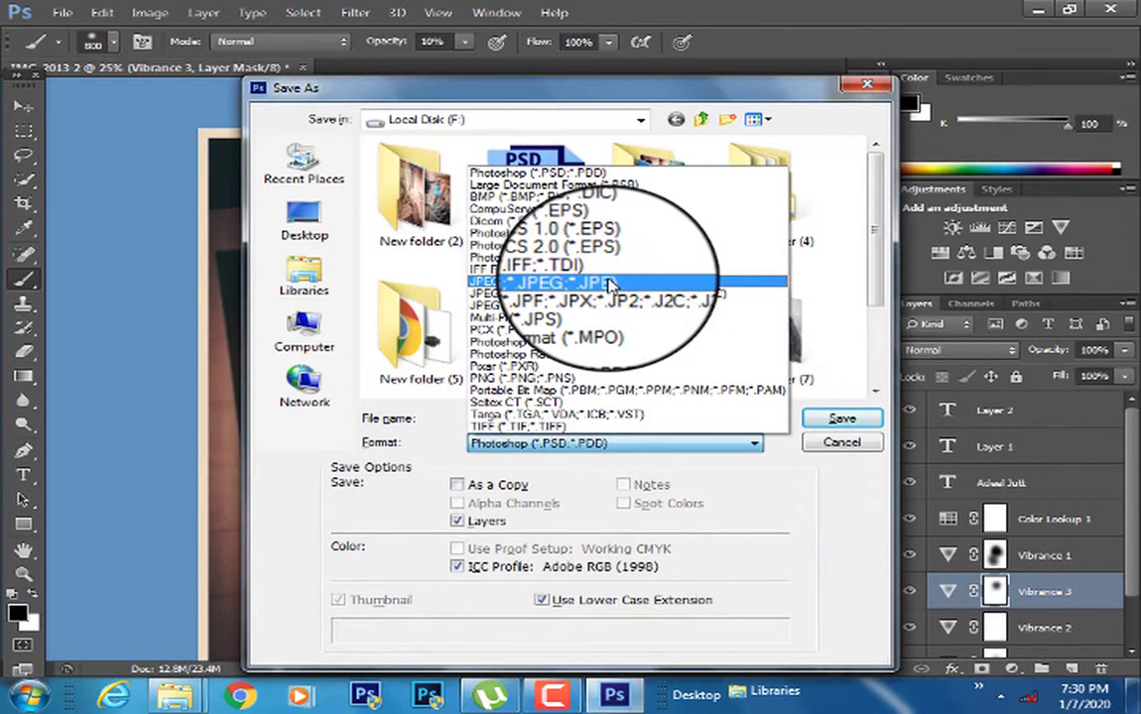
click(642, 272)
click(841, 418)
click(525, 270)
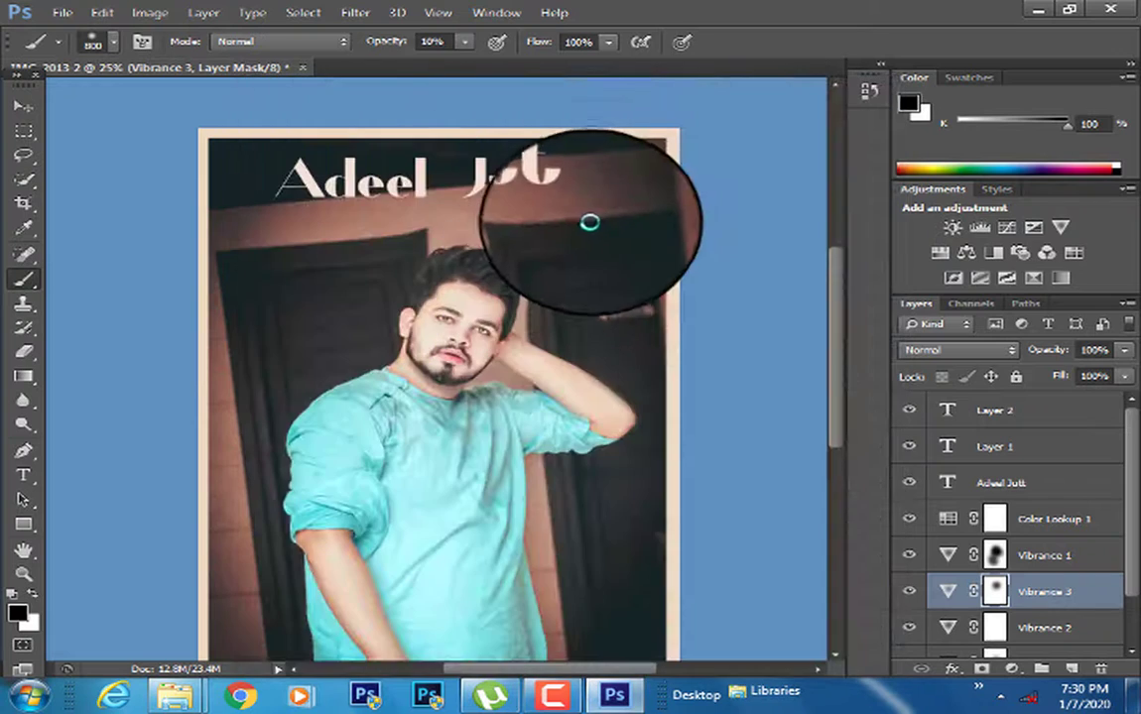
click(680, 173)
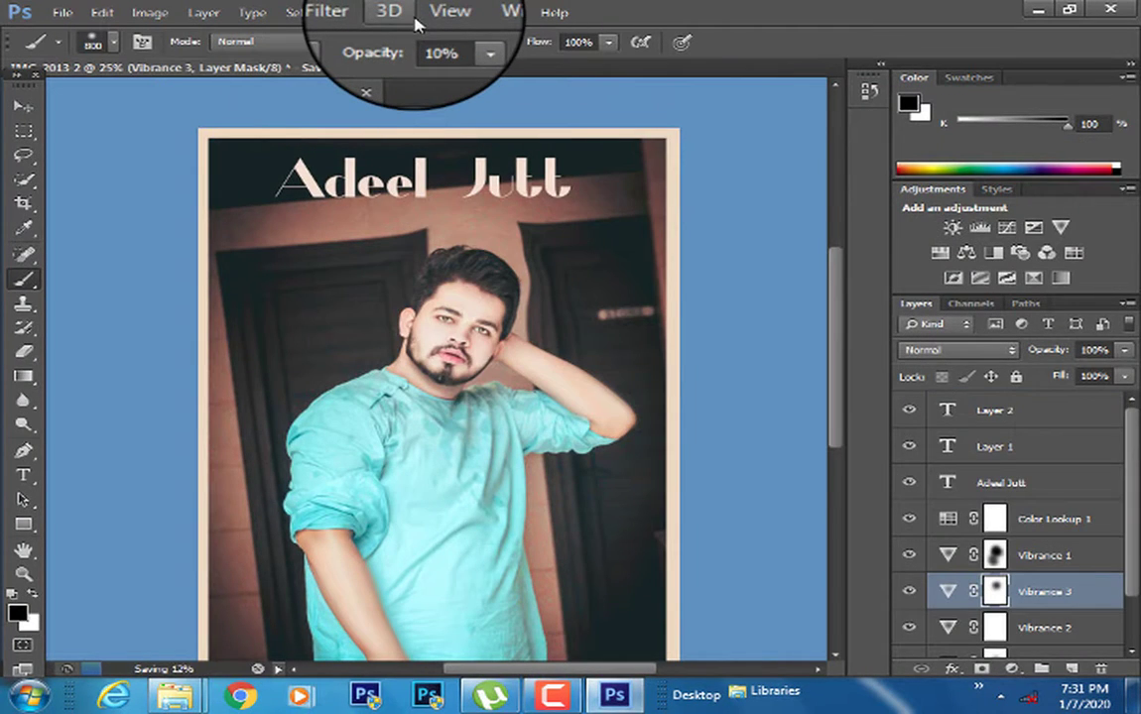
Switch to the Local Disk (F:) folder and view the updated IMG_2013 export in the photo viewer
click(1031, 12)
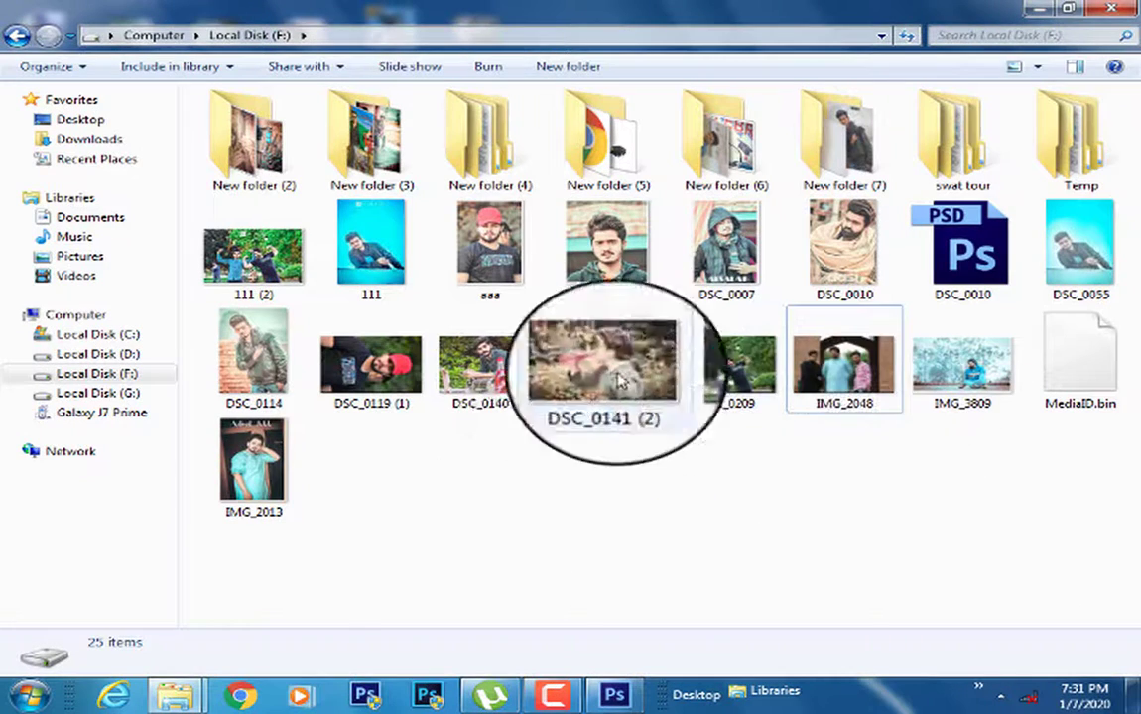
double_click(268, 464)
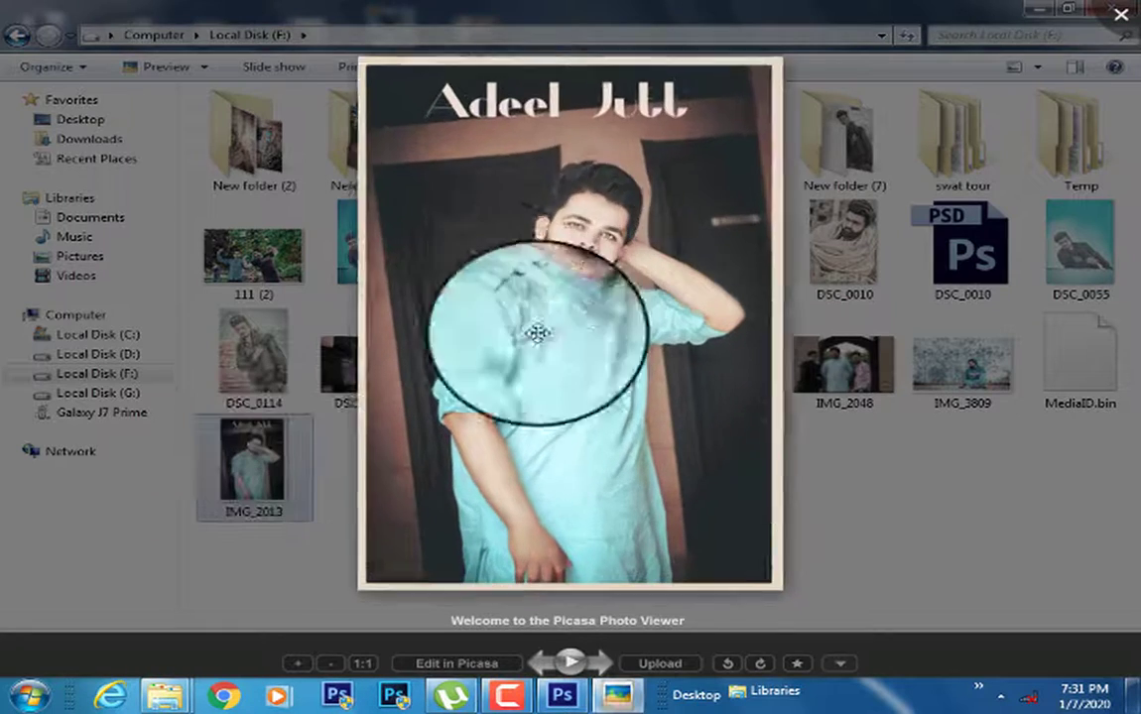
Inspect the updated IMG_2013 export in the photo viewer and close the viewer
drag(546, 382, 590, 235)
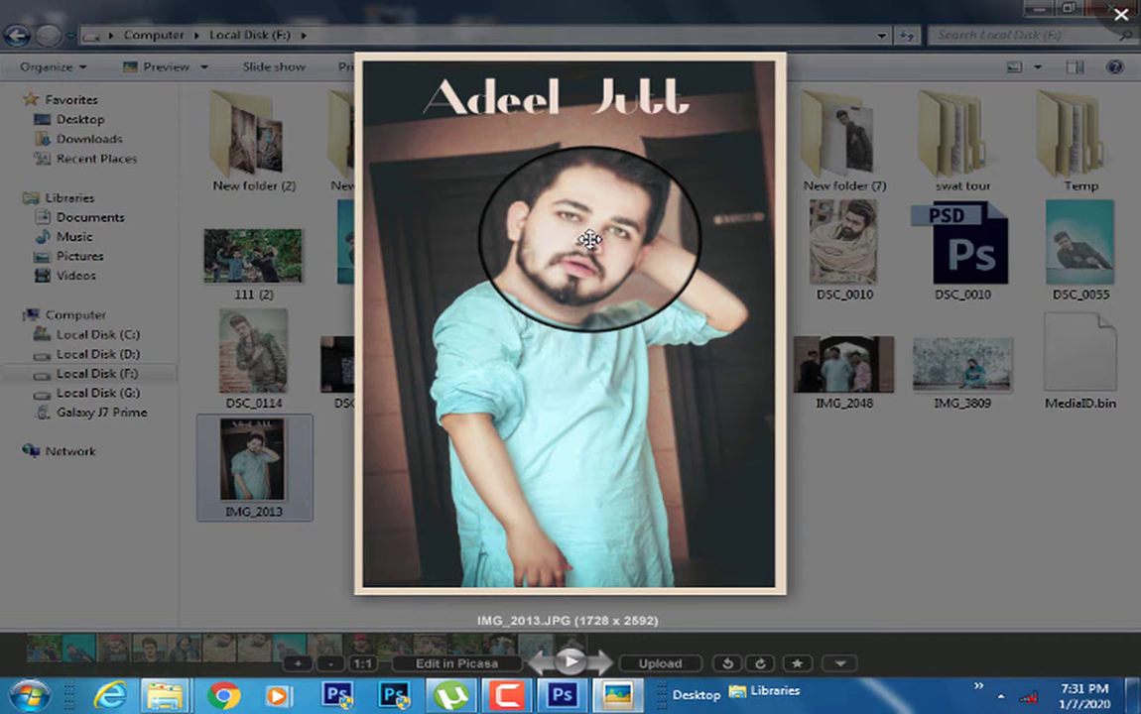
drag(590, 239, 1111, 22)
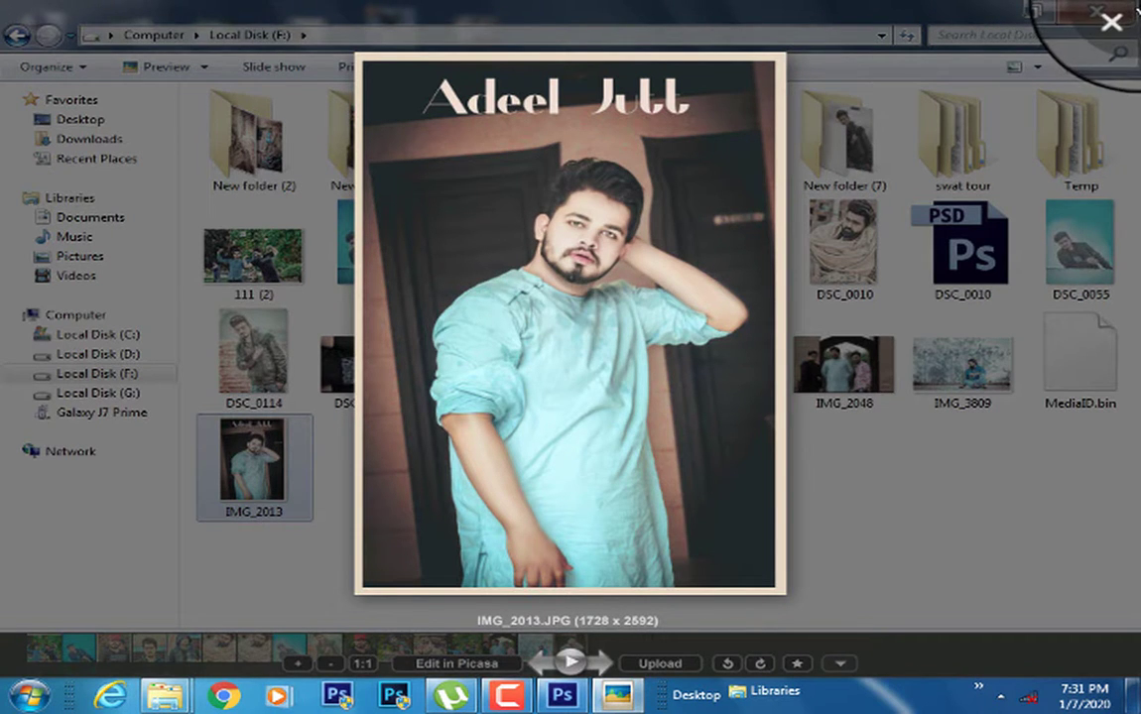
click(1112, 21)
Return to Photoshop, close the layered portrait document without saving its changes, and minimize the program
click(613, 694)
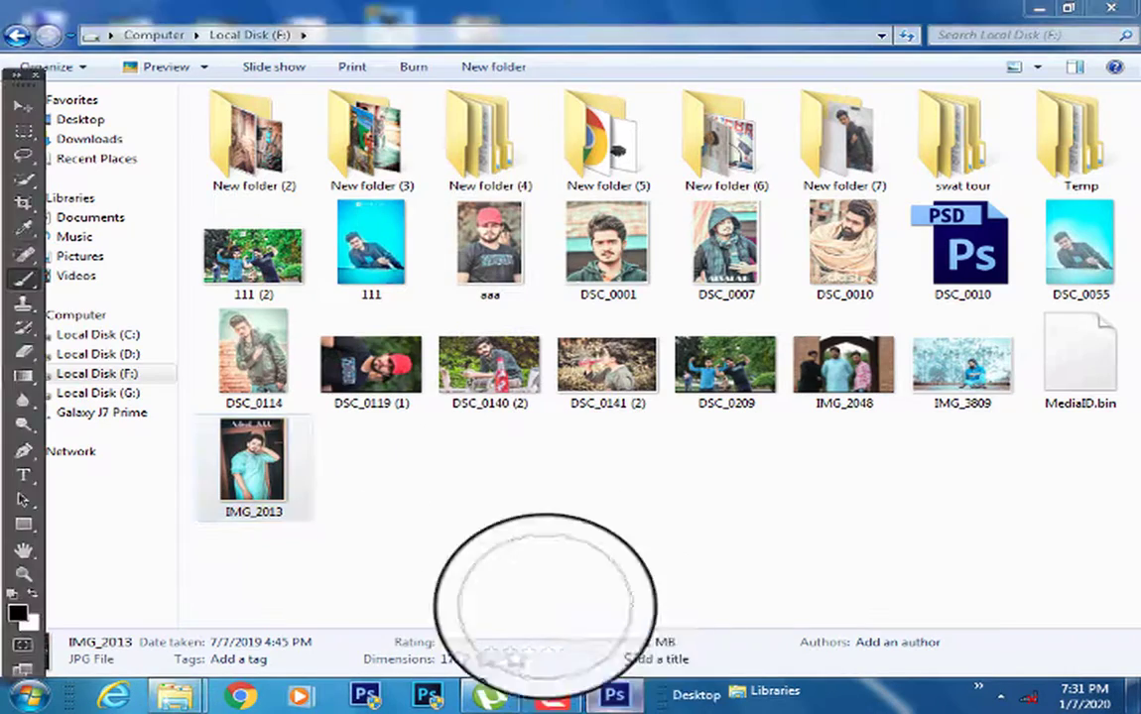
click(299, 70)
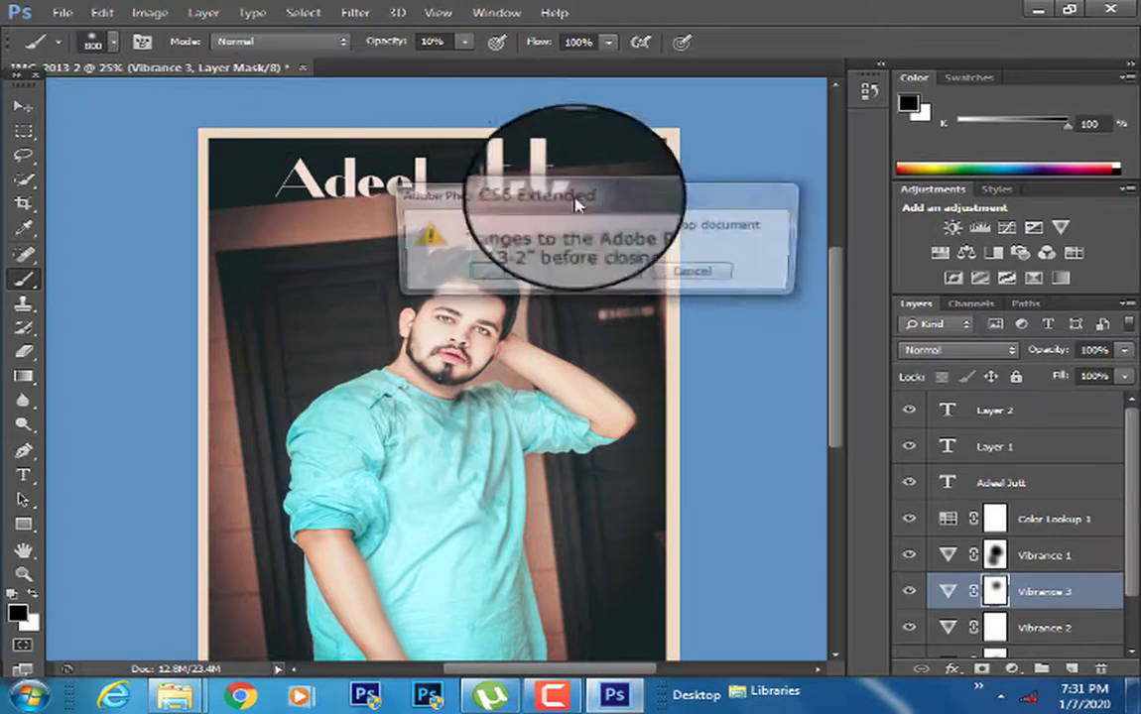
click(615, 277)
click(1038, 9)
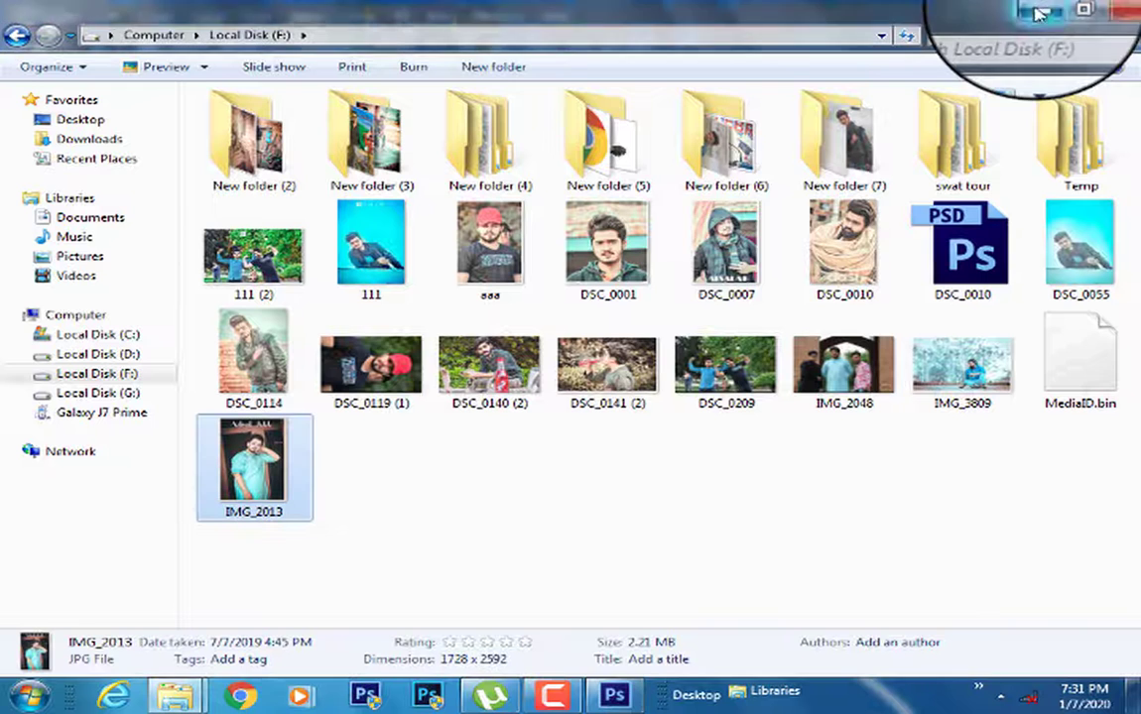
click(551, 697)
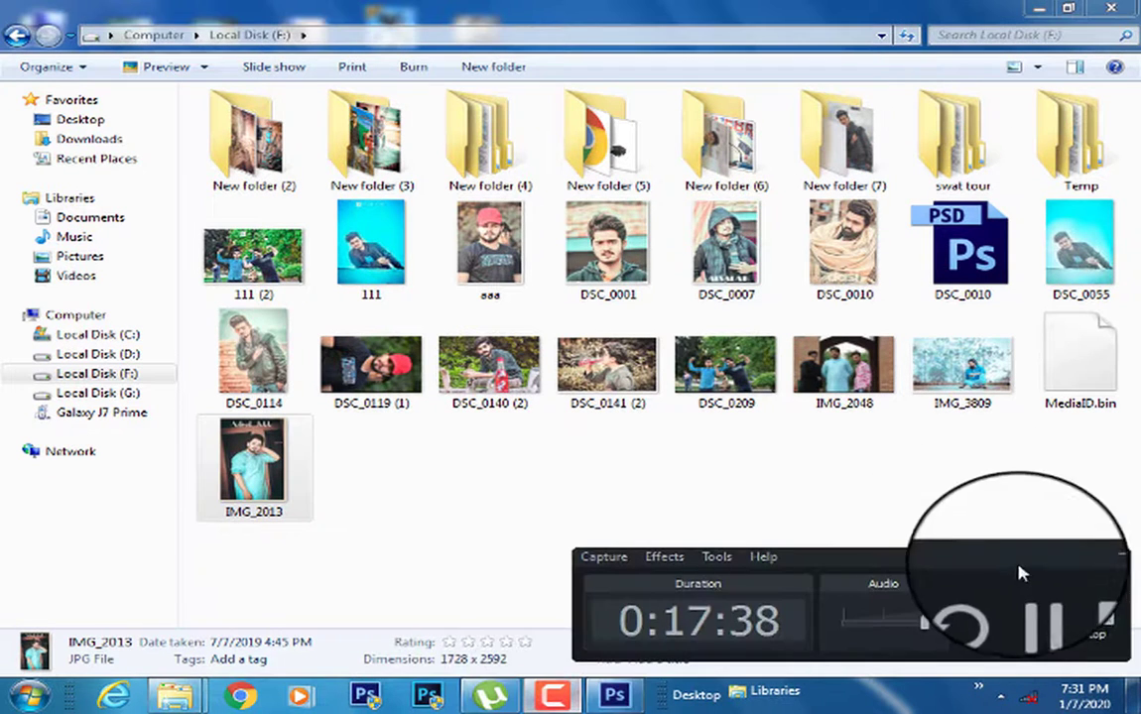
click(1051, 610)
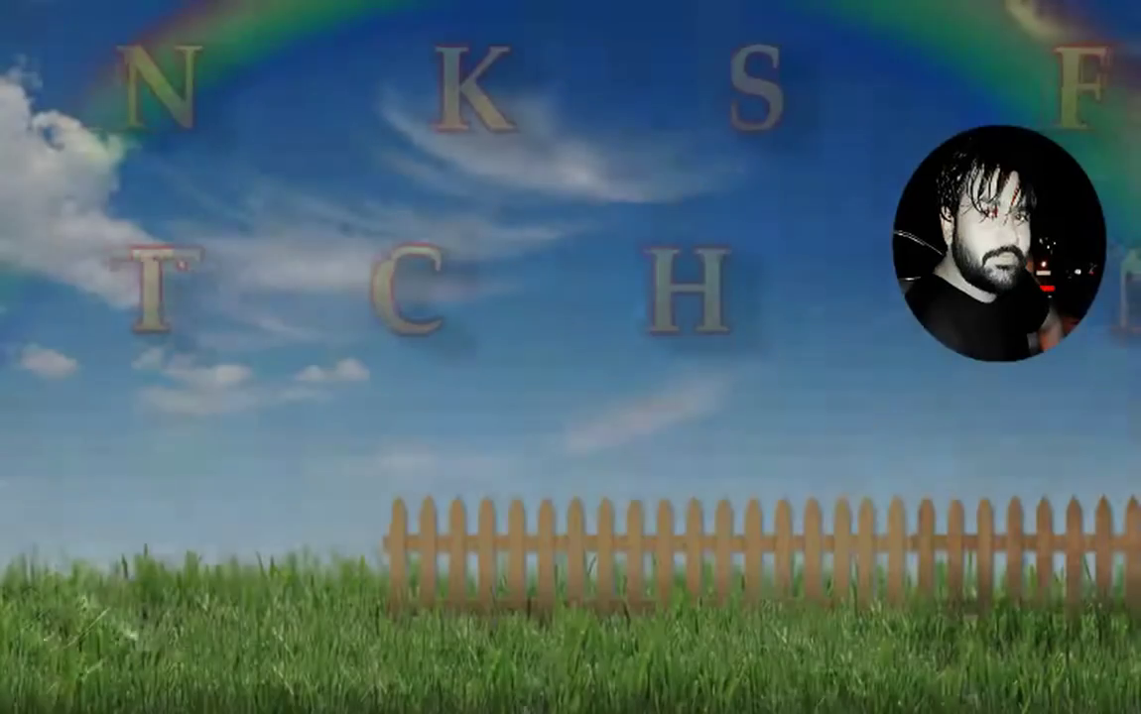